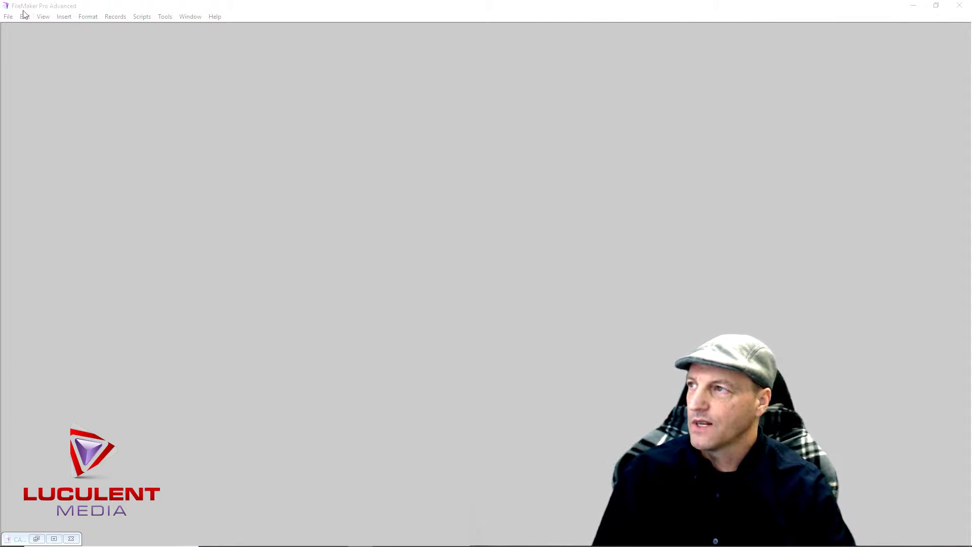
Start a new solution from the File menu and name the file PropertyInc
left_click(8, 18)
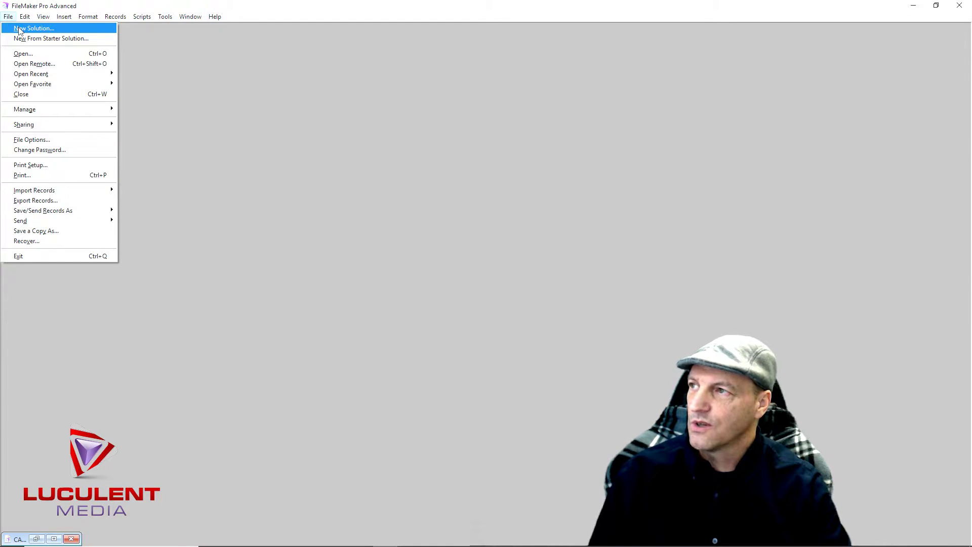
left_click(20, 28)
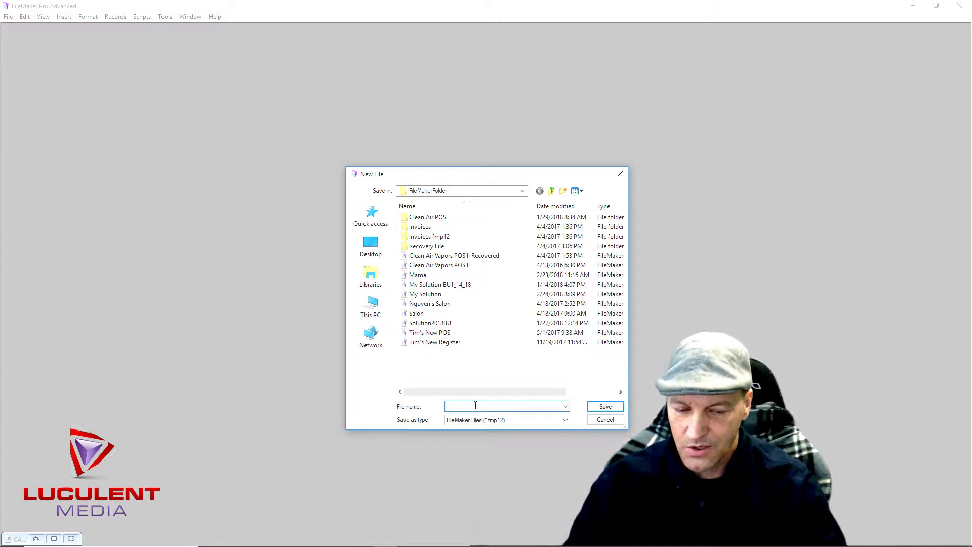
type("P")
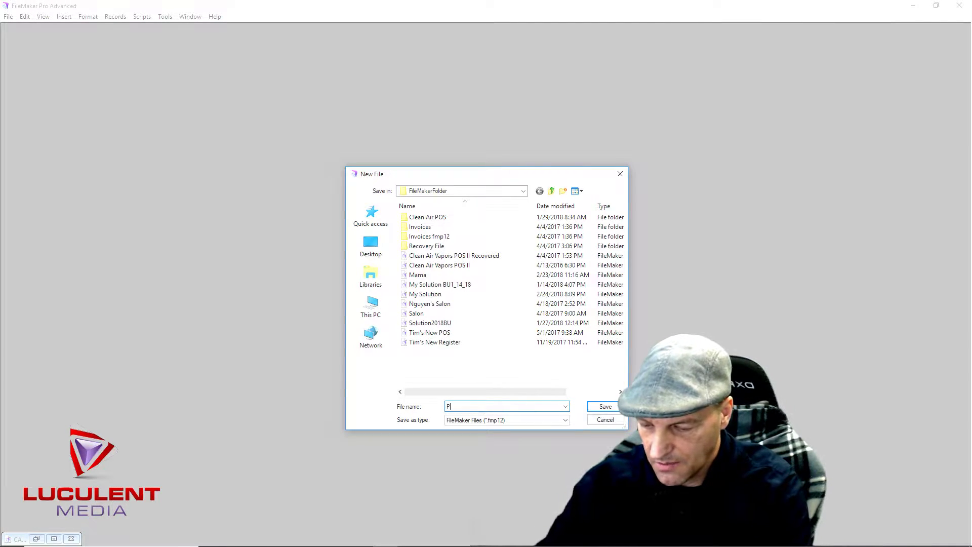
type("rop")
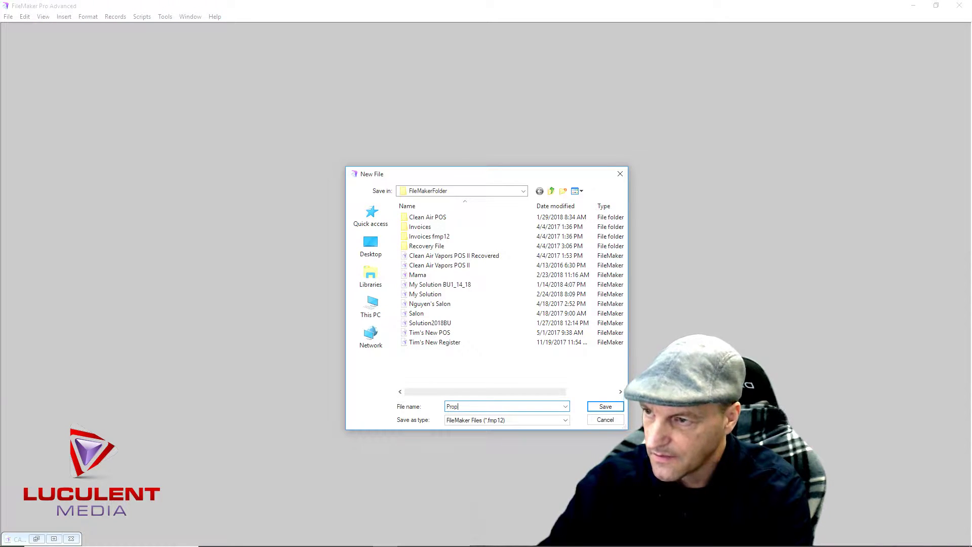
type("erty")
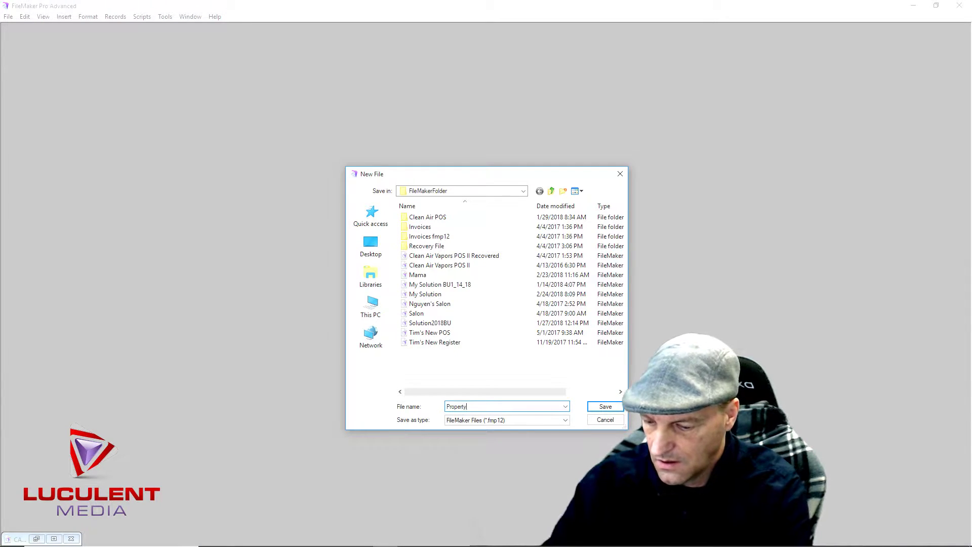
type("Inc")
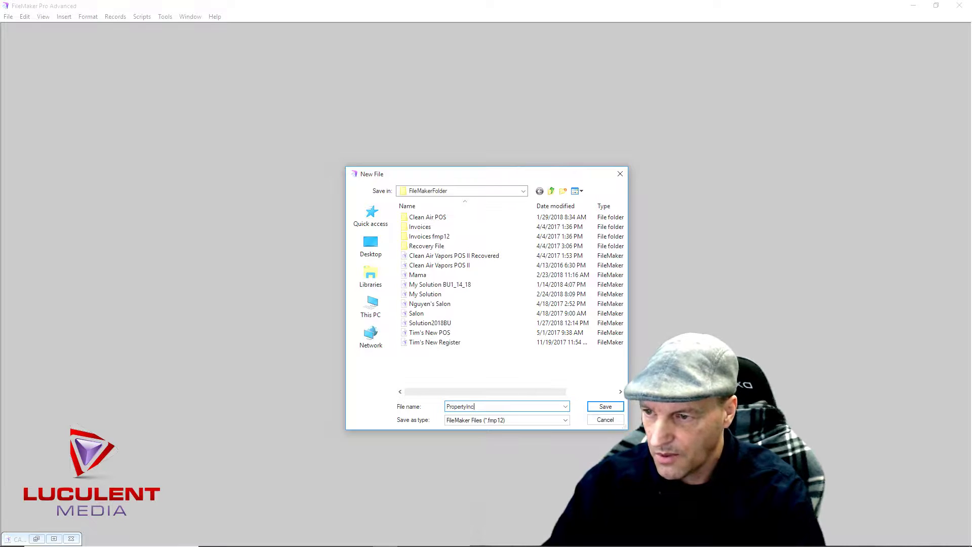
Save the PropertyInc file, close the Field Picker, then widen the layout and lengthen its body
left_click(603, 407)
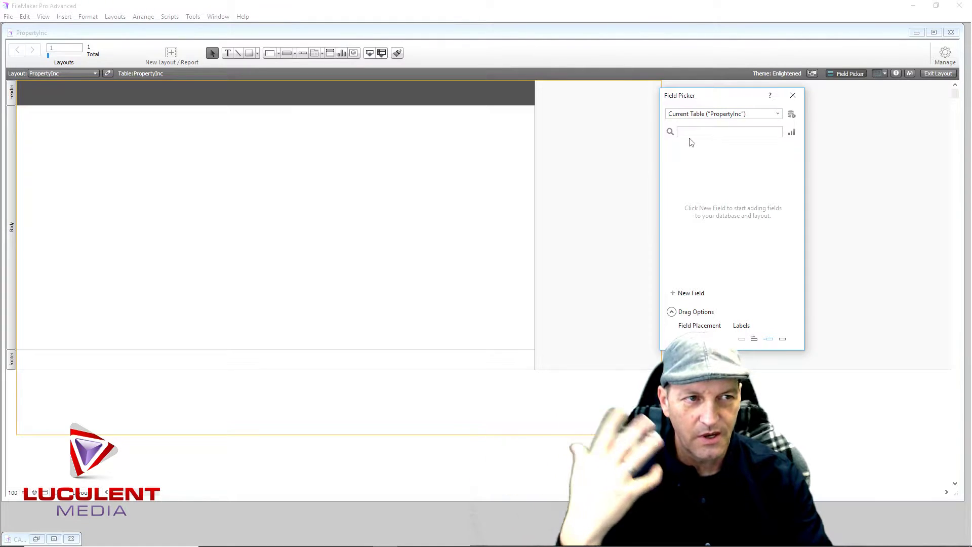
left_click(794, 97)
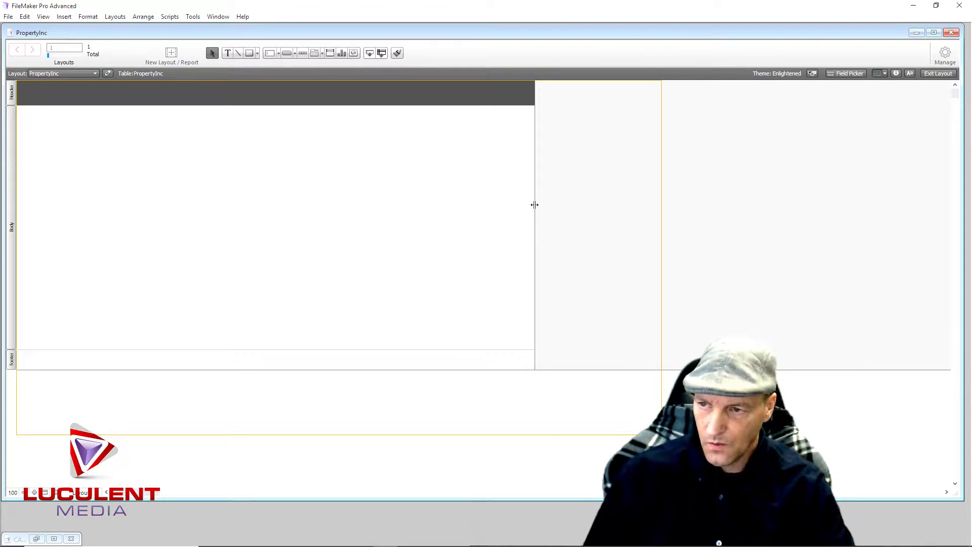
left_click_drag(534, 205, 662, 212)
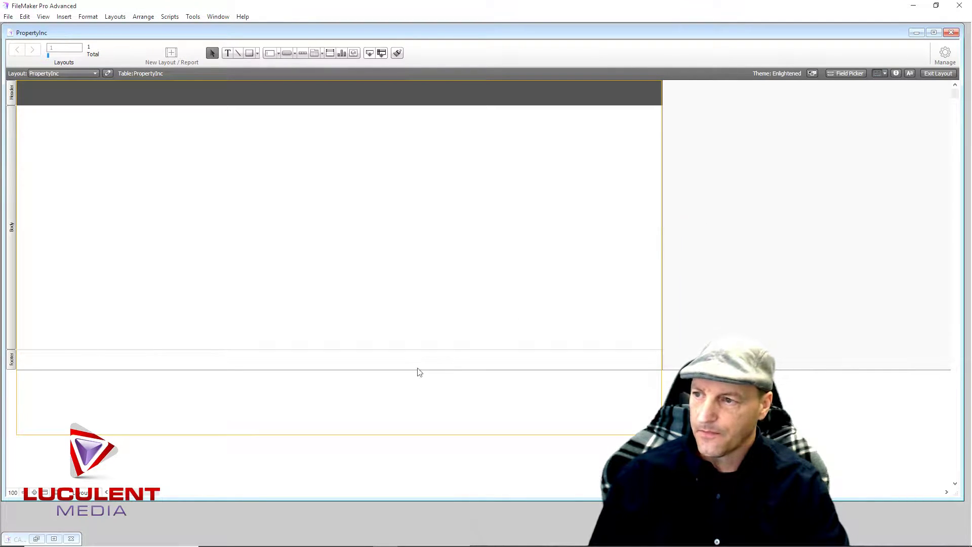
left_click_drag(382, 349, 387, 417)
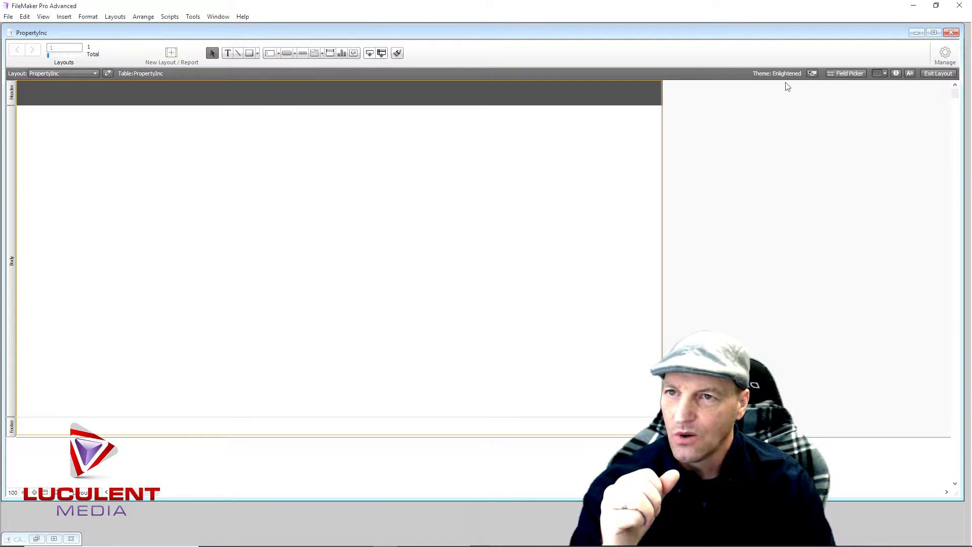
Preview several layout themes and apply the Bamboo theme to the PropertyInc layout
left_click(812, 74)
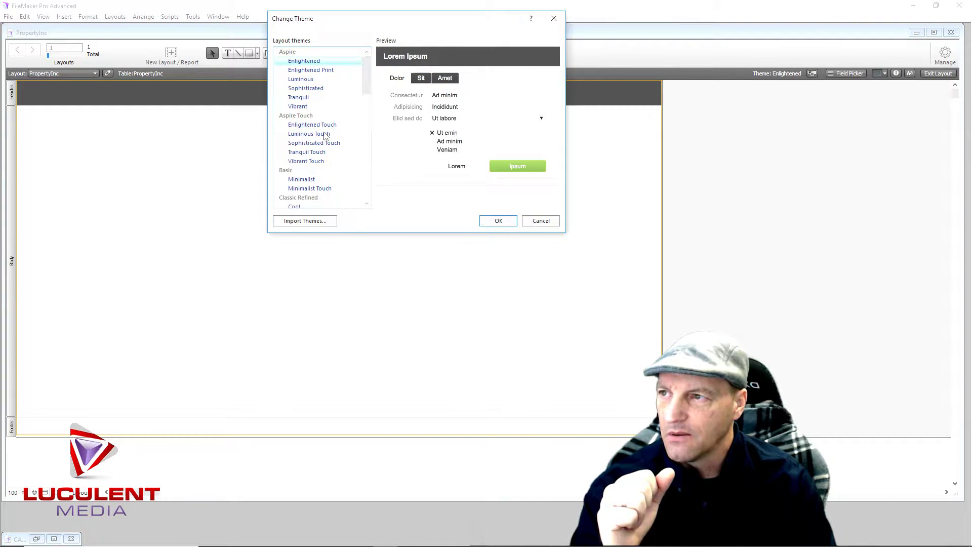
scroll(324, 138, "down", 2)
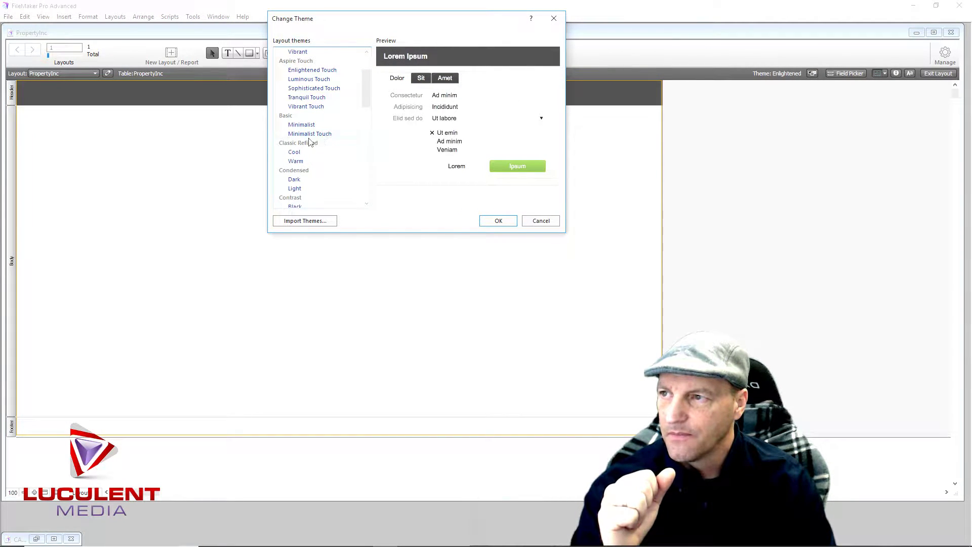
left_click(301, 163)
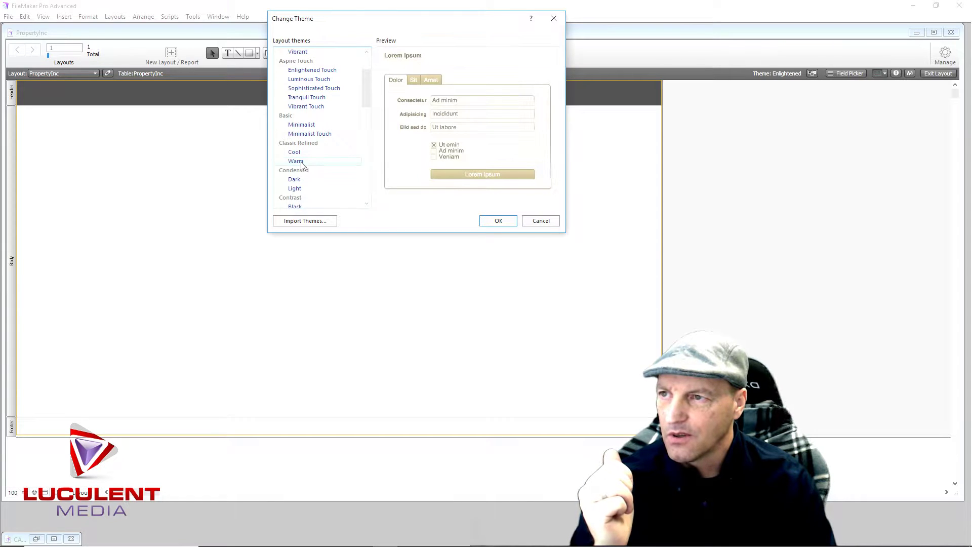
scroll(301, 163, "down", 1)
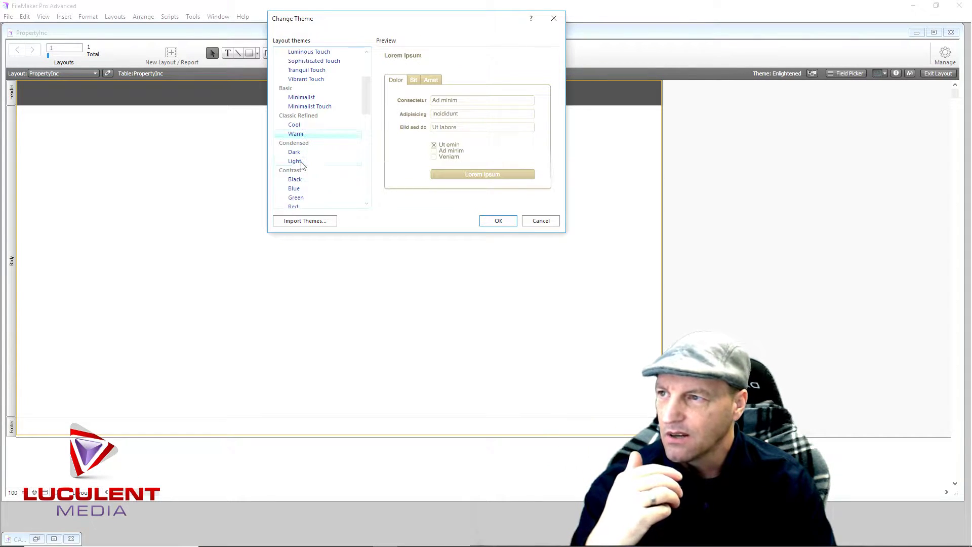
left_click(301, 163)
scroll(304, 165, "down", 1)
left_click(299, 172)
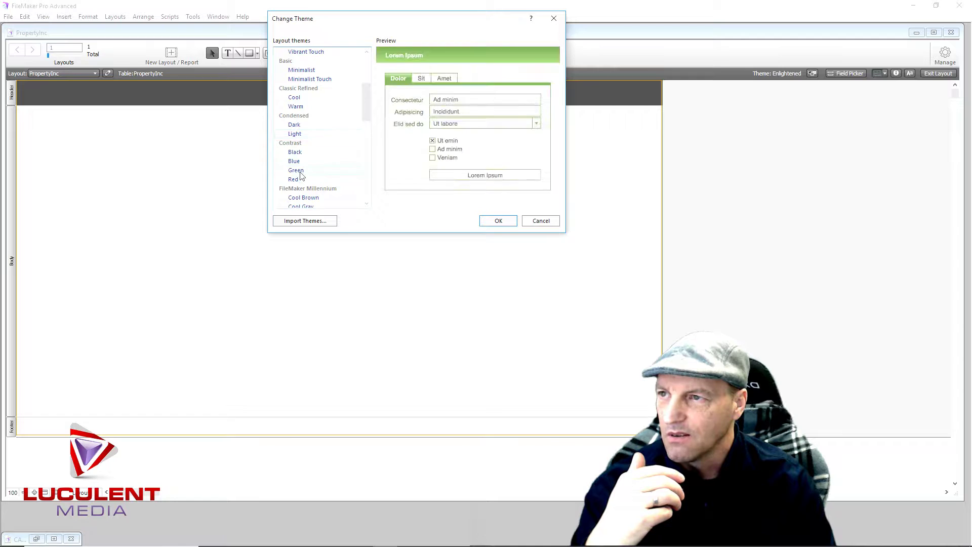
scroll(314, 172, "down", 2)
left_click(314, 163)
scroll(314, 165, "down", 1)
left_click(300, 181)
scroll(301, 182, "down", 1)
left_click(301, 172)
scroll(314, 171, "down", 1)
left_click(311, 174)
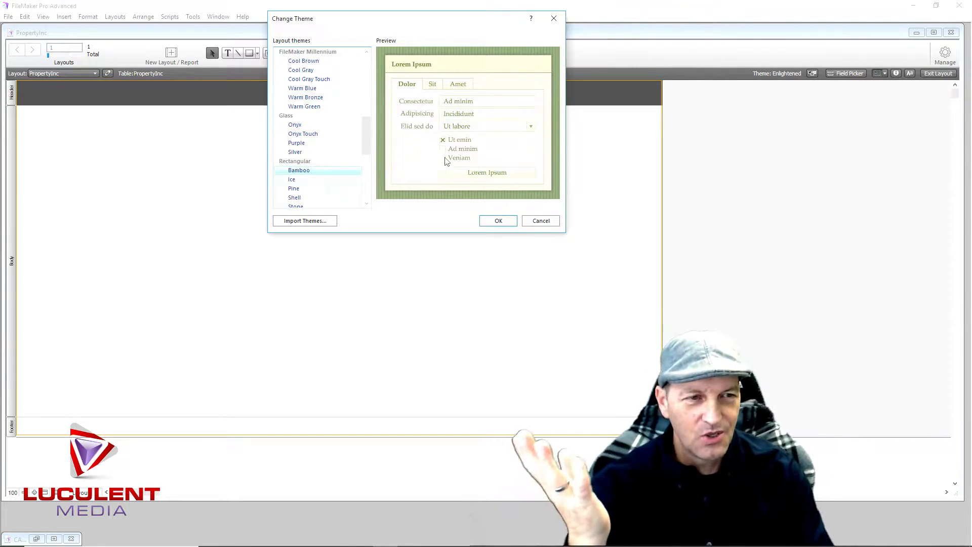
left_click(506, 222)
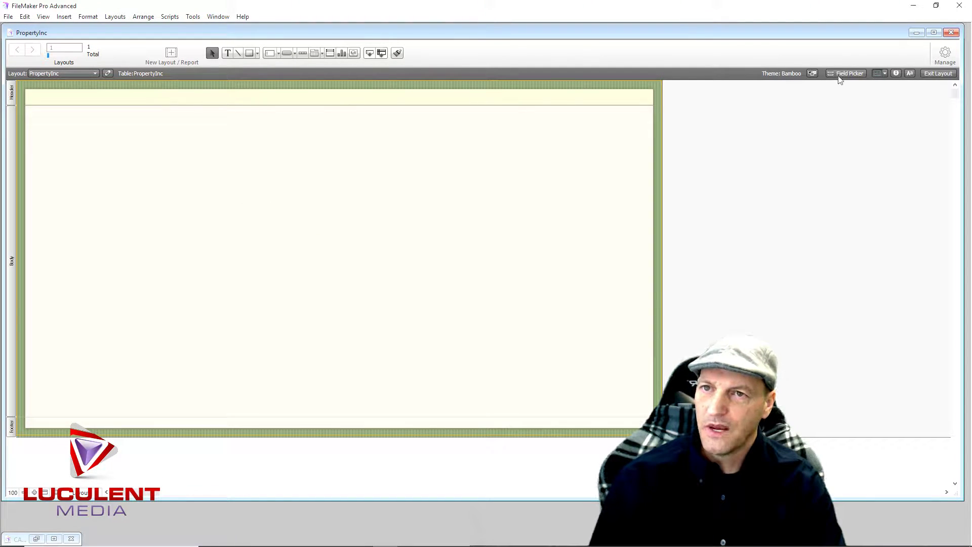
Set the header part's height to 100 pt in the Inspector, using points as units
left_click(896, 74)
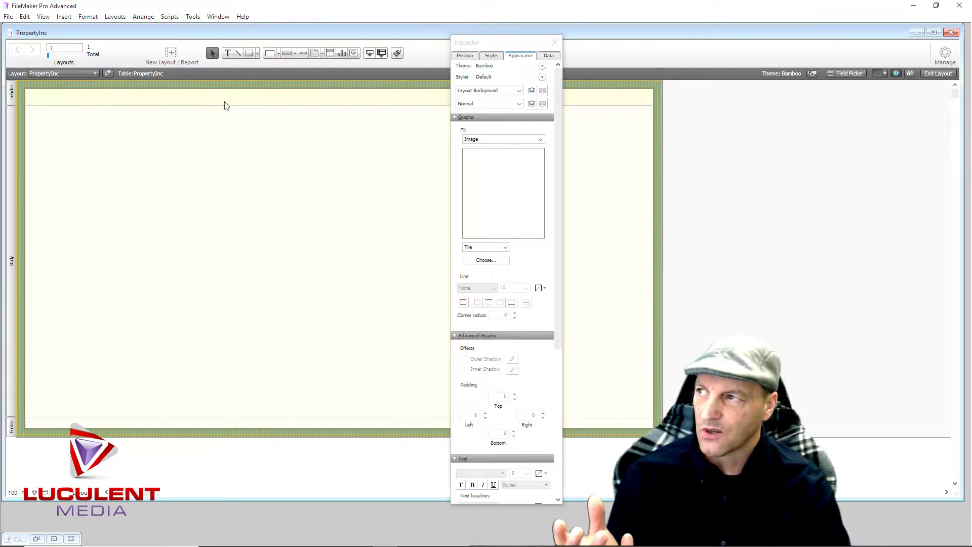
left_click(13, 94)
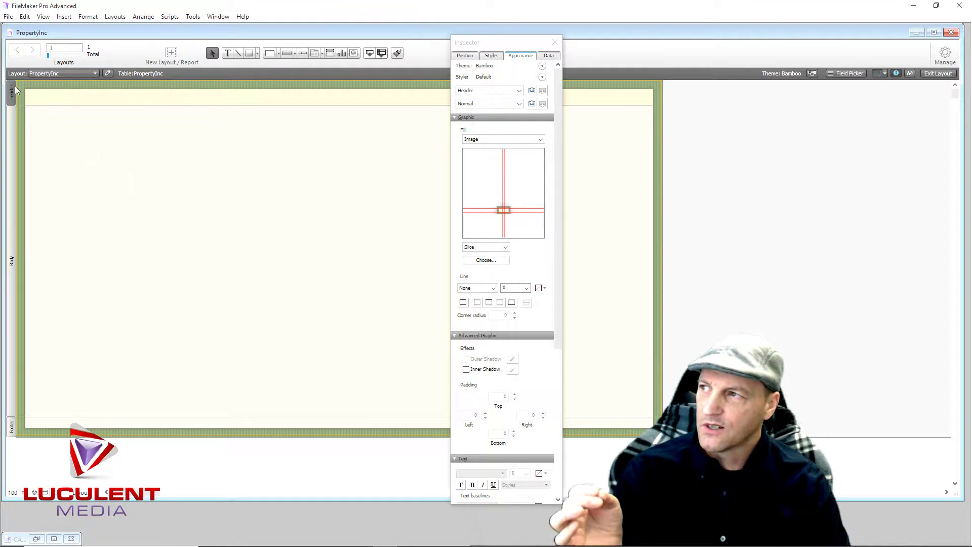
left_click(464, 56)
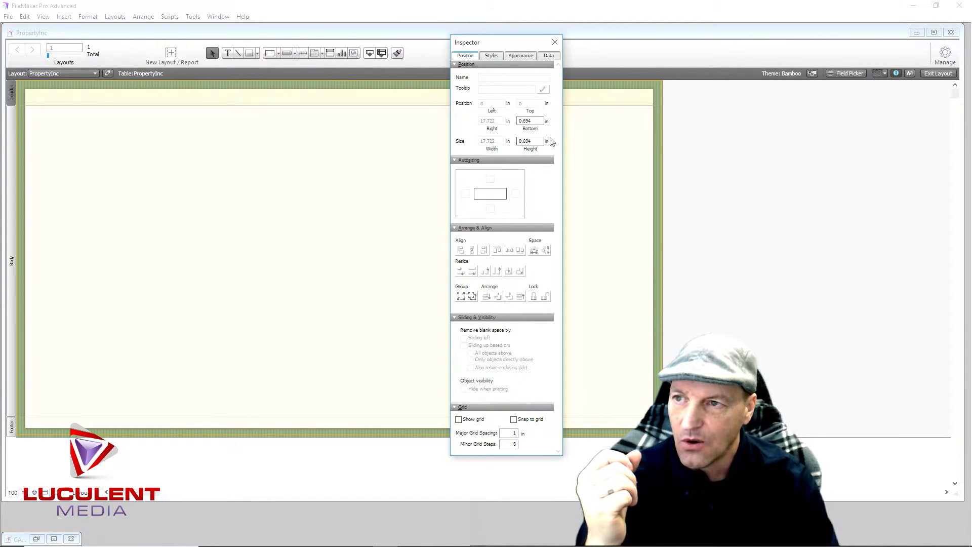
left_click(547, 141)
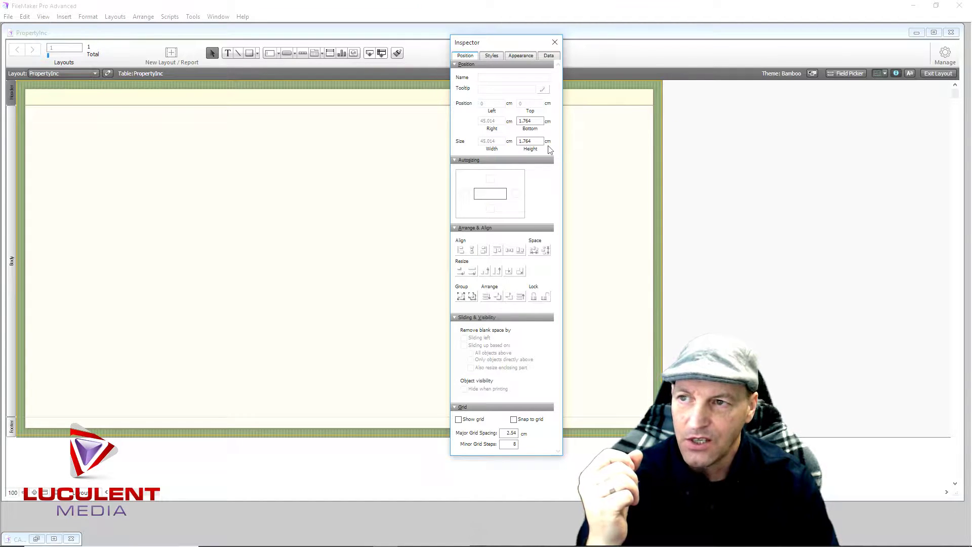
left_click(548, 142)
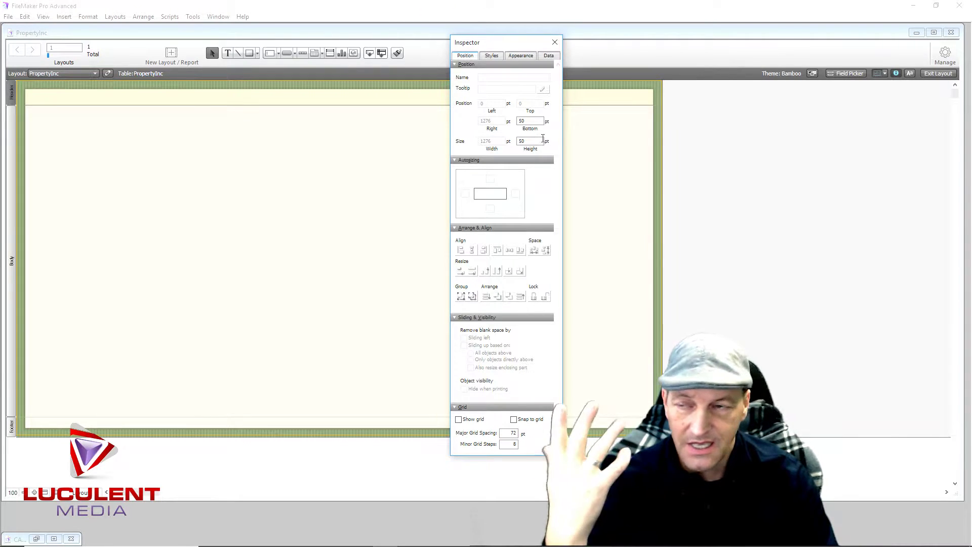
left_click_drag(530, 142, 520, 142)
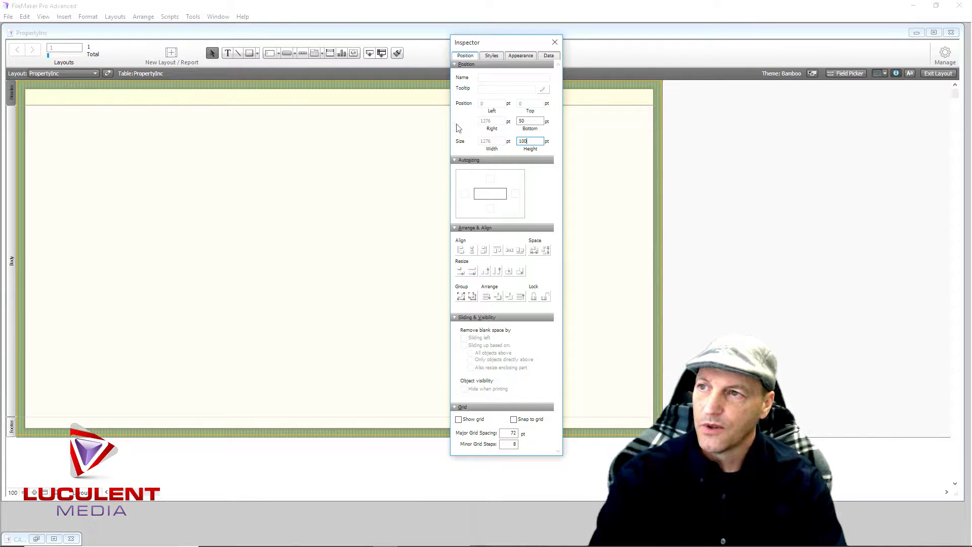
left_click(530, 122)
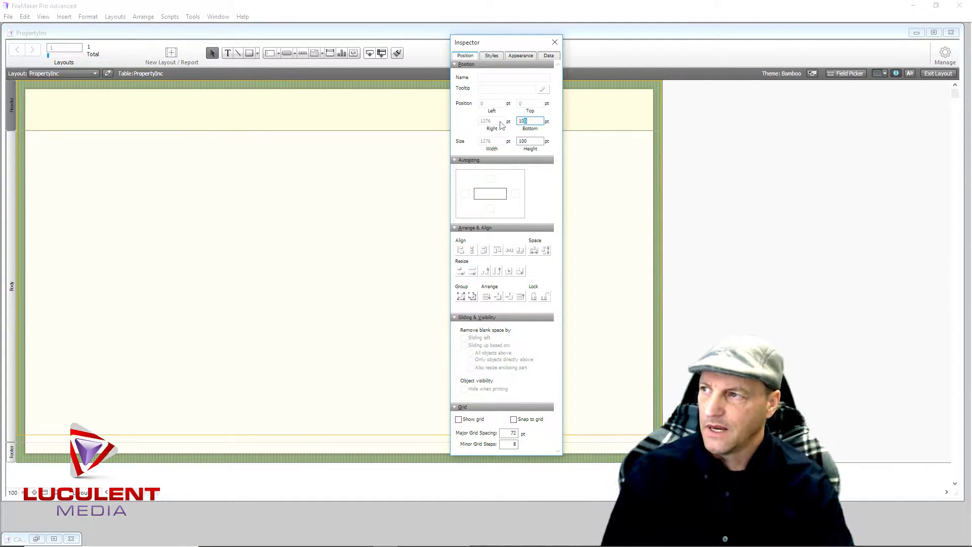
Drag the footer boundary so the body part extends slightly further down
left_click(552, 42)
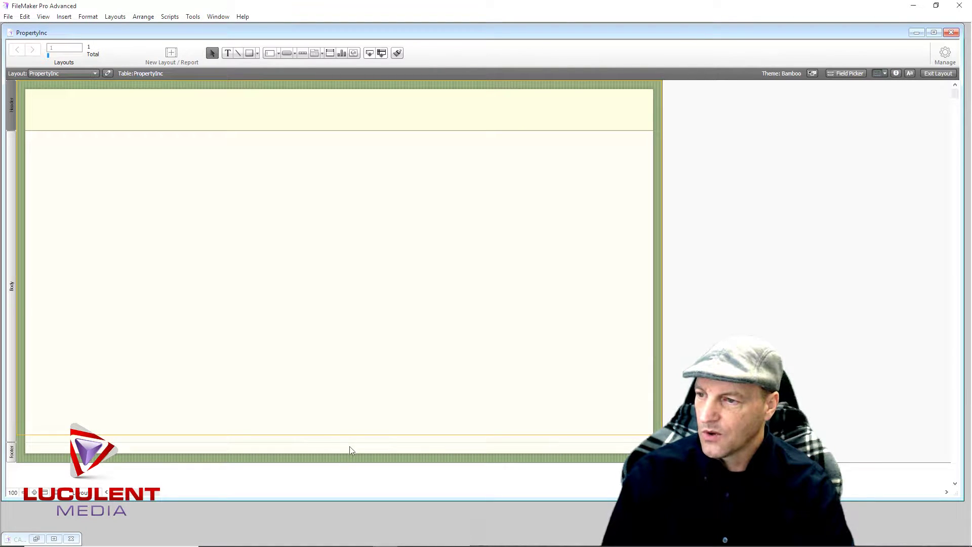
left_click_drag(349, 453, 354, 410)
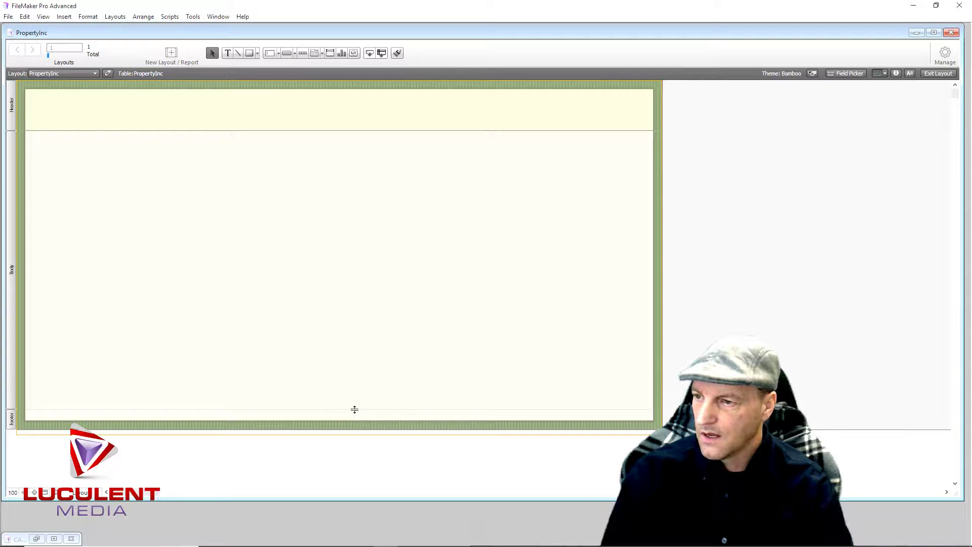
left_click_drag(354, 409, 355, 414)
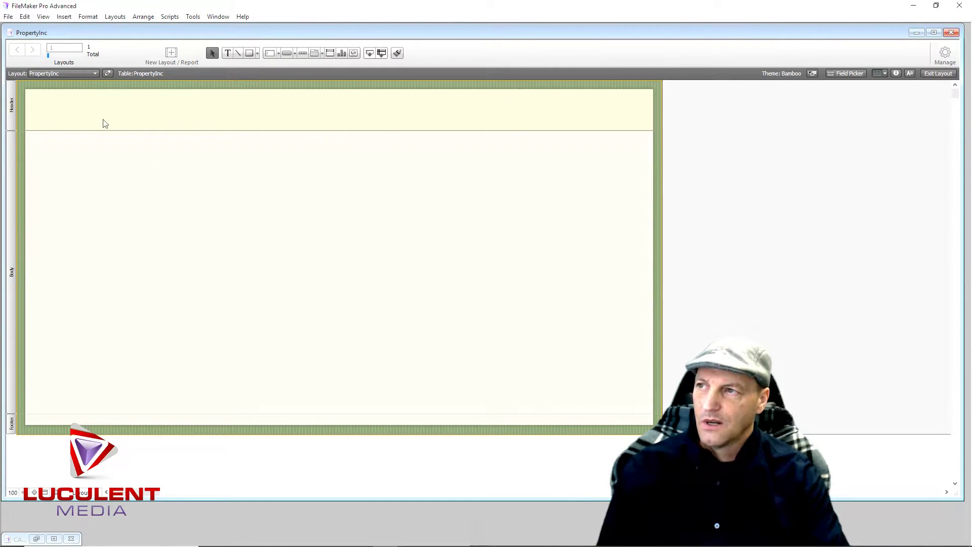
Add a 'Property Inc.' text label in the header and select it
left_click(227, 53)
left_click(218, 111)
type("Property Inc.")
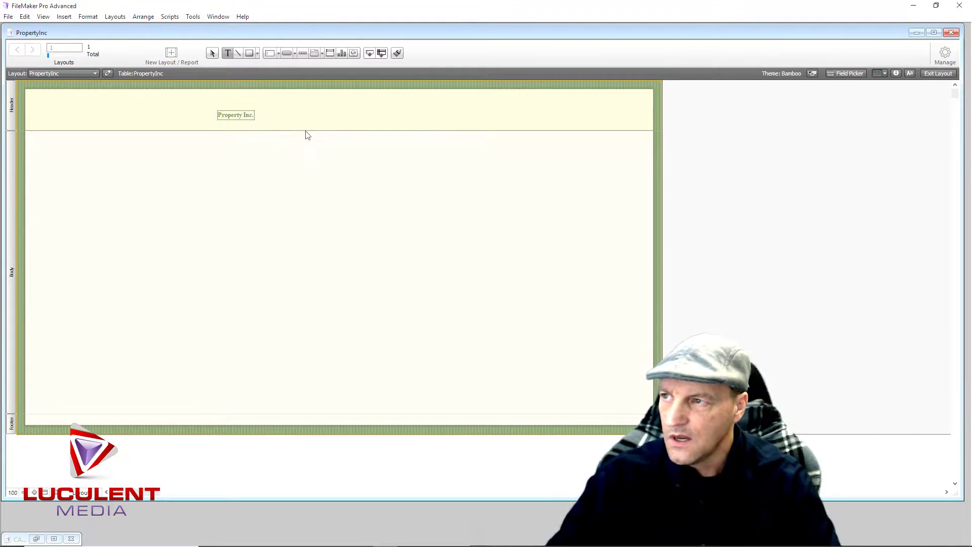
key("Escape")
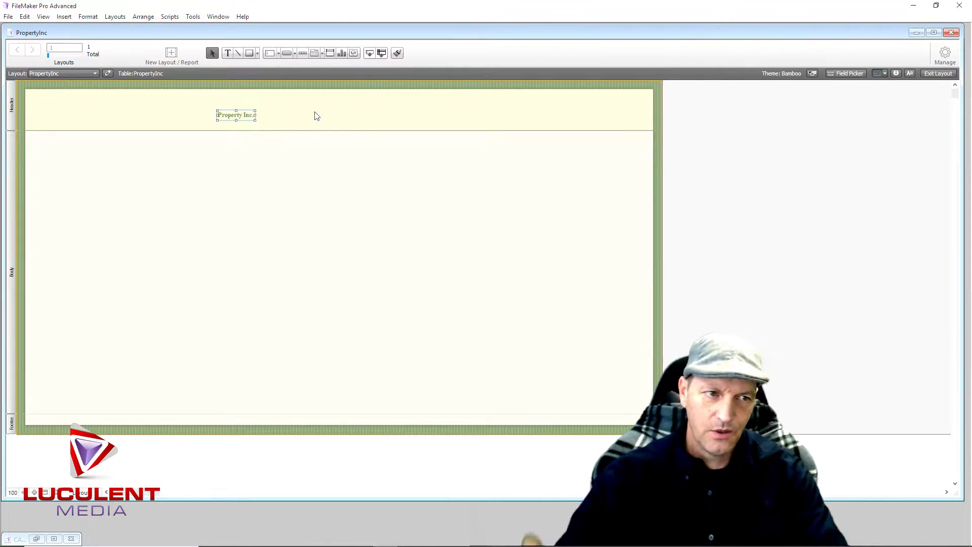
left_click(278, 111)
left_click(241, 120)
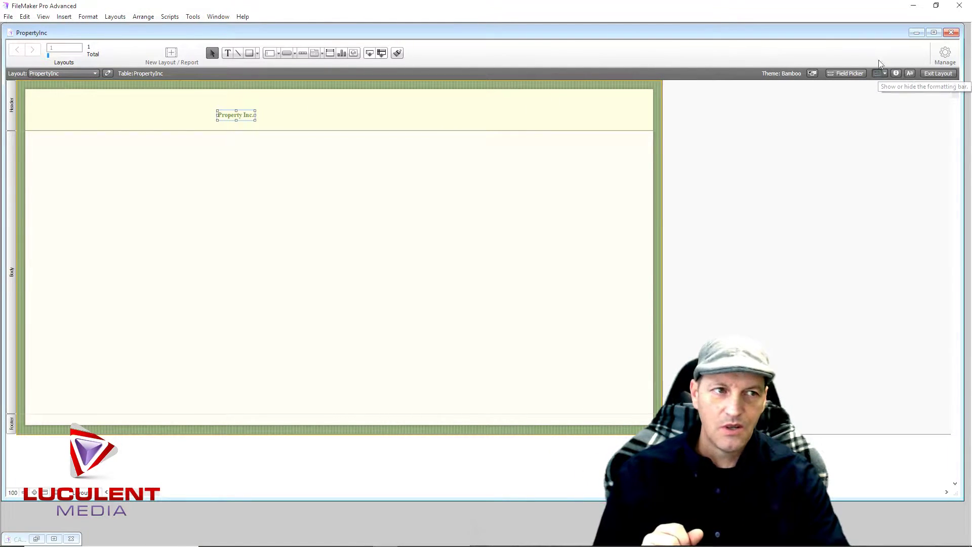
Enlarge the Property Inc. title to 48 pt and move it to the header's top-left
left_click(910, 74)
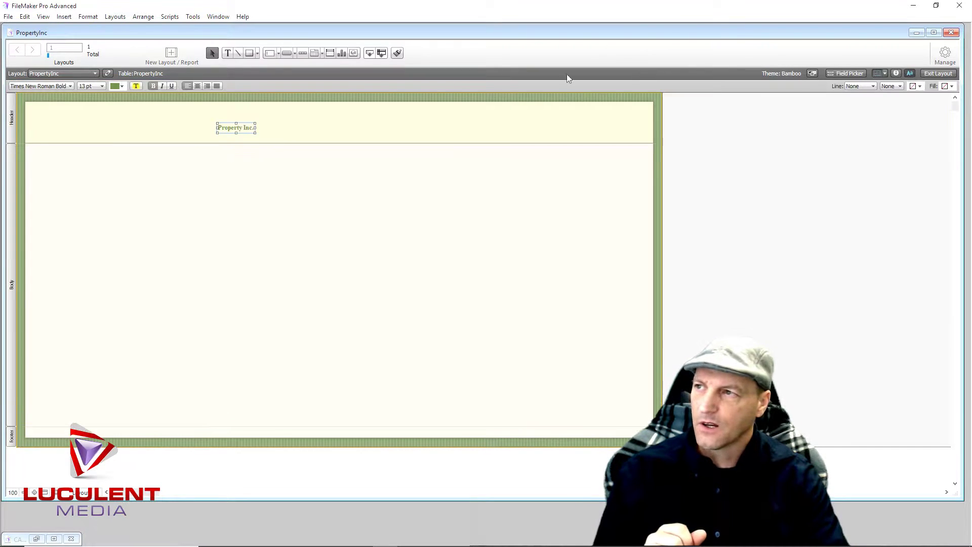
left_click(102, 86)
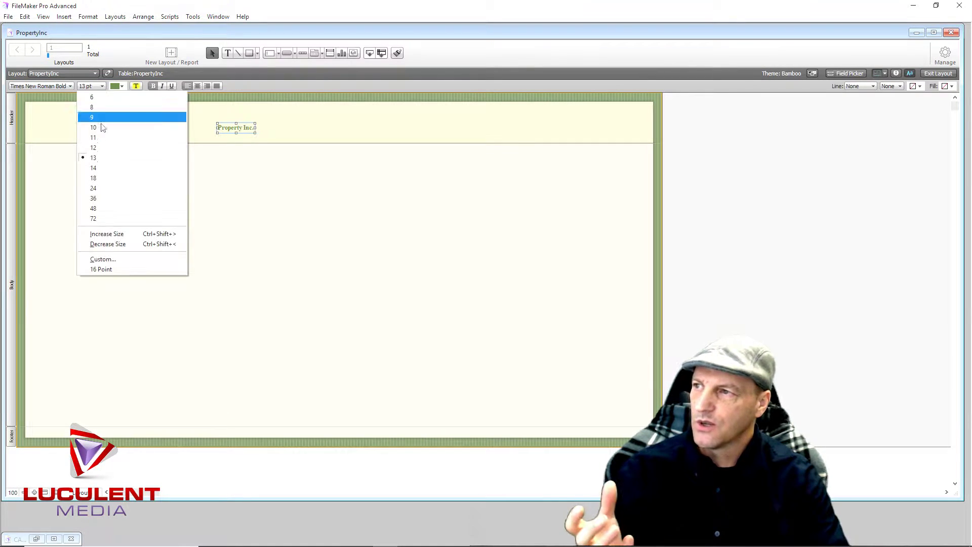
left_click(100, 198)
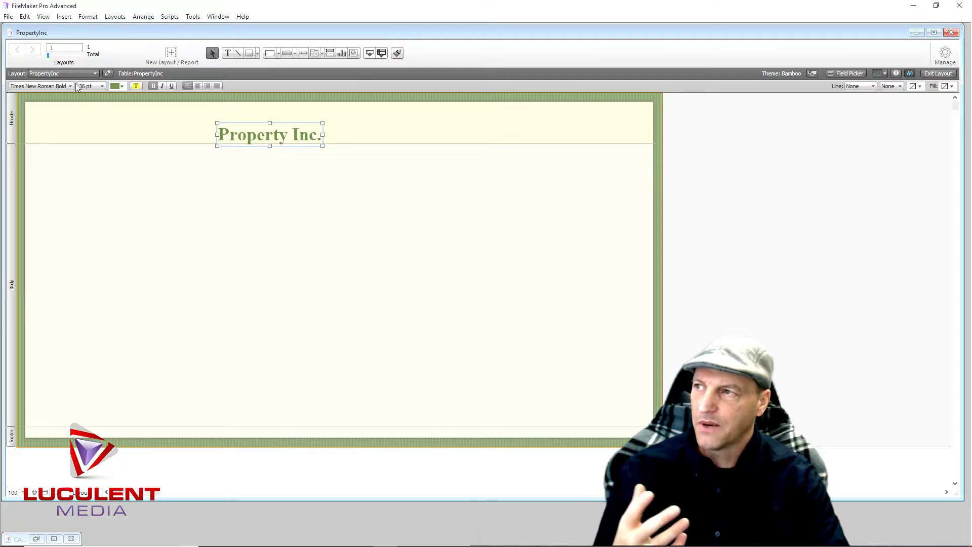
left_click_drag(250, 139, 66, 123)
left_click(103, 87)
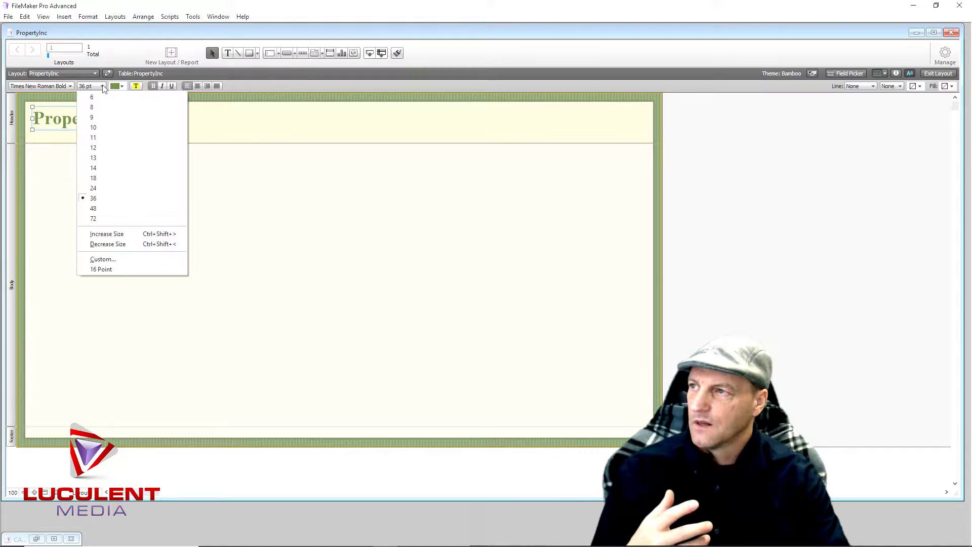
left_click(104, 210)
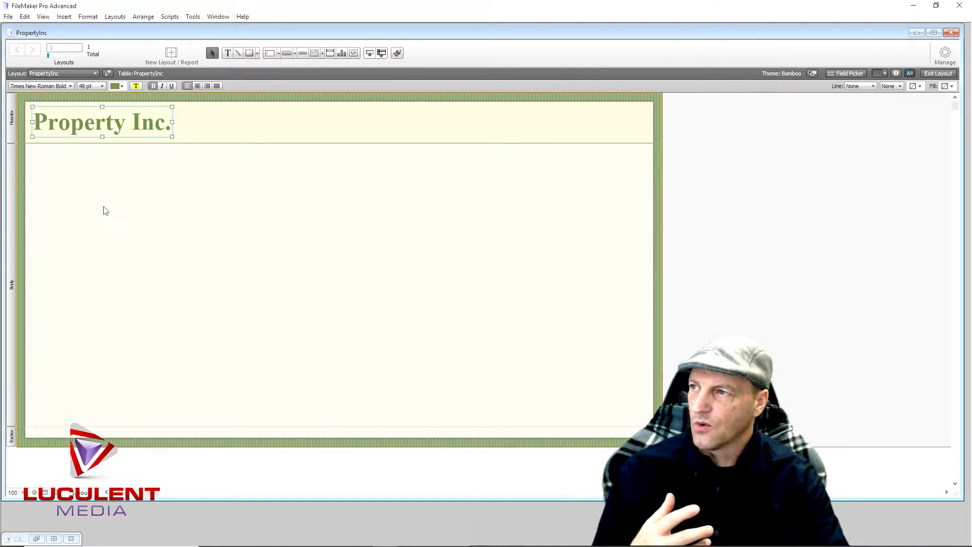
Change the title font to Garamond Bold and nudge it slightly right
left_click(69, 86)
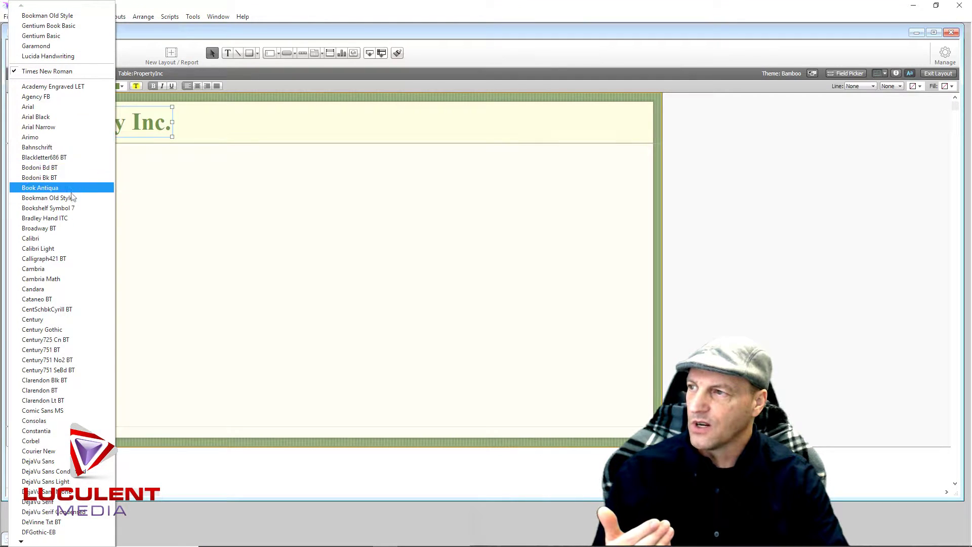
left_click(76, 198)
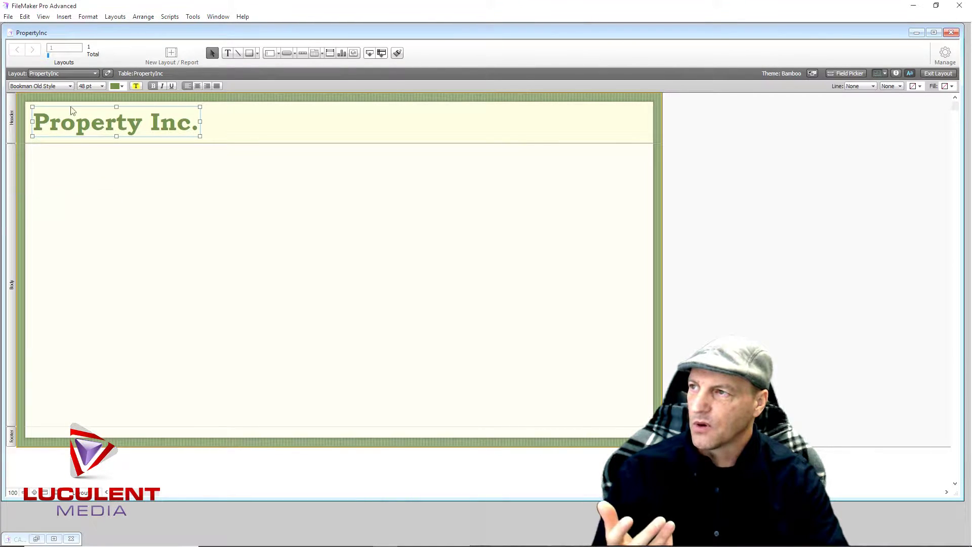
left_click(71, 87)
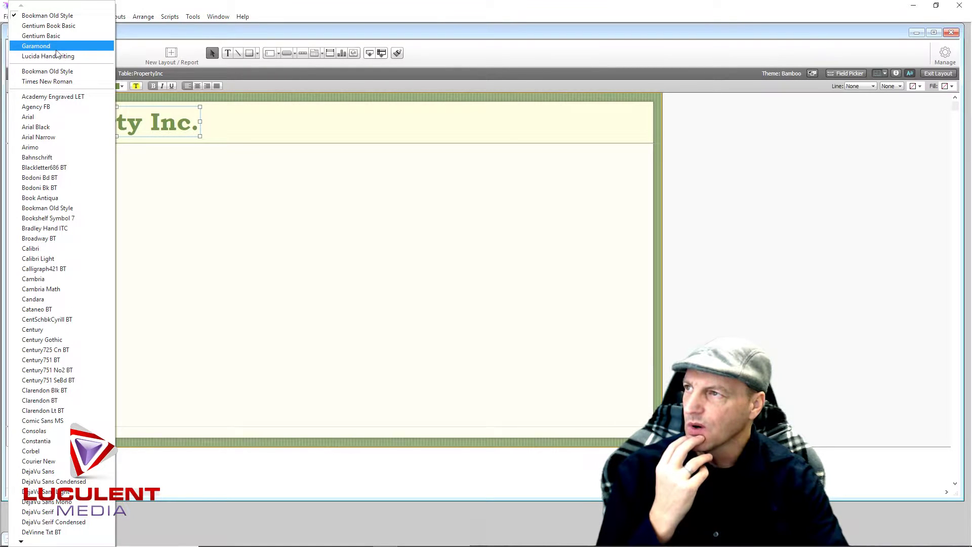
left_click(57, 49)
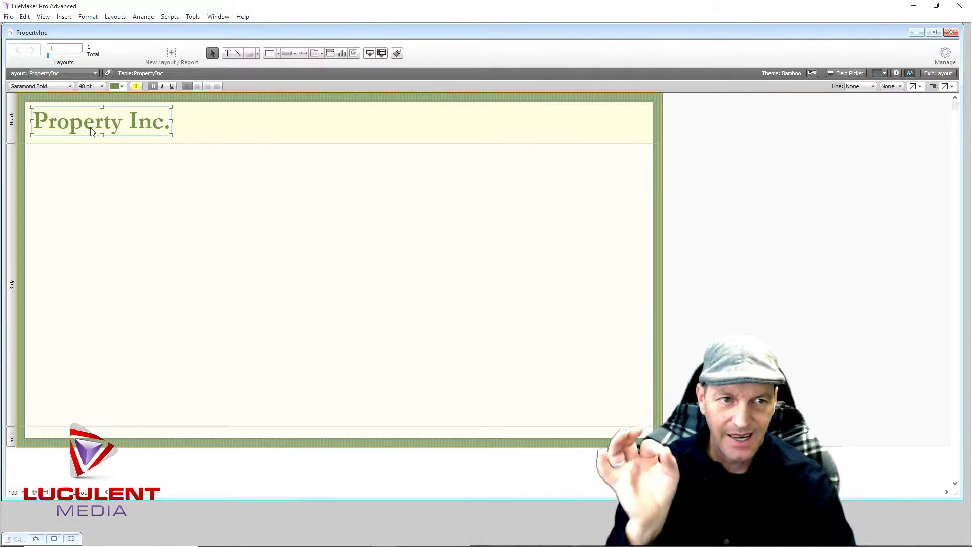
left_click_drag(86, 125, 99, 126)
left_click(243, 203)
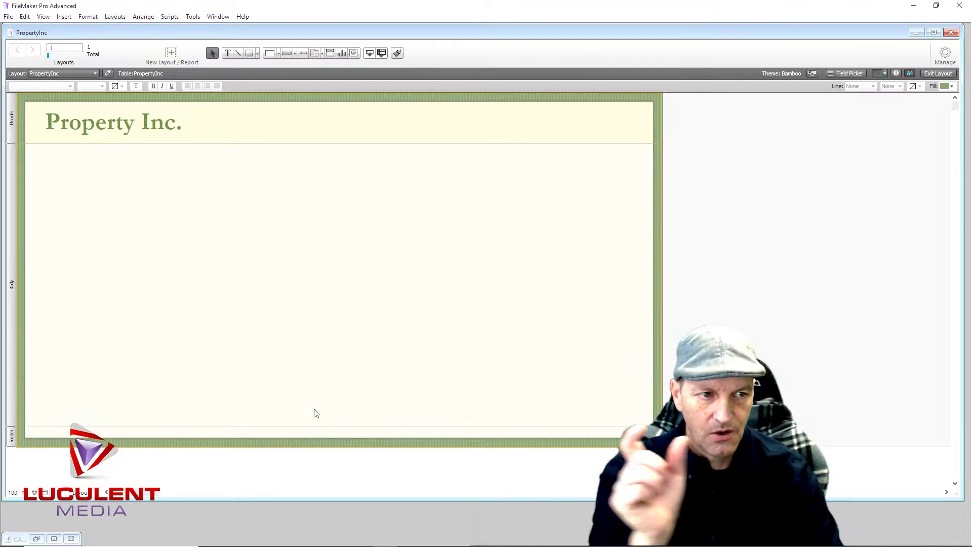
left_click(286, 53)
left_click_drag(203, 189, 302, 221)
left_click(286, 53)
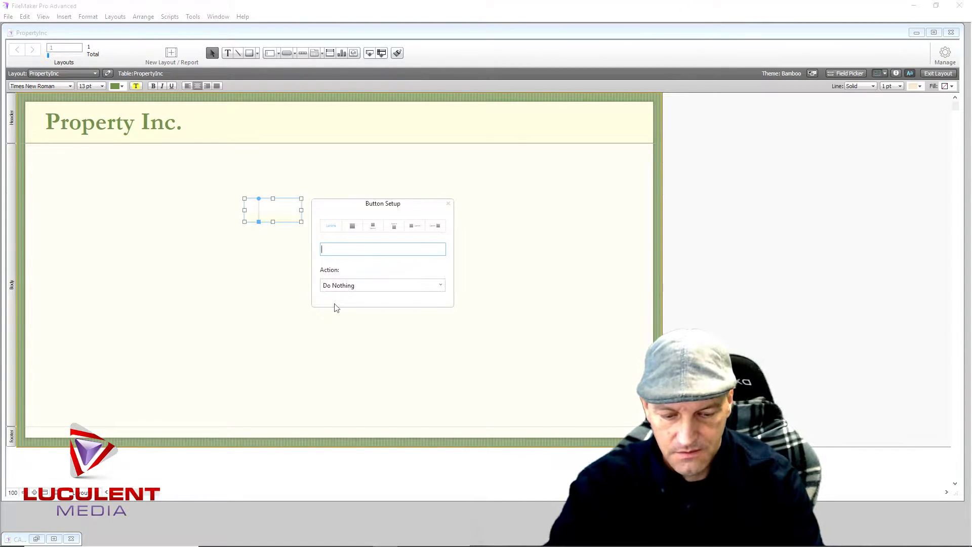
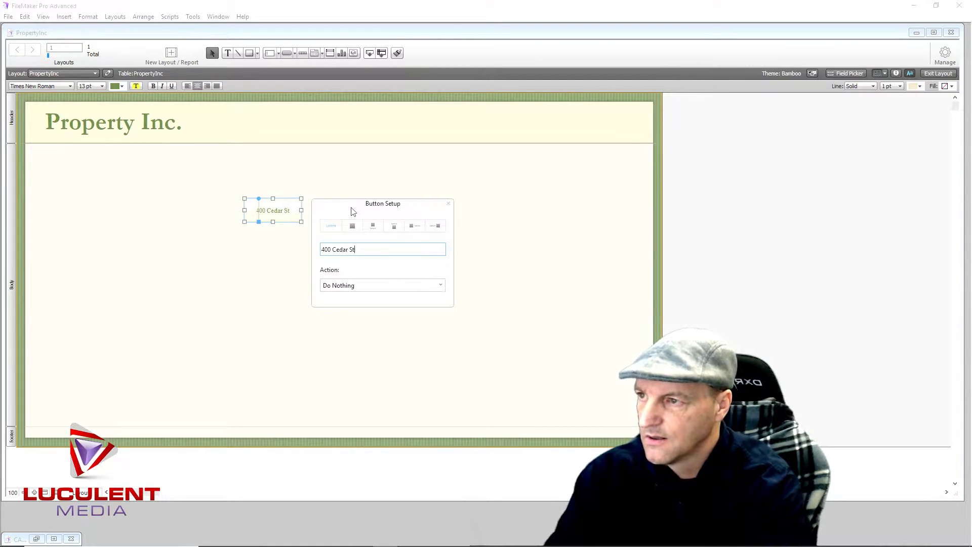
left_click(399, 185)
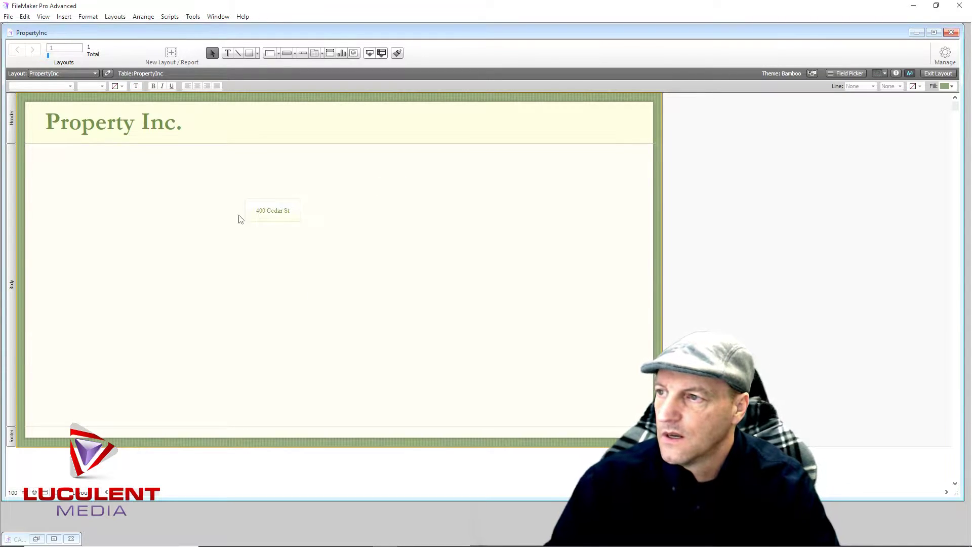
left_click(273, 221)
left_click_drag(301, 210, 330, 209)
left_click(102, 87)
left_click(100, 180)
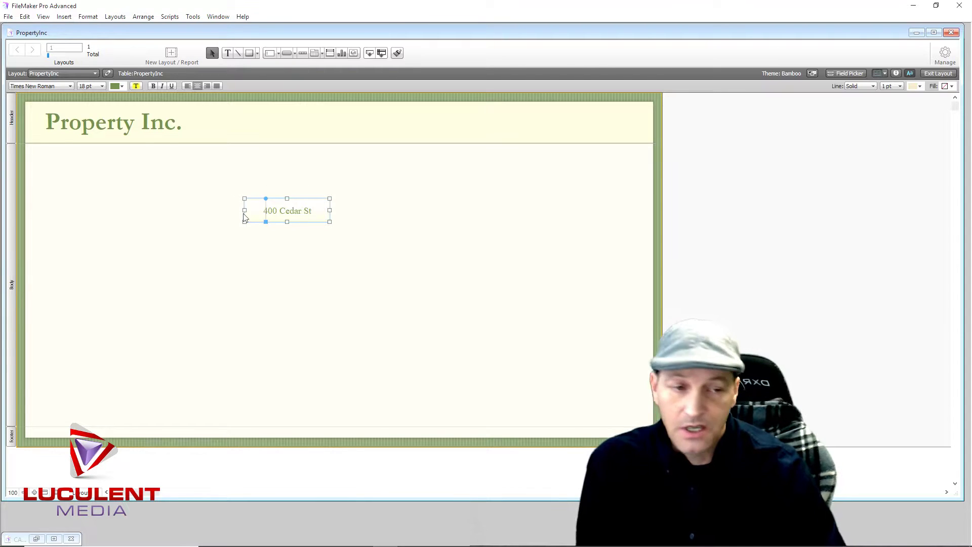
Give the button a light green gradient end colour and a red border
left_click(896, 75)
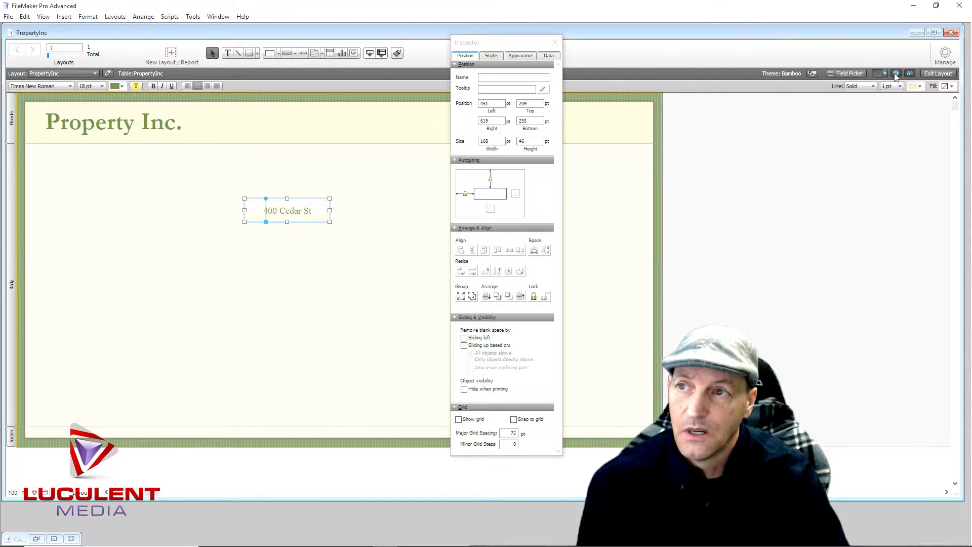
left_click(520, 56)
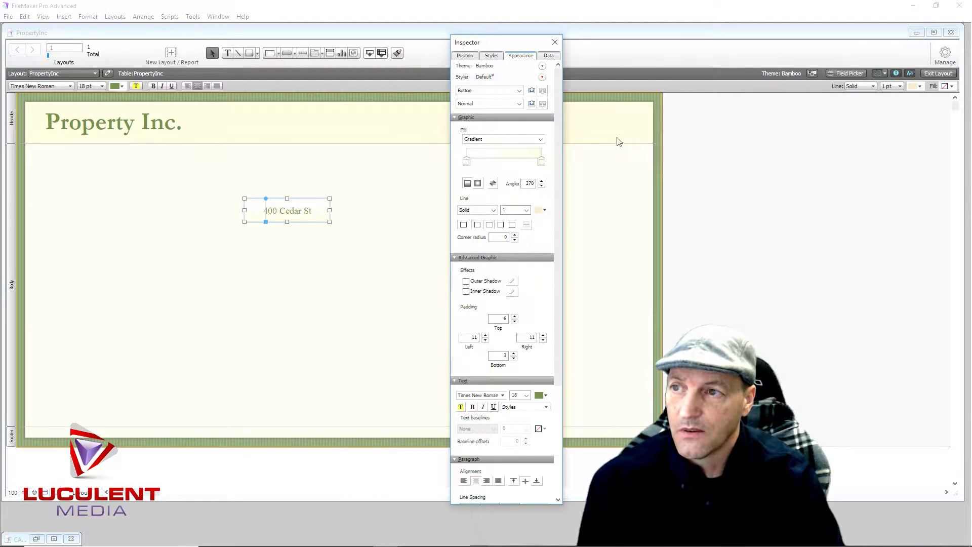
left_click(542, 162)
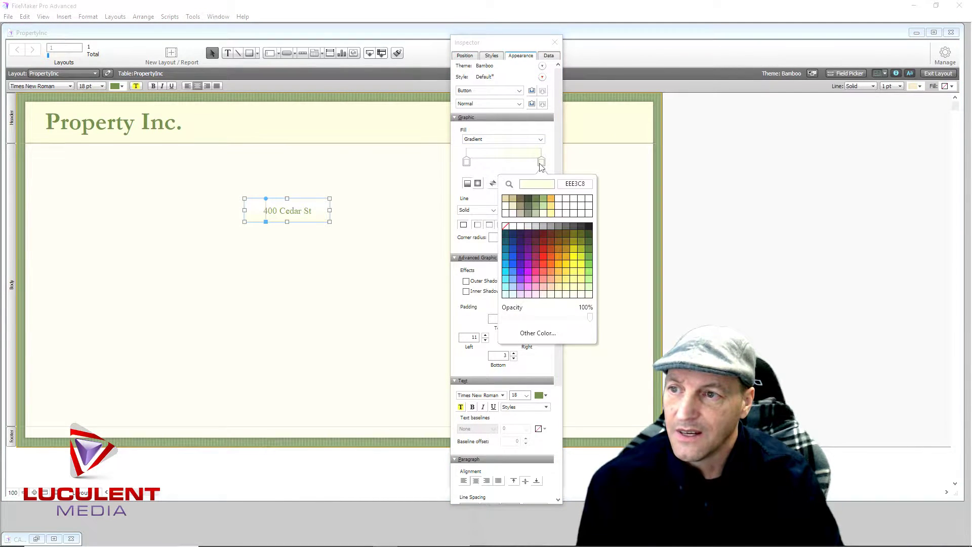
left_click(530, 290)
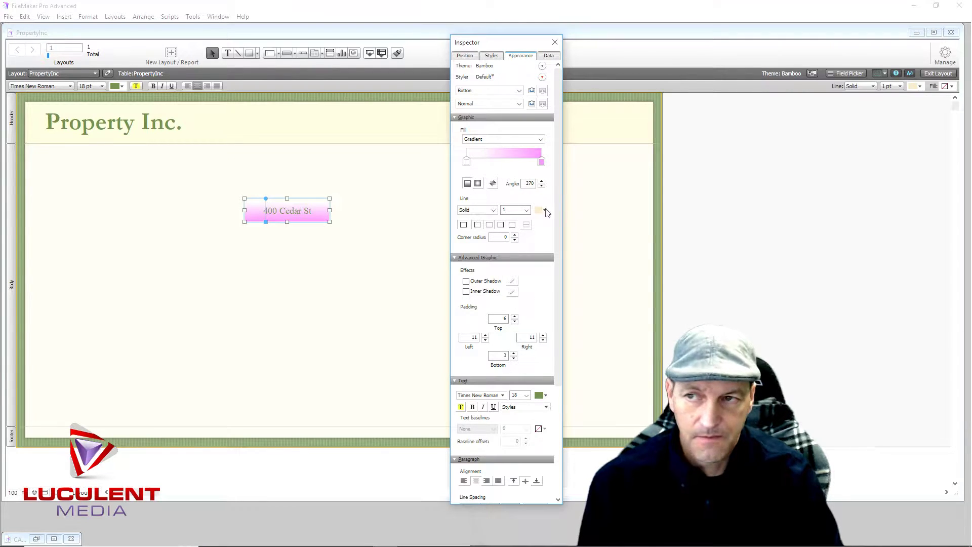
left_click(542, 162)
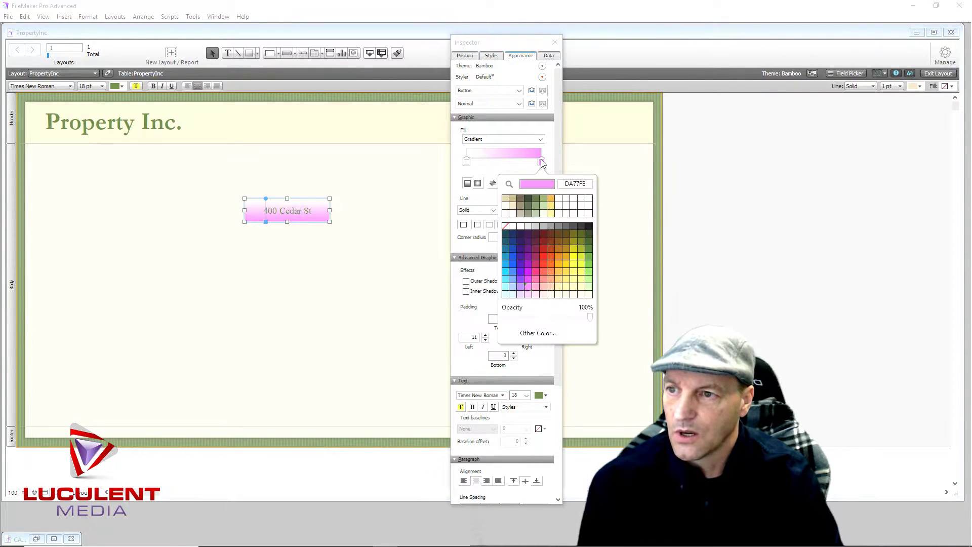
left_click(529, 209)
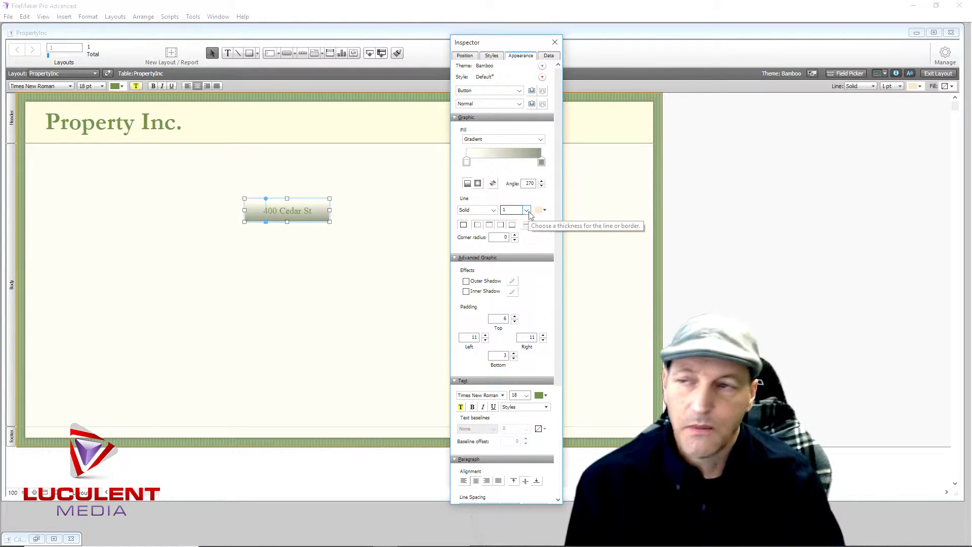
left_click(541, 163)
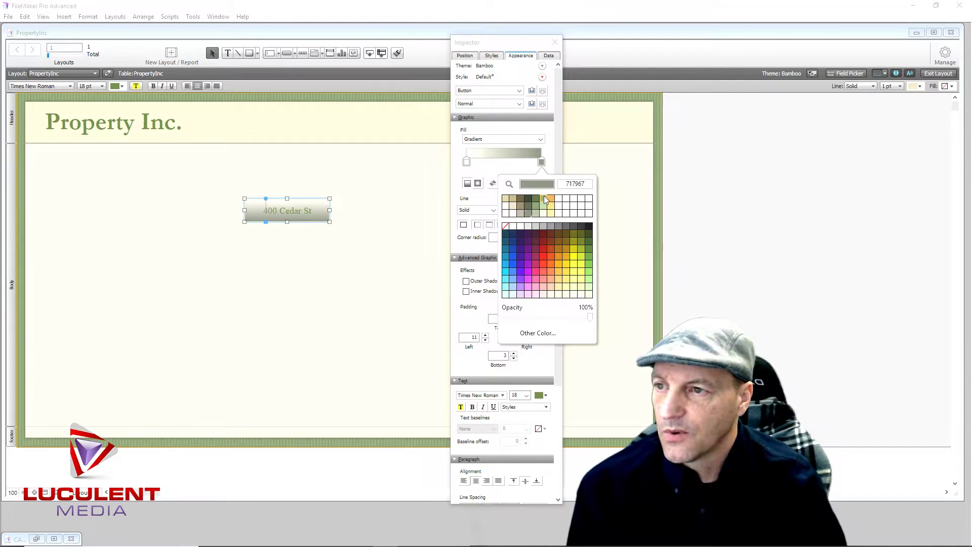
left_click(544, 200)
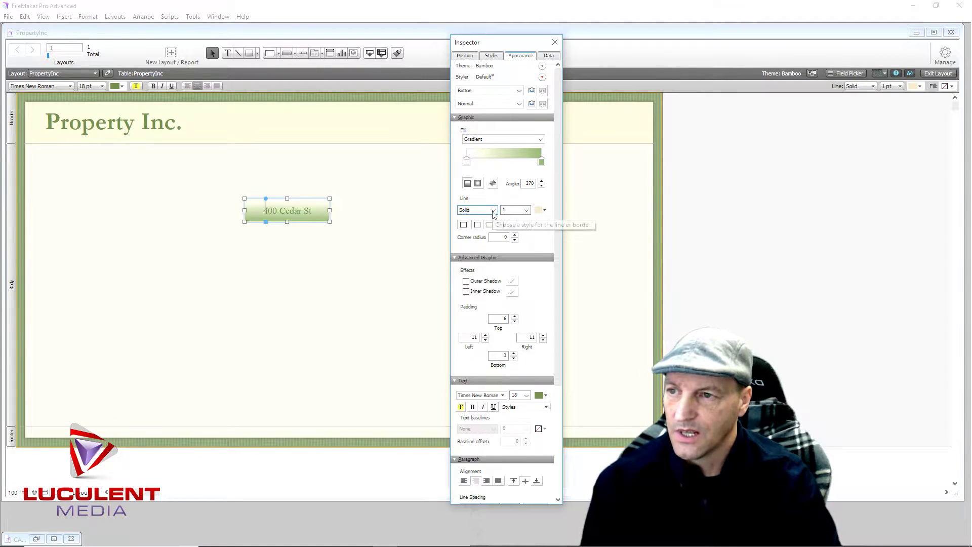
left_click(544, 211)
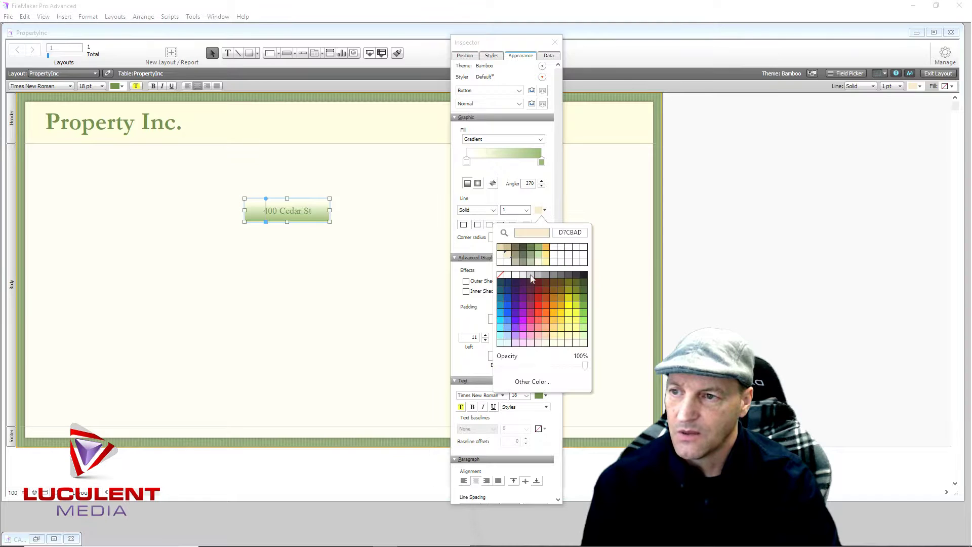
left_click(540, 312)
left_click(424, 307)
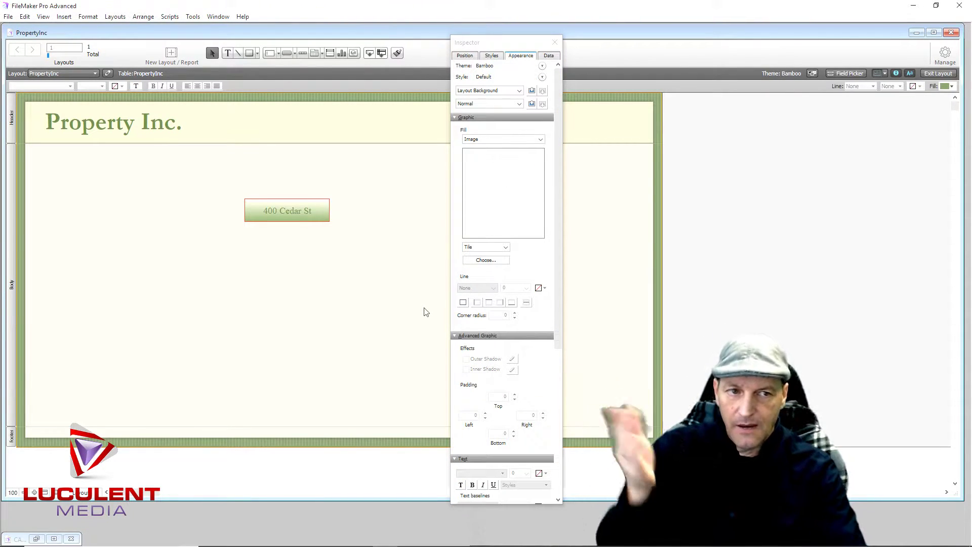
left_click(318, 219)
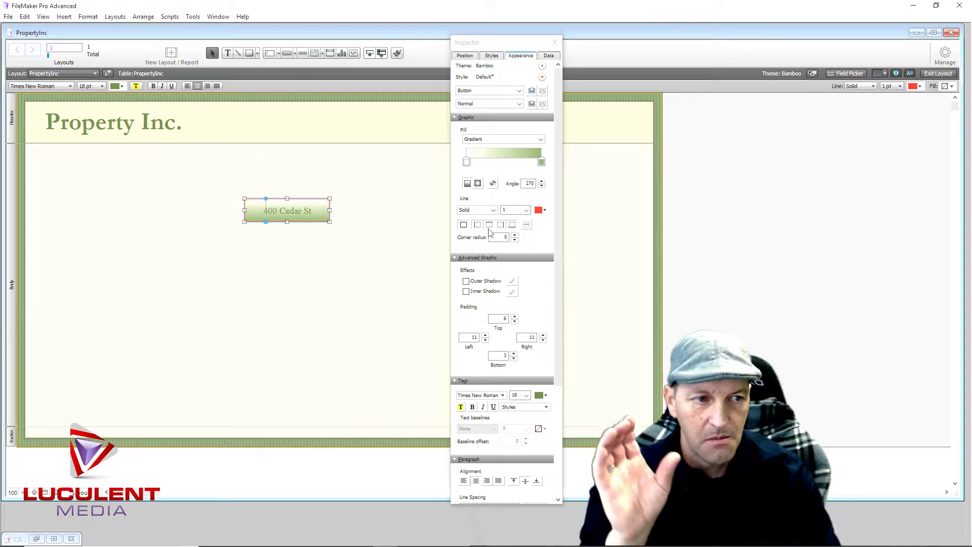
left_click(515, 235)
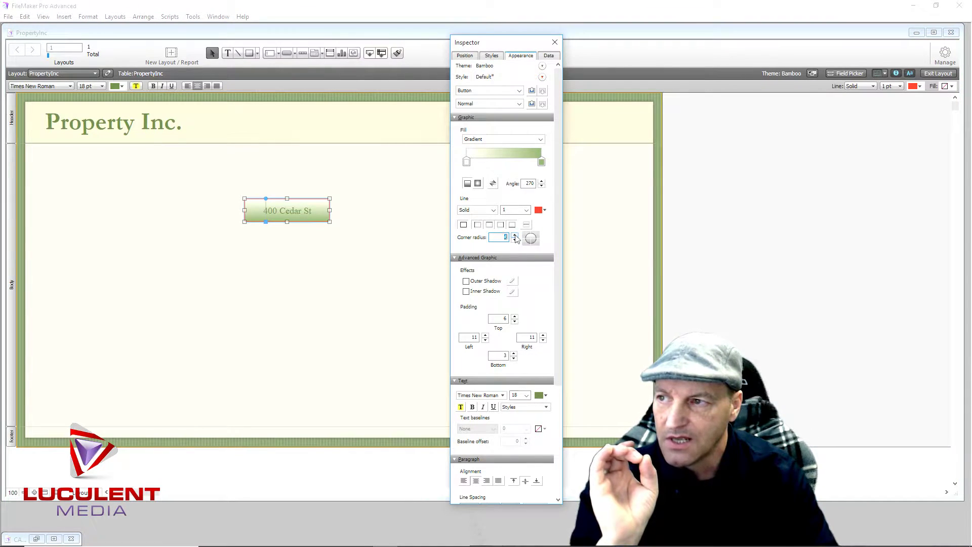
left_click(397, 281)
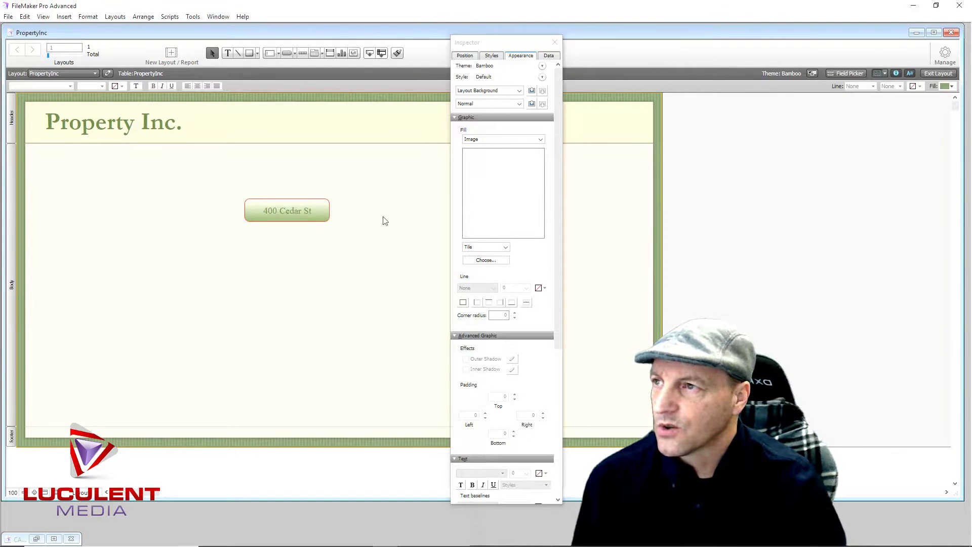
Draw a tall rectangle around the button with no fill and corner radius 10
left_click(557, 41)
left_click(557, 42)
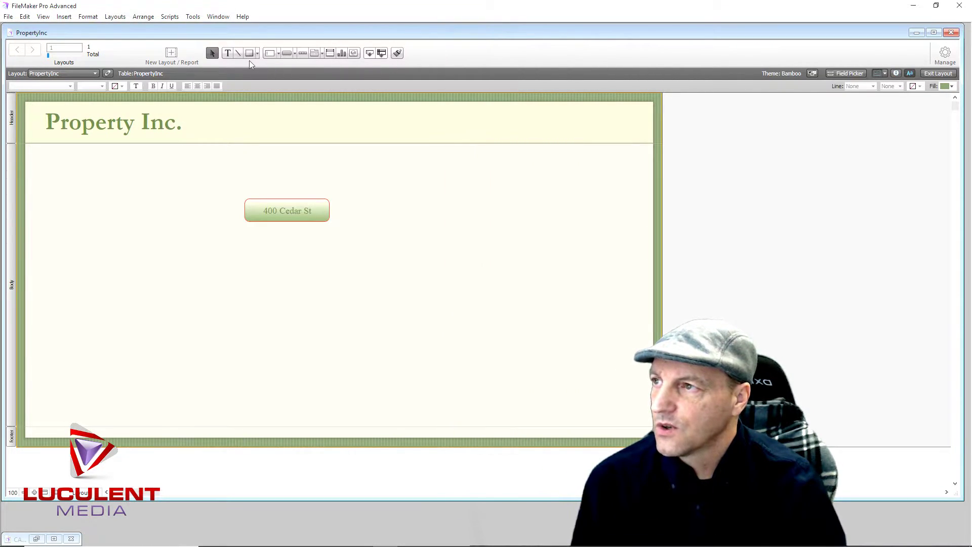
left_click(250, 53)
mouse_move(230, 171)
left_mouse_down()
mouse_move(326, 256)
mouse_move(344, 319)
mouse_move(350, 416)
left_mouse_up()
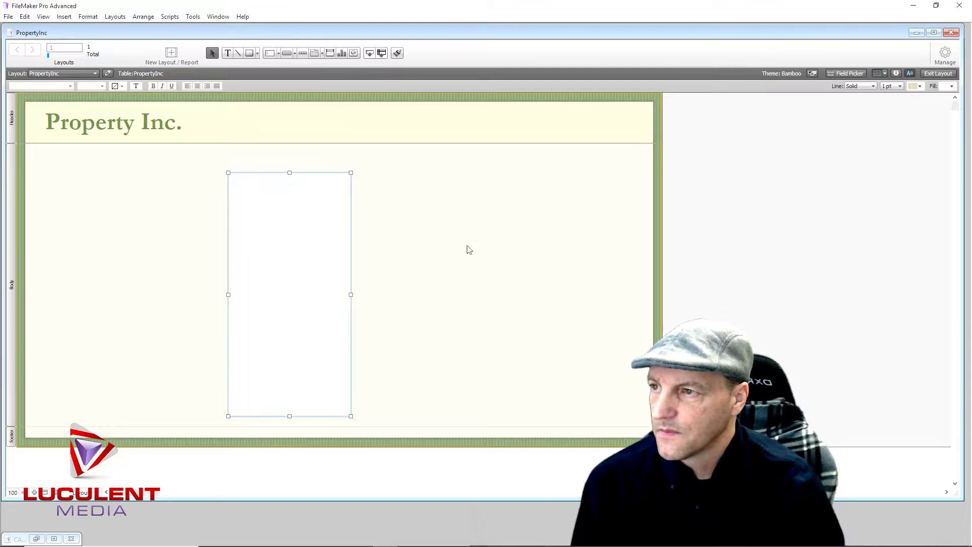
left_click(897, 74)
left_click(516, 139)
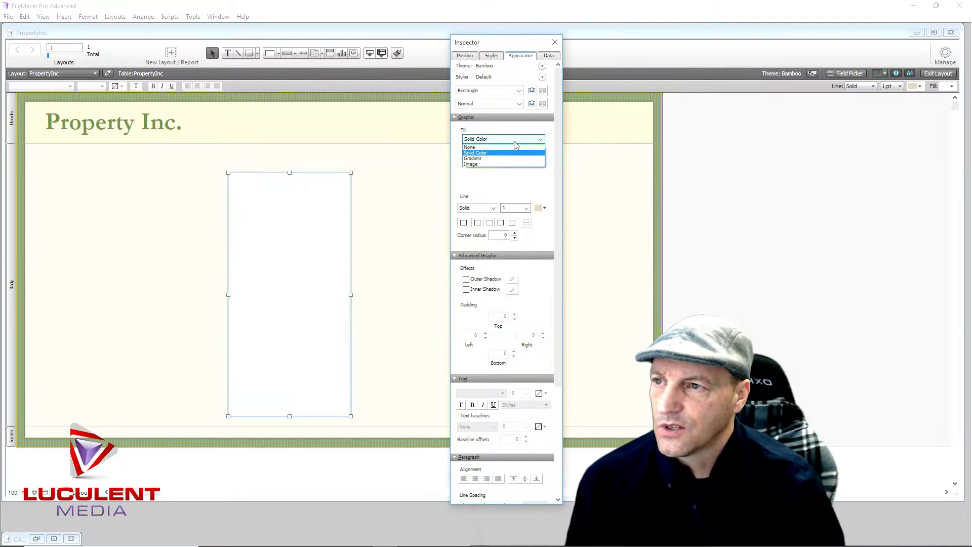
left_click(498, 148)
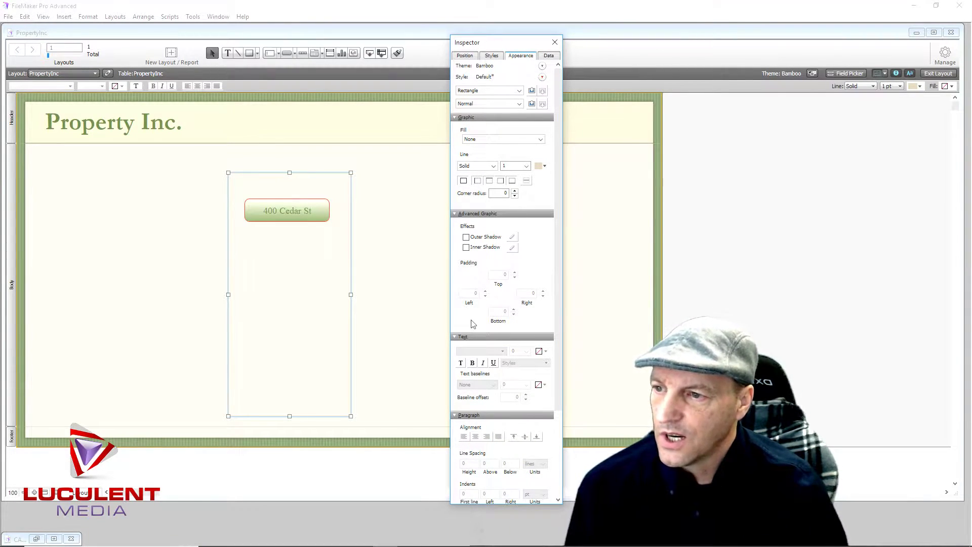
left_click(514, 191)
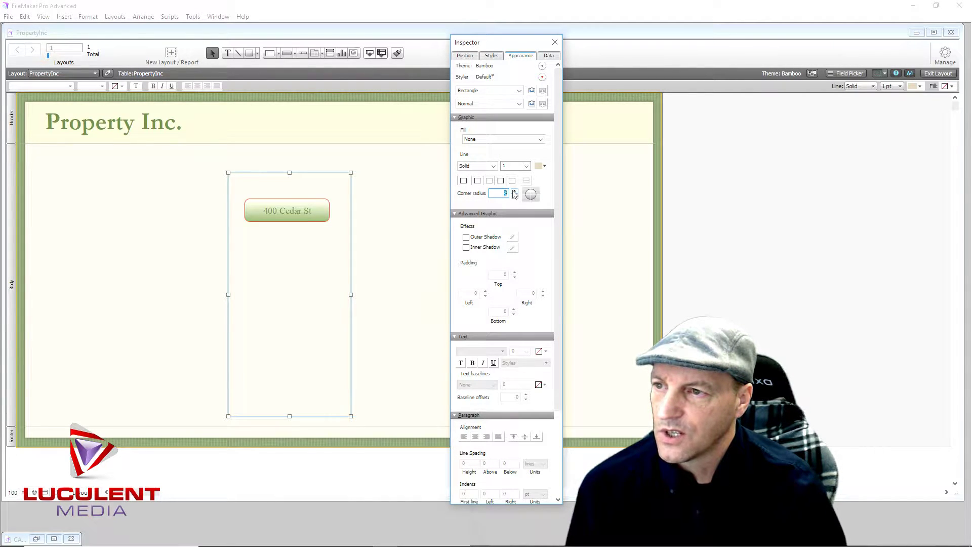
left_click(401, 212)
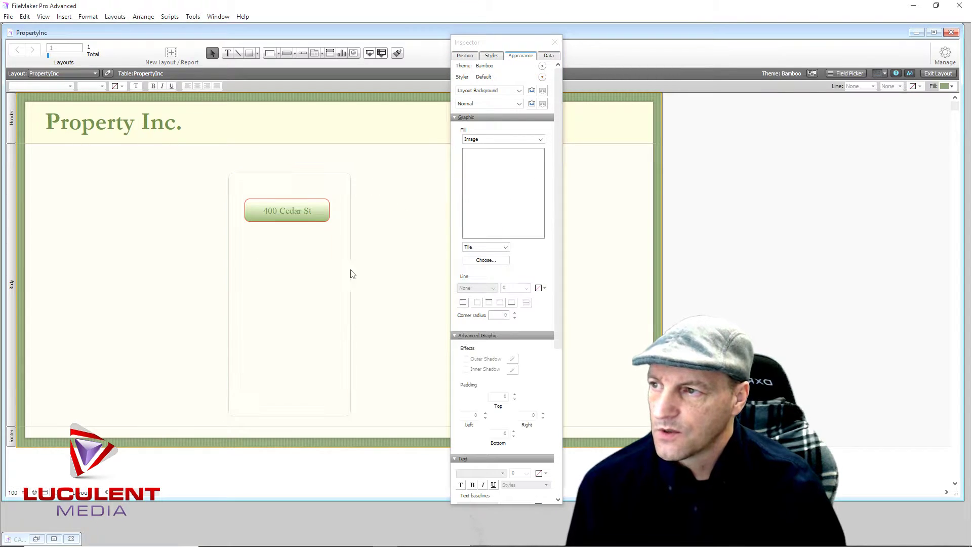
Make the rounded rectangle's outline red
left_click(352, 215)
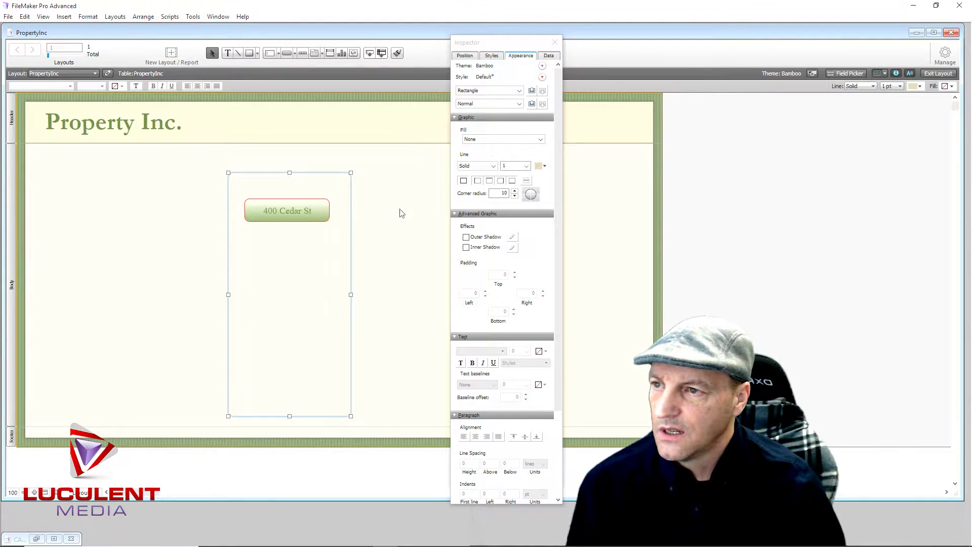
left_click(544, 166)
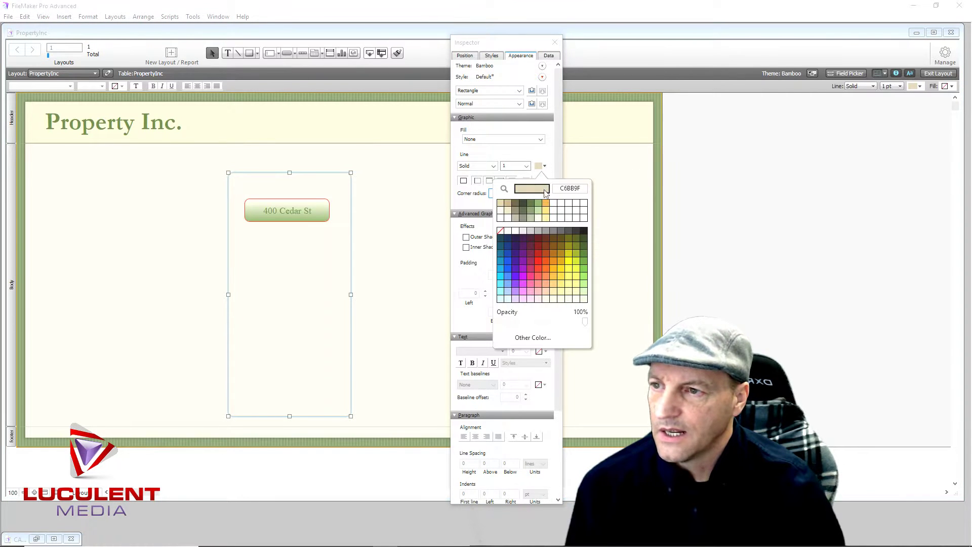
left_click(530, 268)
left_click(375, 207)
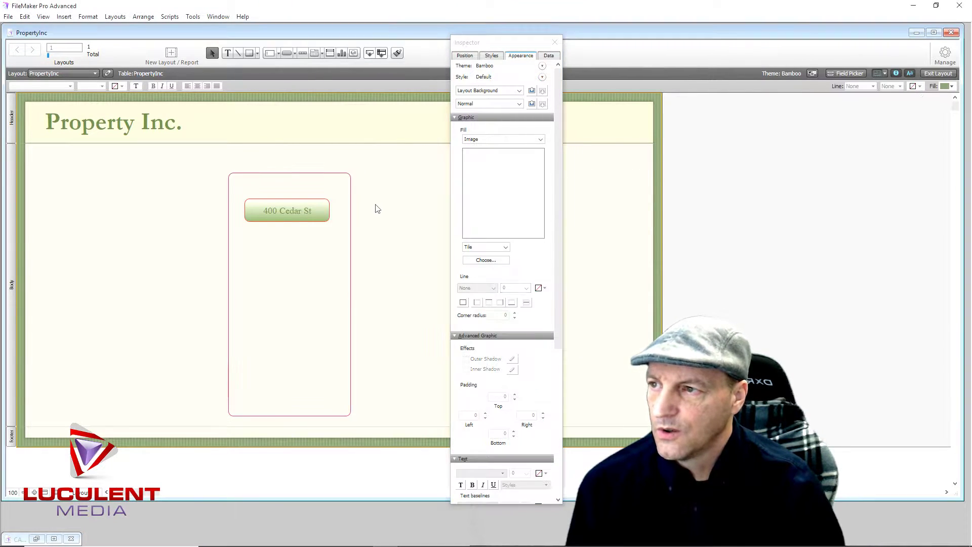
Nudge the button up inside the frame, then move frame and button to the layout's left
left_click_drag(240, 194, 332, 239)
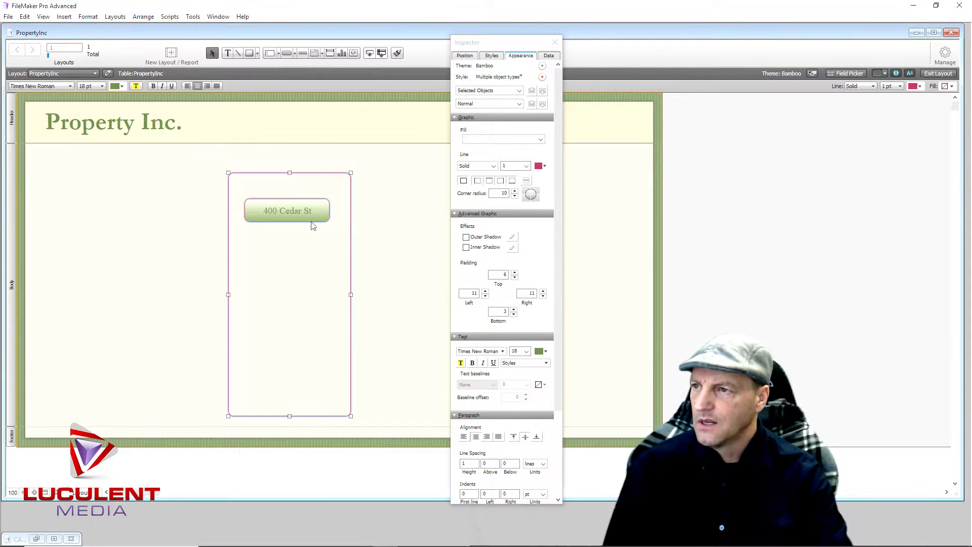
left_click(202, 218)
left_click(286, 212)
mouse_move(286, 213)
left_mouse_down()
mouse_move(289, 200)
mouse_move(287, 209)
left_mouse_up()
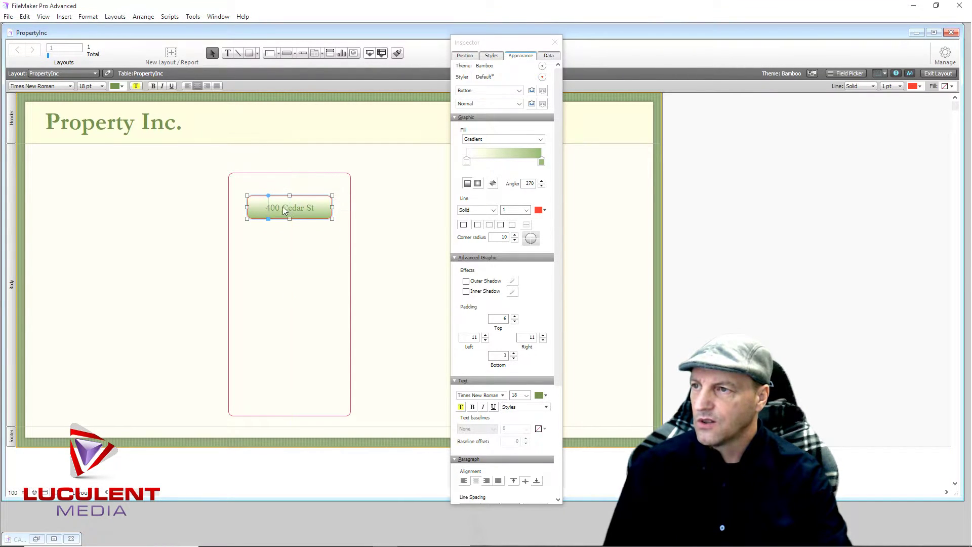
left_click_drag(211, 160, 371, 430)
left_click_drag(295, 292, 246, 292)
left_click_drag(229, 288, 191, 282)
left_click_drag(198, 163, 383, 409)
left_click_drag(207, 170, 387, 427)
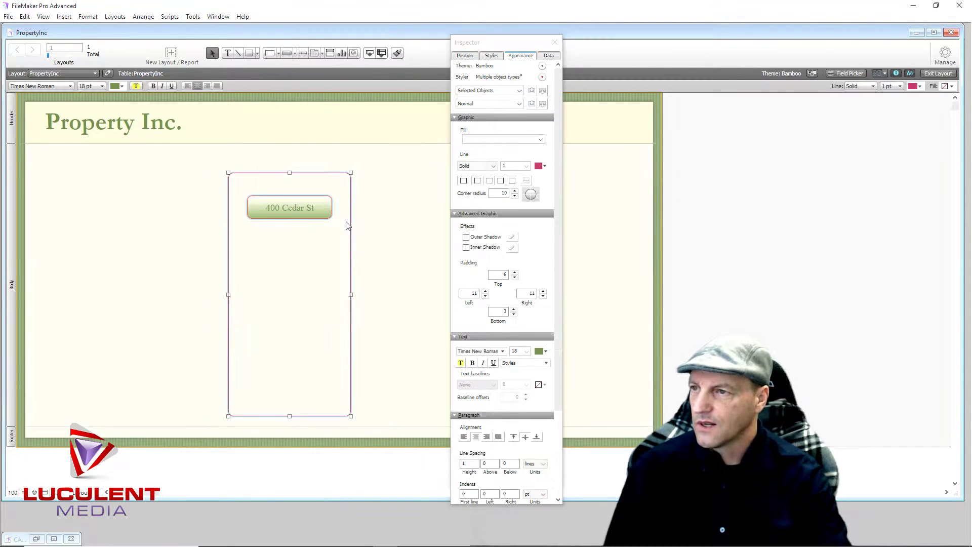
left_click_drag(336, 222, 108, 211)
left_click(237, 230)
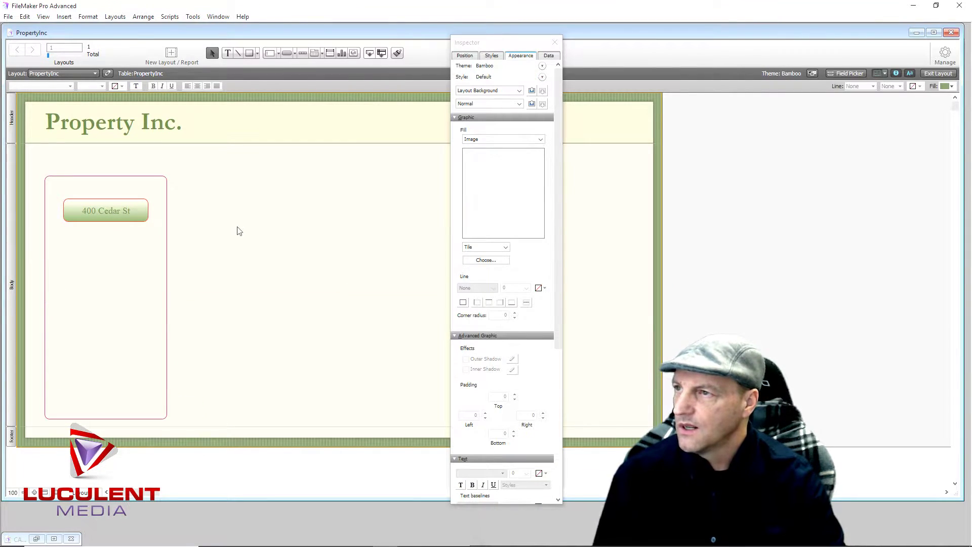
left_click(227, 52)
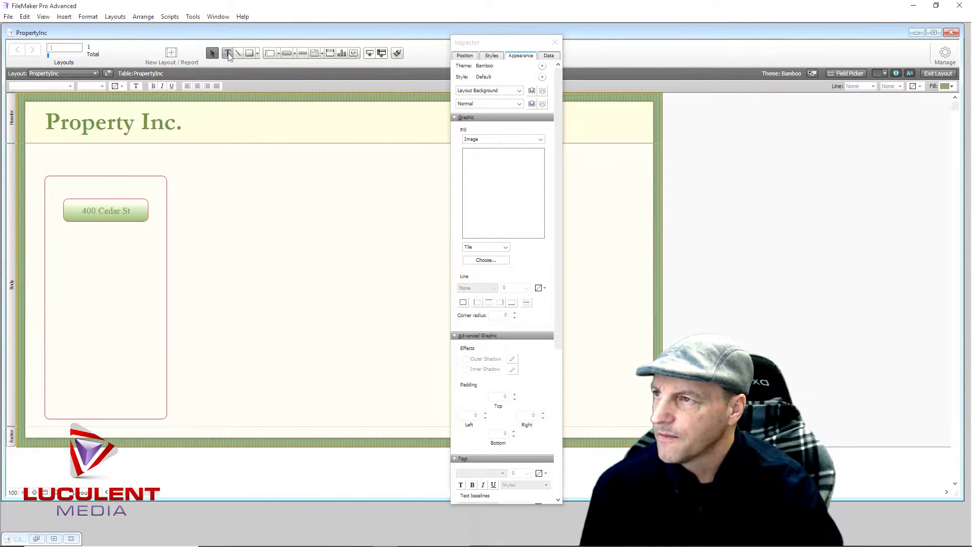
left_click(264, 229)
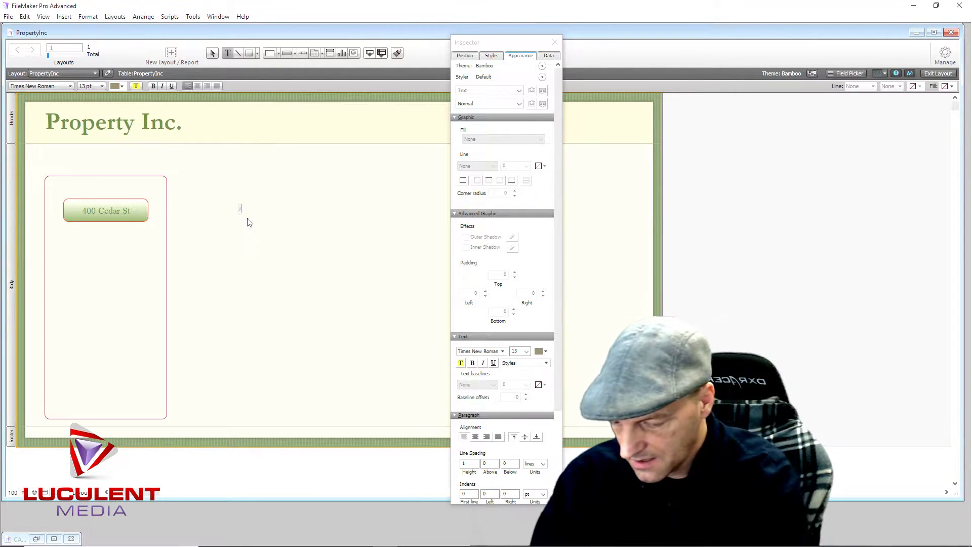
type("John Smith")
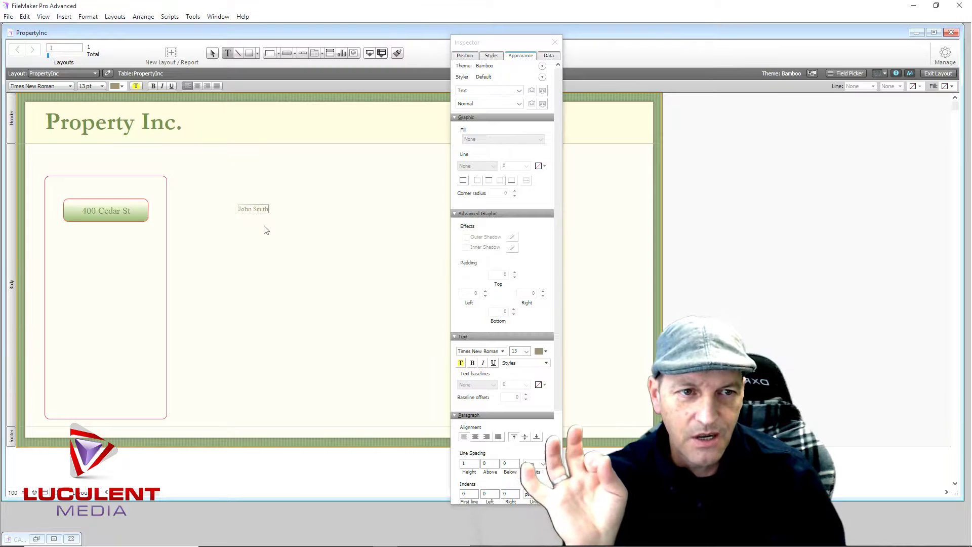
key("Escape")
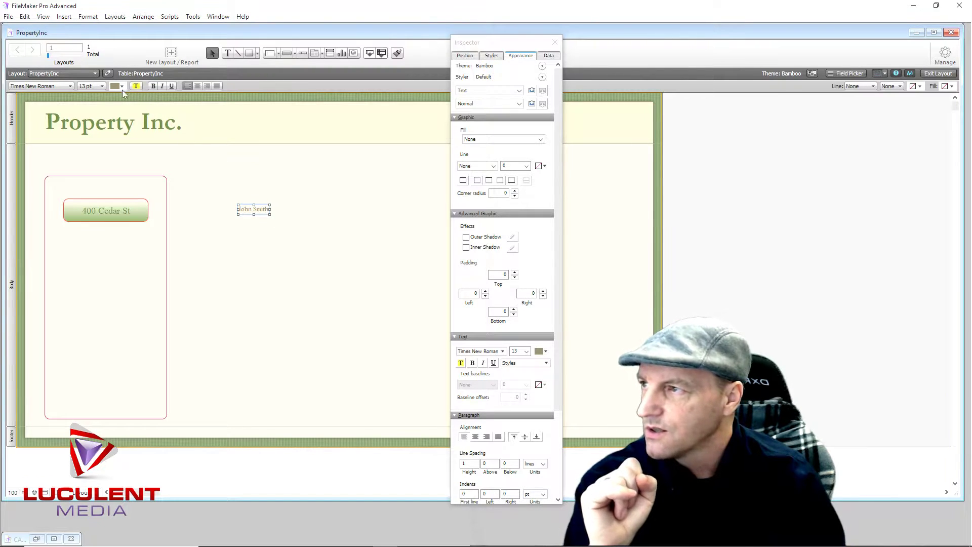
left_click(103, 86)
left_click(102, 185)
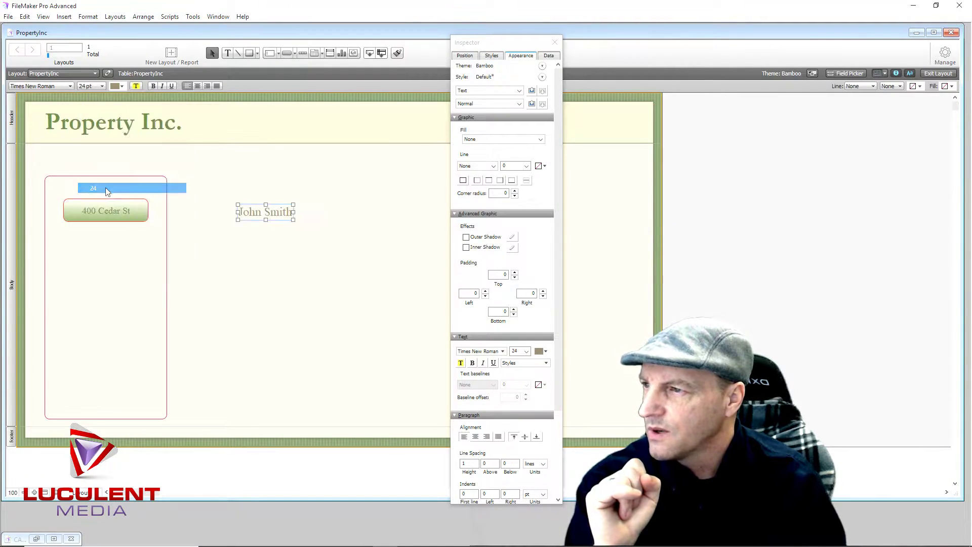
left_click_drag(278, 217, 117, 187)
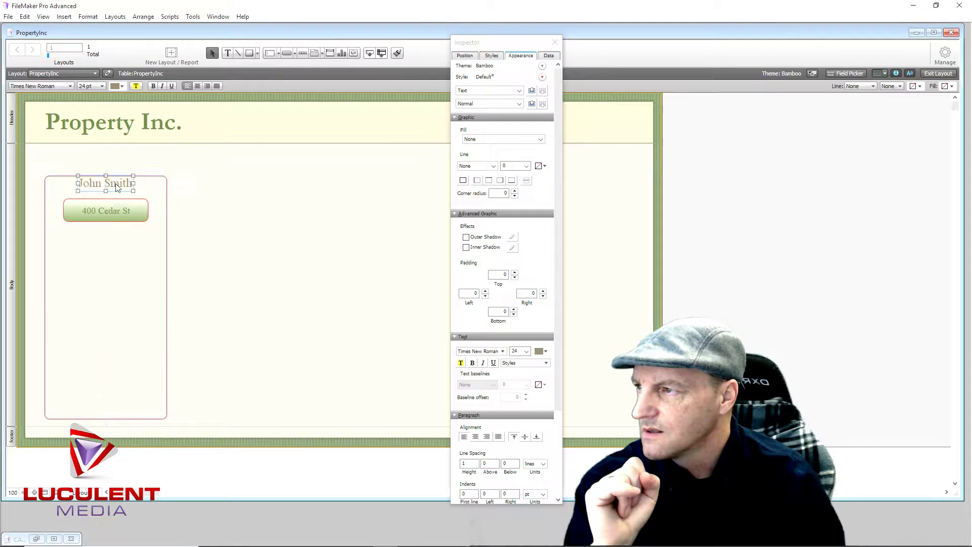
left_click(185, 248)
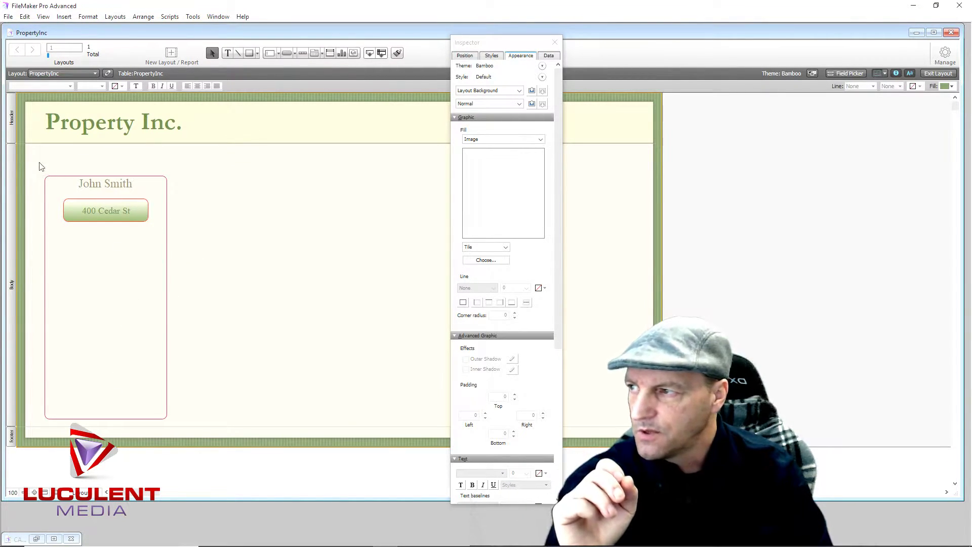
left_click_drag(38, 163, 210, 428)
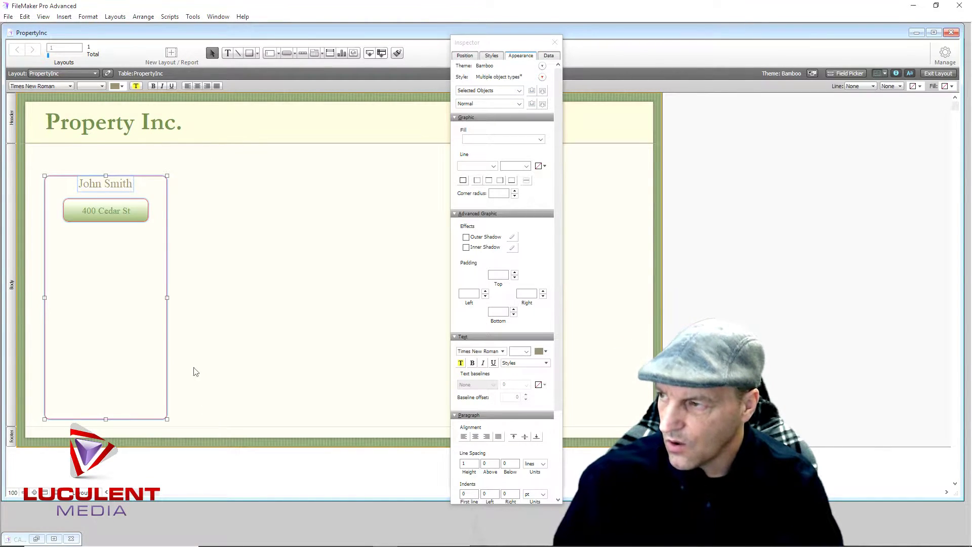
left_click_drag(120, 266, 238, 268)
left_click_drag(32, 162, 208, 422)
left_click_drag(146, 289, 221, 298)
left_click_drag(32, 164, 193, 437)
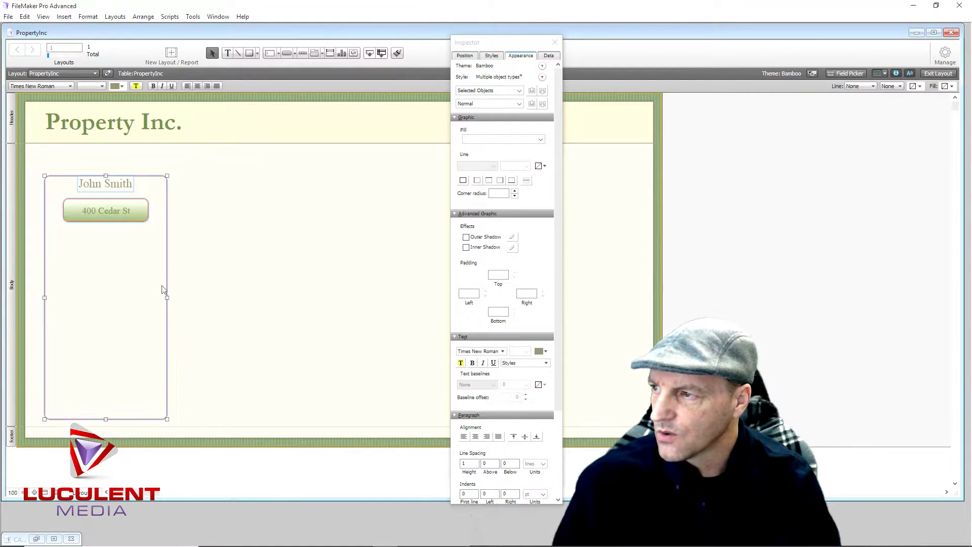
left_click_drag(168, 255, 307, 256)
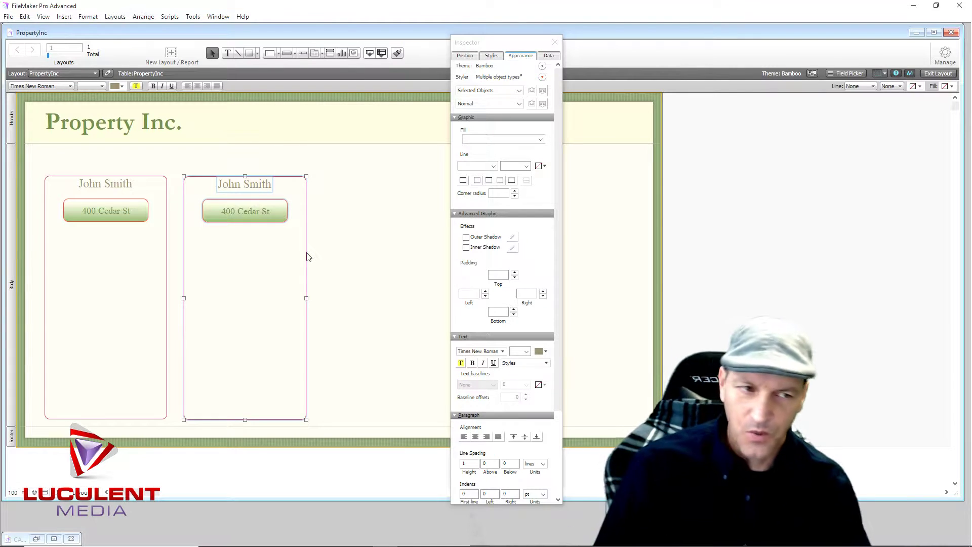
left_click(408, 246)
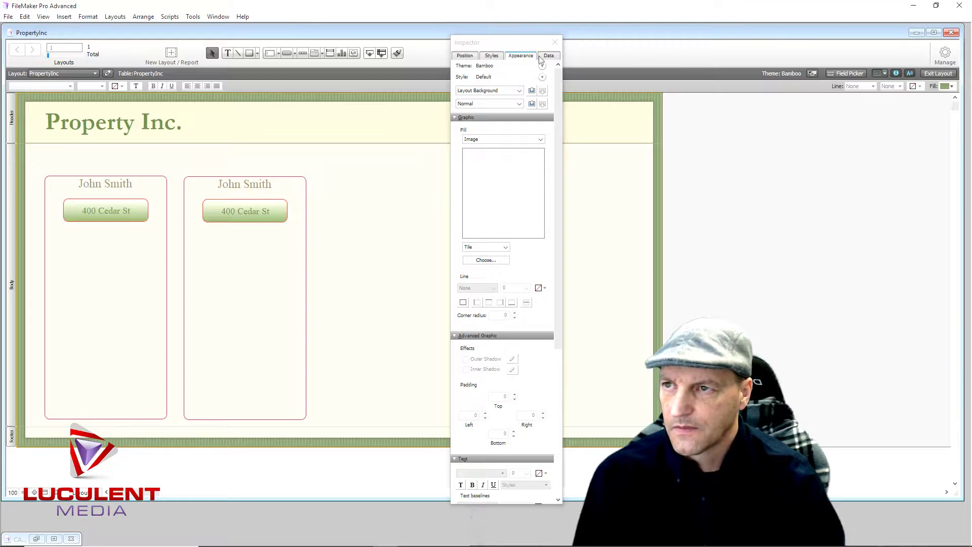
left_click(555, 42)
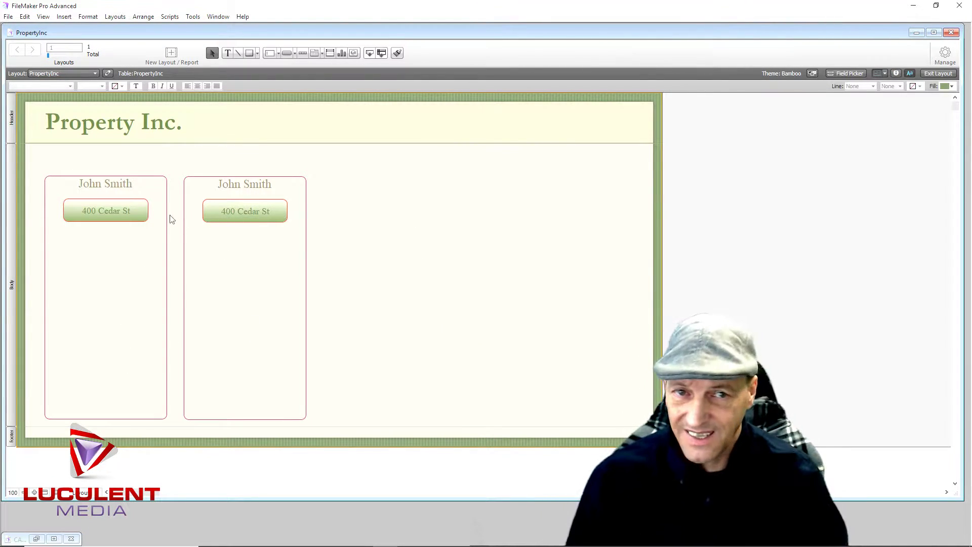
left_click(99, 212)
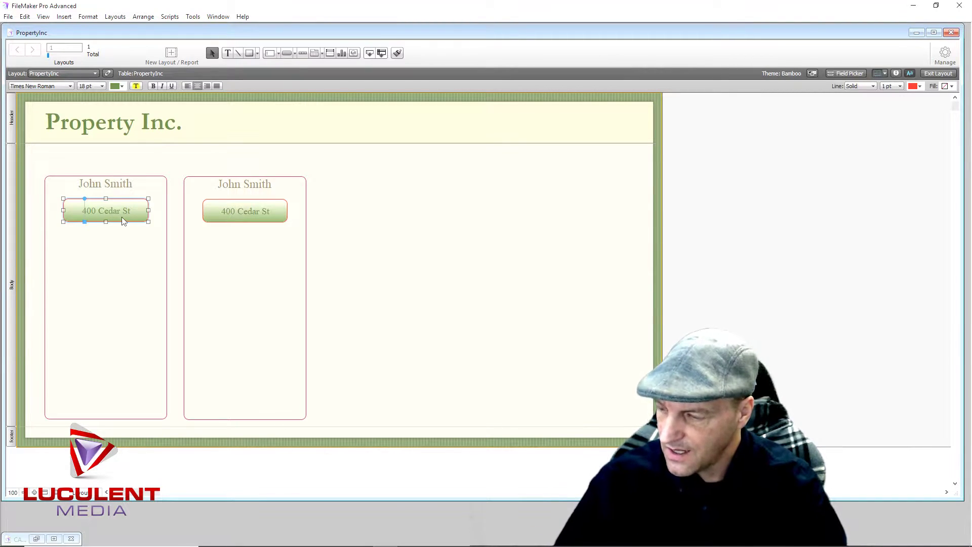
left_click_drag(108, 217, 109, 395)
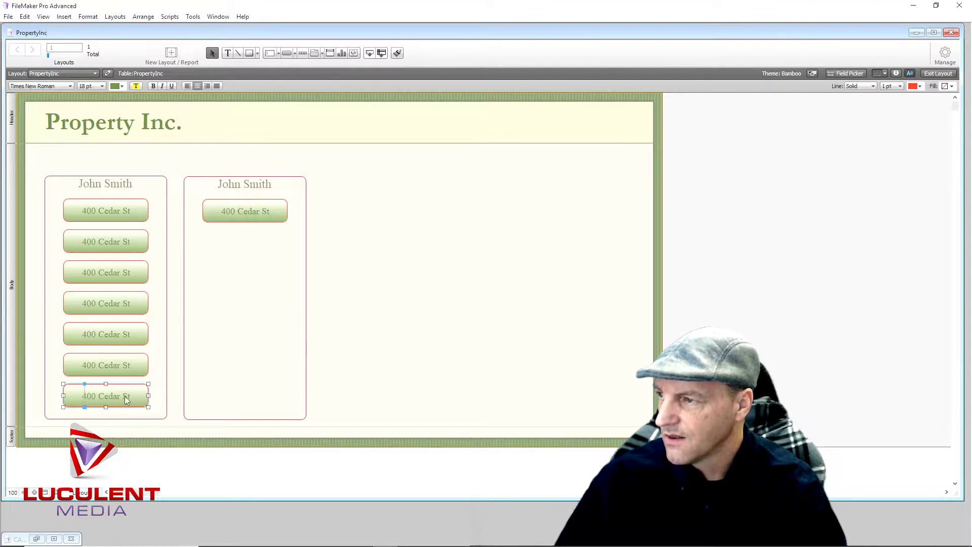
left_click(371, 261)
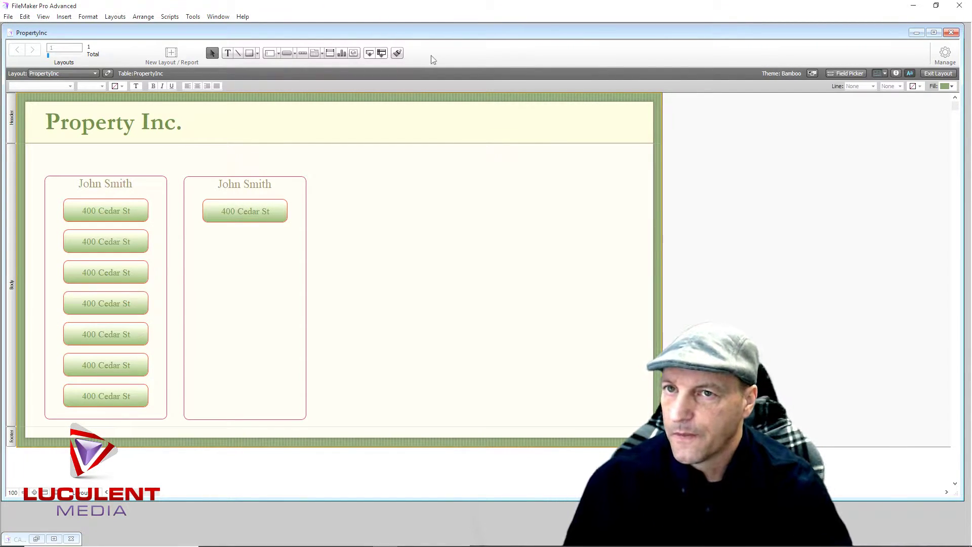
Open Manage Database on the Tables tab and select the PropertyInc table name for replacement
left_click(945, 53)
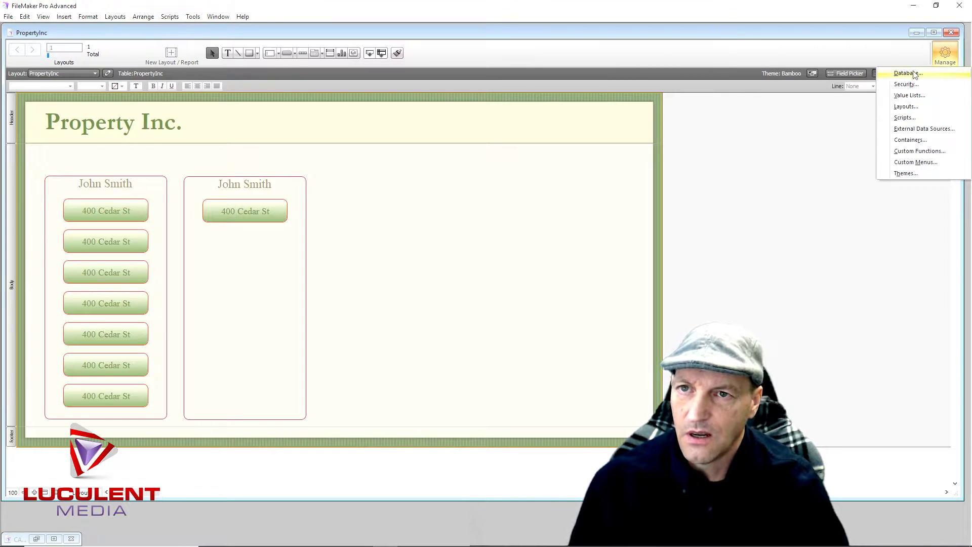
left_click(815, 146)
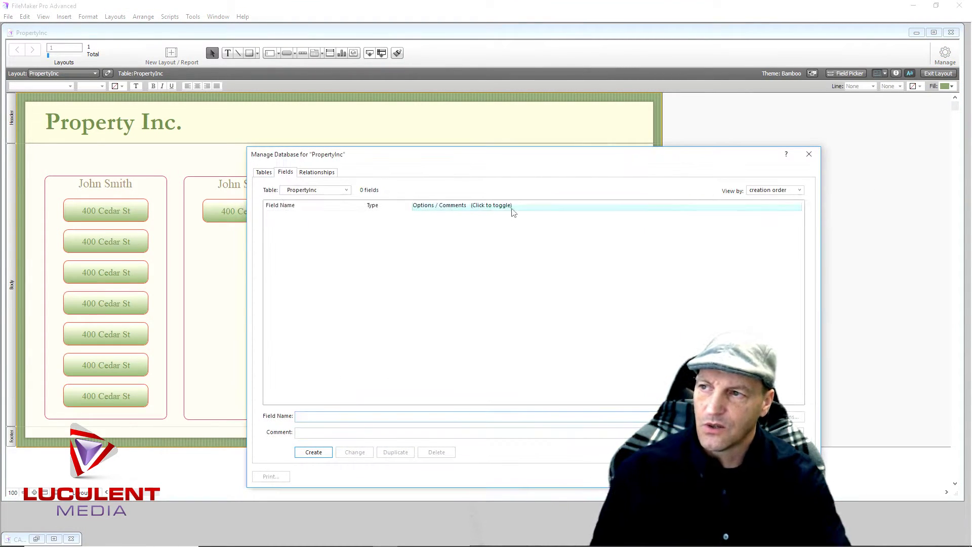
left_click(266, 172)
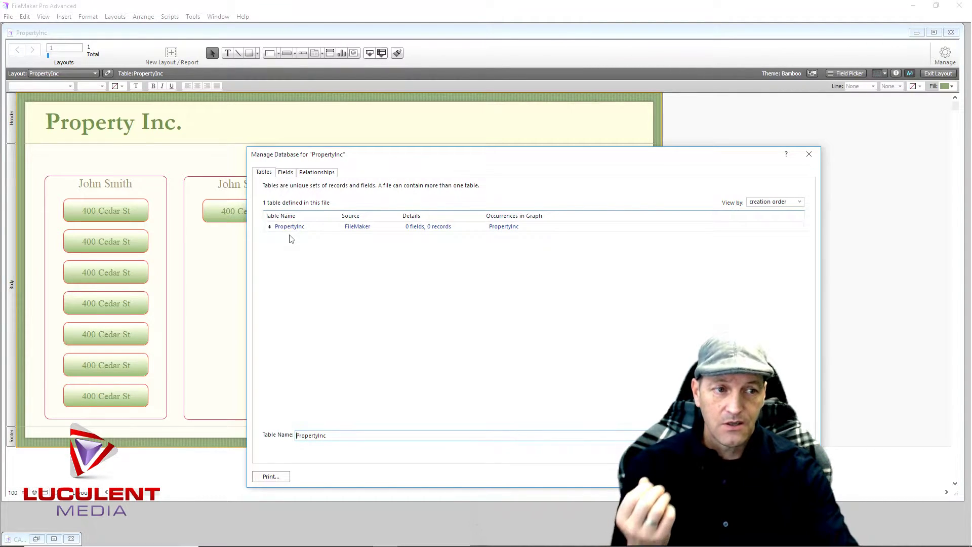
left_click(290, 244)
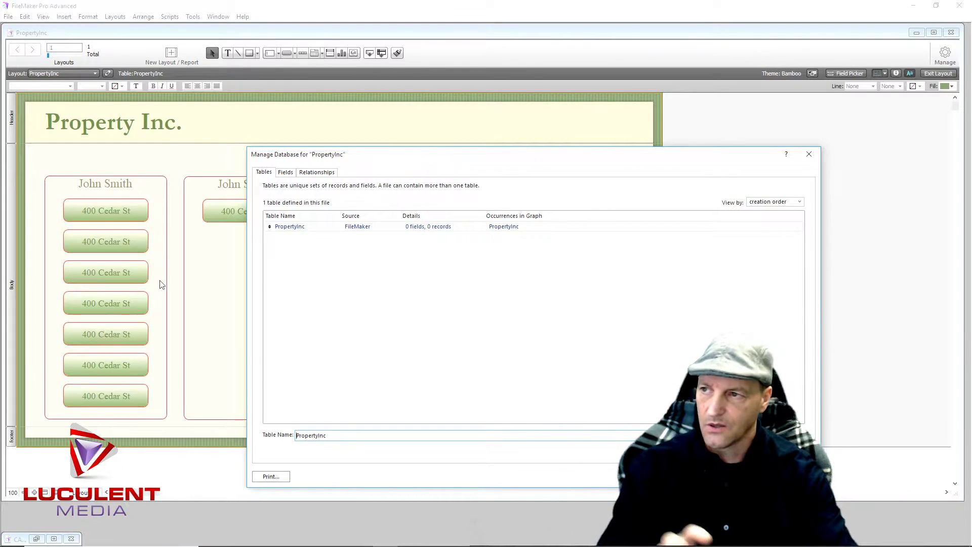
left_click(282, 260)
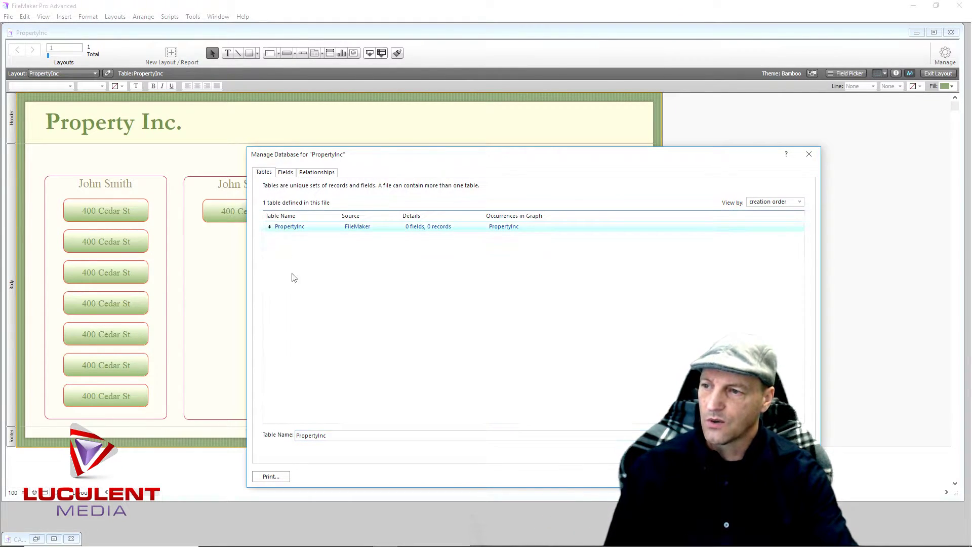
left_click_drag(344, 437, 293, 437)
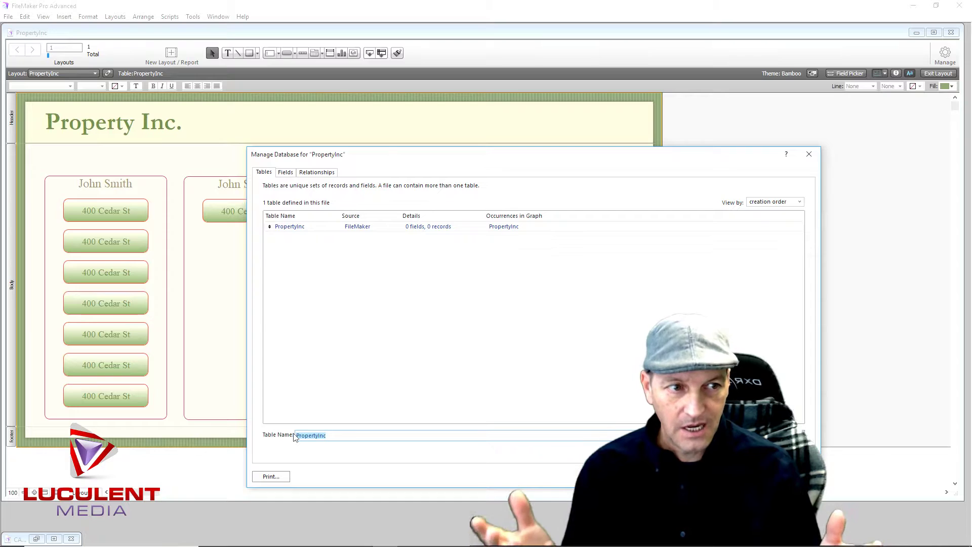
Create a new table named Base_Data
type("Base_Data")
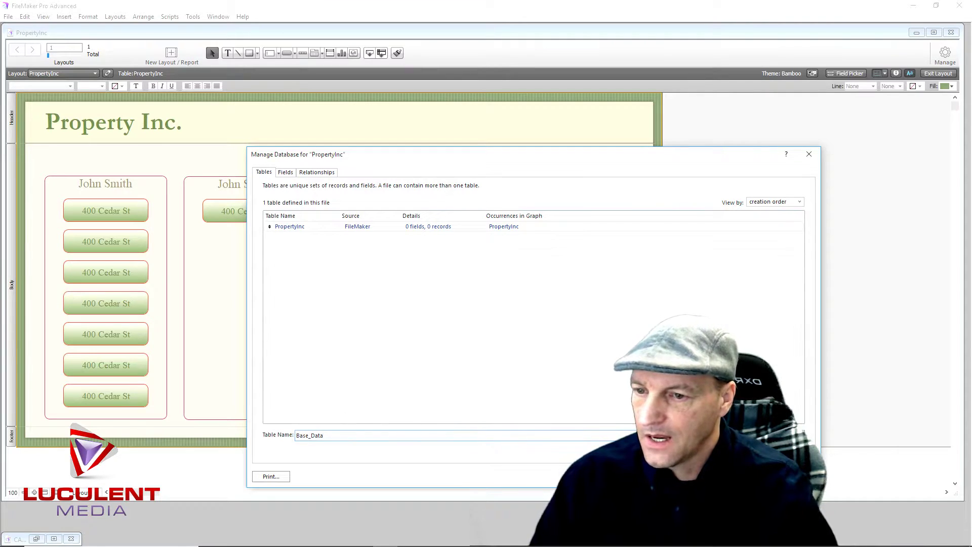
key("Return")
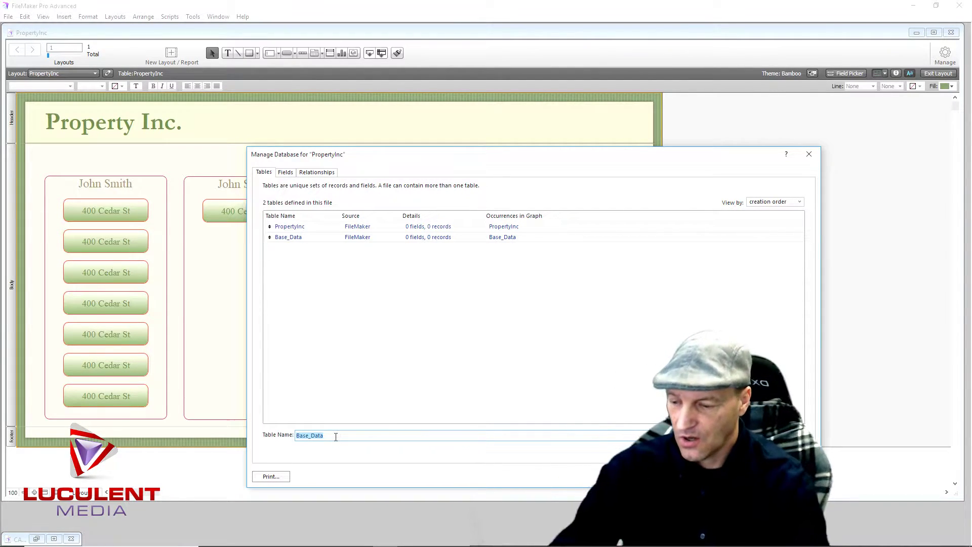
Create a new table named Renter_Data
type("Ren")
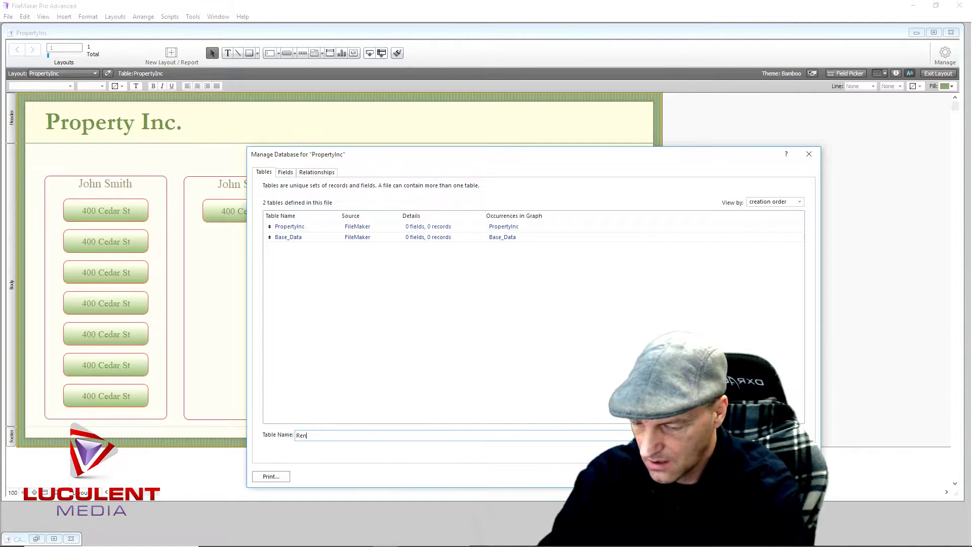
type("ter_Data")
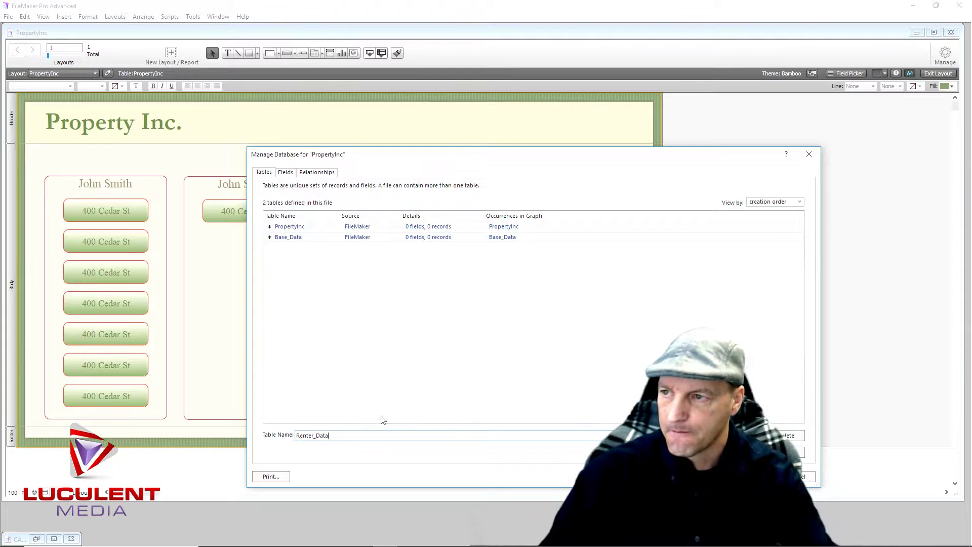
key("Return")
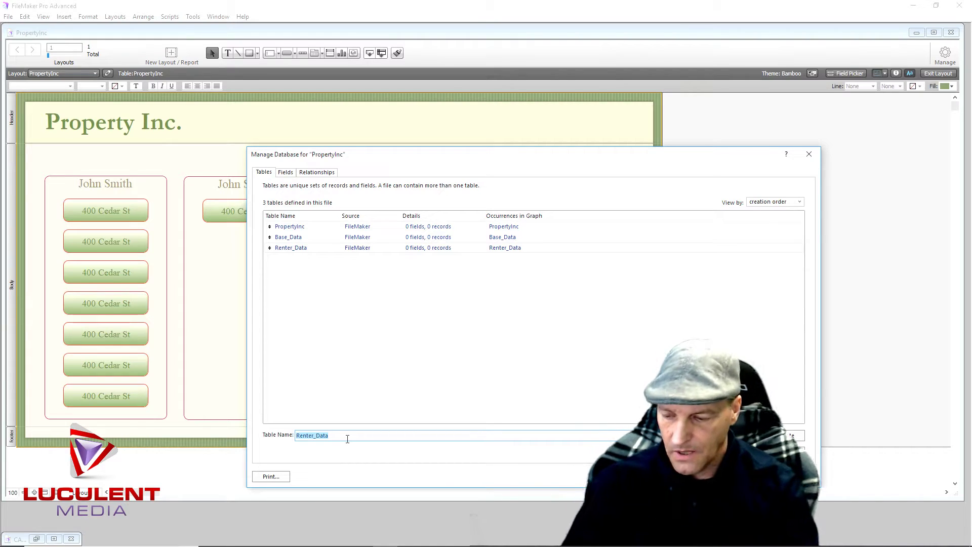
Create two more empty tables, Data_Center and Base_Portal
type("Data")
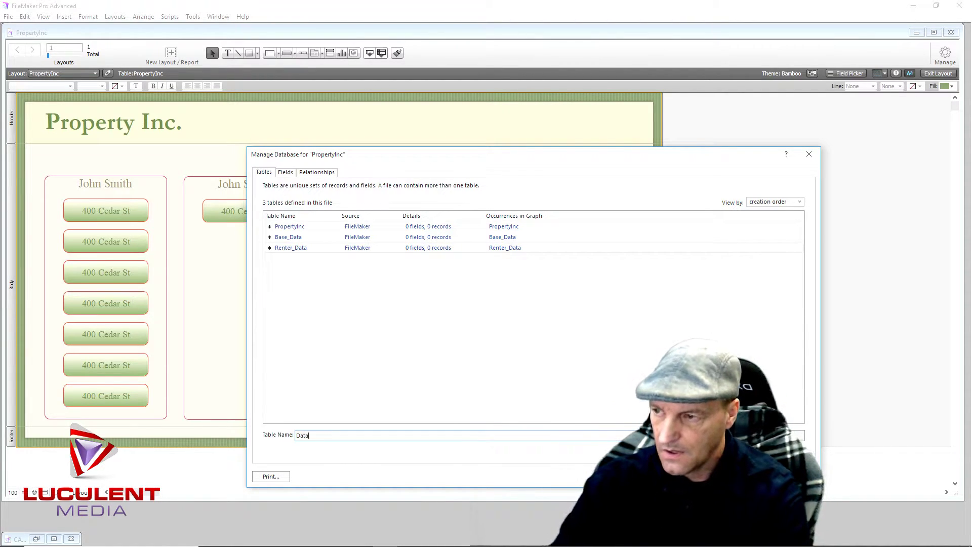
type("_C")
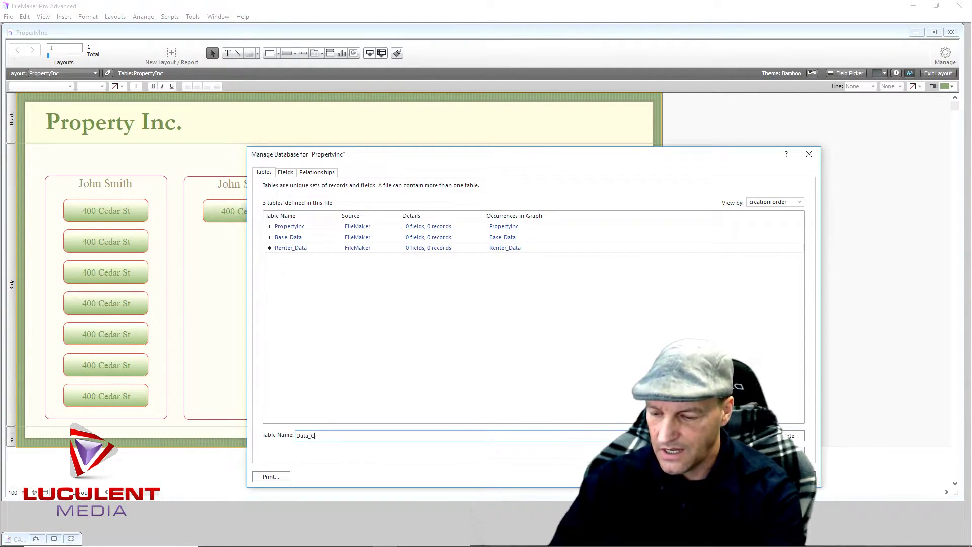
type("enter")
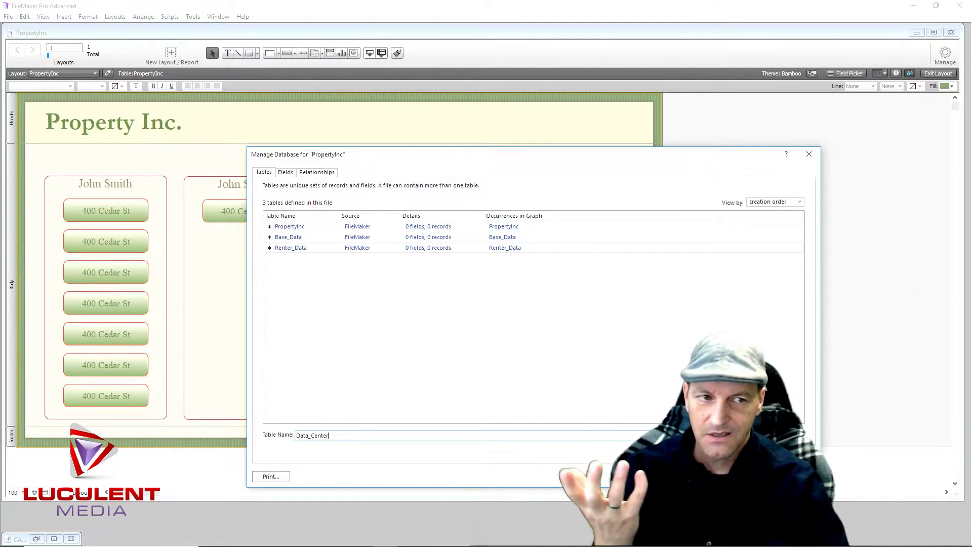
key("Return")
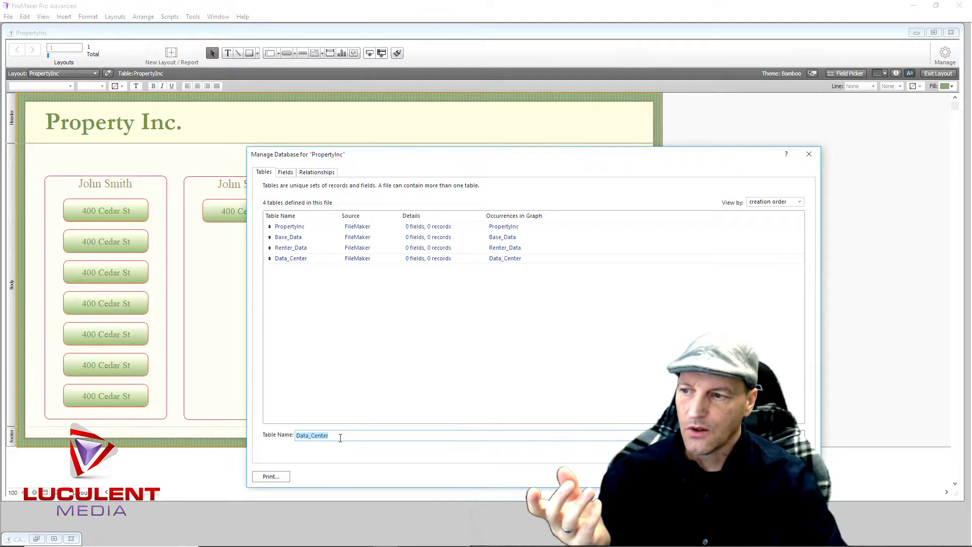
type("Base")
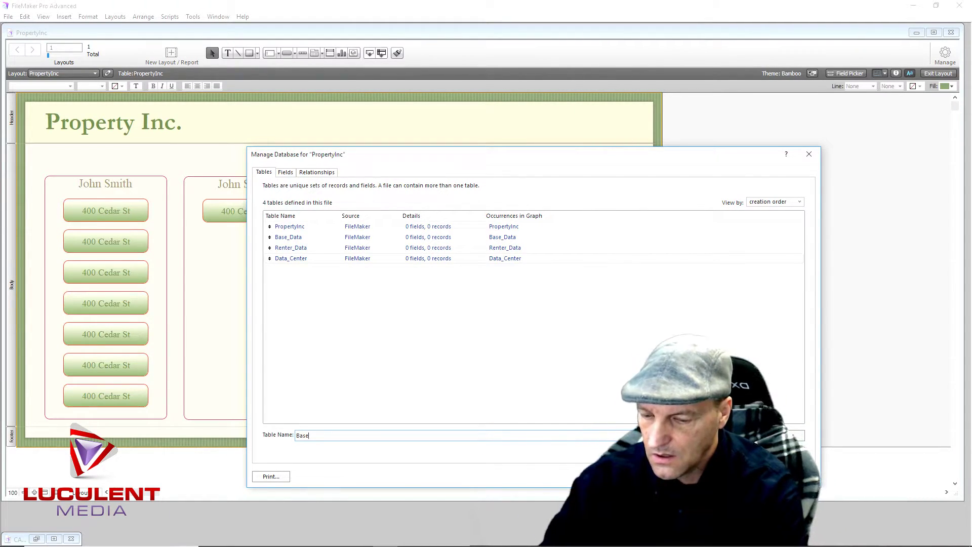
type("_Portal")
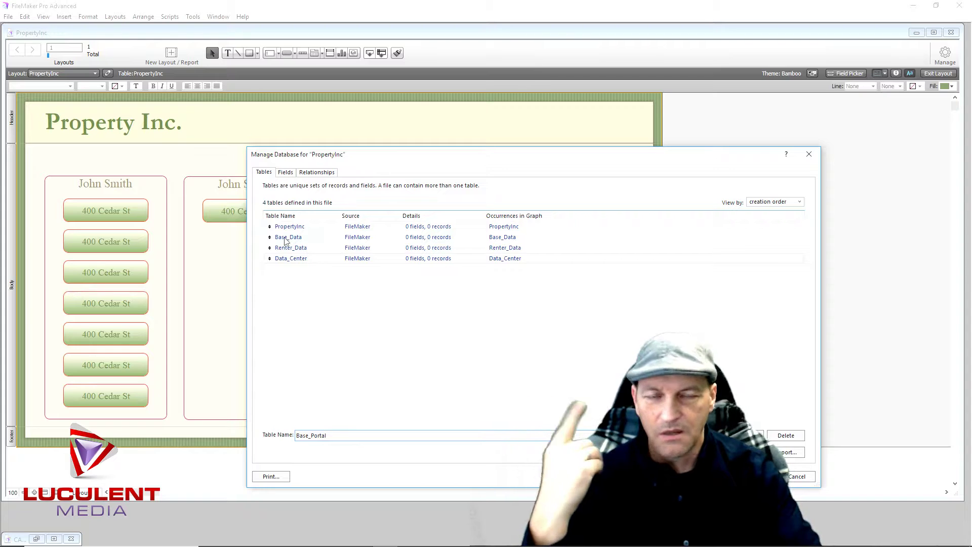
key("Return")
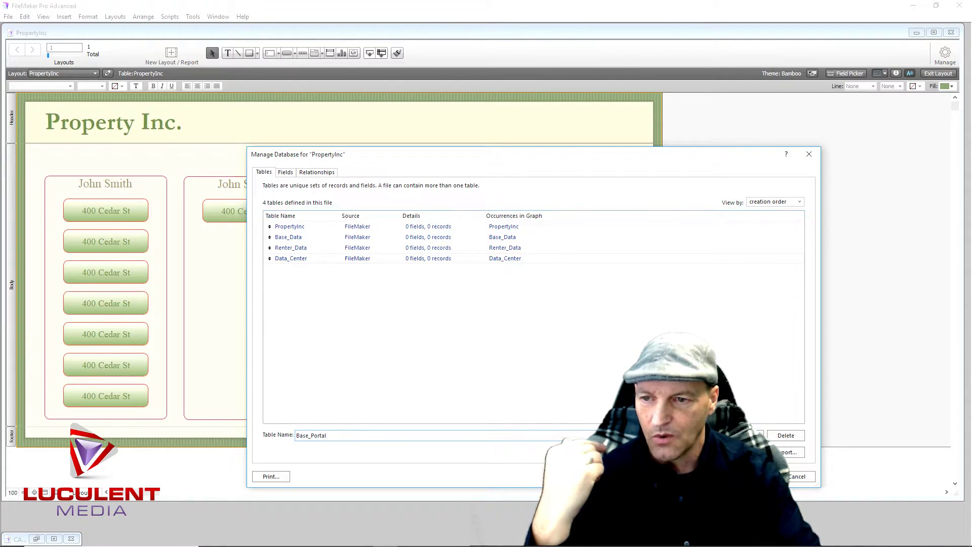
In Base_Data, create a Number field 'id' set to auto-enter a serial number
left_click(280, 238)
double_click(280, 238)
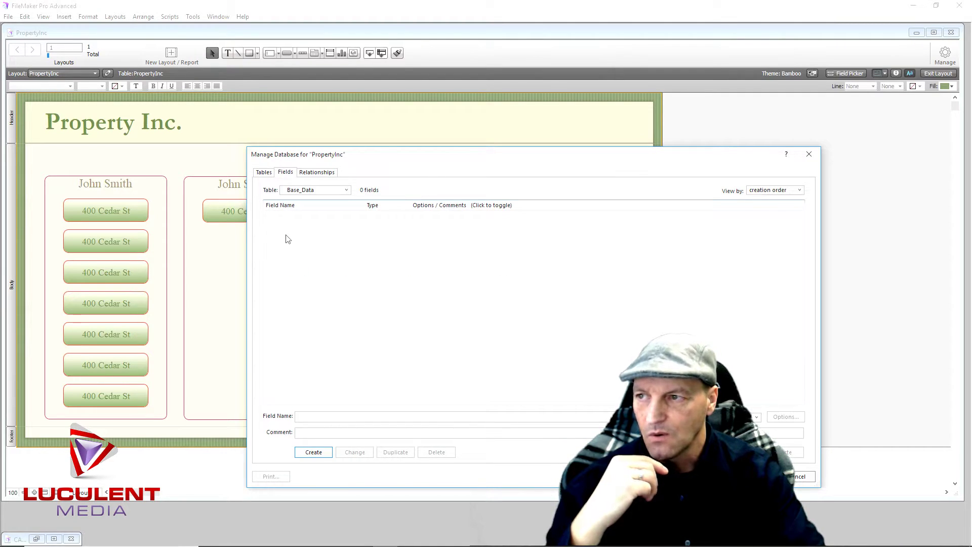
left_click(322, 415)
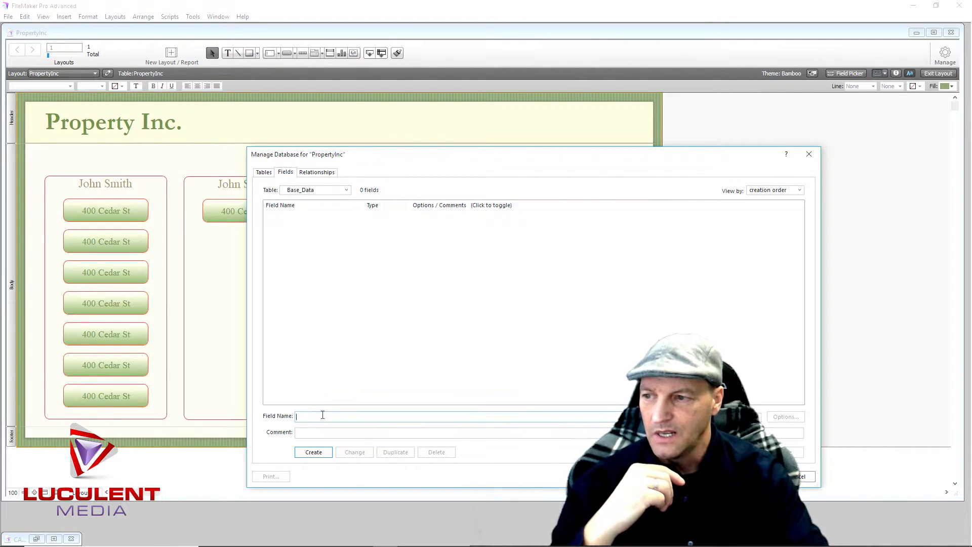
type("id")
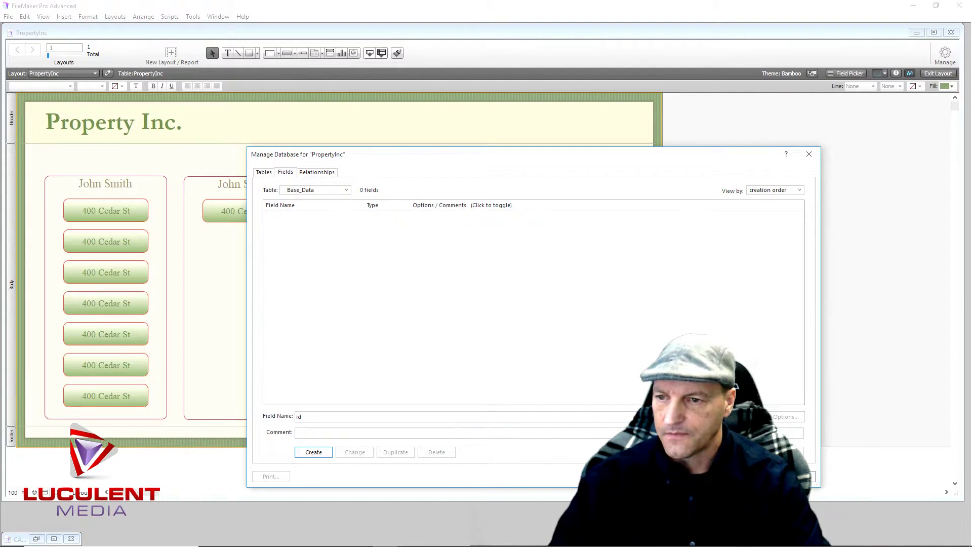
left_click(316, 452)
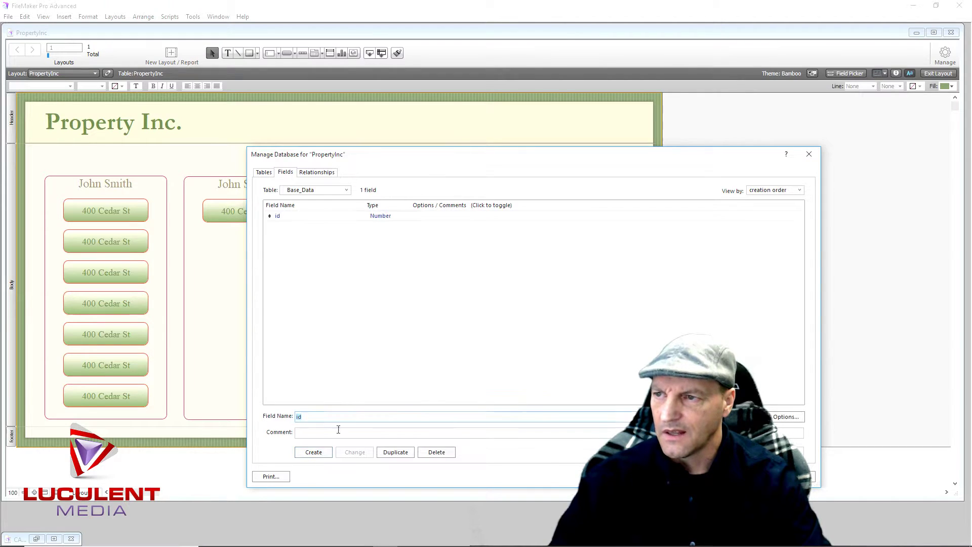
double_click(383, 218)
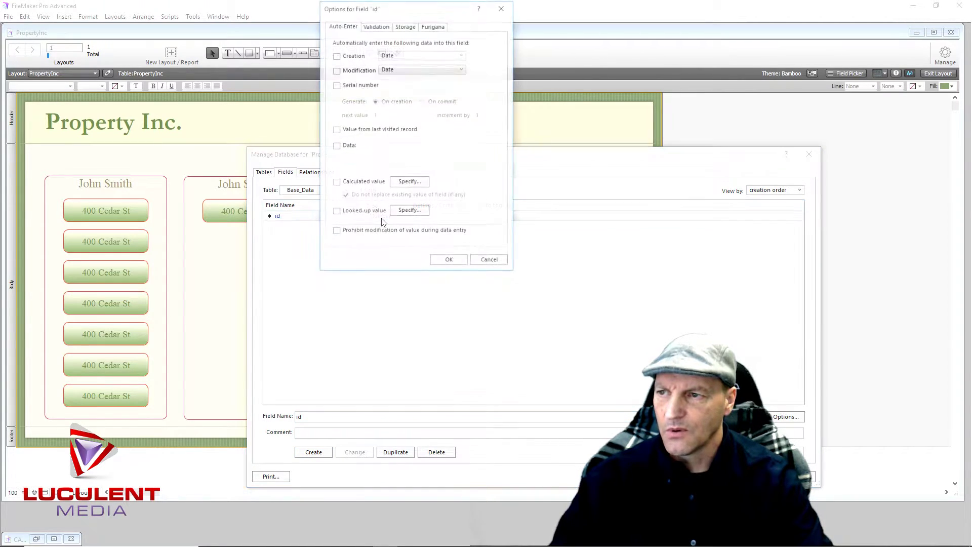
left_click(336, 85)
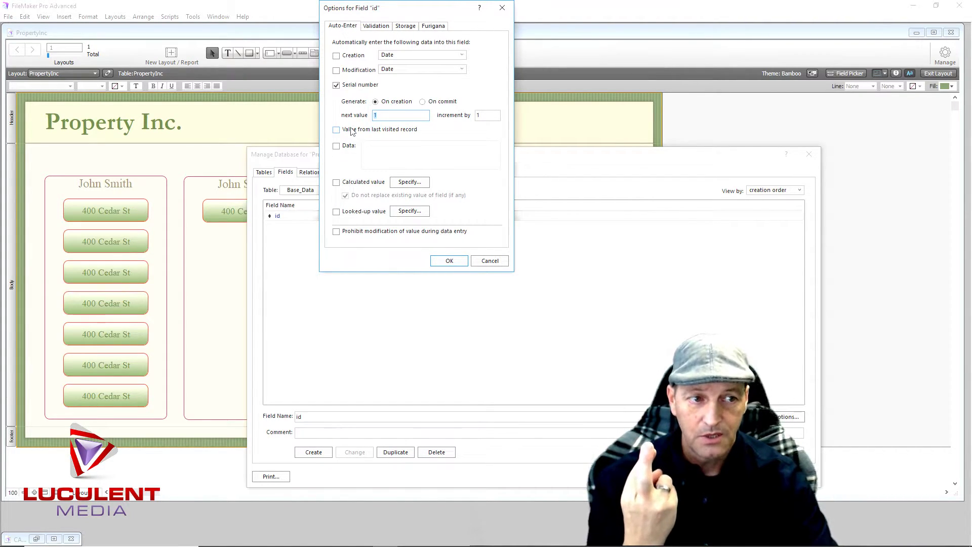
left_click(440, 265)
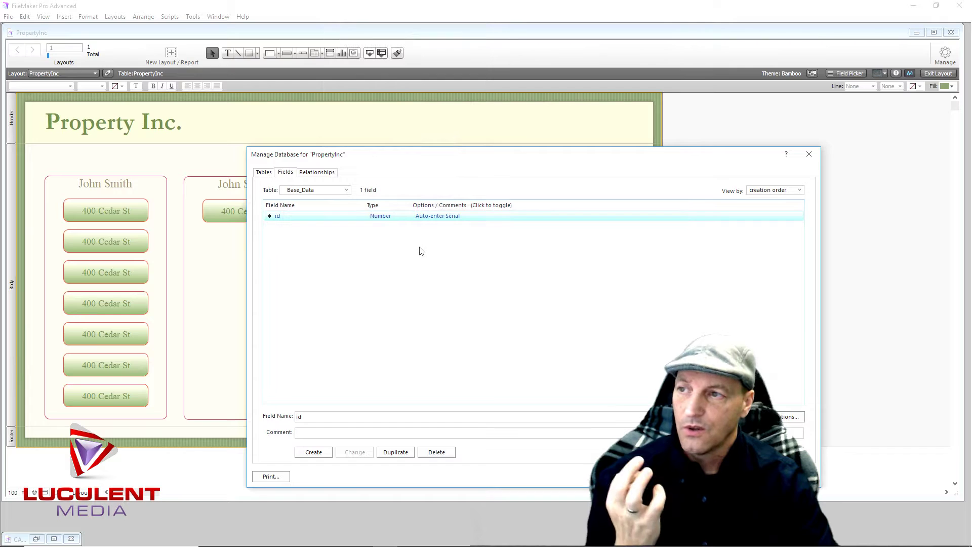
In Base_Portal's field definitions, create a Number field named 'idfk'
left_click(263, 172)
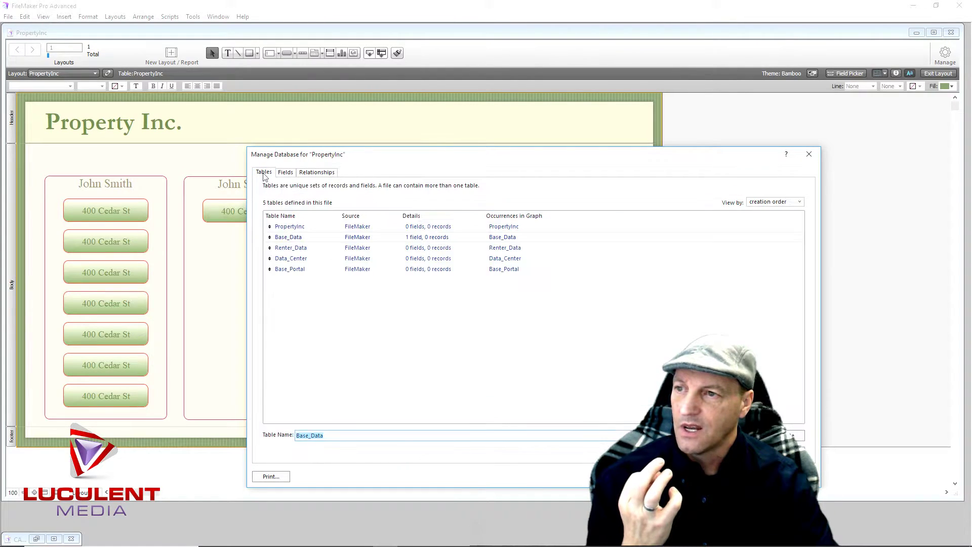
double_click(299, 272)
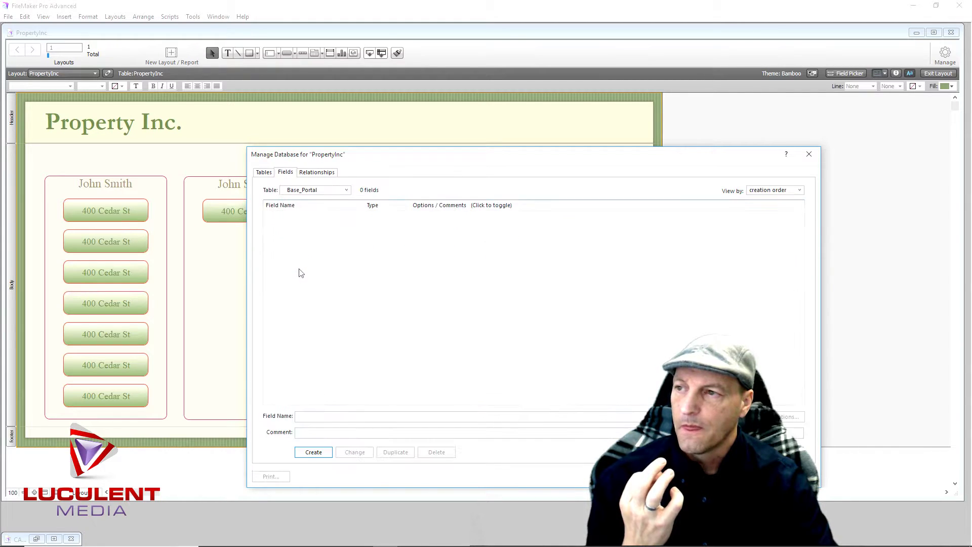
left_click(309, 417)
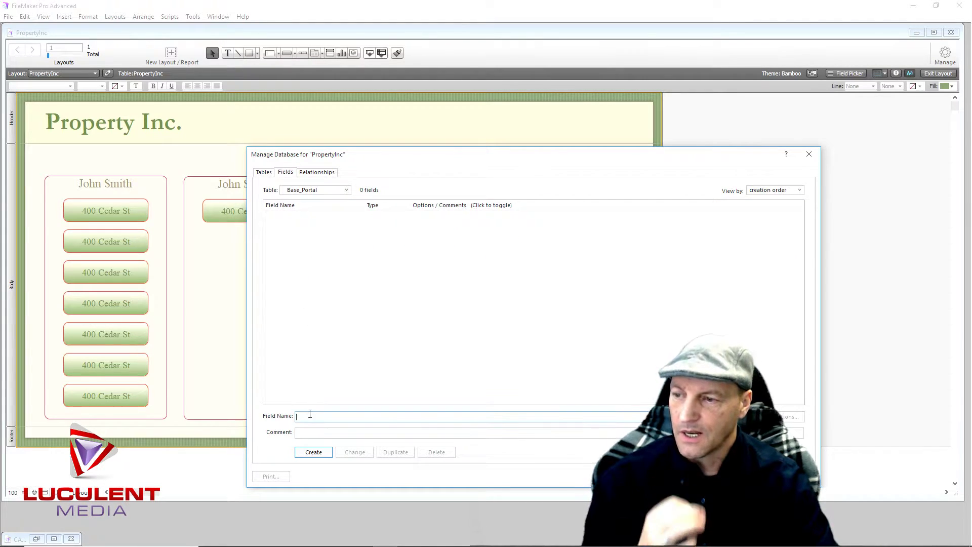
type("idfk")
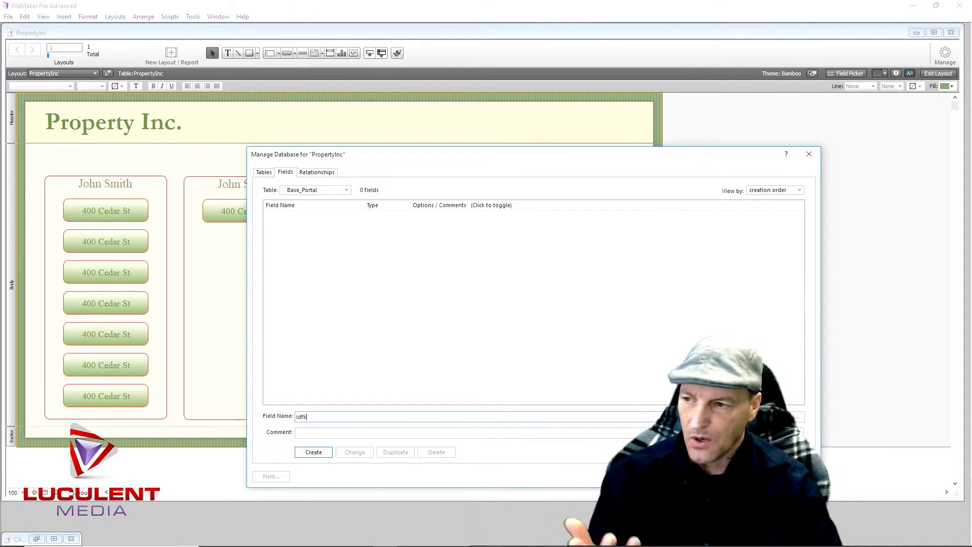
left_click(327, 454)
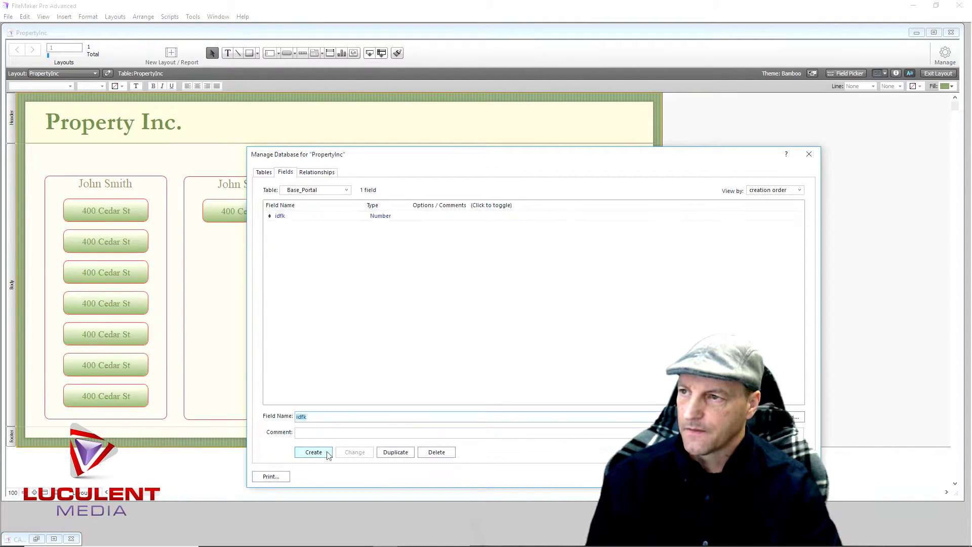
In the relationships graph, move Base_Portal below Base_Data and colour both tables magenta
left_click(316, 174)
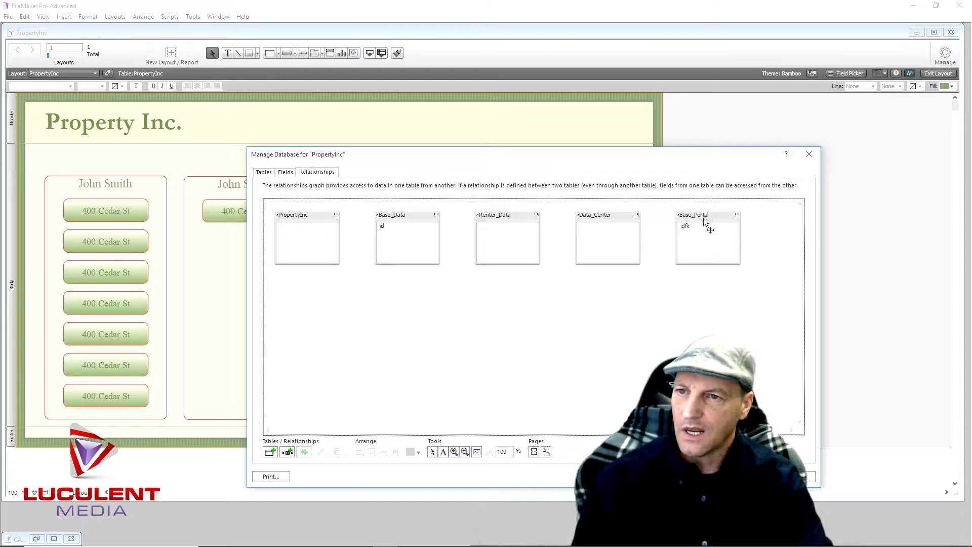
left_click_drag(721, 215, 421, 280)
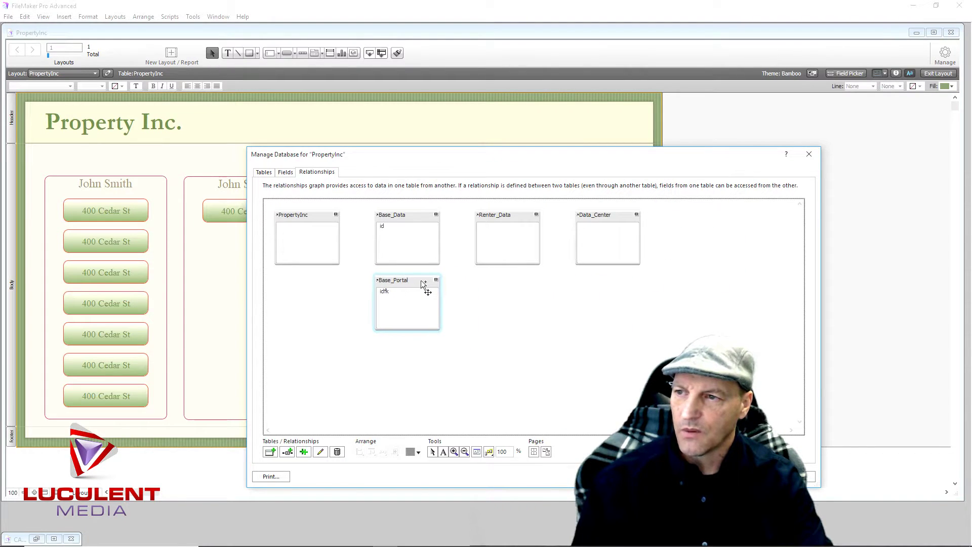
left_click_drag(362, 205, 456, 347)
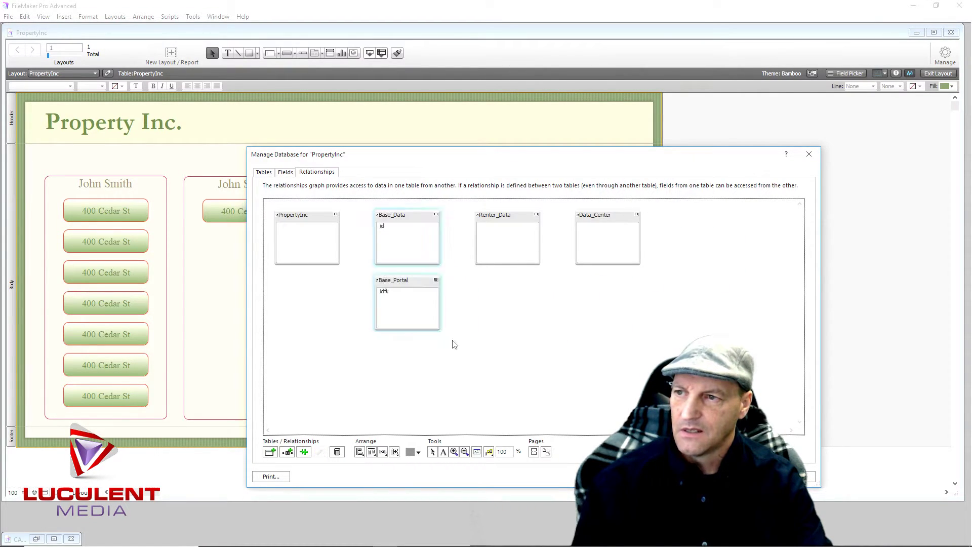
left_click(419, 453)
left_click(392, 394)
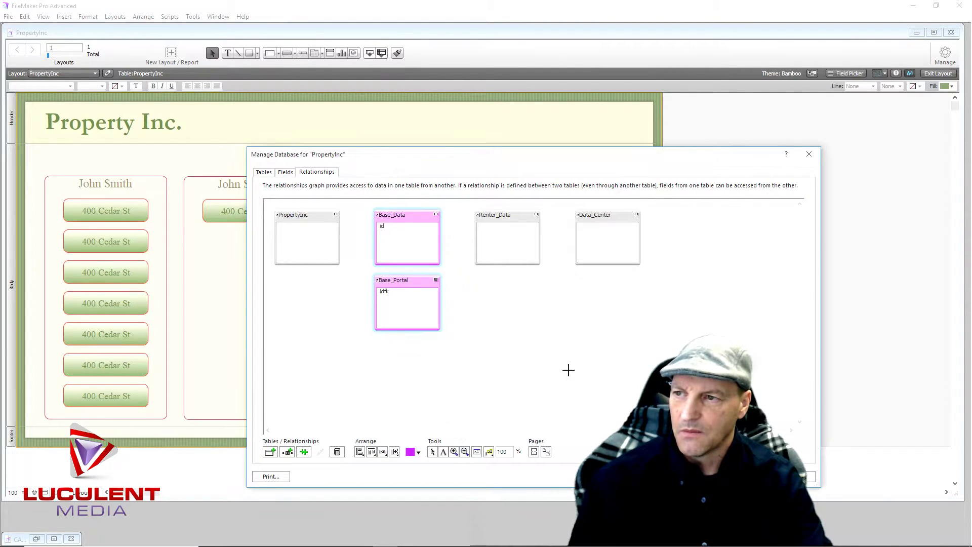
Place Base_Data and Base_Portal side by side at the lower left of the graph
left_click(578, 372)
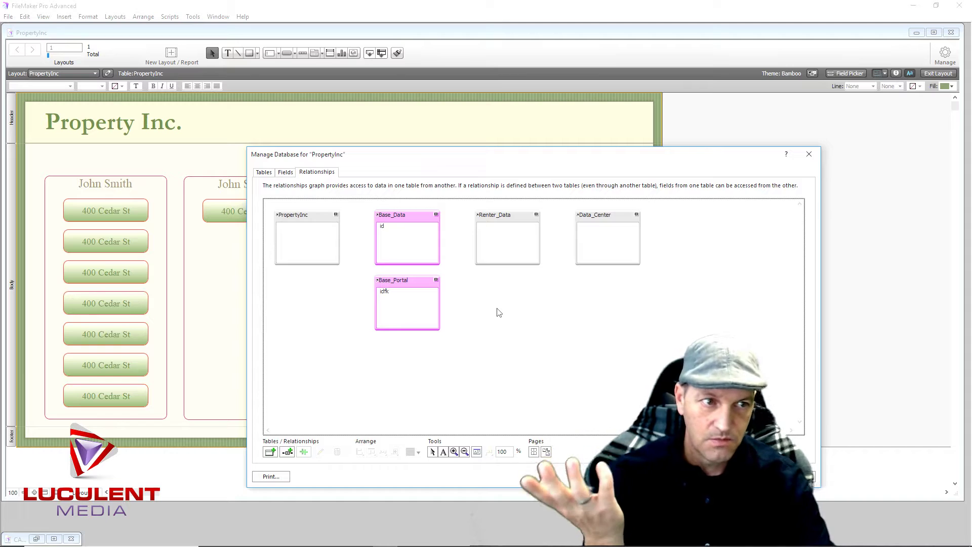
left_click_drag(410, 217, 313, 286)
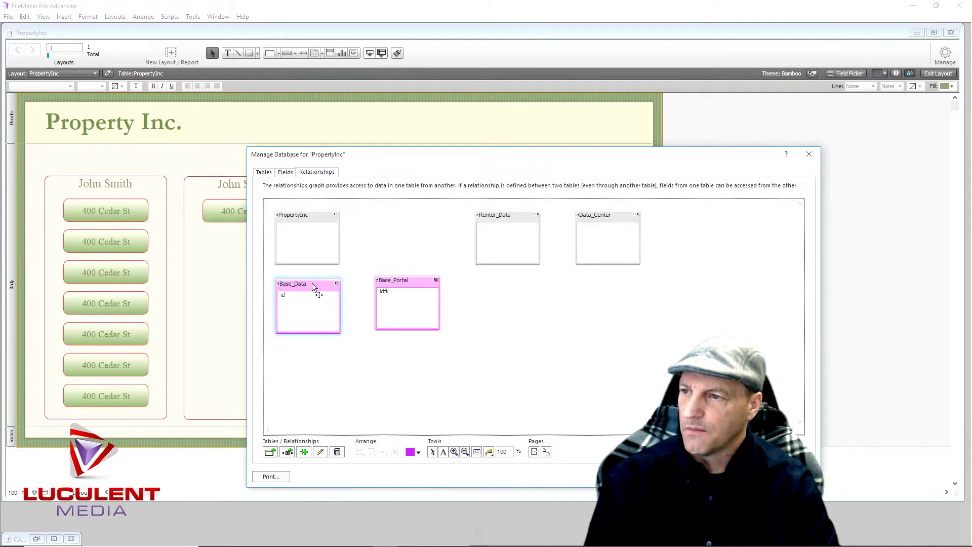
left_click_drag(420, 280, 409, 284)
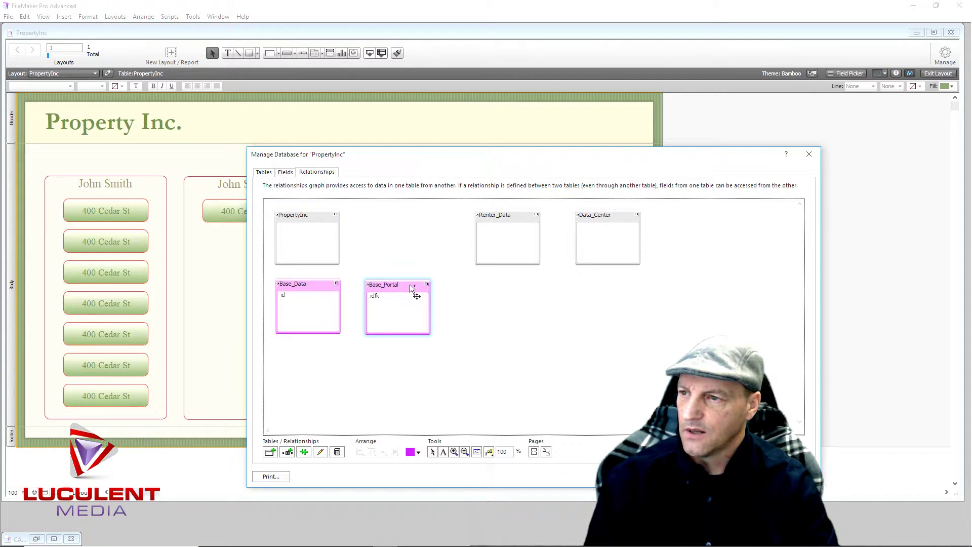
left_click(285, 297)
Link Base_Data id to Base_Portal idfk, allowing record creation on both sides
left_click_drag(285, 297, 387, 305)
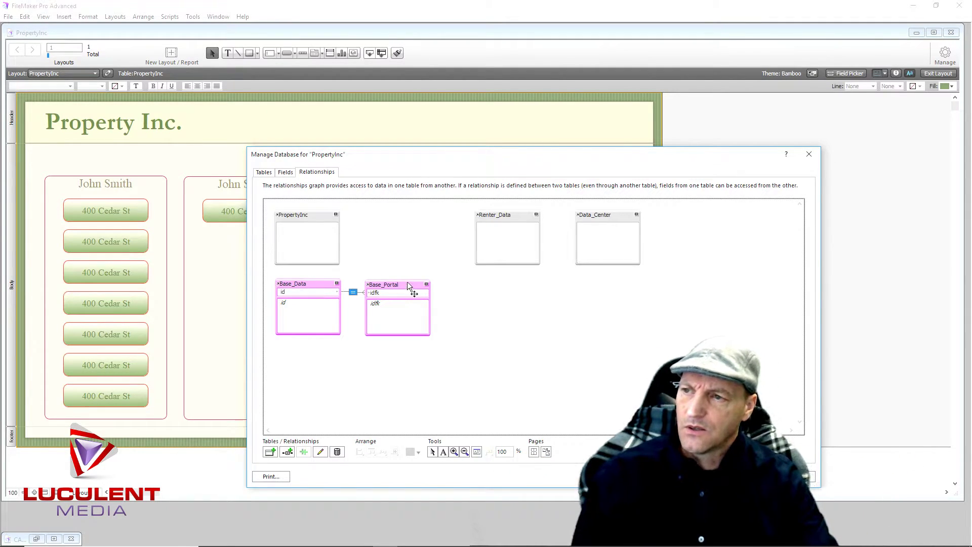
double_click(354, 293)
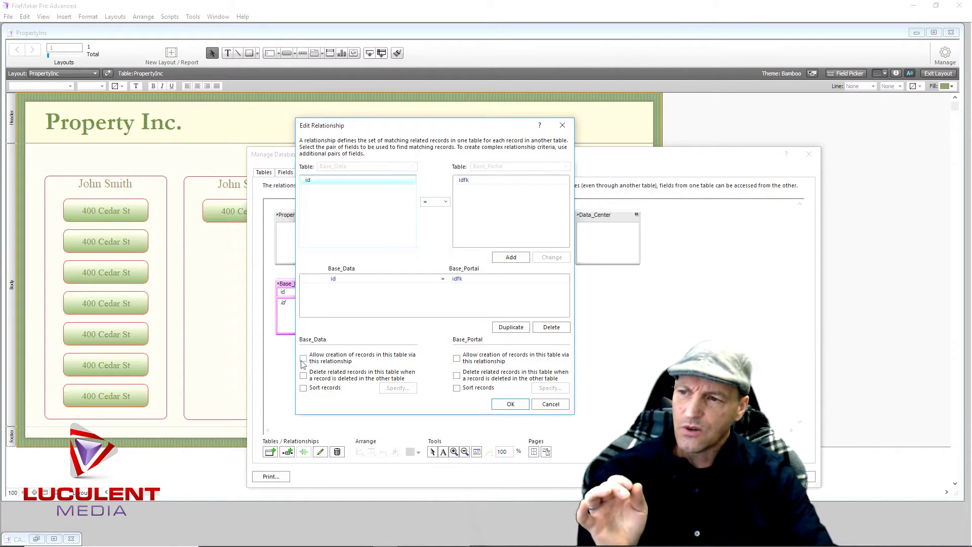
left_click(304, 360)
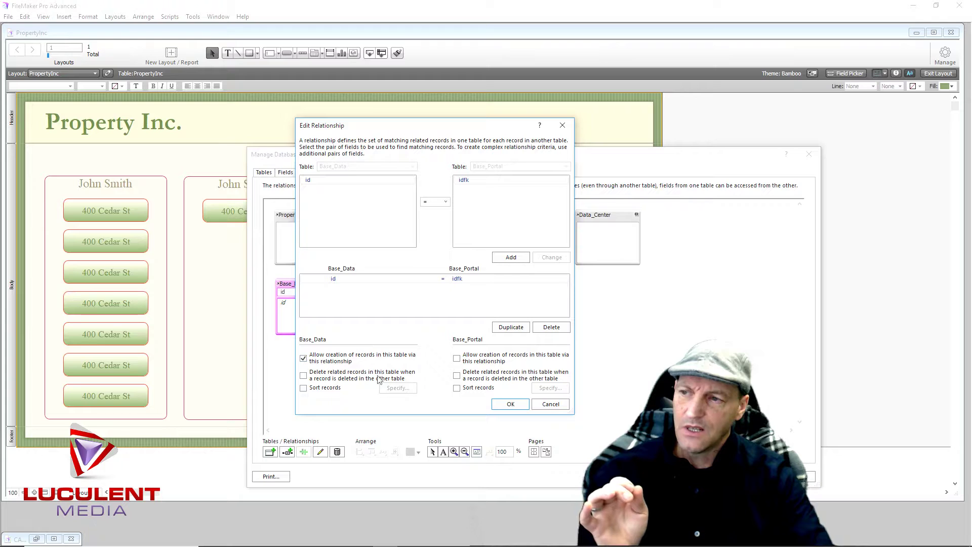
left_click(457, 358)
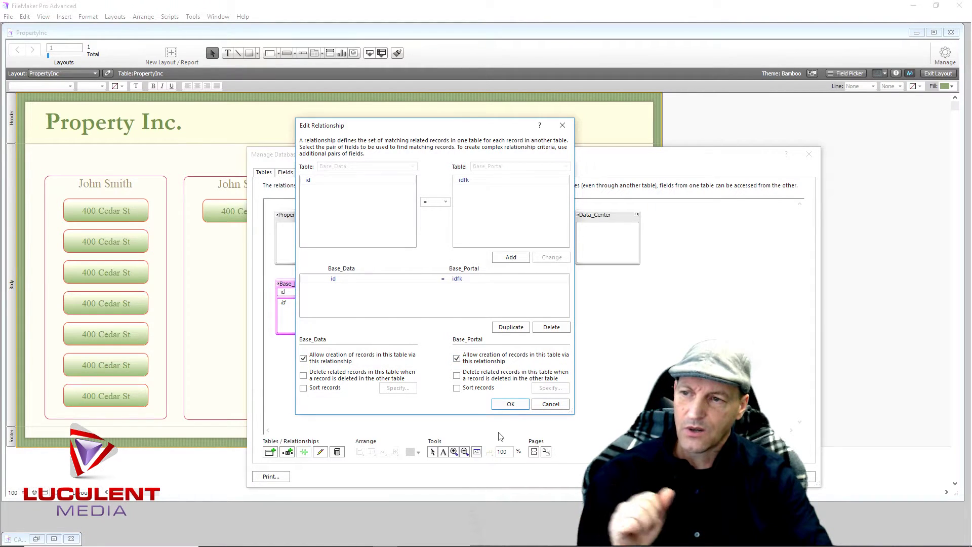
left_click(501, 405)
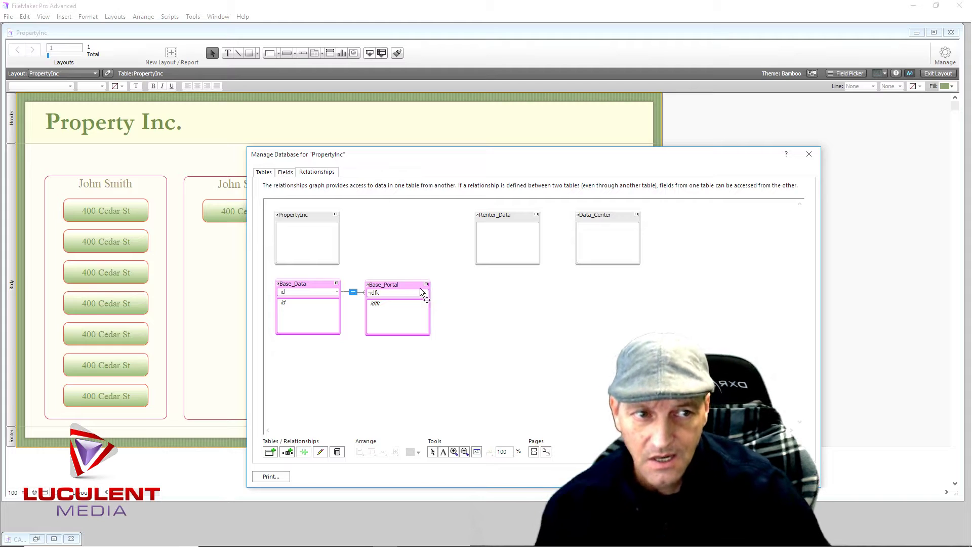
Move Base_Data to the top row beside PropertyInc and Base_Portal beneath PropertyInc
left_click_drag(409, 285, 321, 346)
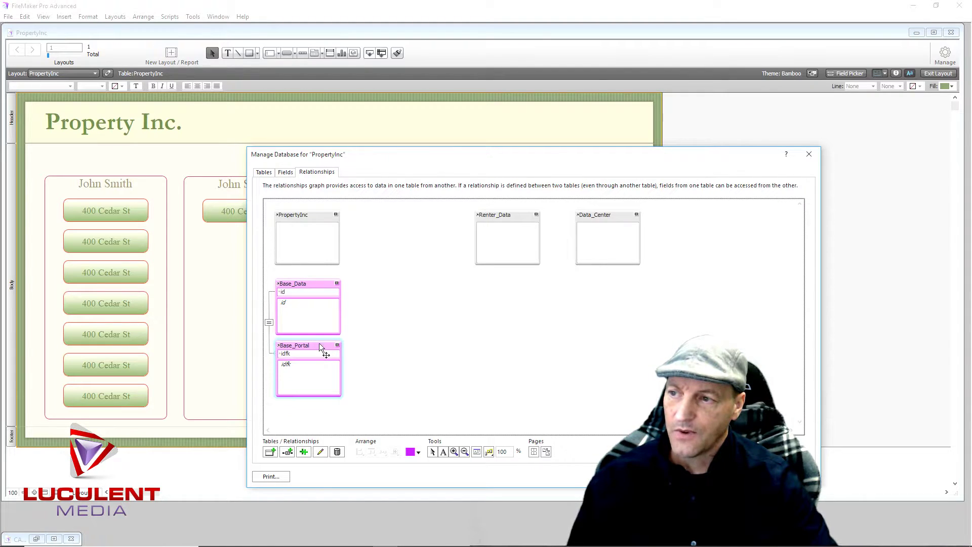
left_click_drag(364, 272, 265, 409)
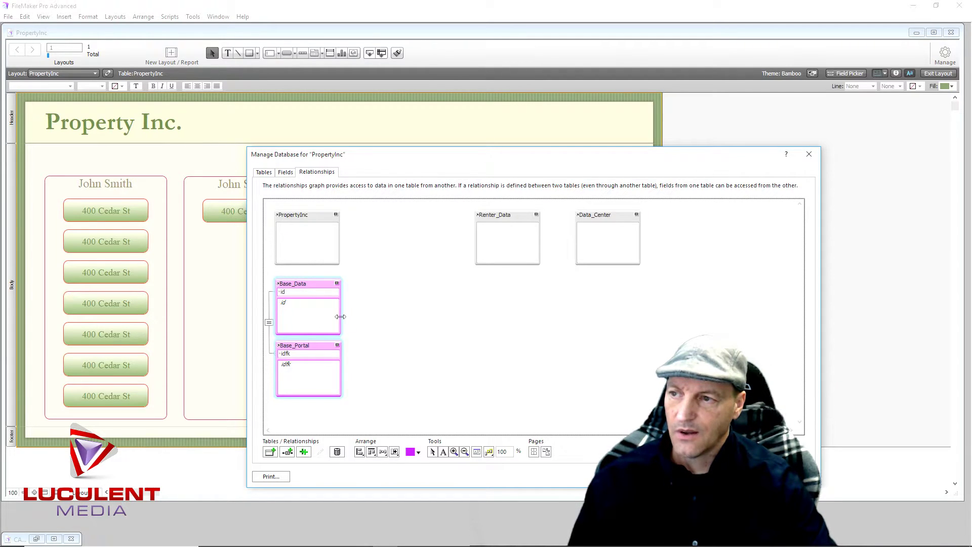
left_click(343, 330)
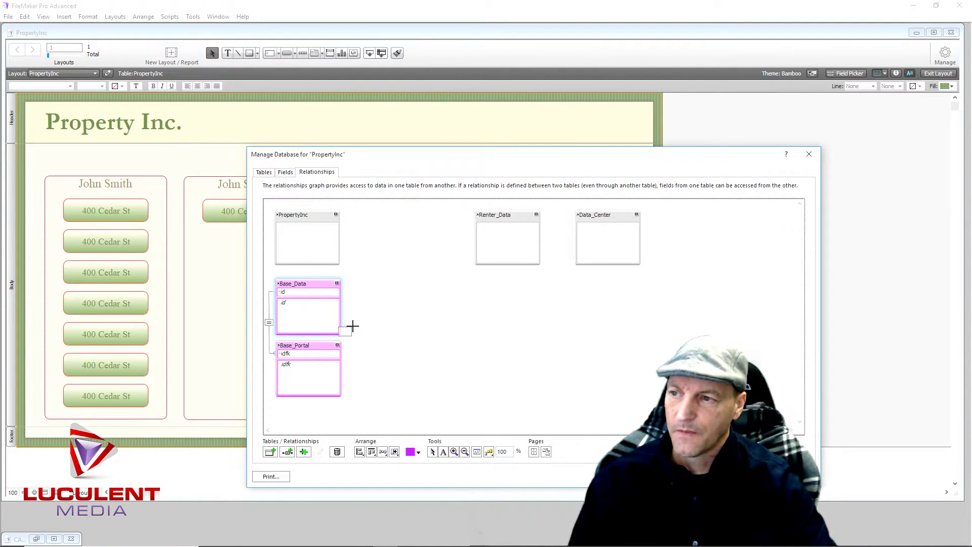
left_click_drag(314, 281, 441, 214)
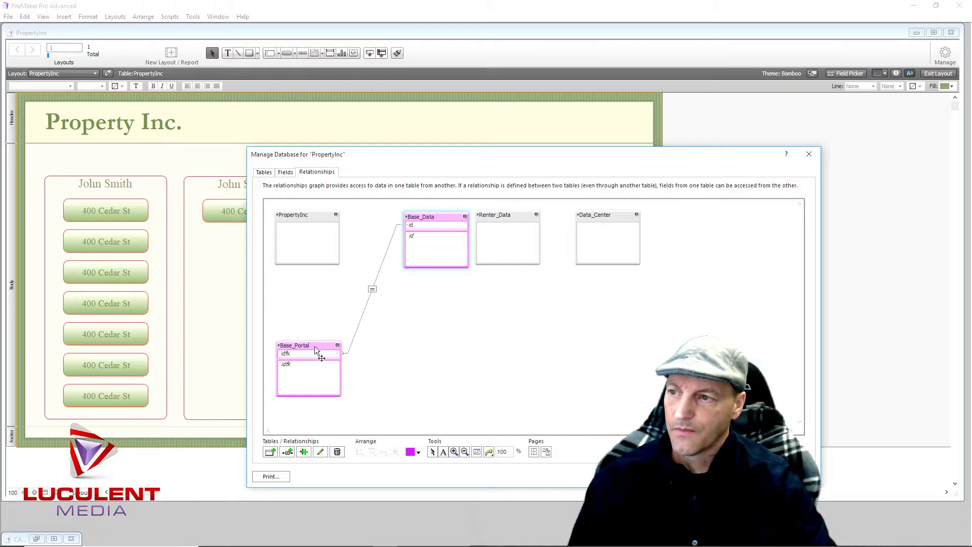
left_click_drag(310, 345, 310, 275)
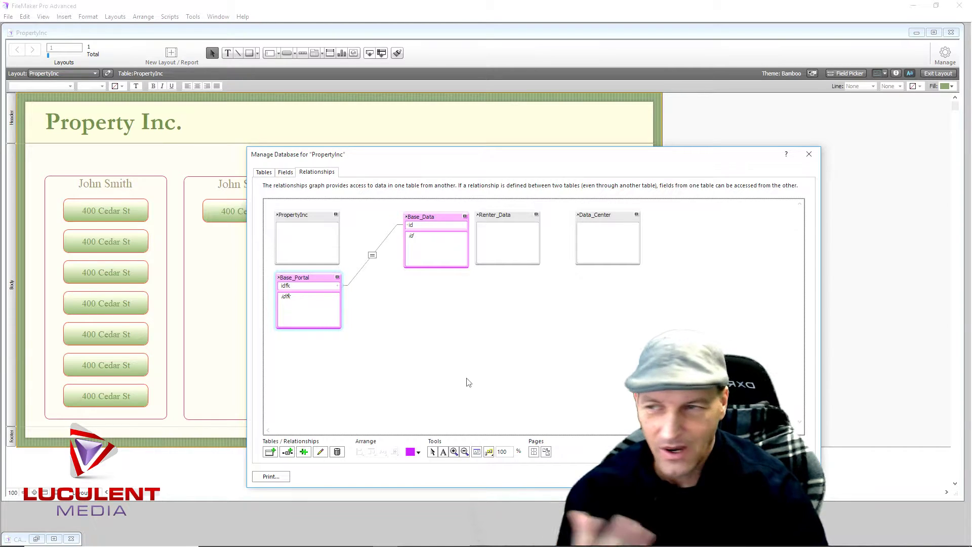
Colour the Renter_Data table green and the Data_Center table blue in the relationships graph
left_click(516, 215)
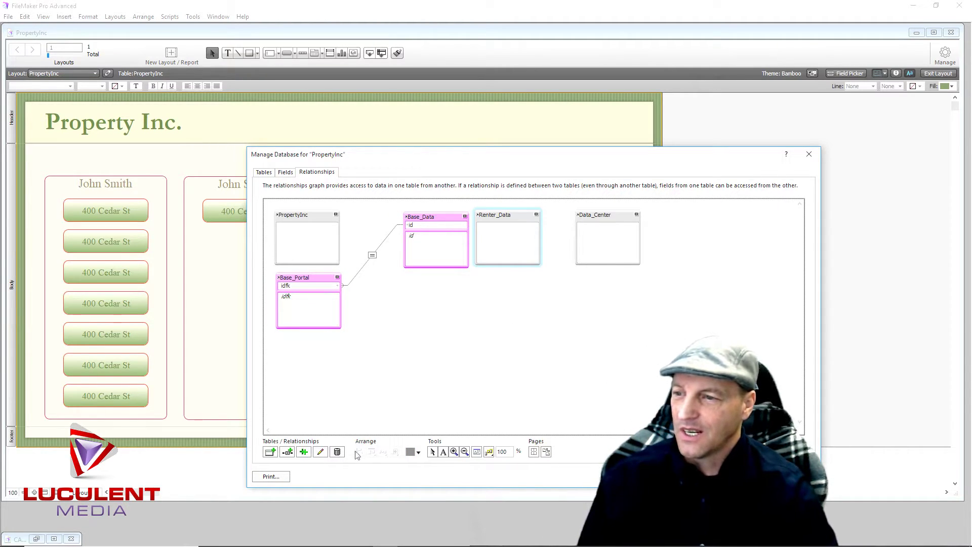
left_click(409, 452)
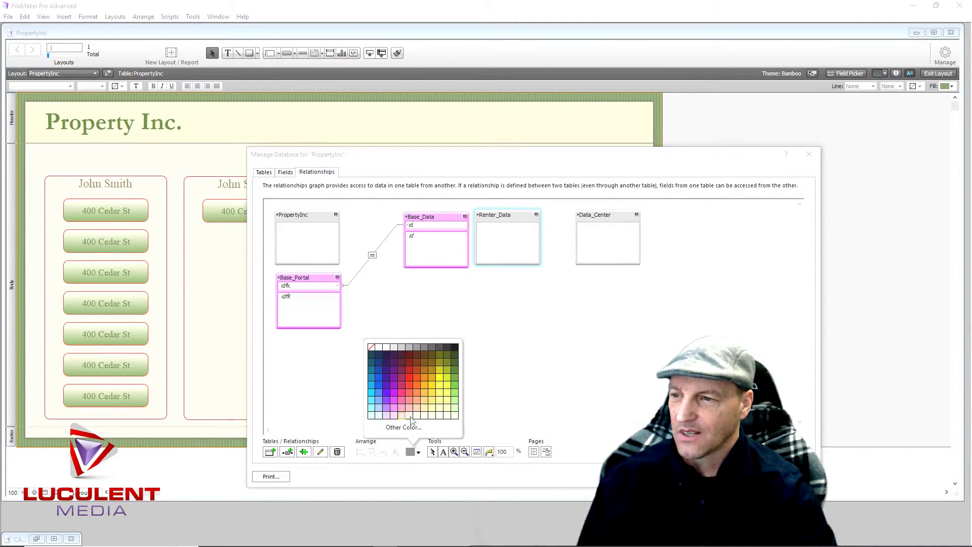
left_click(453, 393)
left_click(628, 219)
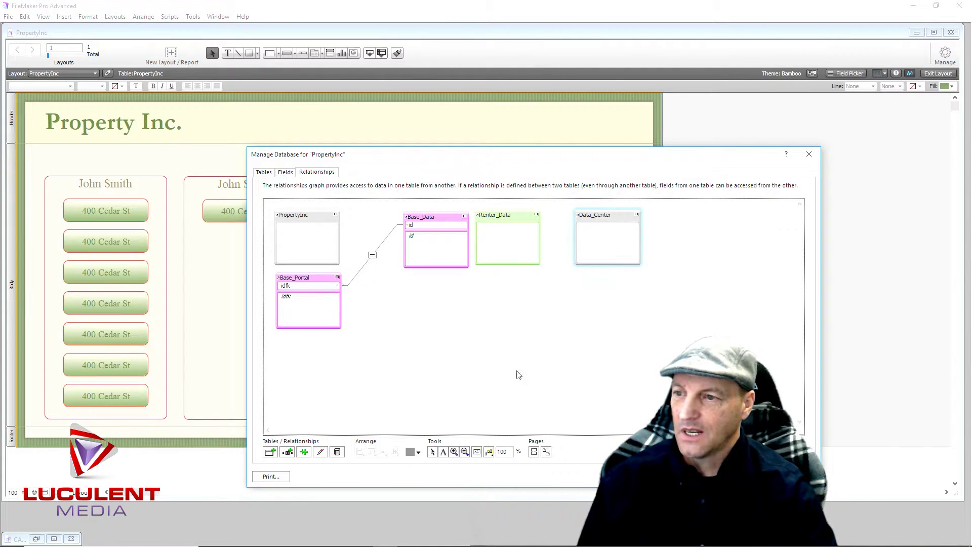
left_click(411, 452)
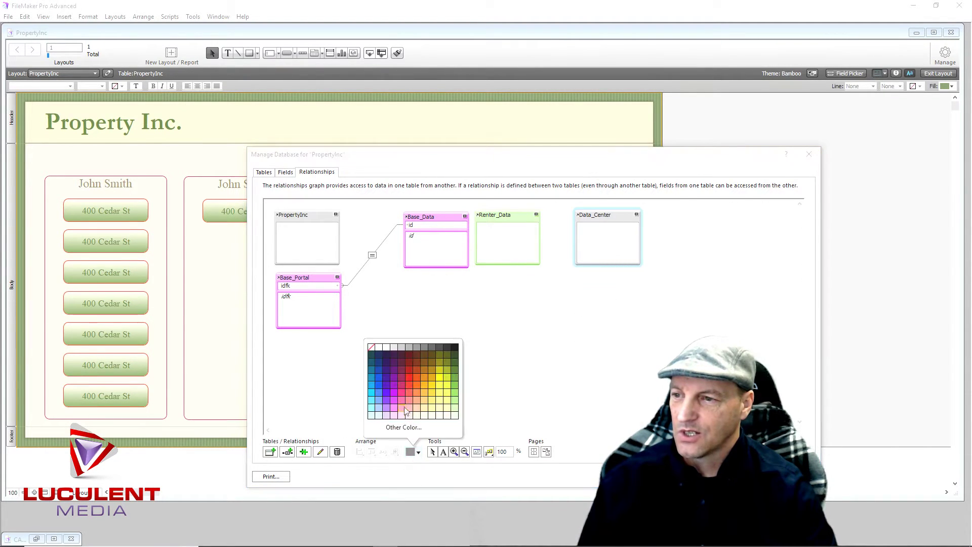
left_click(378, 387)
left_click(569, 393)
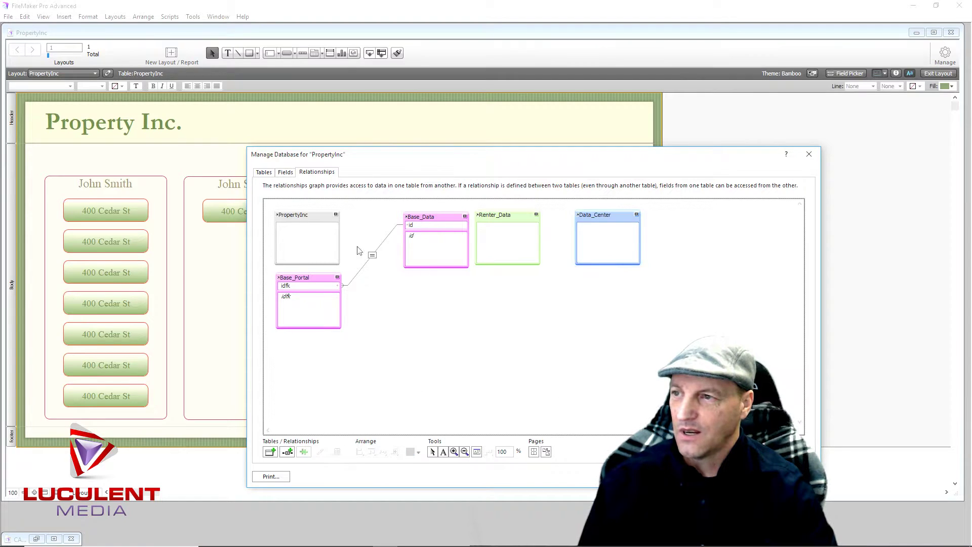
Apply the yellow swatch to the PropertyInc table, then deselect it to check the colour
left_click(319, 218)
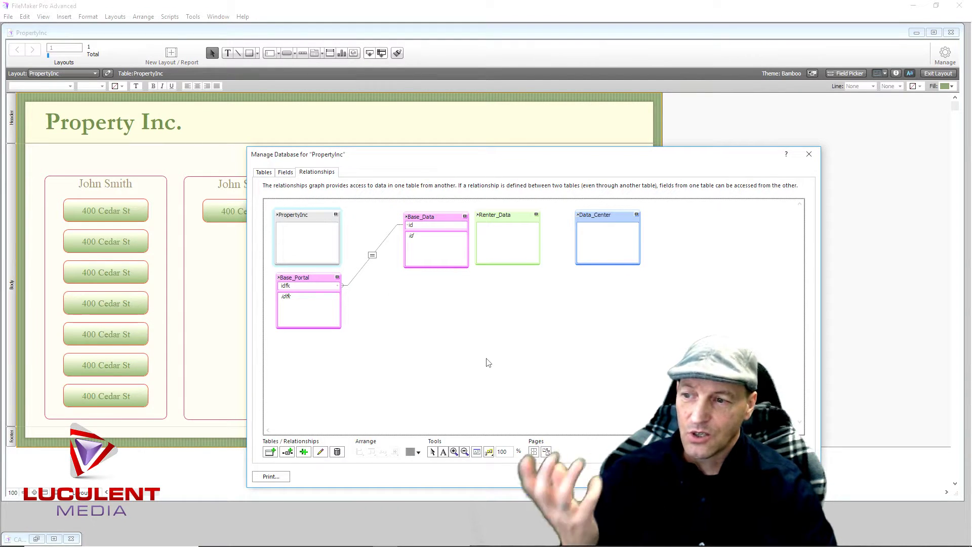
left_click(420, 451)
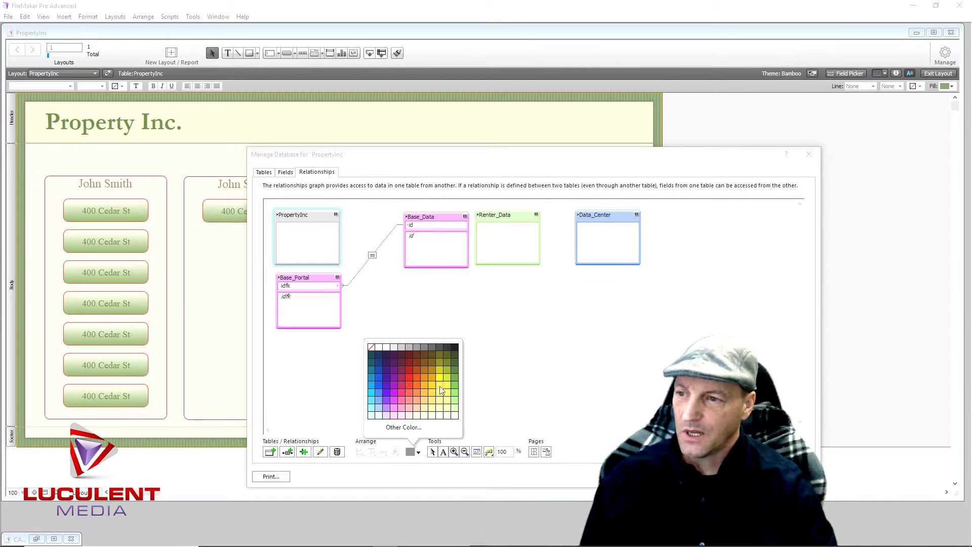
left_click(439, 371)
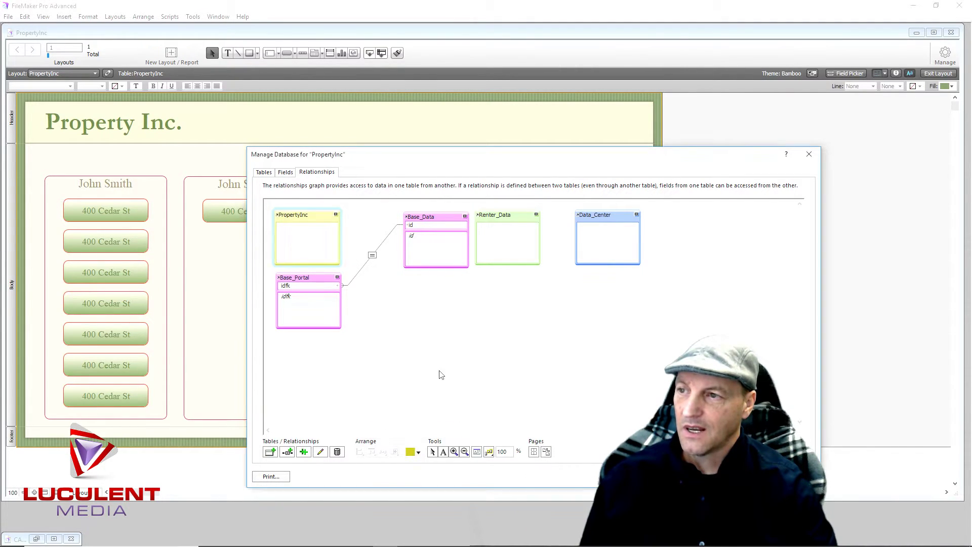
left_click(471, 378)
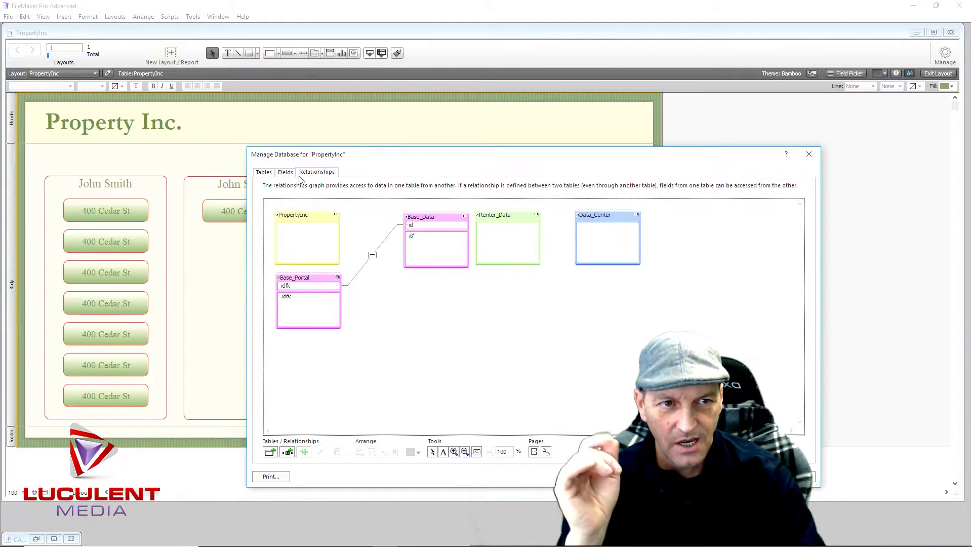
Open Base_Data from the Tables list in the Fields tab, ready to name a new field
left_click(264, 174)
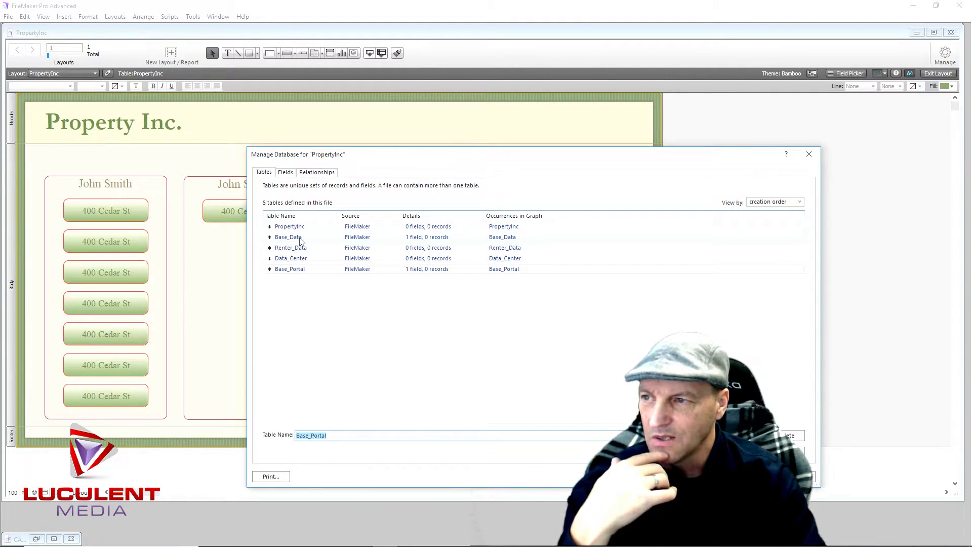
left_click(358, 240)
double_click(357, 238)
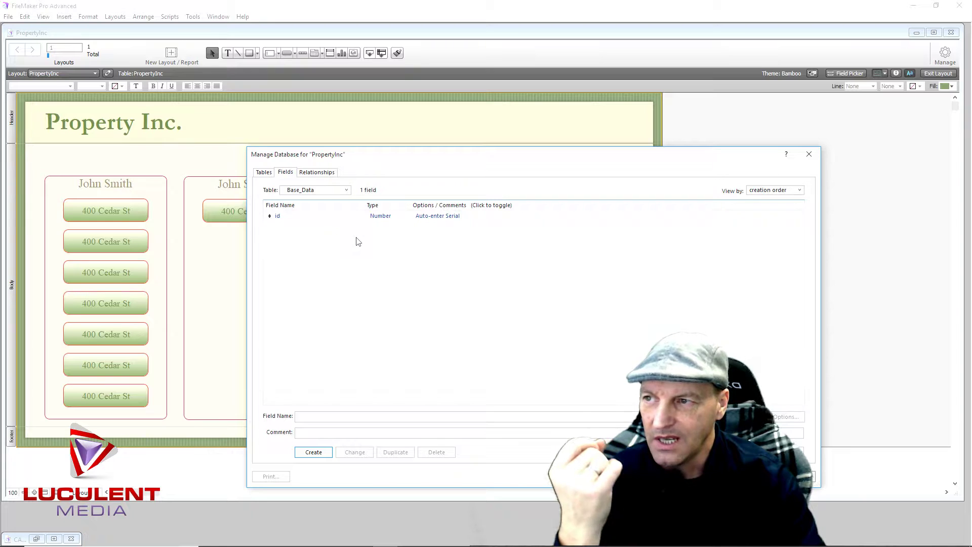
left_click(318, 417)
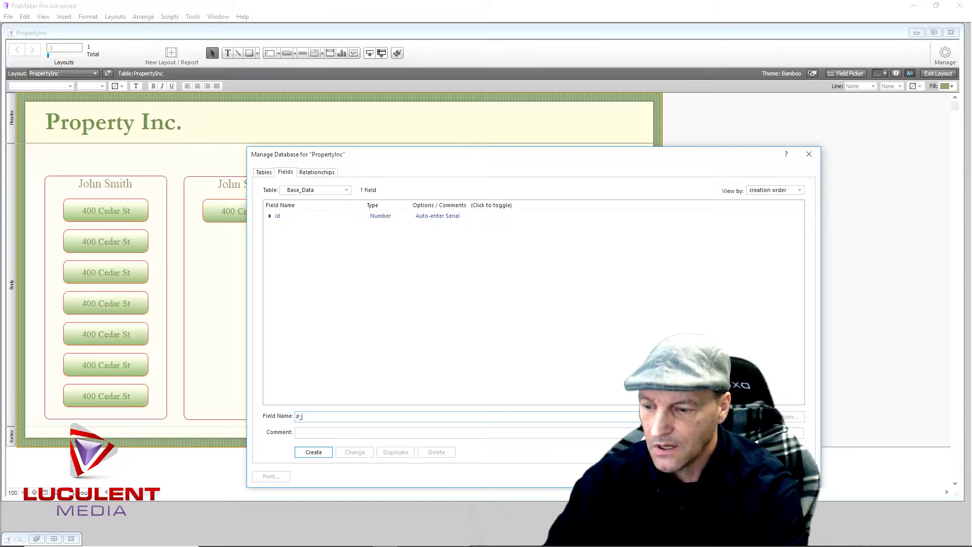
Create Text fields P_OwnerFirst and P_OwnerLast in Base_Data
type("wnerF")
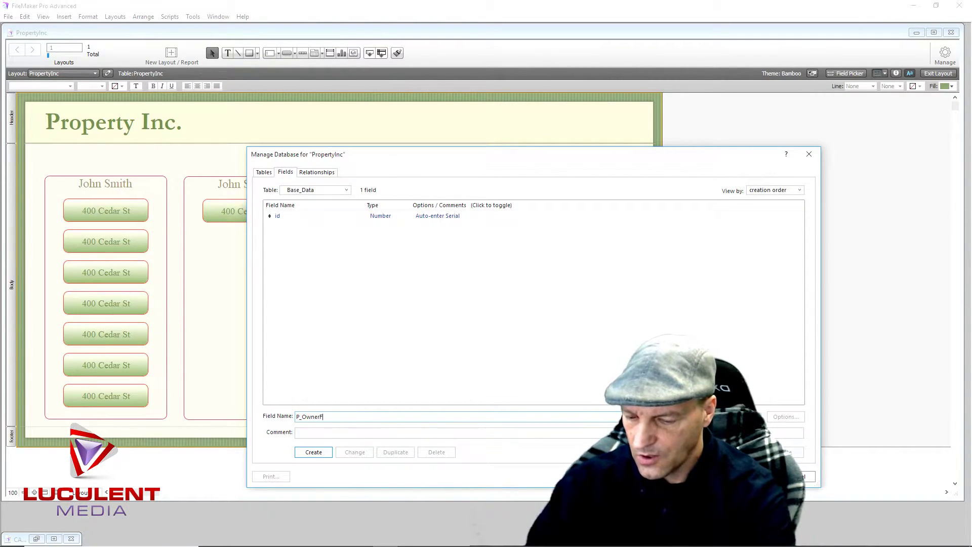
type("st")
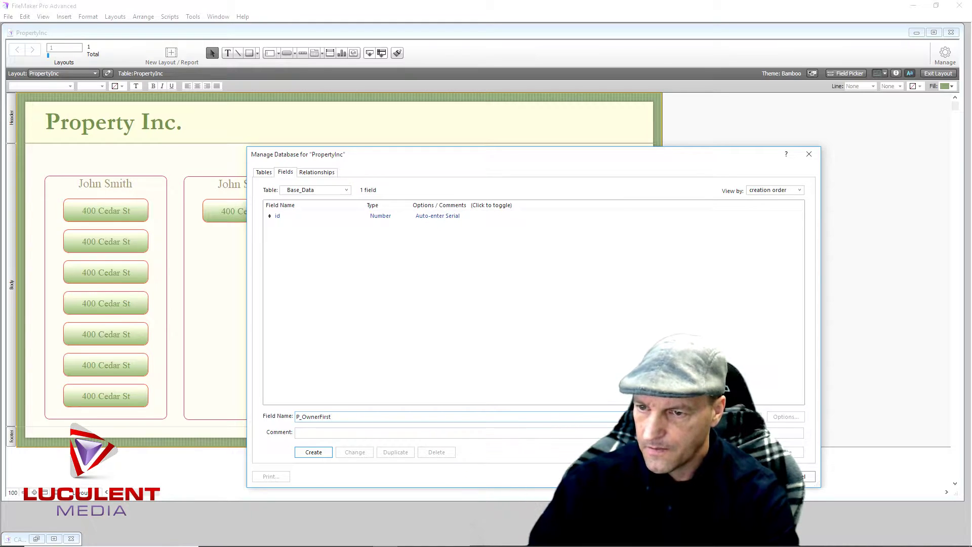
key("Return")
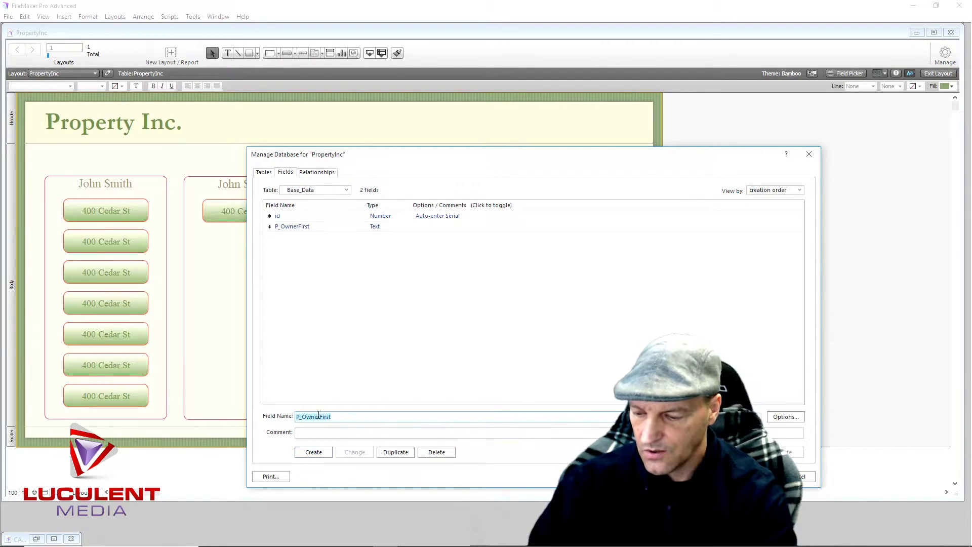
type("P_")
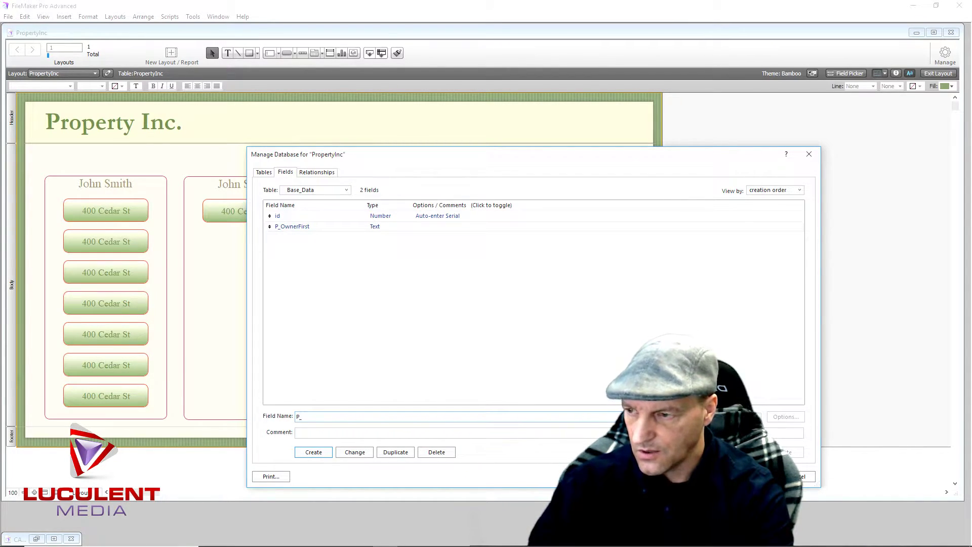
type("Owner")
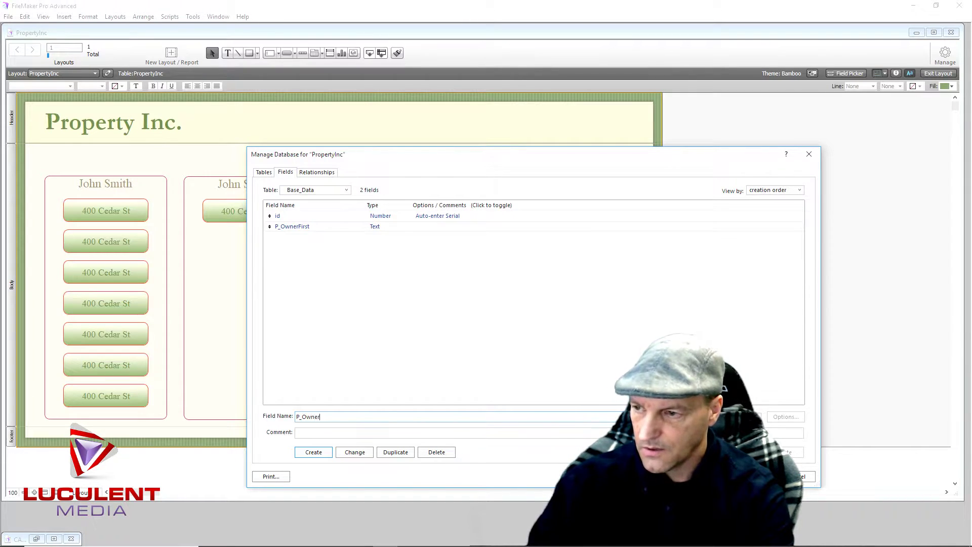
type("Last")
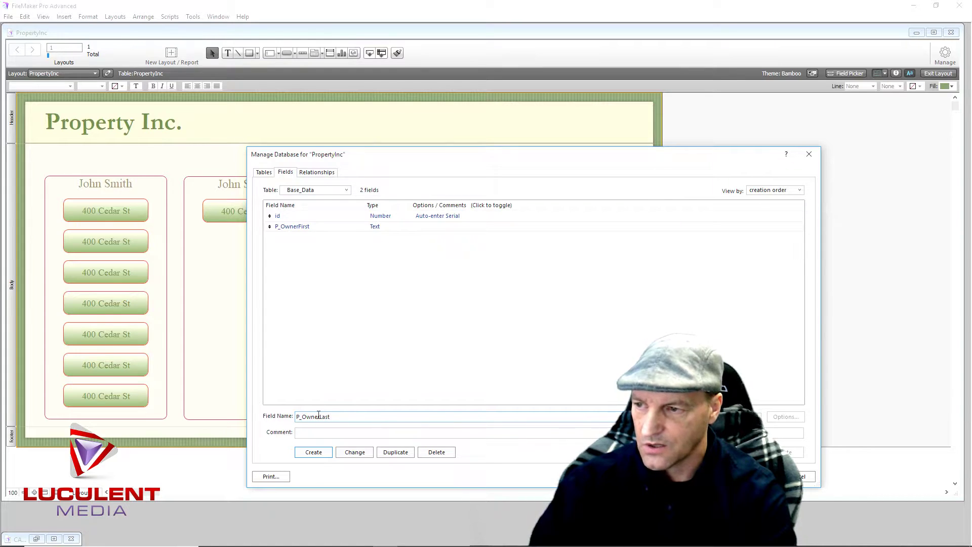
key("Return")
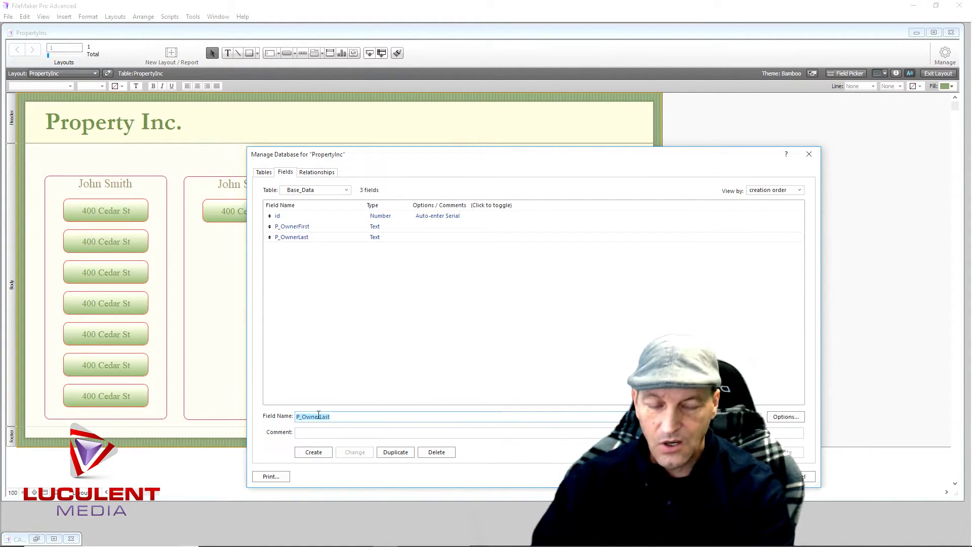
type("Location")
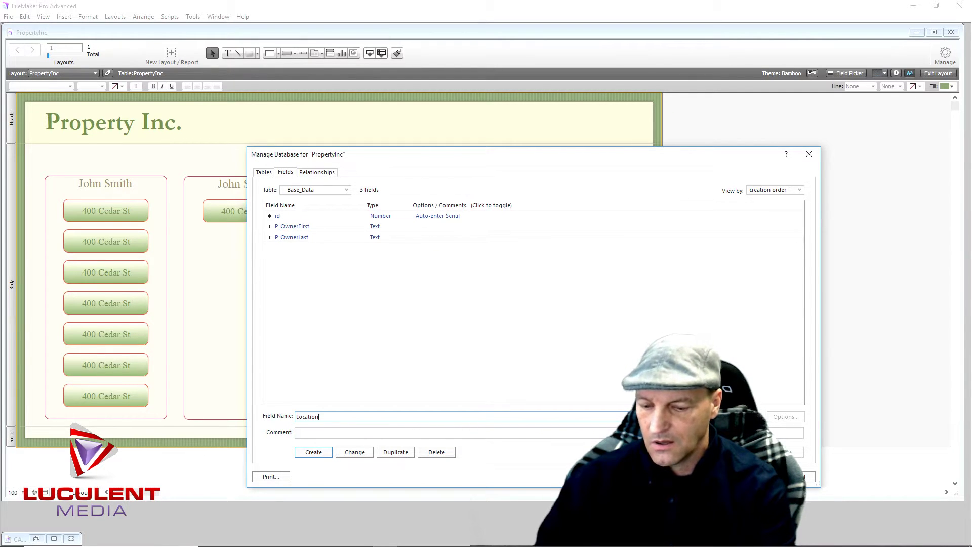
Create Text fields Location_St, City, State and Zip, then select the Zip row
type("St")
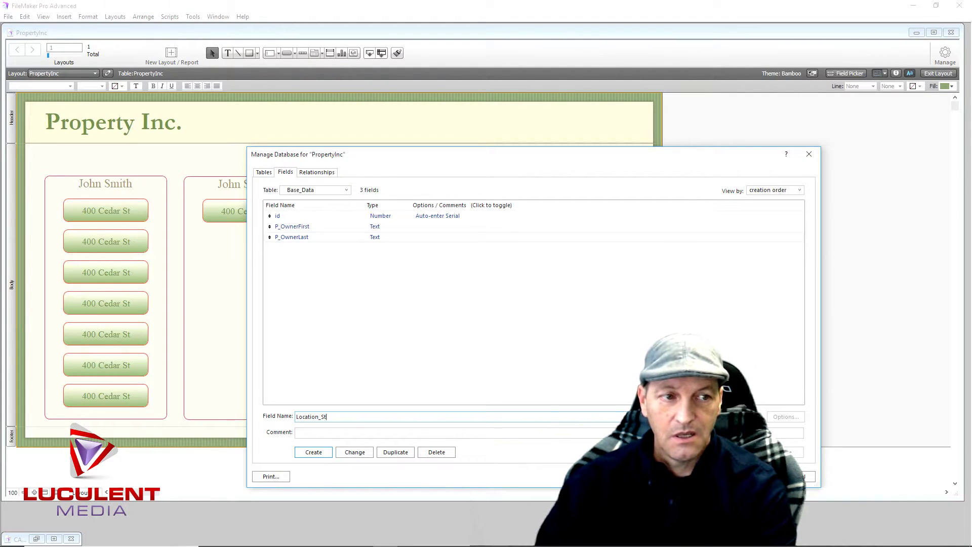
key("Return")
type("City")
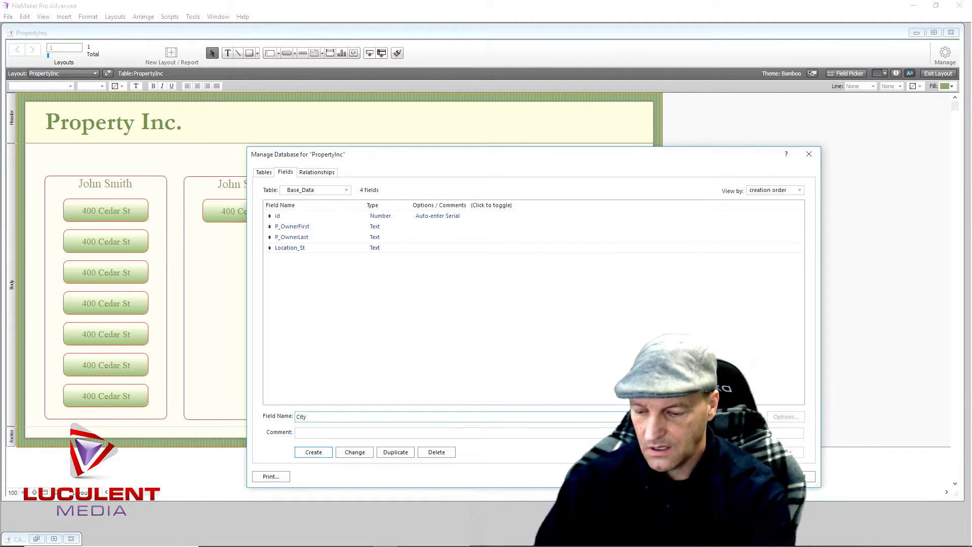
key("Return")
type("State")
key("Return")
type("Zip")
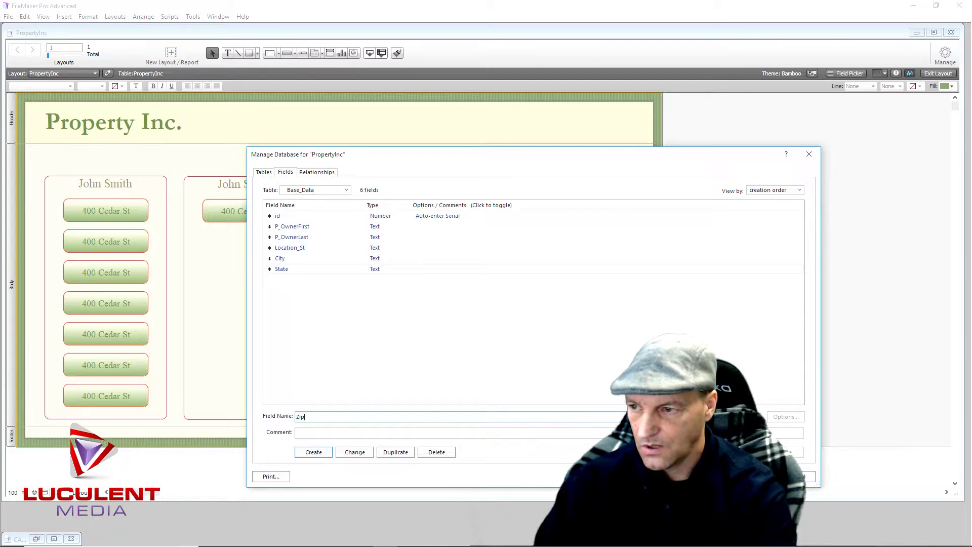
key("Return")
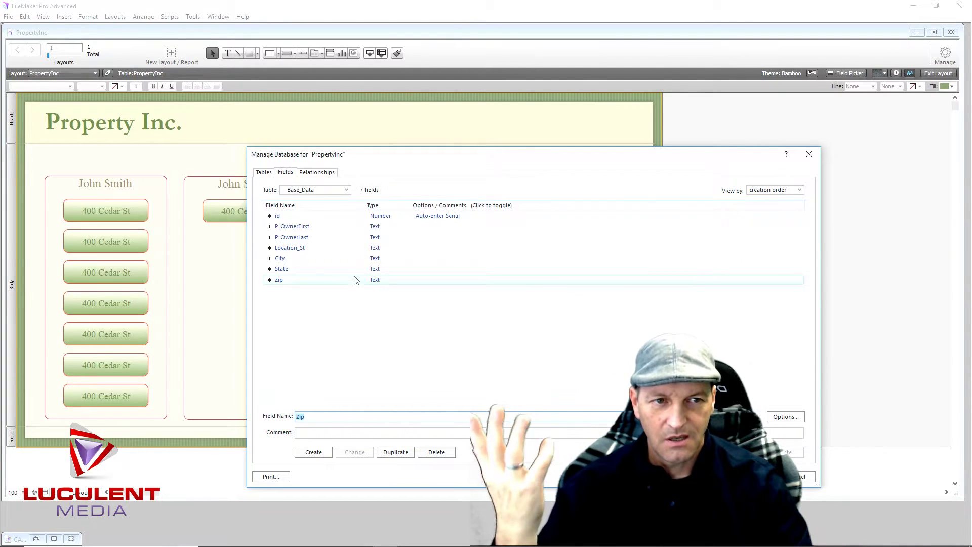
left_click(388, 282)
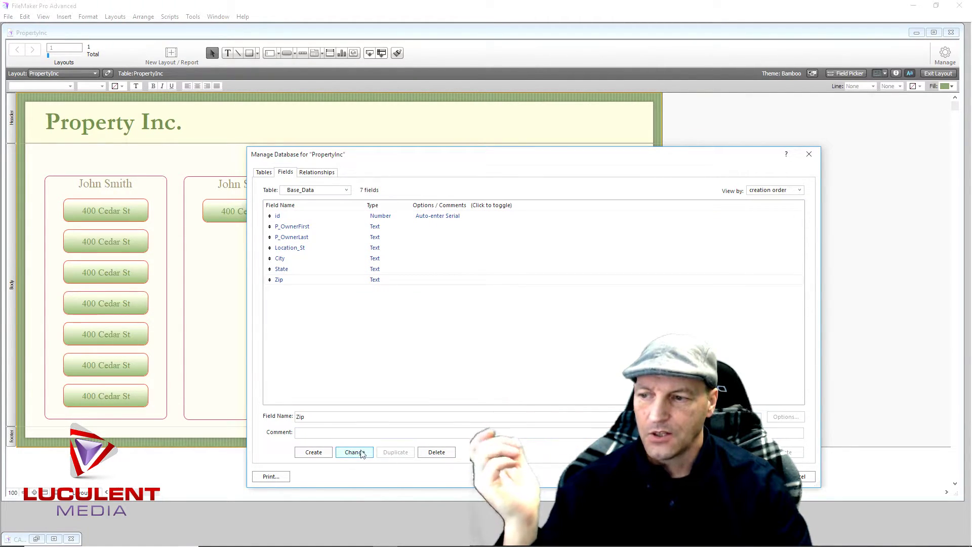
Change the Zip field's type to Number and clear the Field Name box
left_click(355, 452)
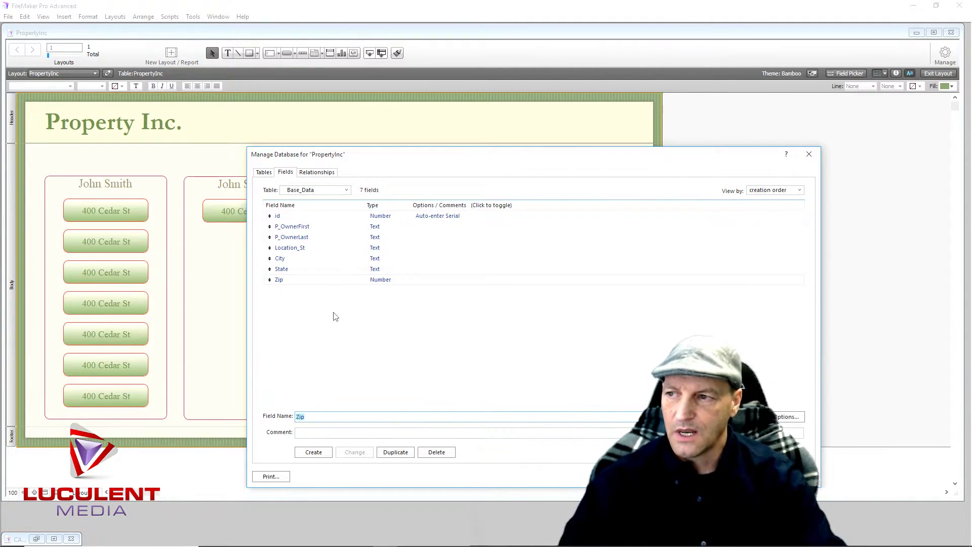
left_click(314, 419)
key("BackSpace")
key("BackSpace")
key("BackSpace")
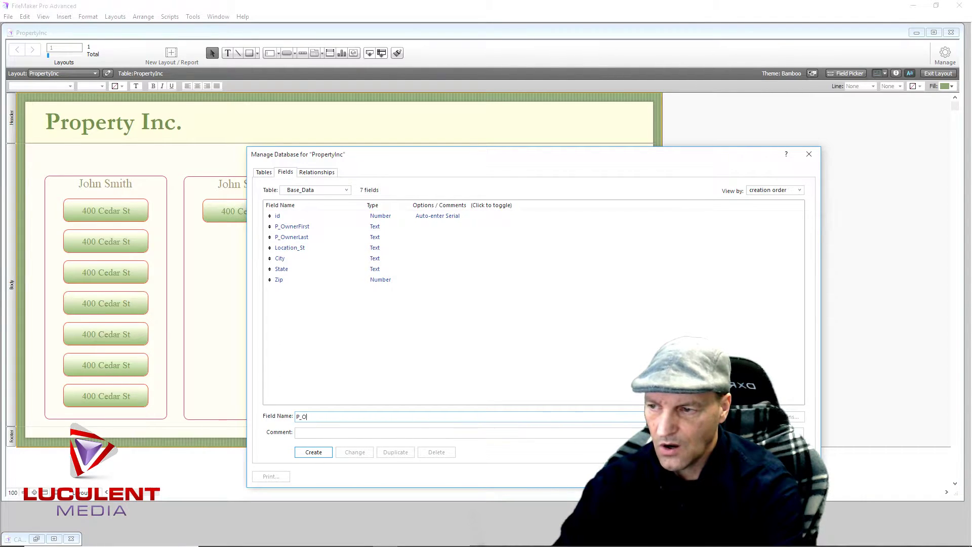
Create Text fields P_Phone and P_Address in Base_Data, fixing a typo in P_Phone
type("Phone")
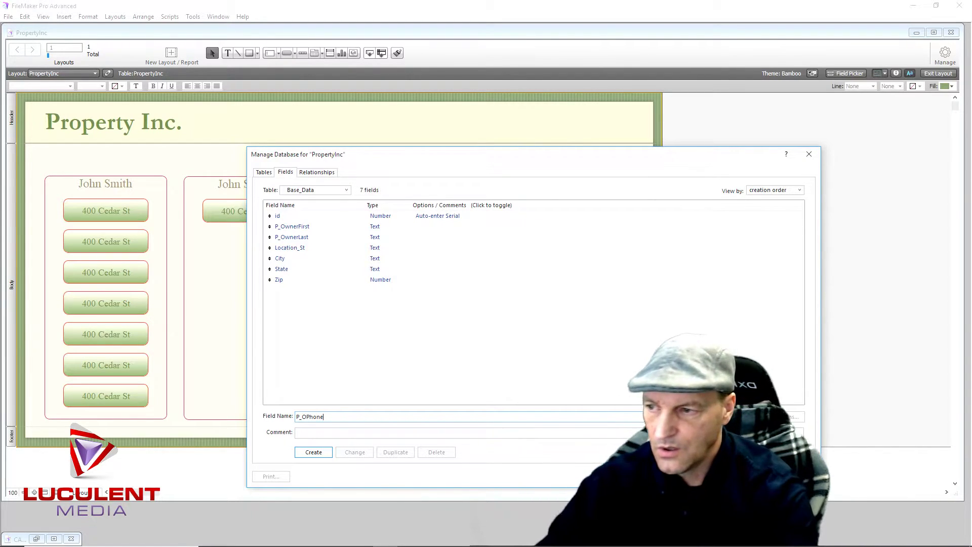
key("BackSpace")
key("BackSpace")
key("BackSpace")
key("BackSpace")
key("BackSpace")
key("BackSpace")
type("Phone")
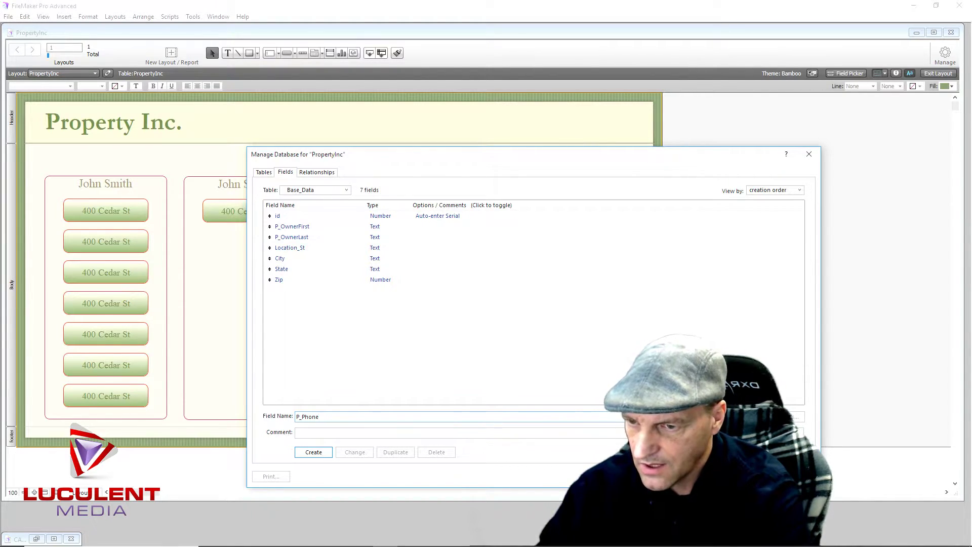
left_click(313, 452)
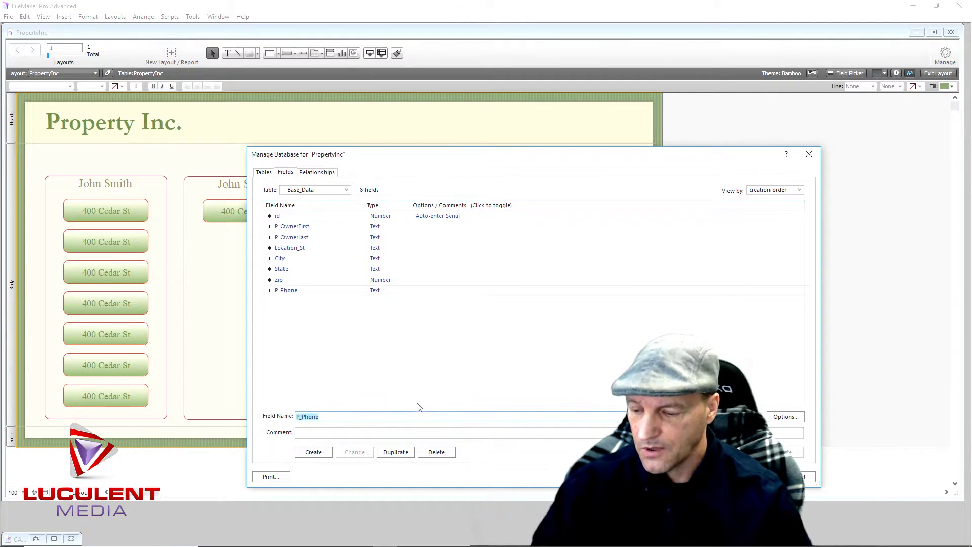
type("P_Addres")
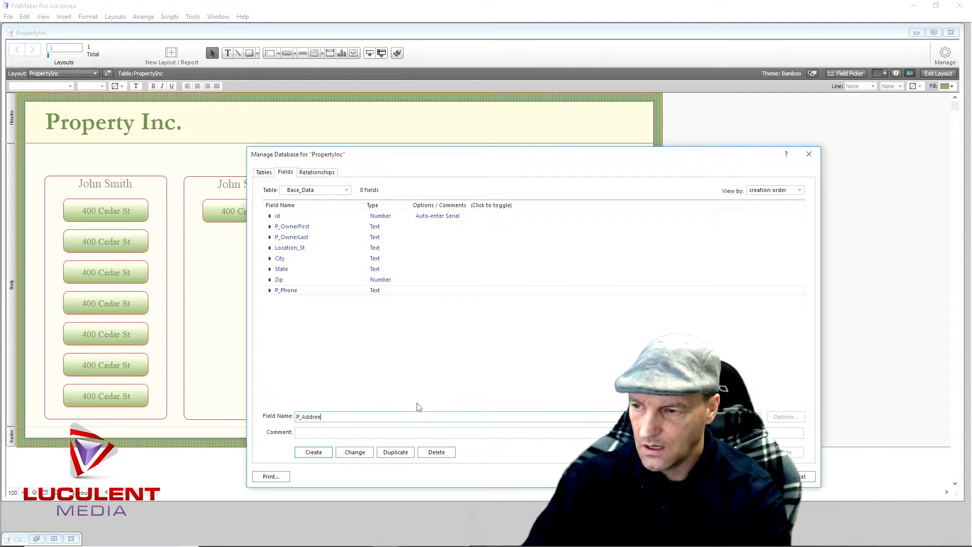
type("s")
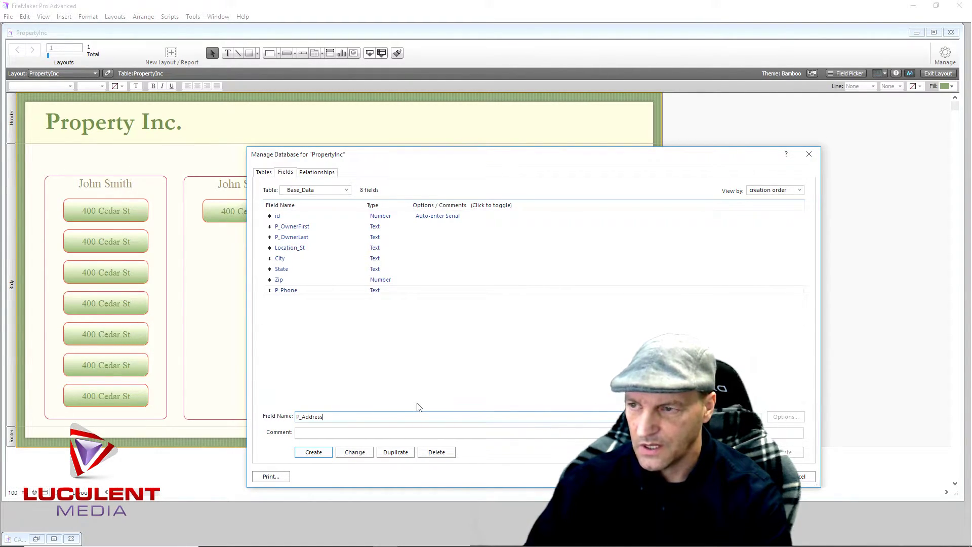
key("Return")
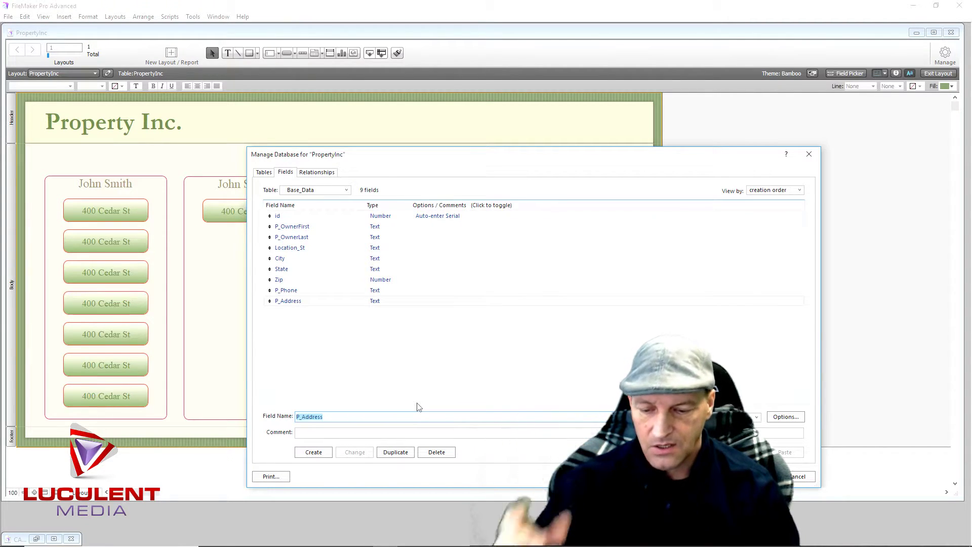
Create P_City, P_State, a Number-type P_Zip and a Notes Text field
type("P")
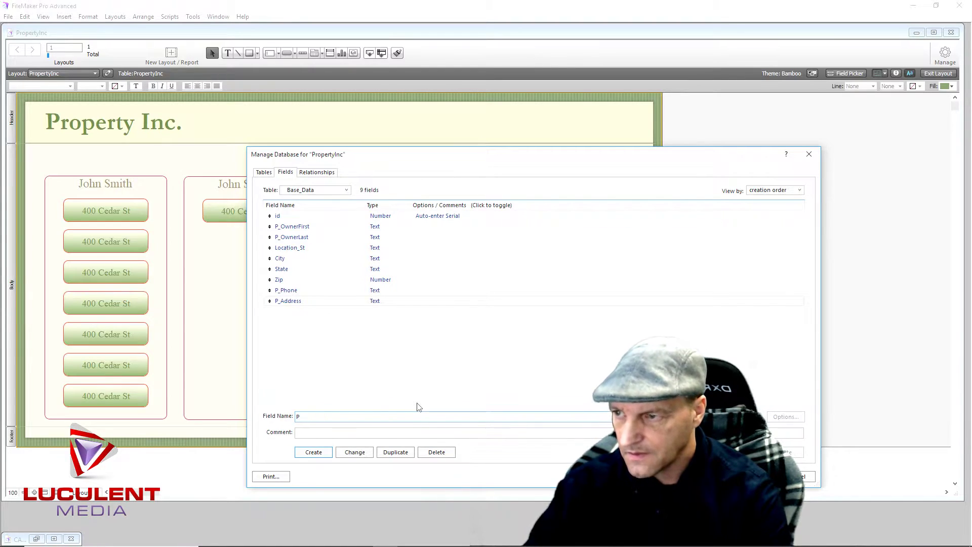
type("_City")
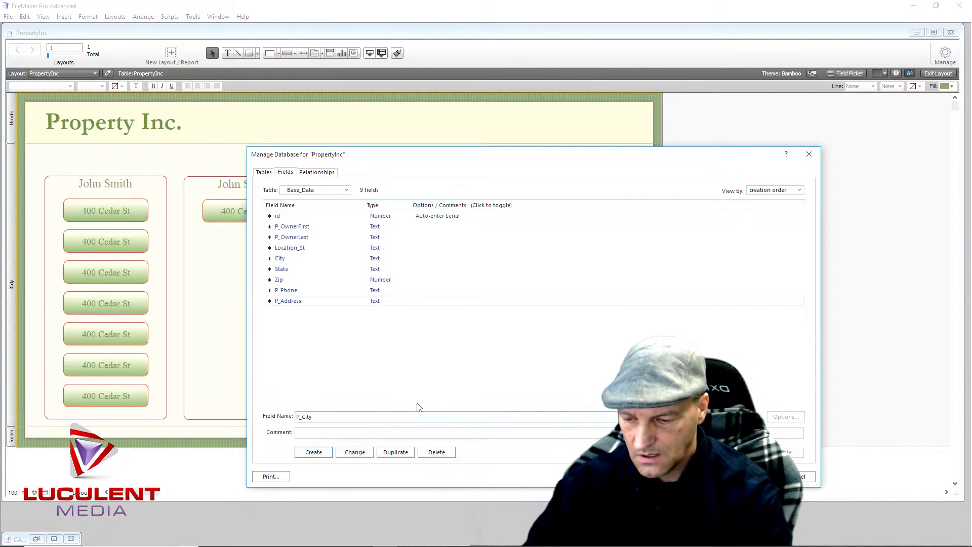
key("Return")
type("P")
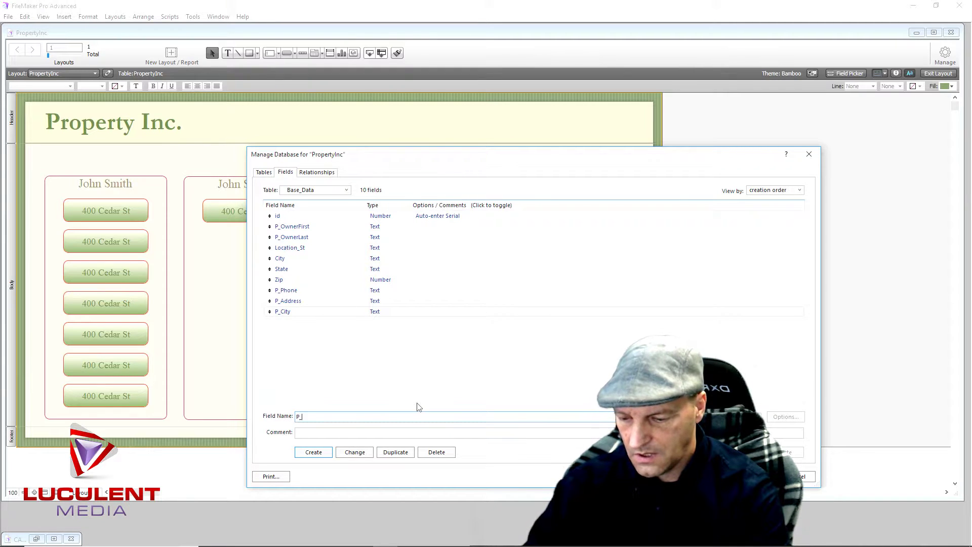
type("_State")
key("Return")
type("P")
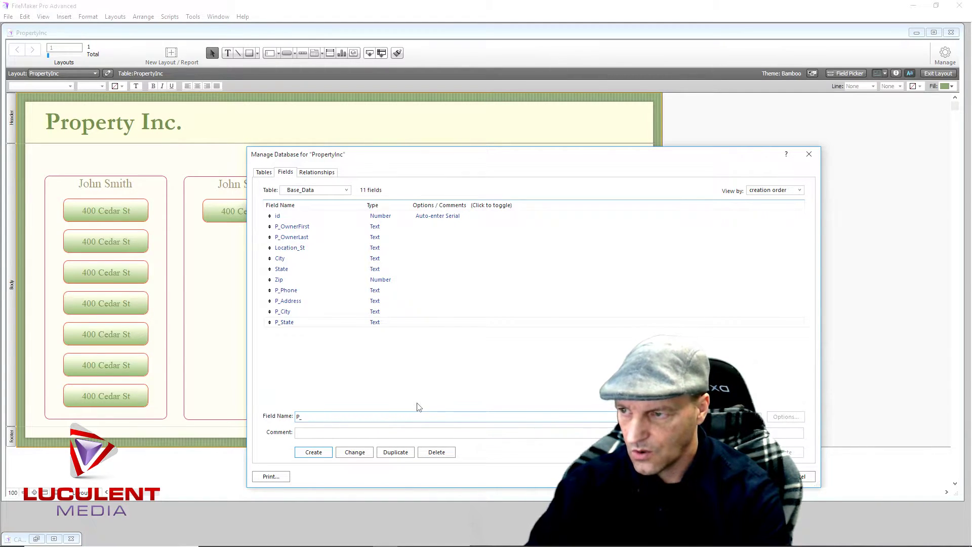
type("_Zip")
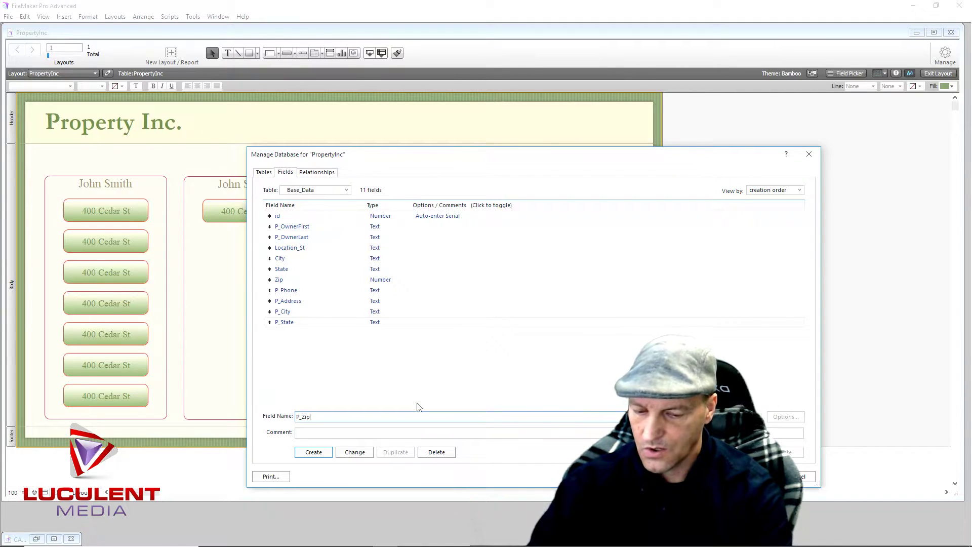
key("Return")
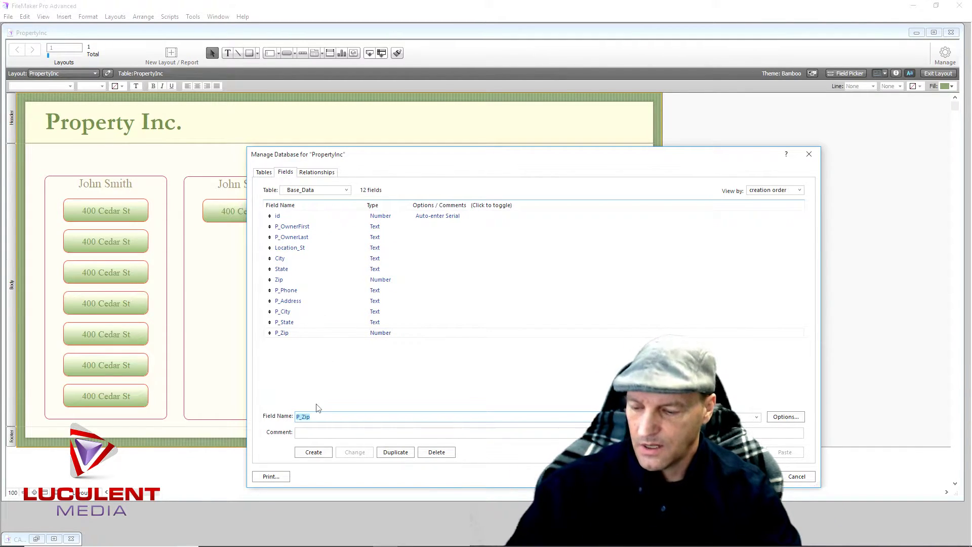
type("Notes")
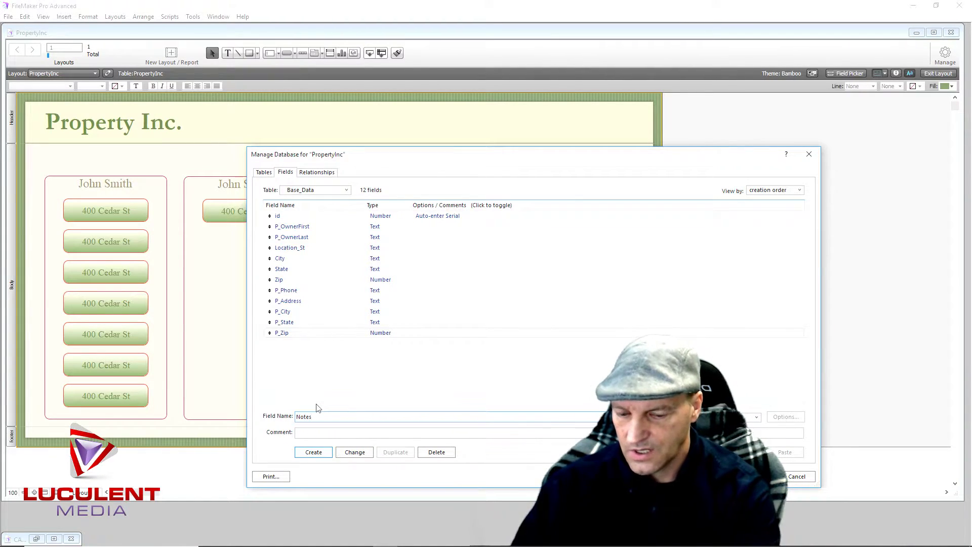
key("Return")
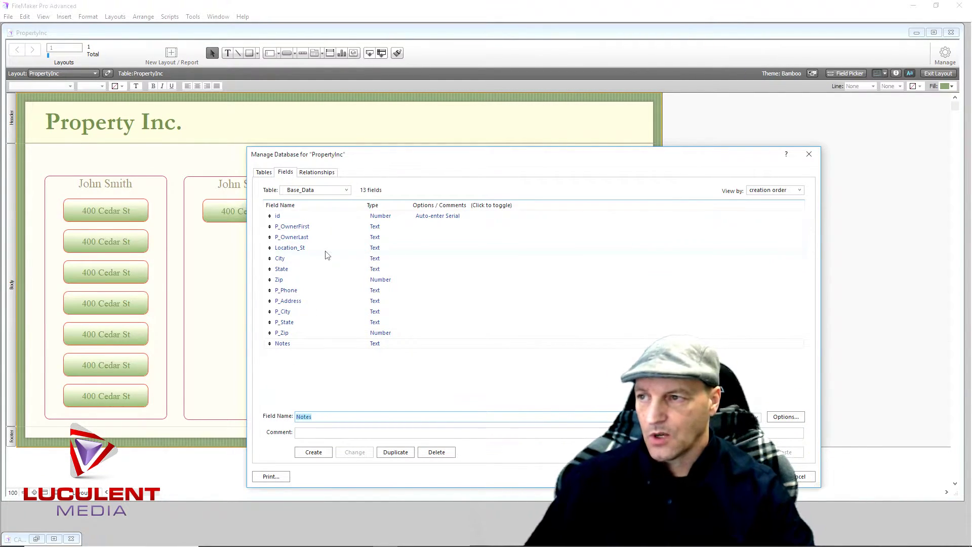
Open Base_Portal's fields and create a field named Date of type Date
left_click(263, 174)
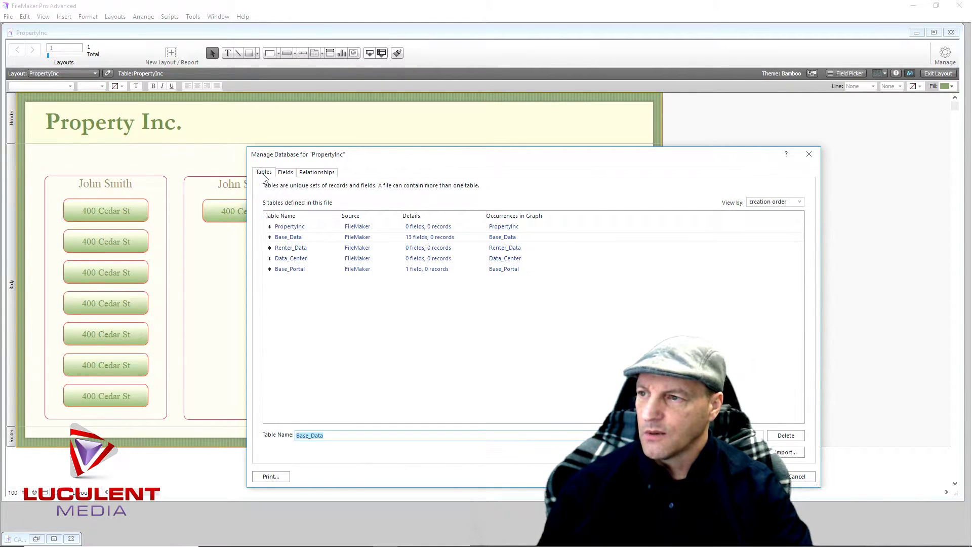
double_click(302, 271)
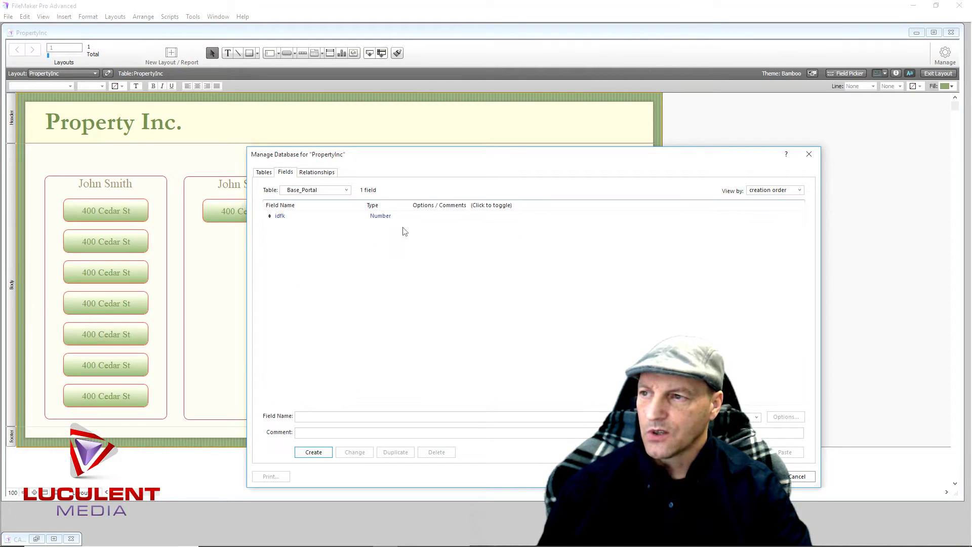
left_click(311, 418)
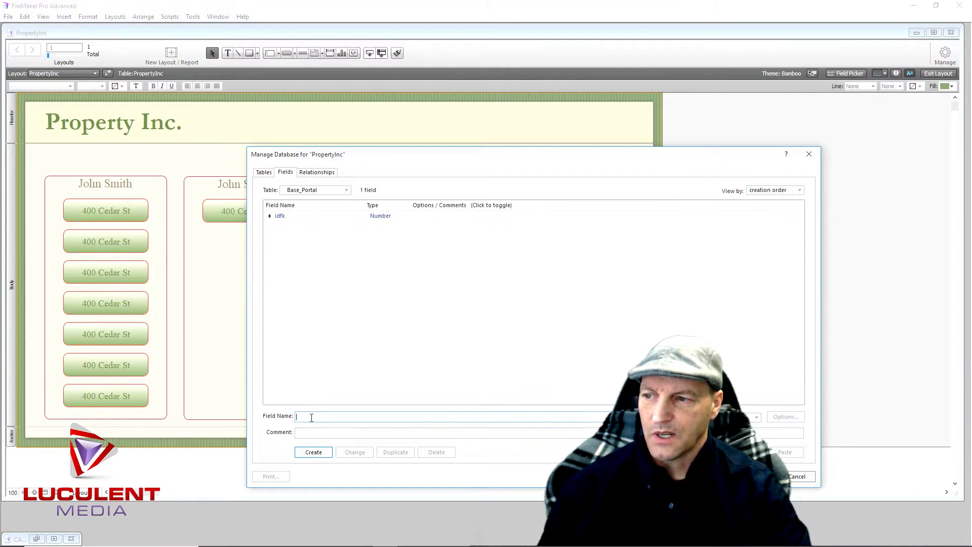
type("Date")
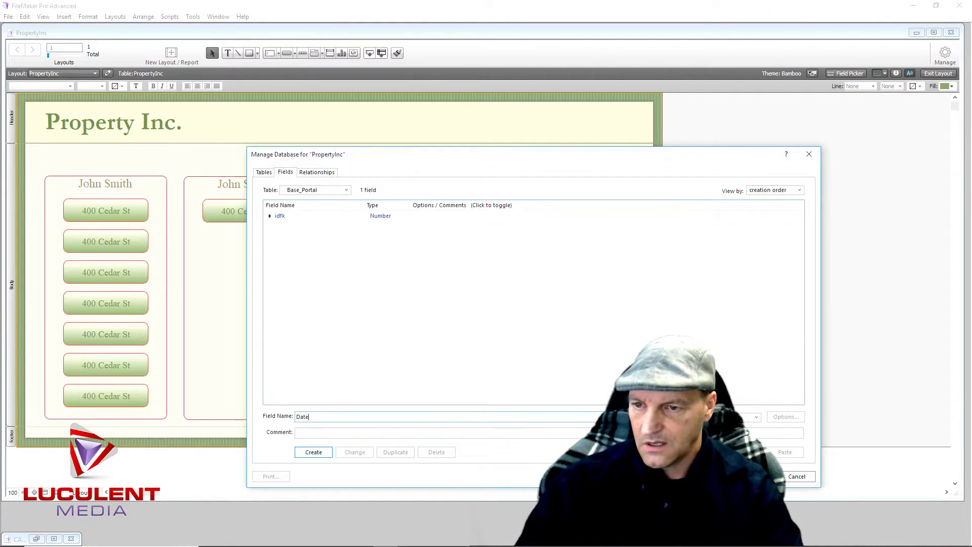
left_click(757, 418)
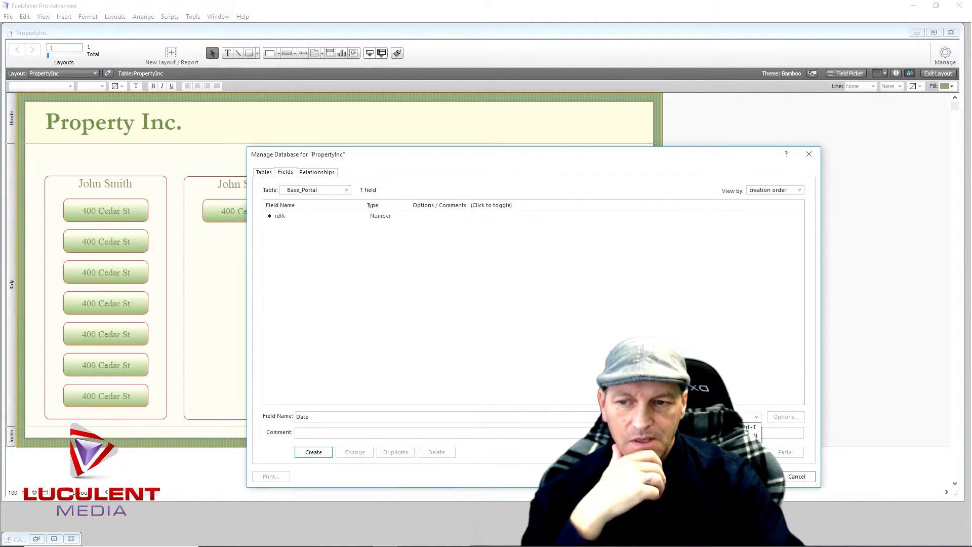
left_click(313, 453)
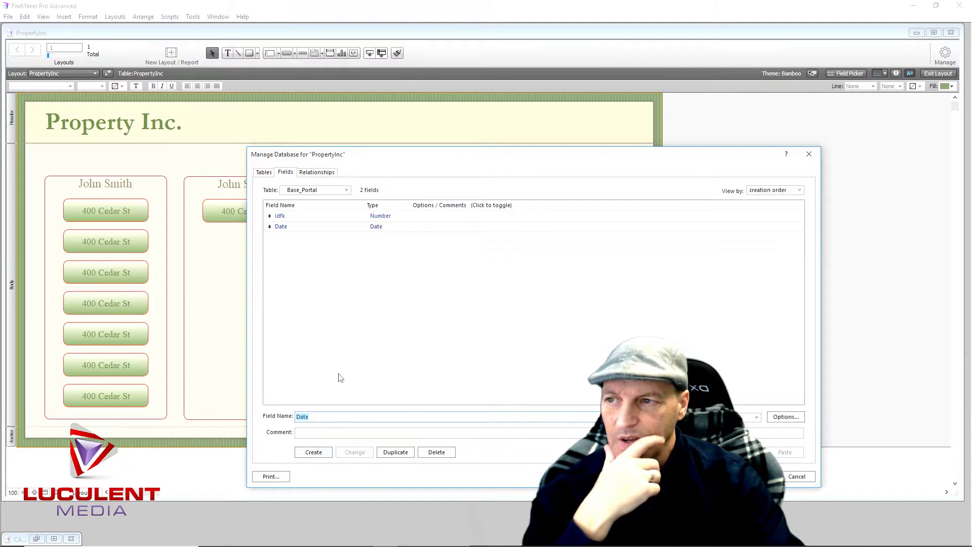
Set the Date field to auto-enter the record's creation date
double_click(384, 231)
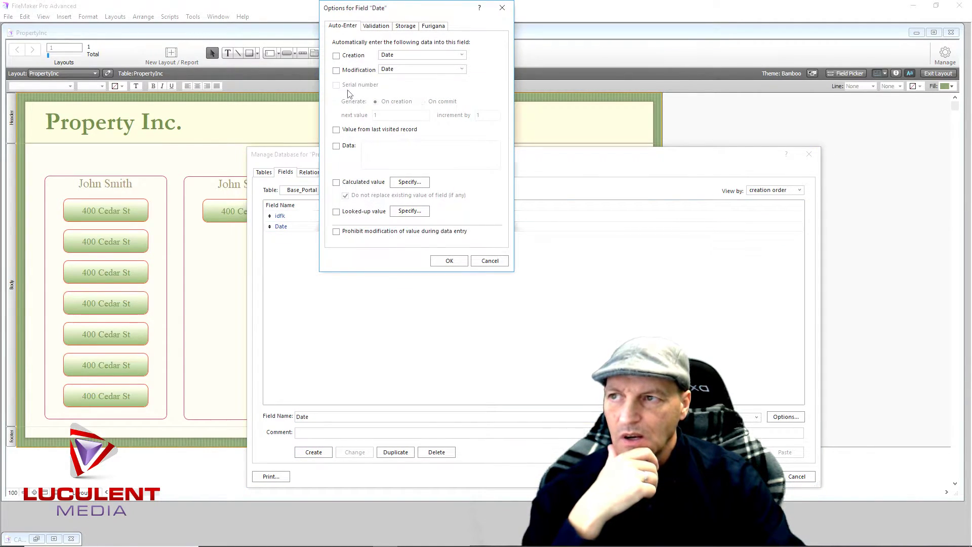
left_click(337, 56)
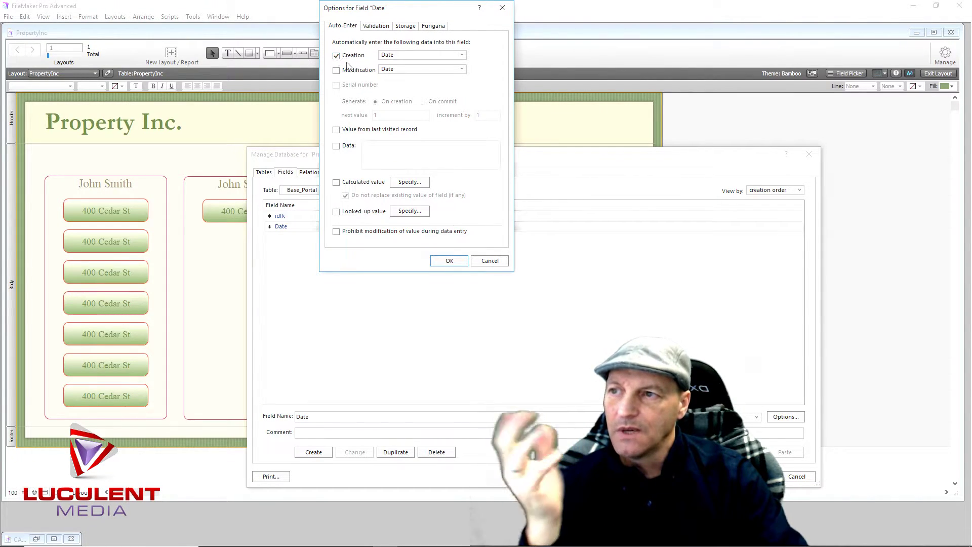
left_click(442, 263)
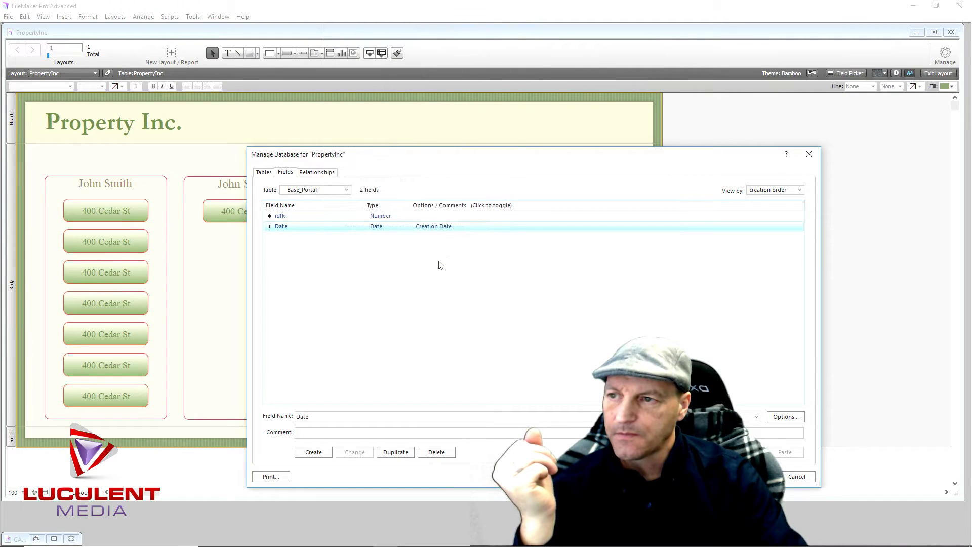
left_click(321, 416)
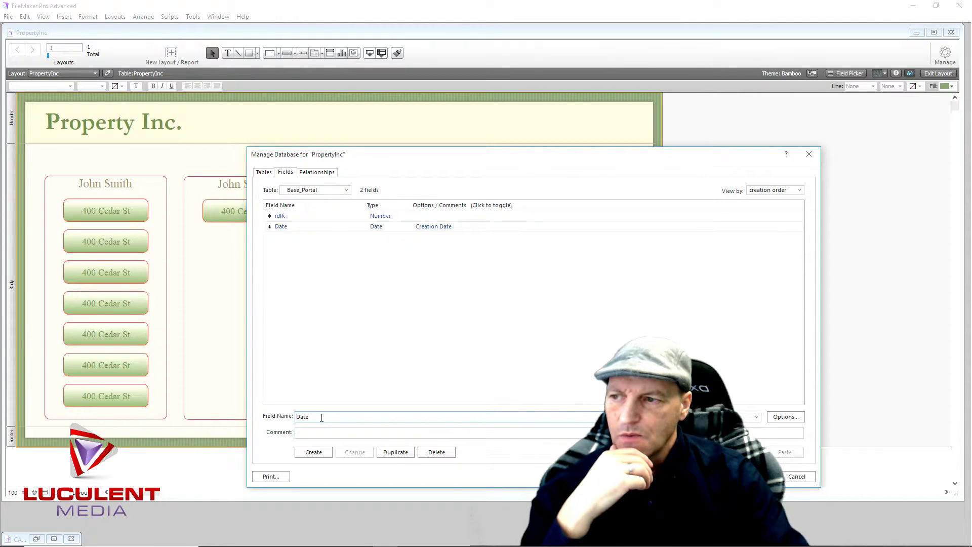
Create a Renter Text field and an Amount_Rent Number field in Base_Portal
left_click_drag(321, 417, 292, 422)
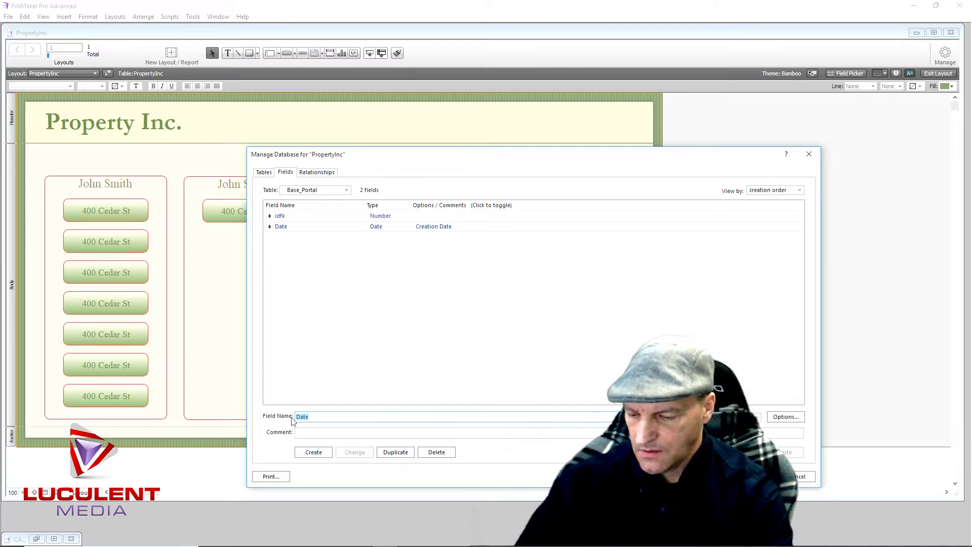
type("Renter")
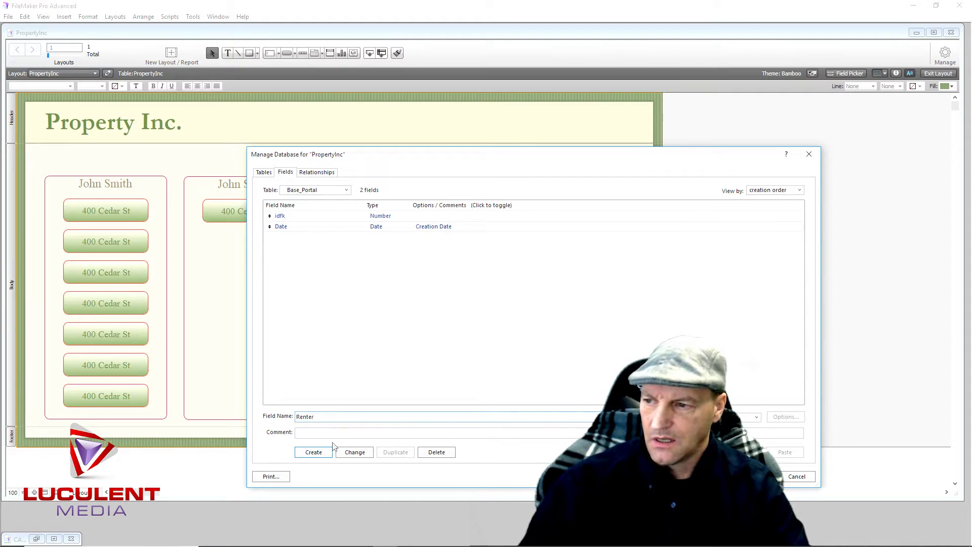
left_click(322, 454)
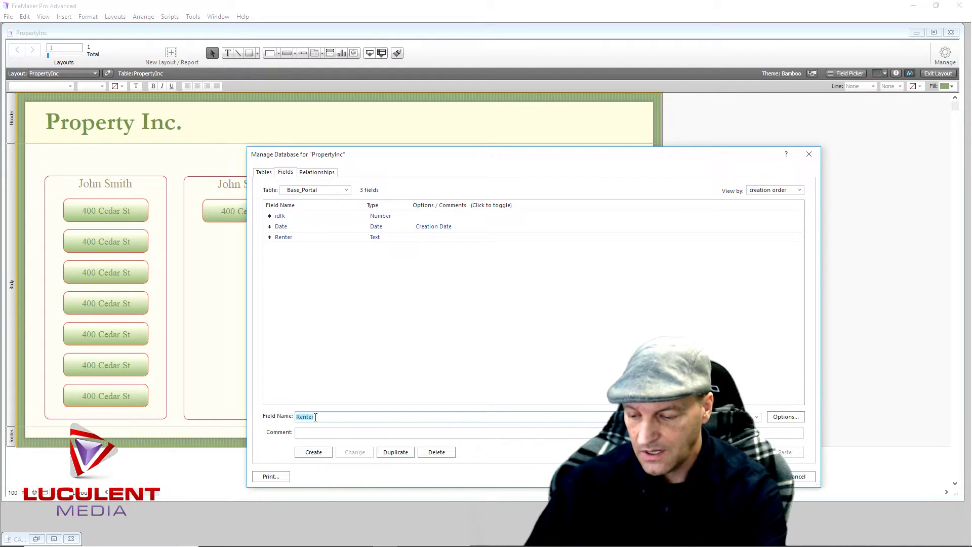
type("Amount_")
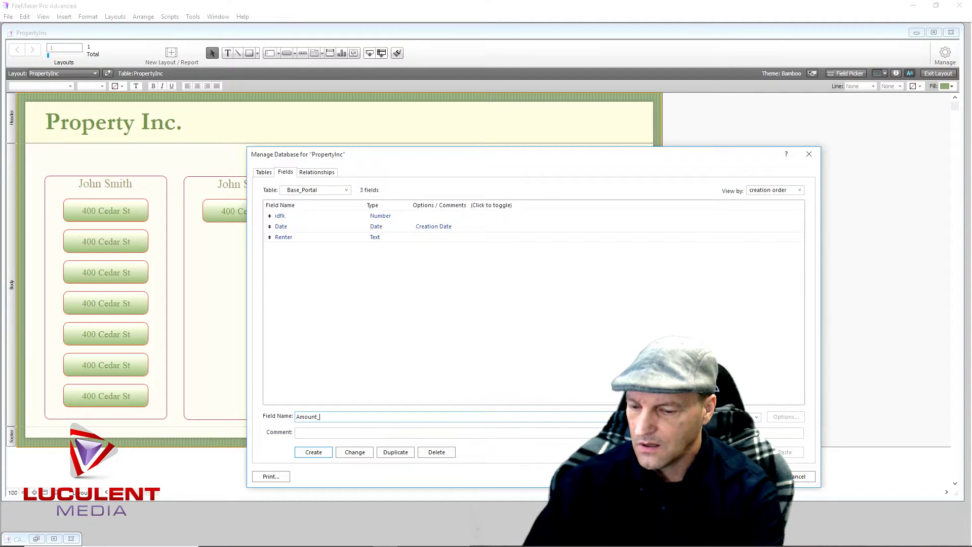
type("Rent")
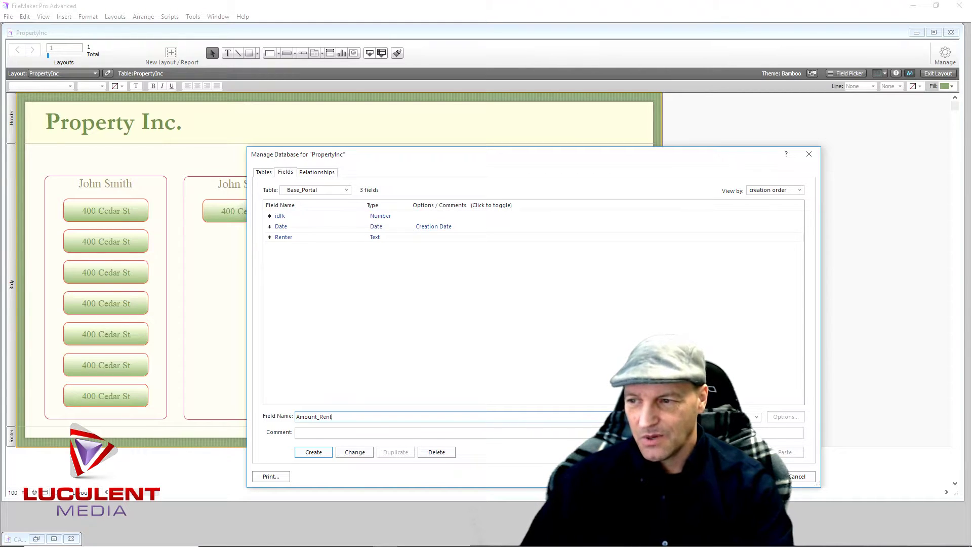
key("Return")
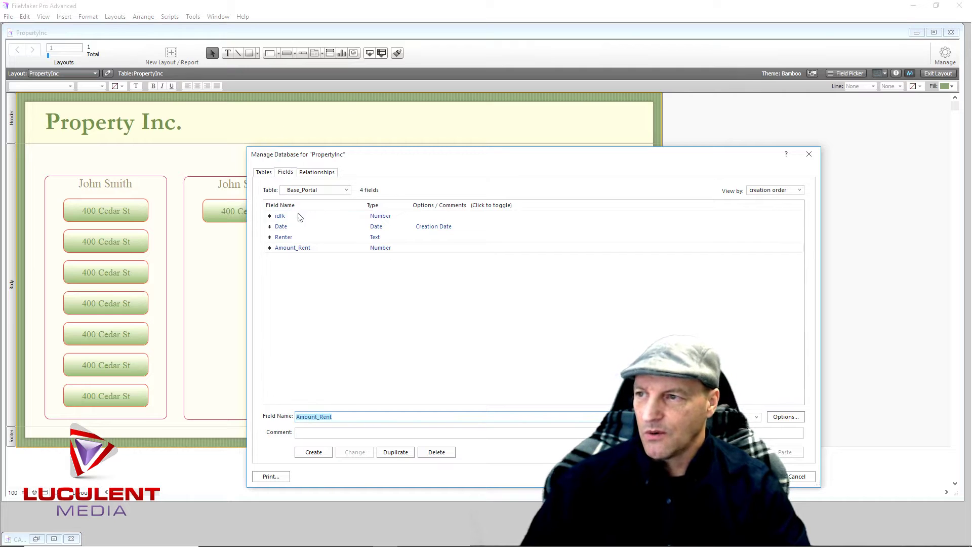
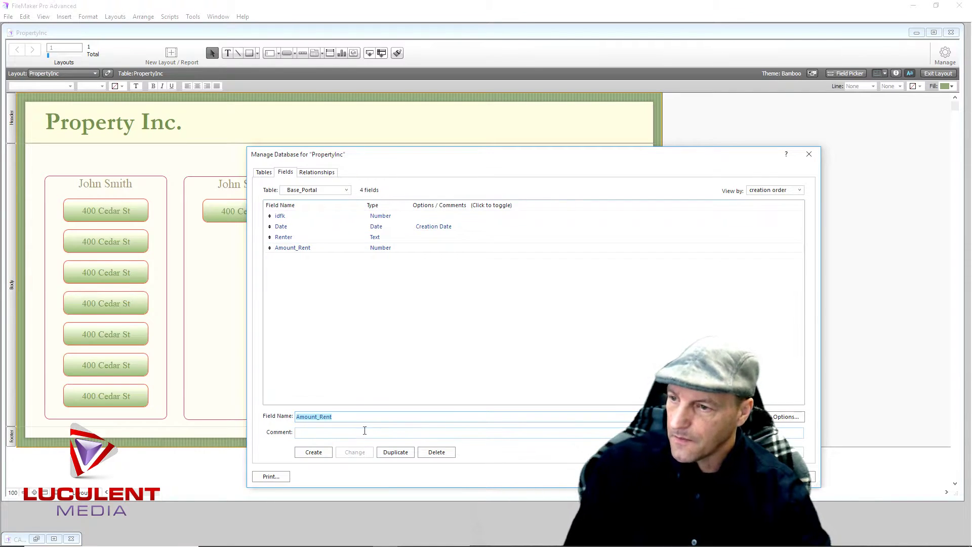
Close Manage Database, keeping the new Base_Portal fields idfk, Date, Renter and Amount_Rent
left_click(790, 476)
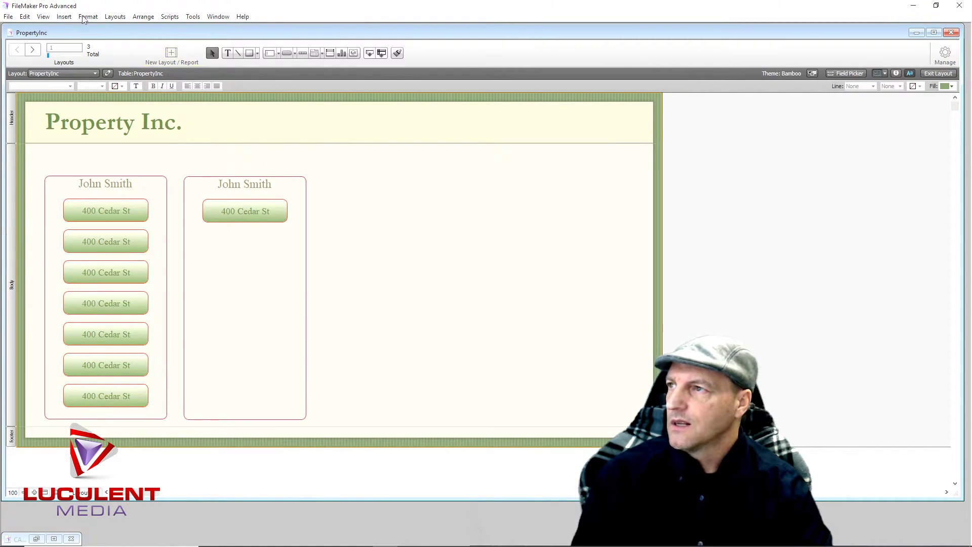
Create a Computer Form layout named Properties that shows records from Base_Data
left_click(116, 17)
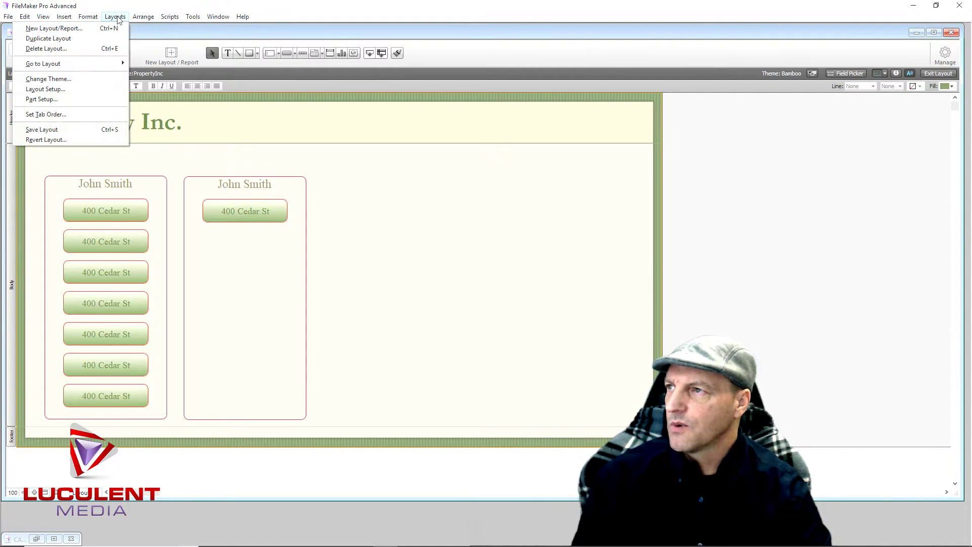
left_click(82, 34)
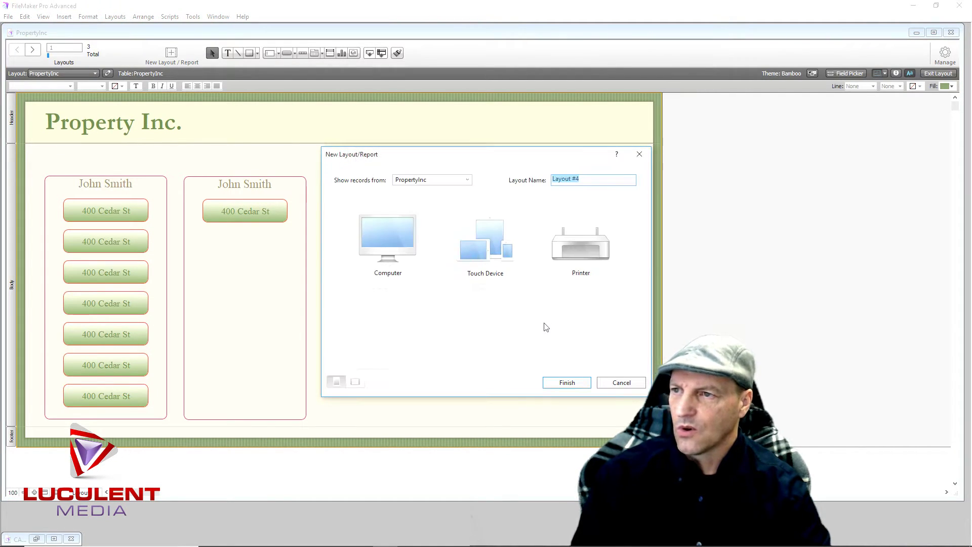
left_click(467, 180)
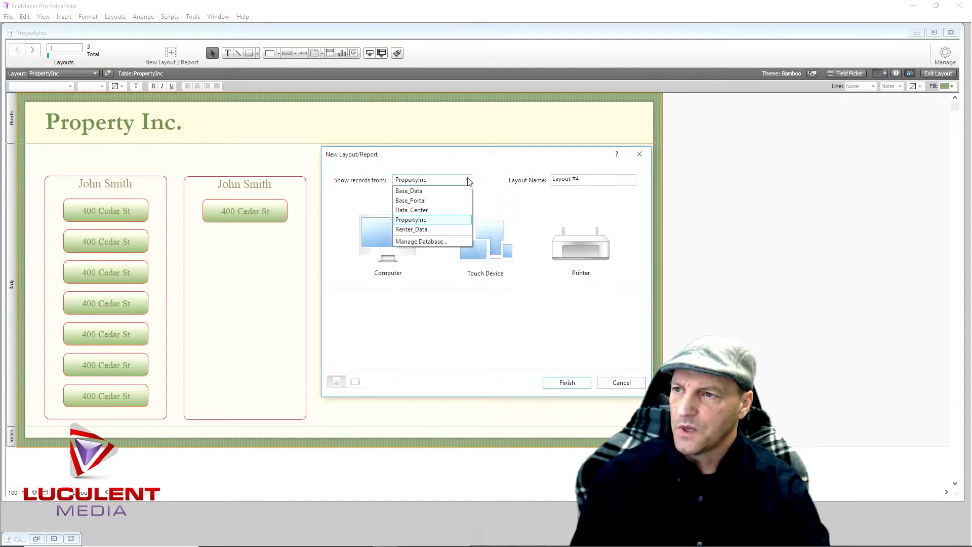
left_click(430, 195)
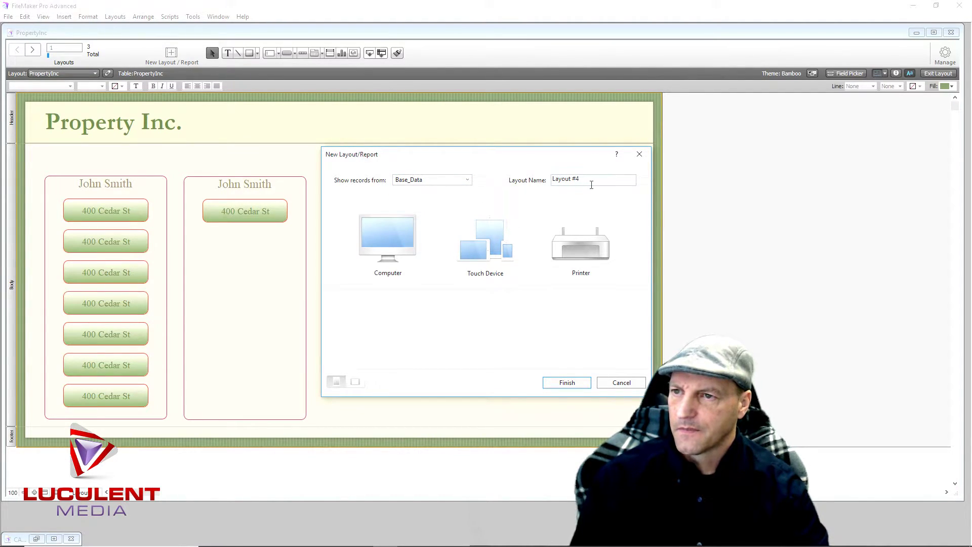
left_click_drag(591, 181, 552, 183)
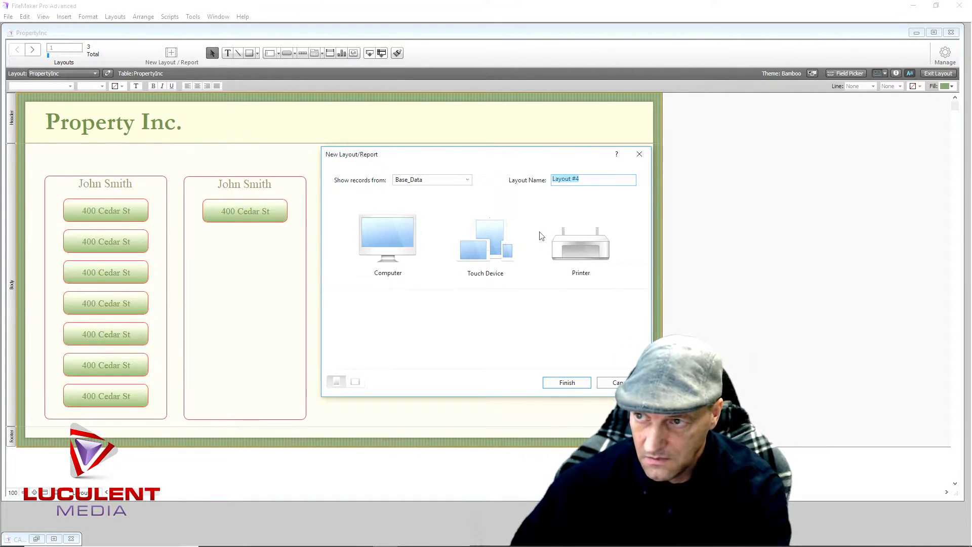
type("P")
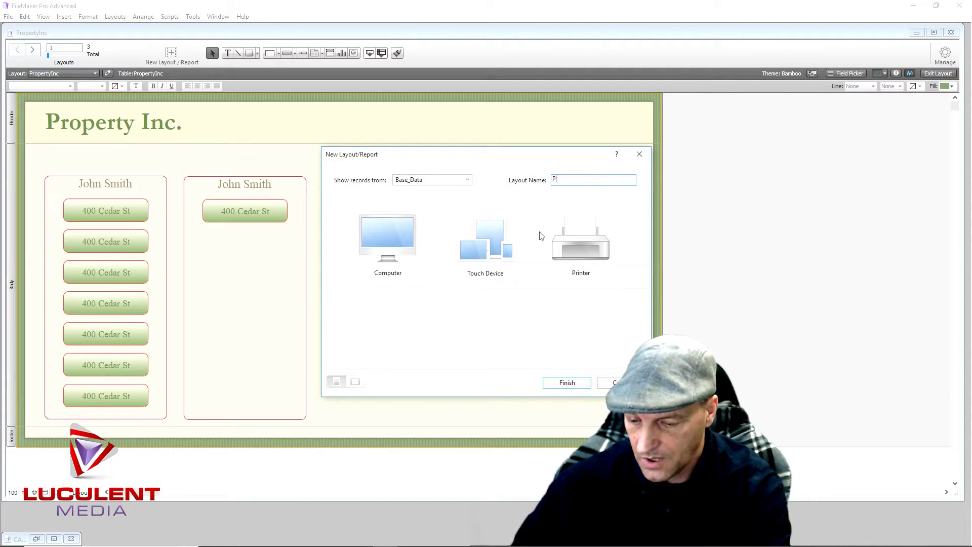
type("roperties")
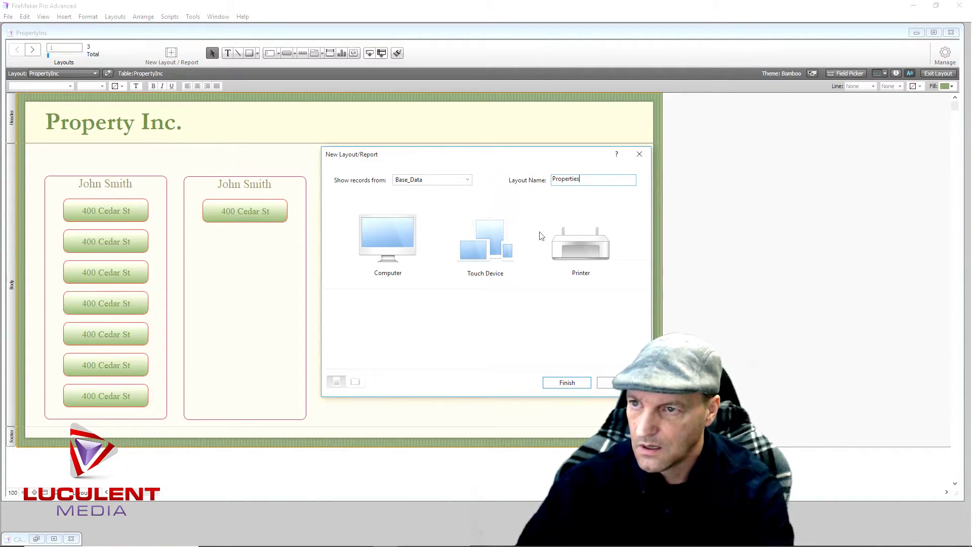
left_click(396, 234)
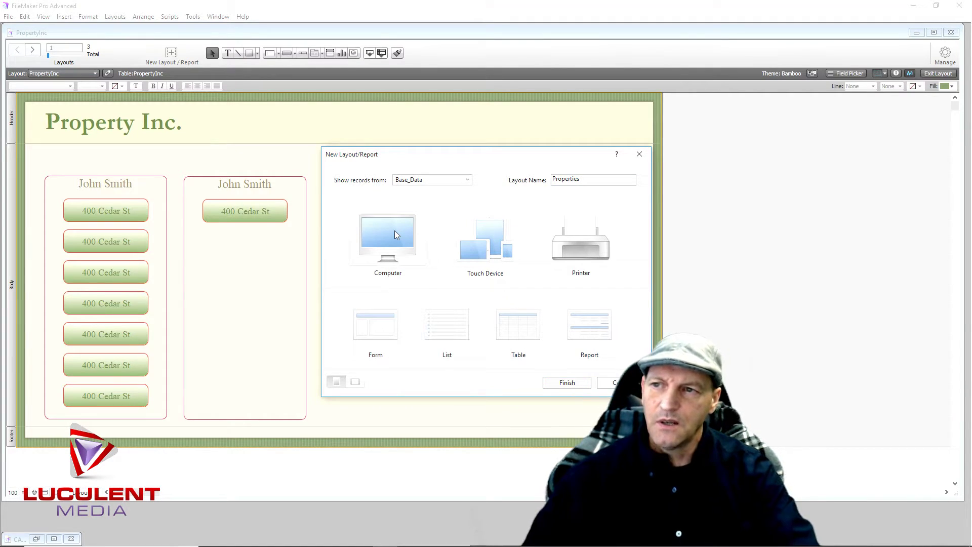
left_click(384, 321)
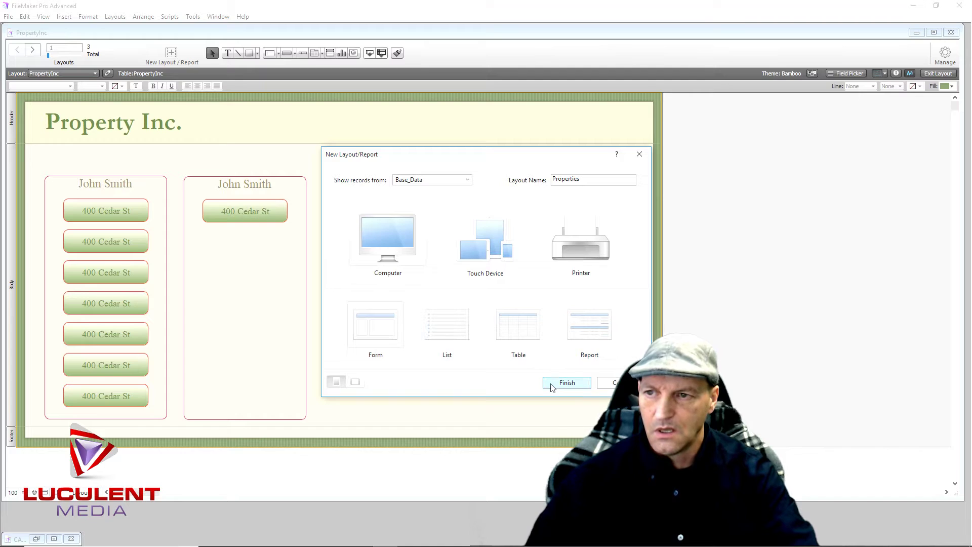
left_click(552, 385)
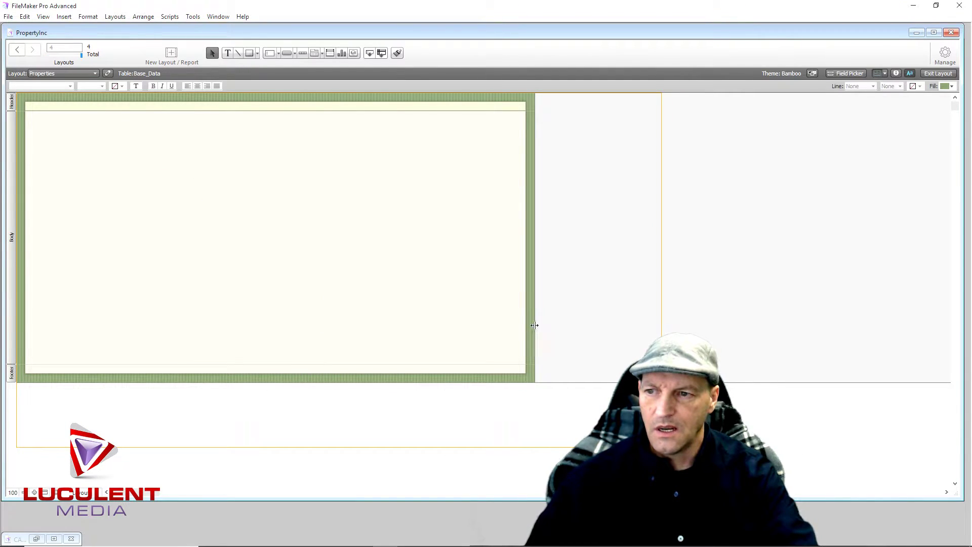
Widen the Properties body to about 1272 pt, make it taller, and adjust the footer band
left_click_drag(535, 325, 660, 319)
left_click_drag(347, 363, 346, 435)
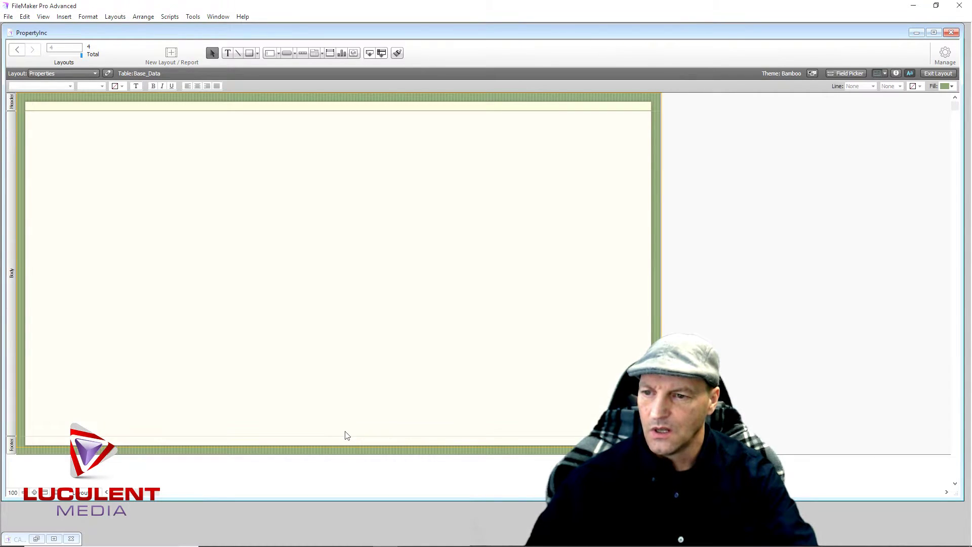
left_click_drag(347, 454, 345, 430)
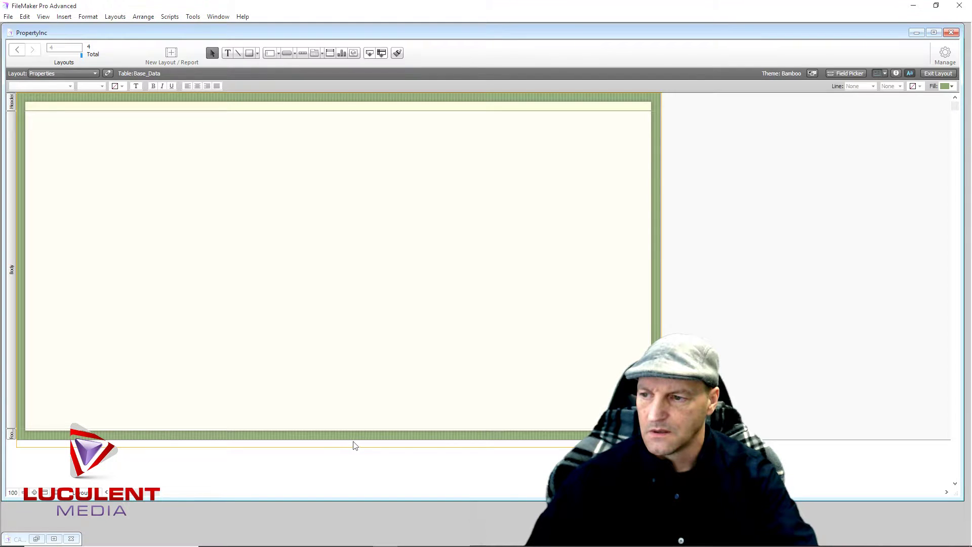
left_click_drag(351, 438, 351, 446)
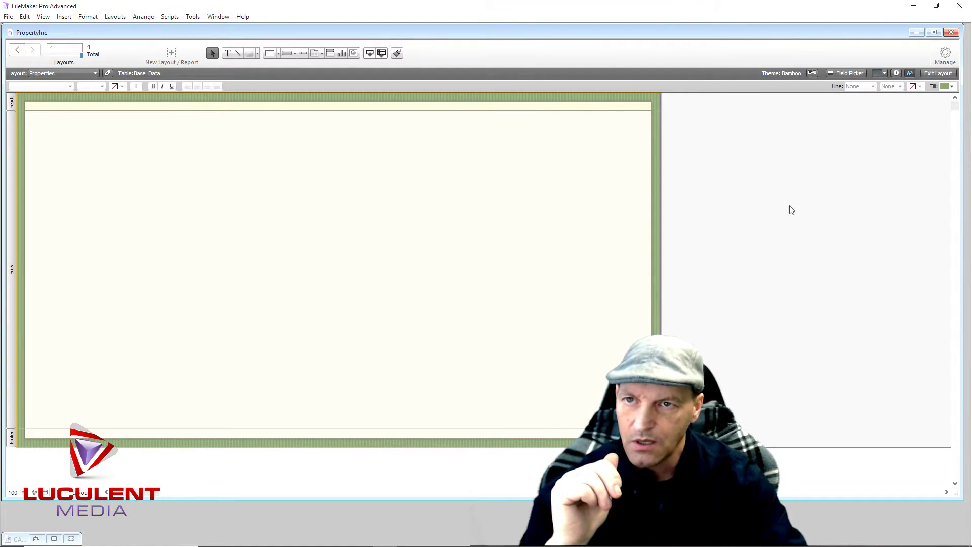
Show the Base_Data Field Picker and choose the Tab Control drawing tool
left_click(850, 75)
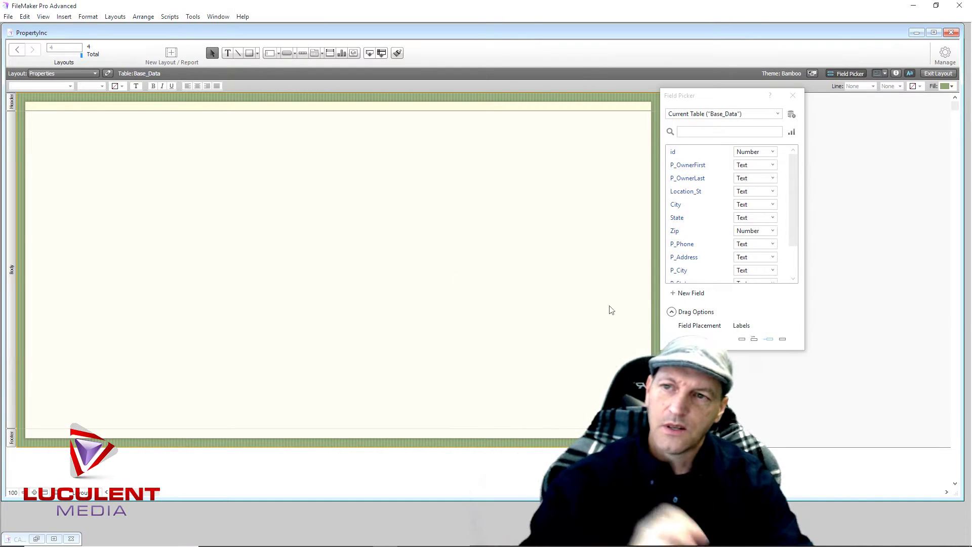
mouse_move(793, 211)
left_mouse_down()
mouse_move(792, 258)
mouse_move(791, 189)
mouse_move(799, 250)
mouse_move(798, 213)
left_mouse_up()
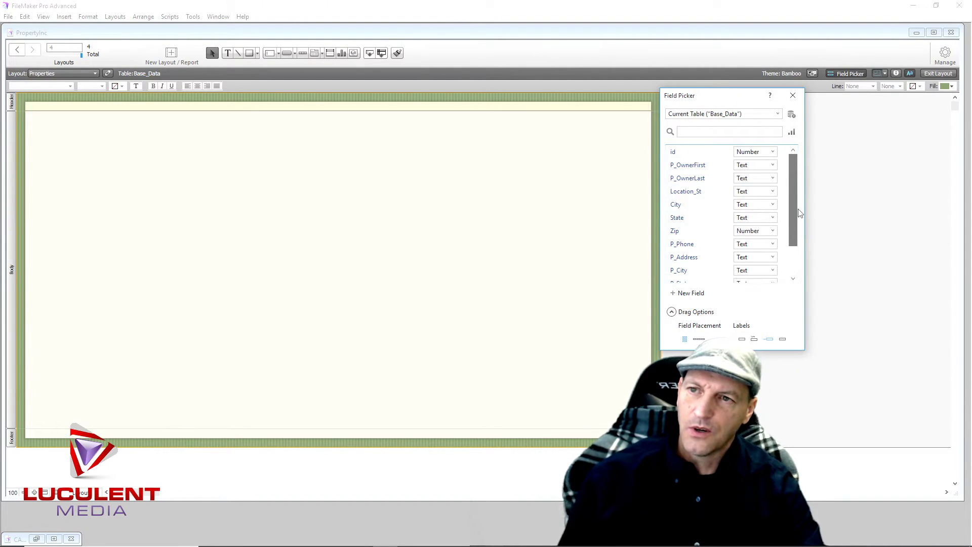
left_click(853, 206)
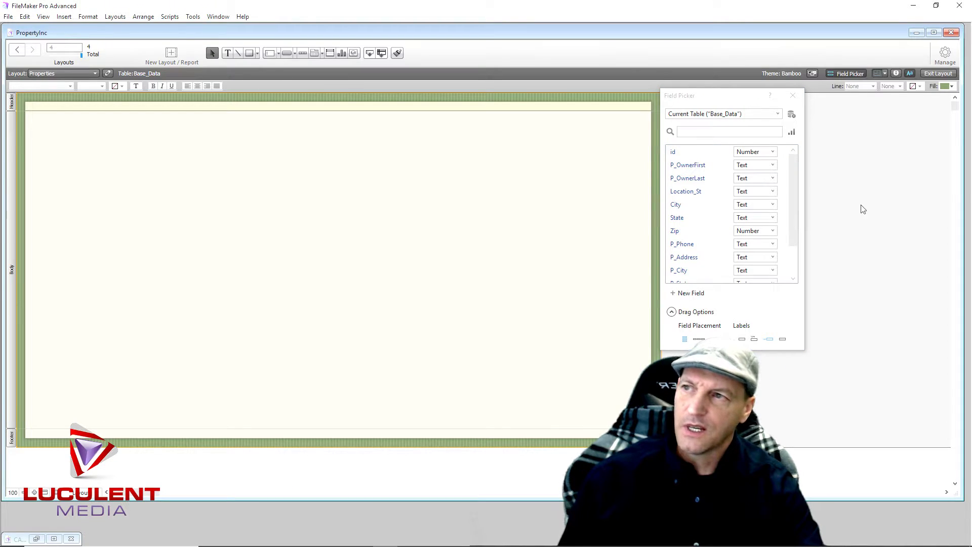
left_click(323, 54)
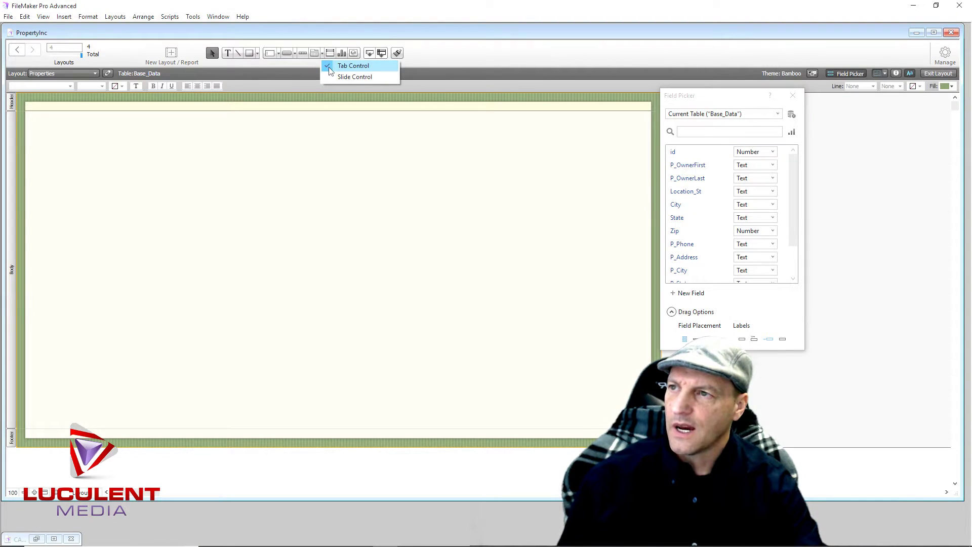
left_click(329, 67)
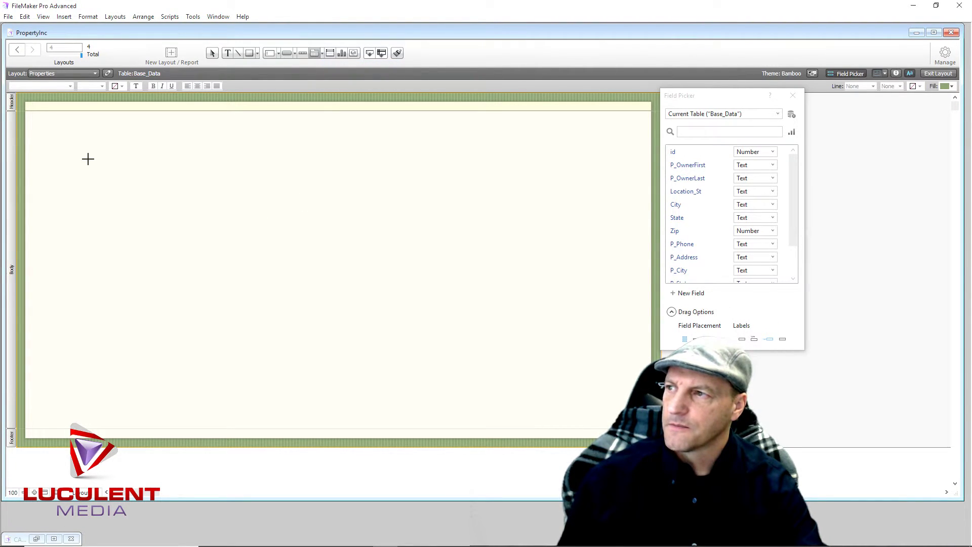
Draw a tab panel in the body's upper-left with tabs Property, Ownership, Renter and Repairs
left_click_drag(71, 178, 353, 415)
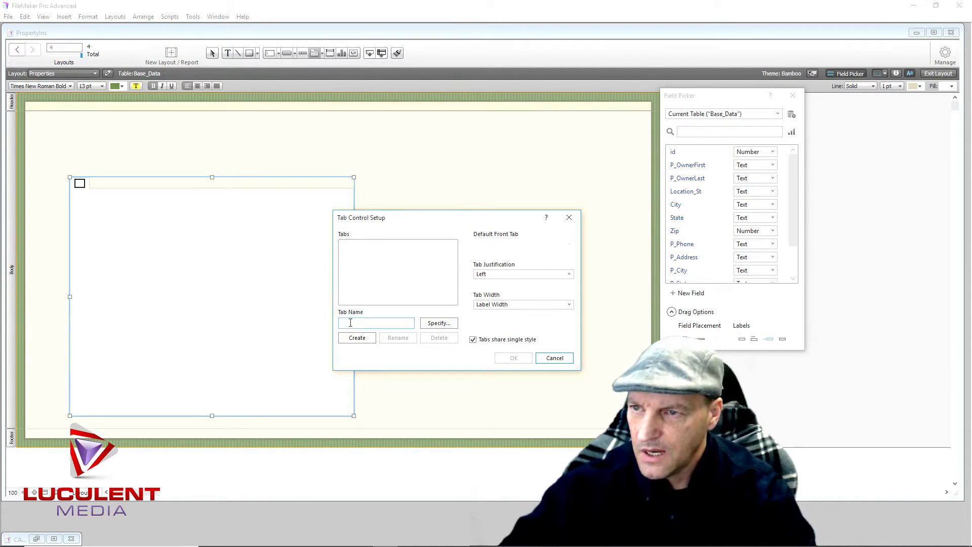
type("Property")
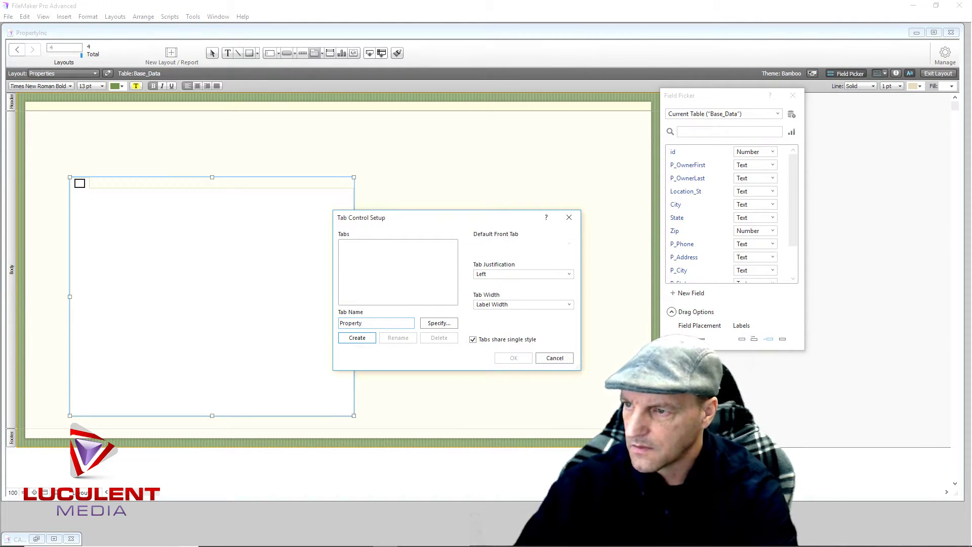
left_click(372, 340)
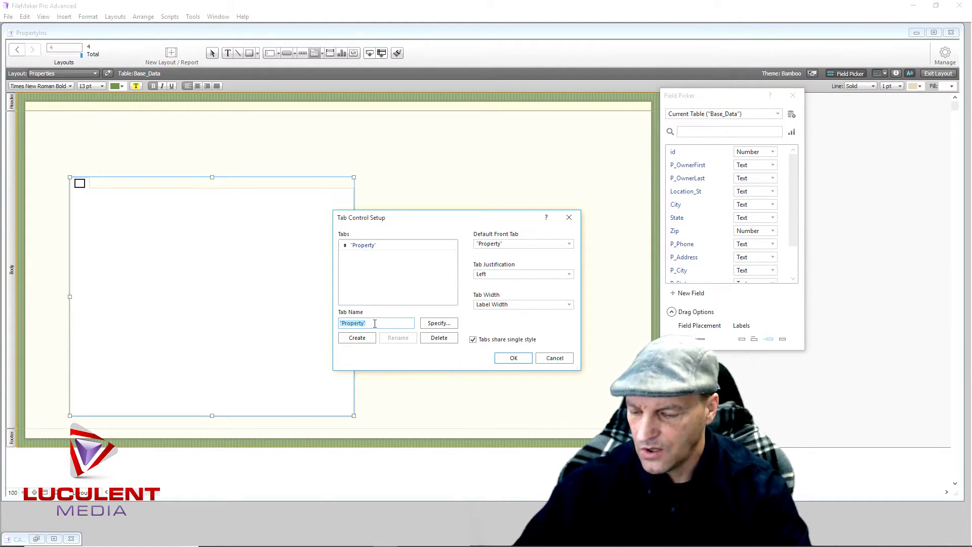
type("Ownership")
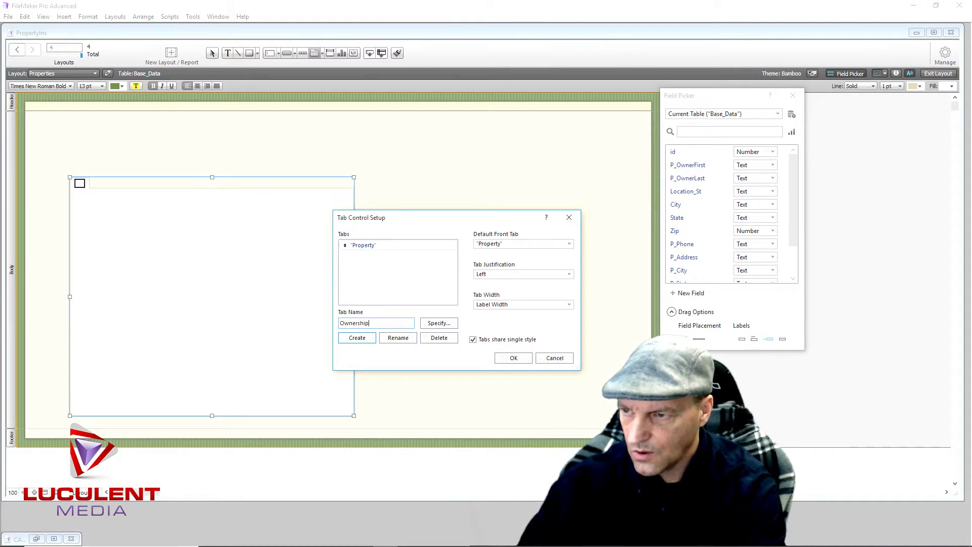
left_click(357, 337)
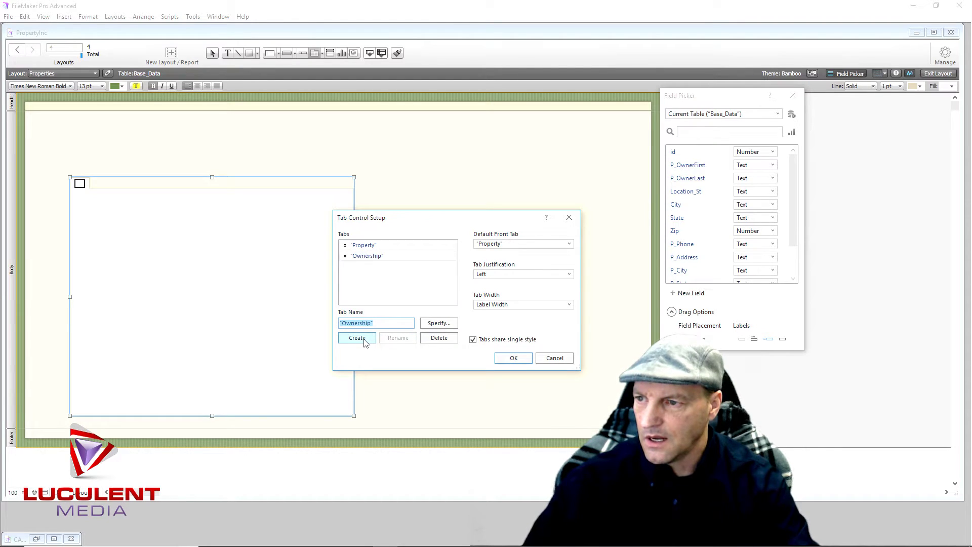
type("Renter")
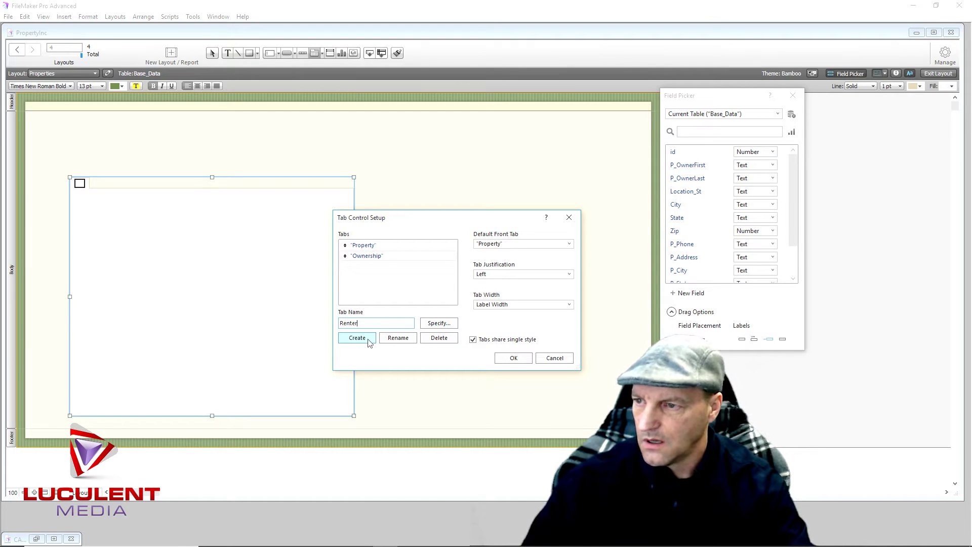
left_click(369, 343)
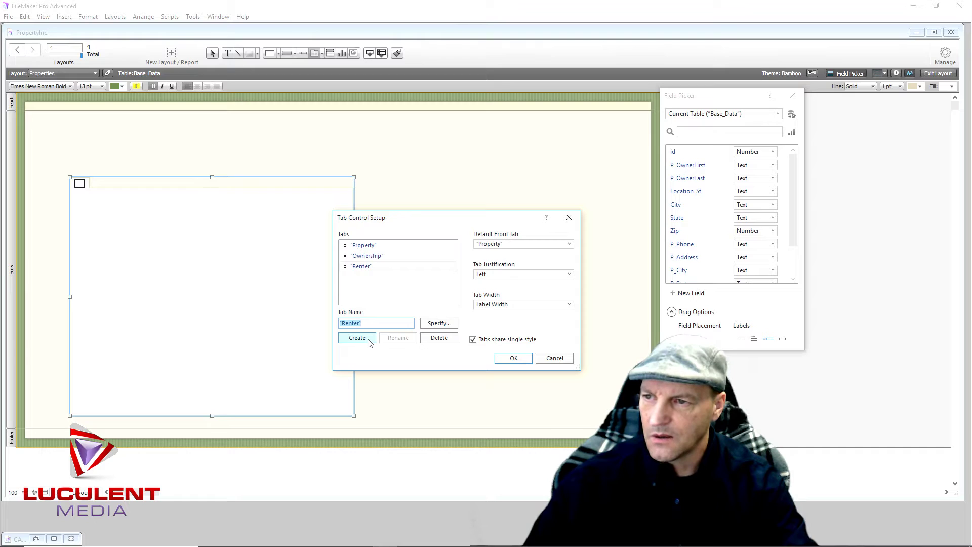
type("R")
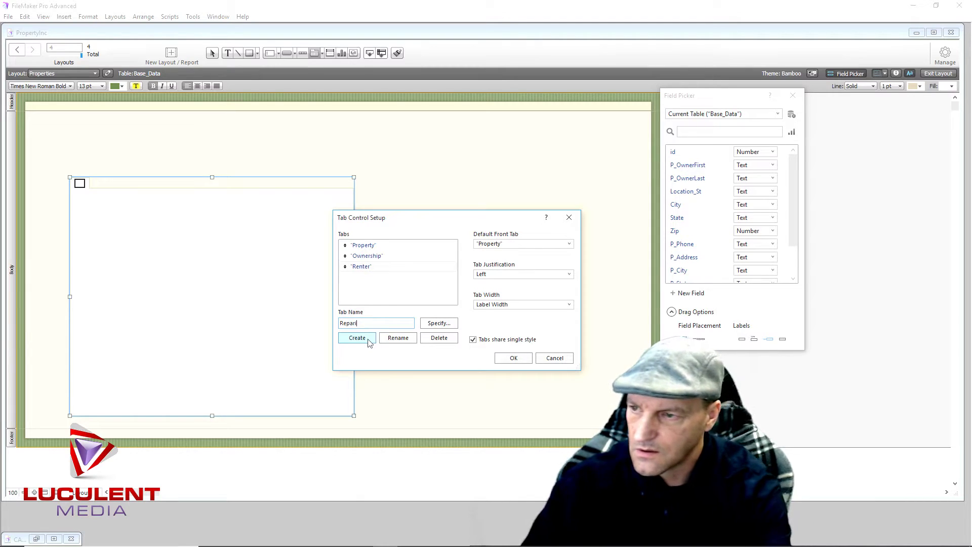
type("epairs")
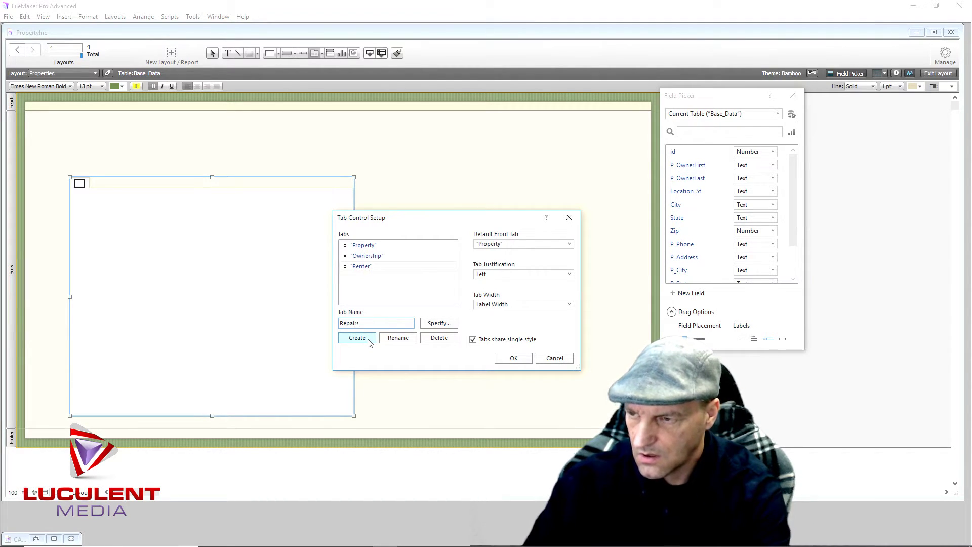
left_click(357, 338)
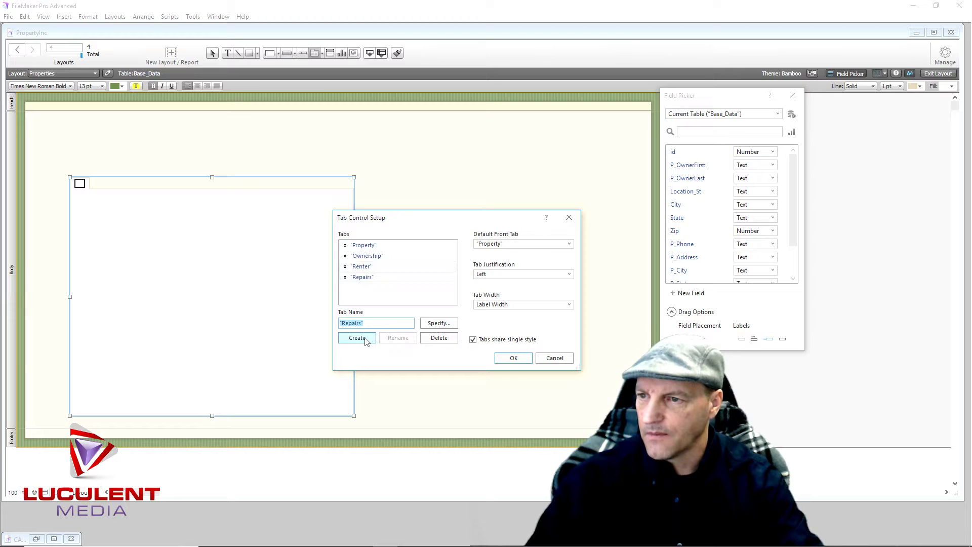
Confirm the four tabs and widen the tab panel slightly to the right
left_click(512, 358)
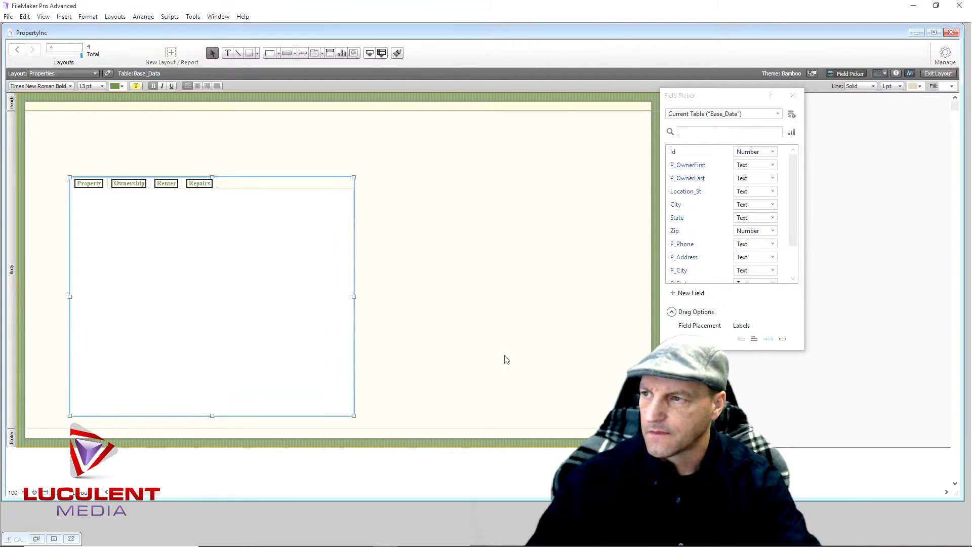
left_click(264, 155)
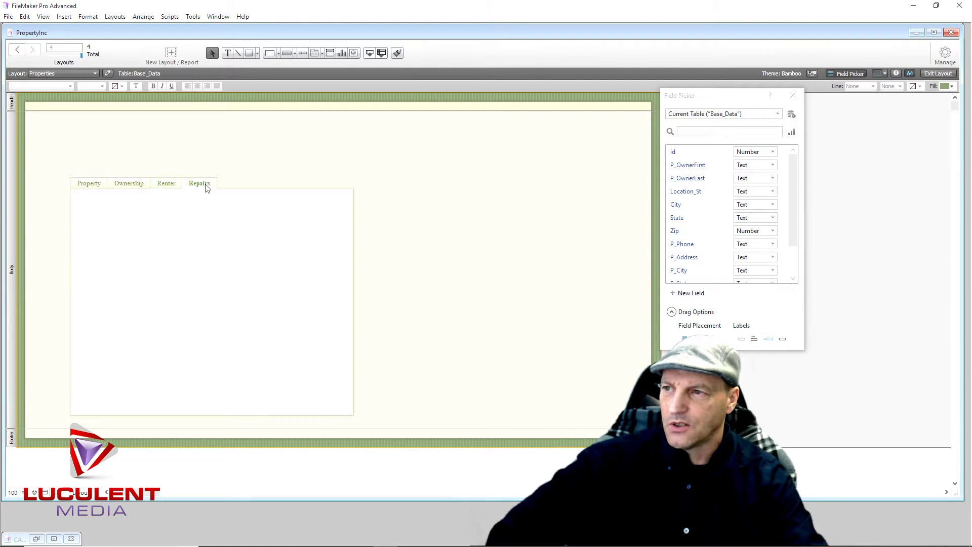
left_click(355, 260)
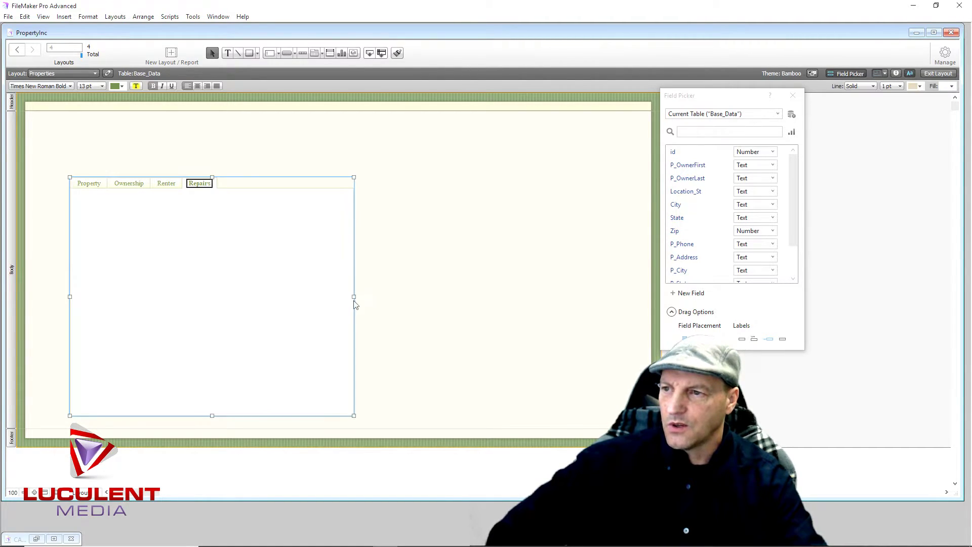
left_click_drag(355, 297, 377, 299)
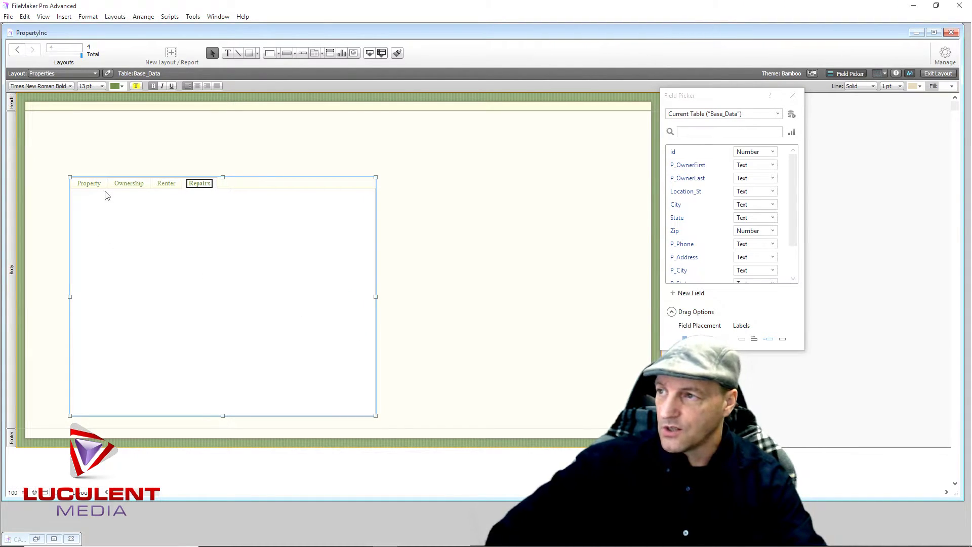
Preview the Repairs tab, show the Inspector, and reopen Tab Control Setup
left_click(79, 185)
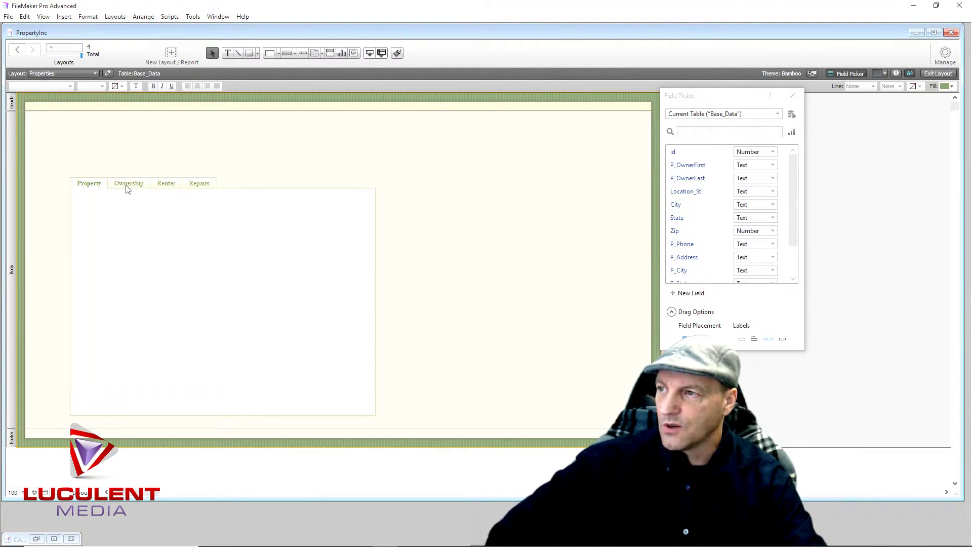
left_click(201, 183)
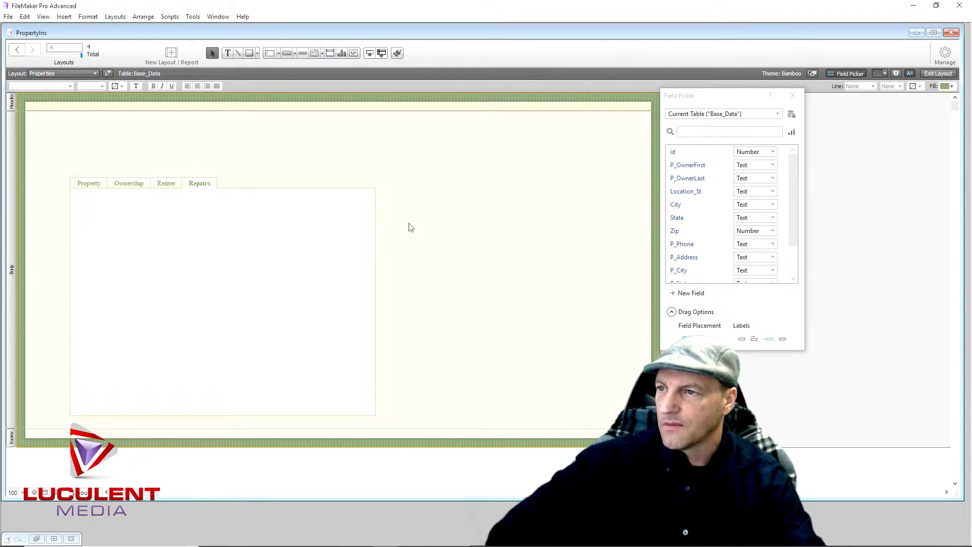
left_click(376, 228)
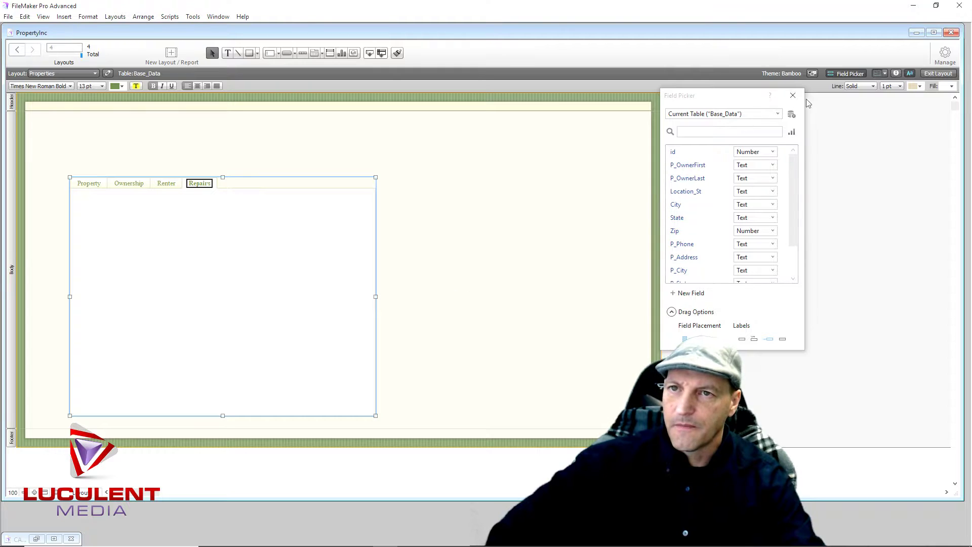
left_click(897, 74)
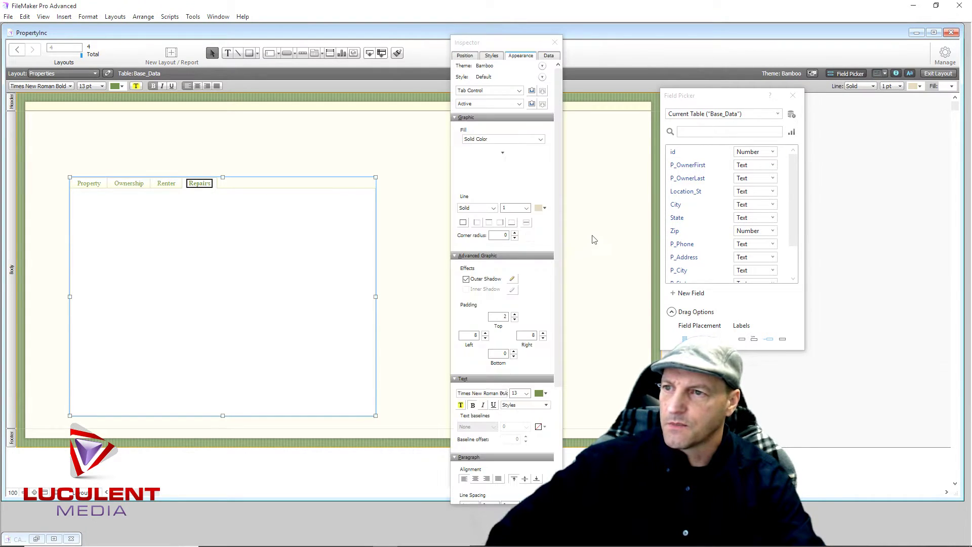
left_click(285, 181)
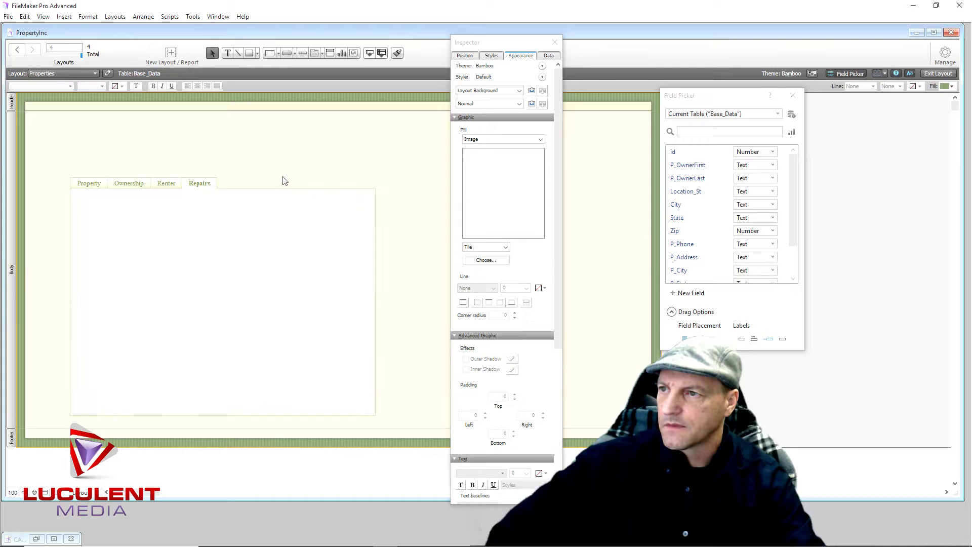
double_click(375, 253)
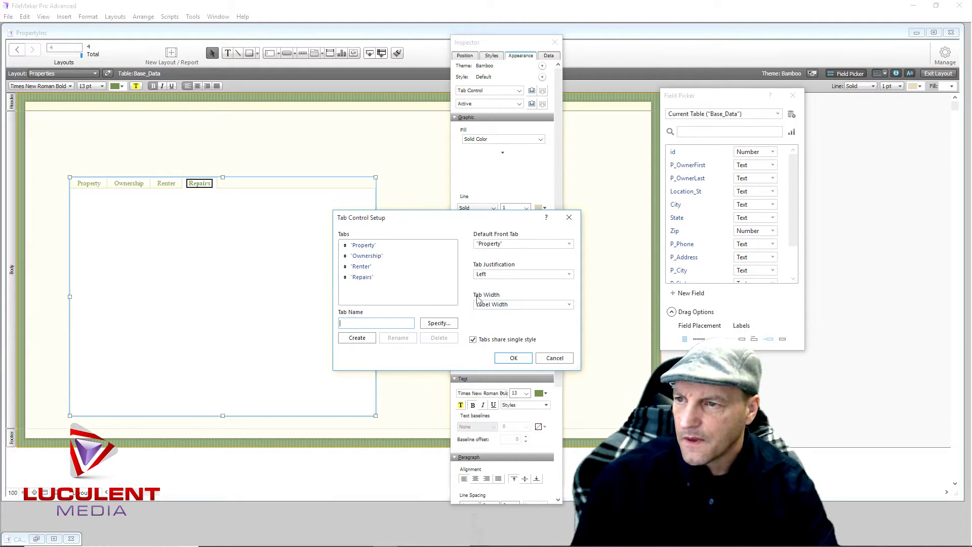
Give every tab a fixed width of 125 points
left_click(570, 305)
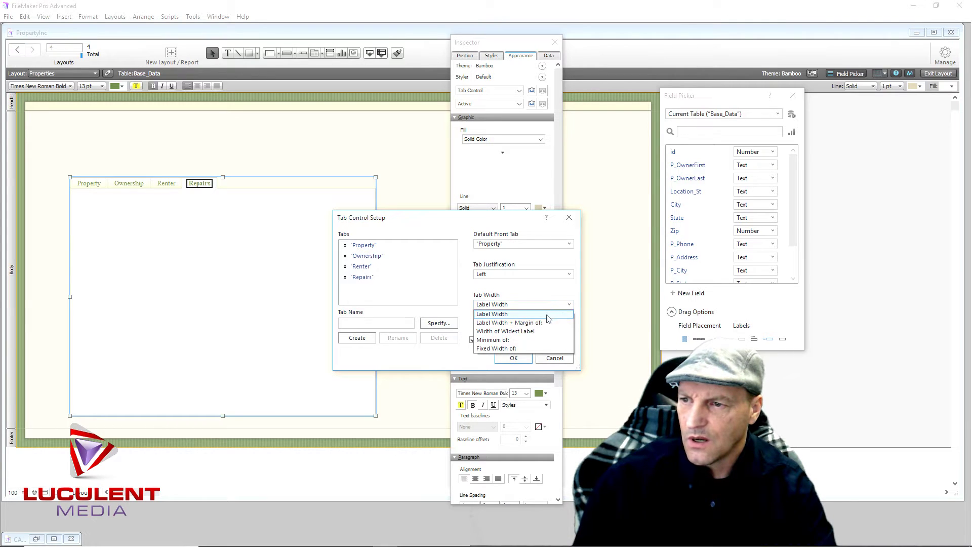
left_click(527, 351)
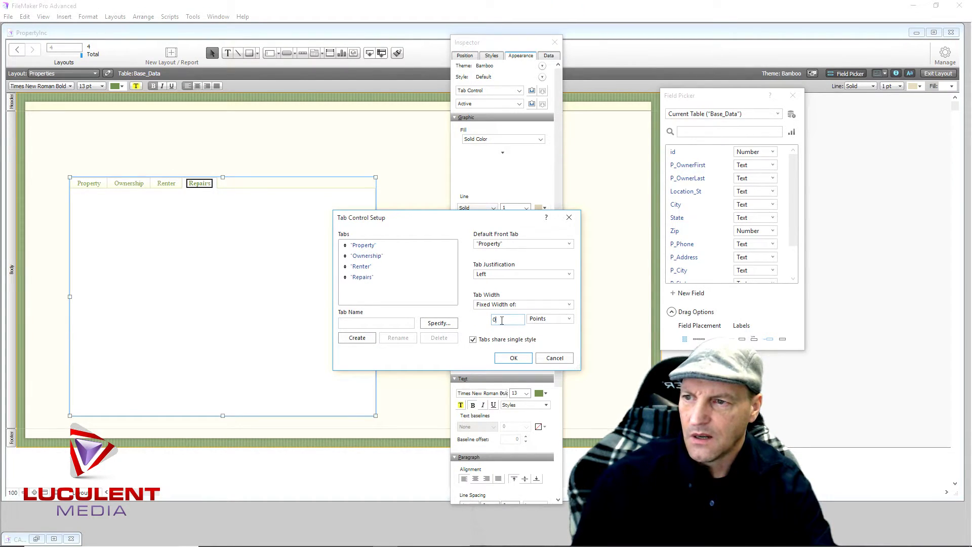
type("12")
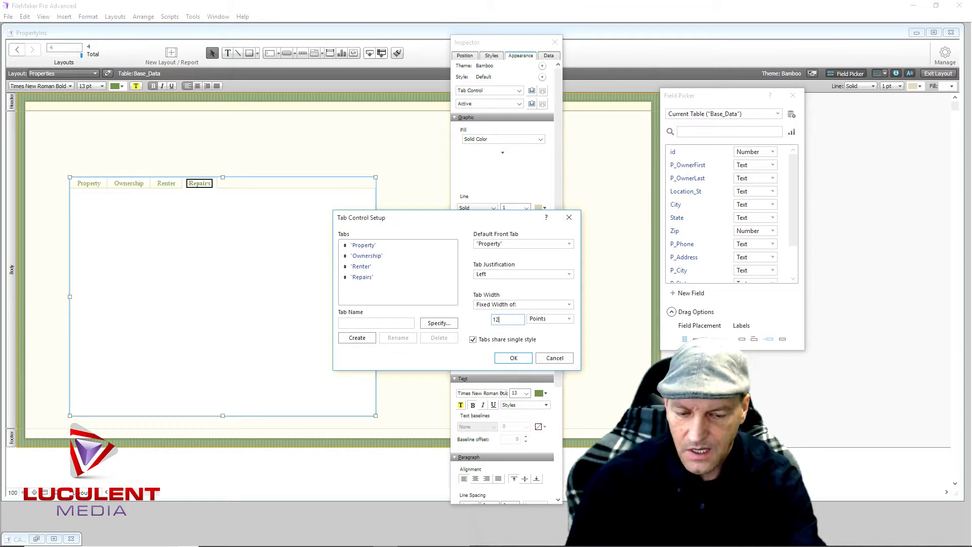
type("5")
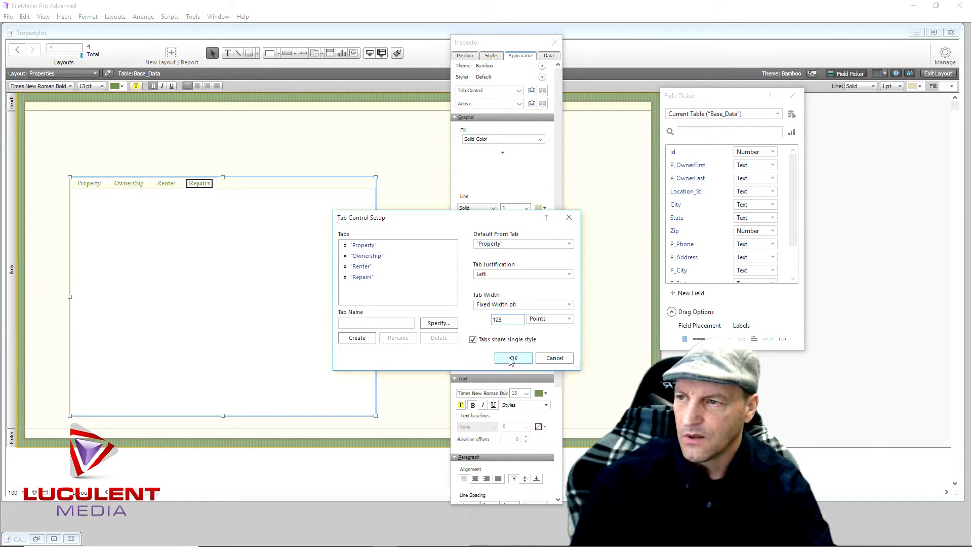
left_click(513, 358)
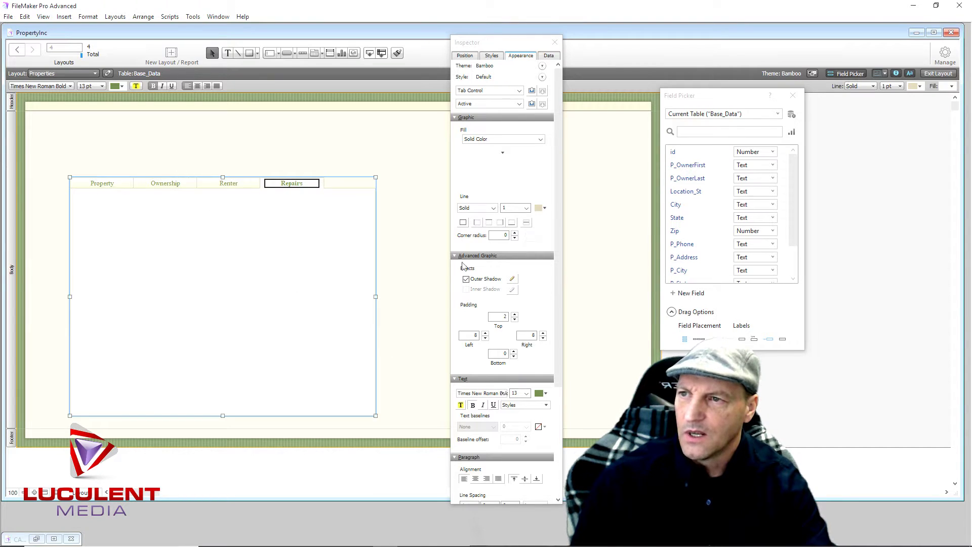
right_click(376, 252)
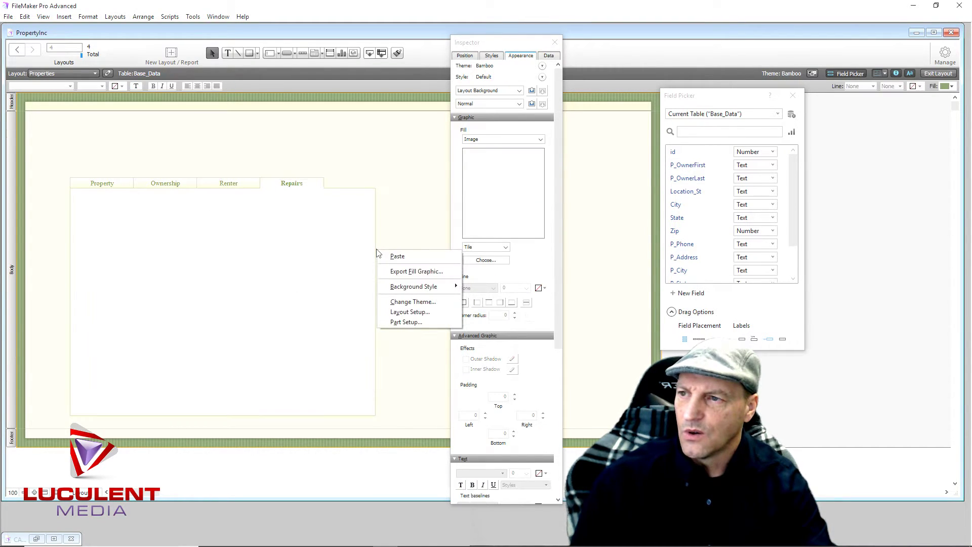
double_click(375, 251)
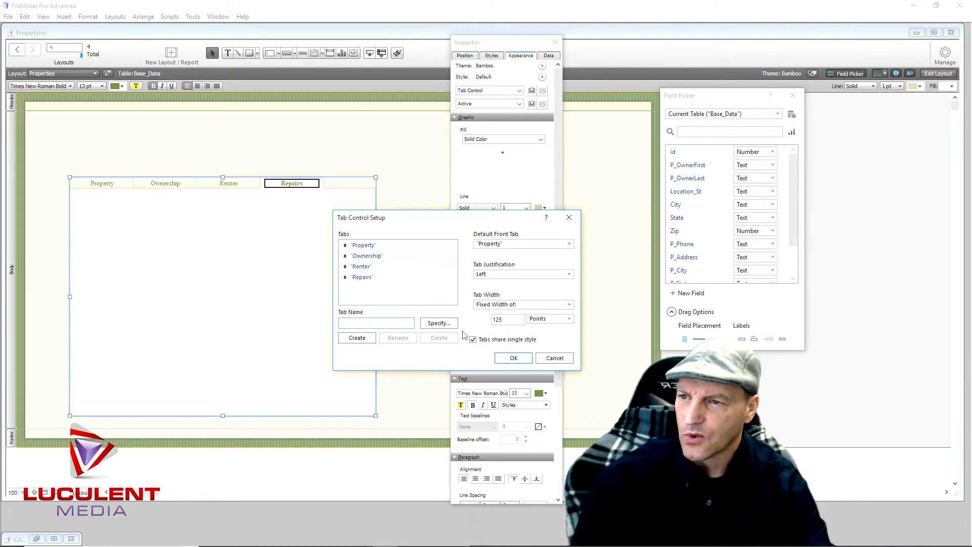
left_click(513, 358)
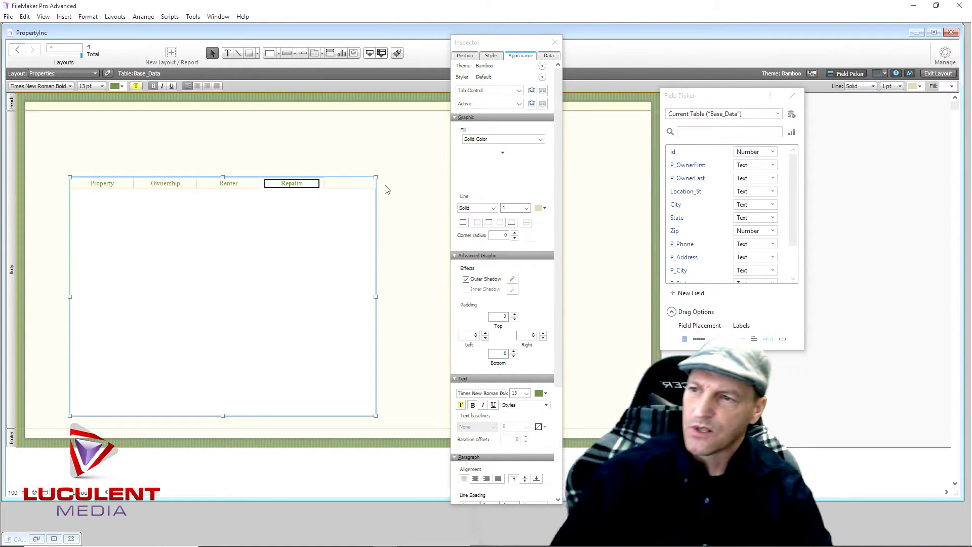
Turn off the tab panel's outer shadow, preview the tabs, and close the Inspector
left_click(466, 281)
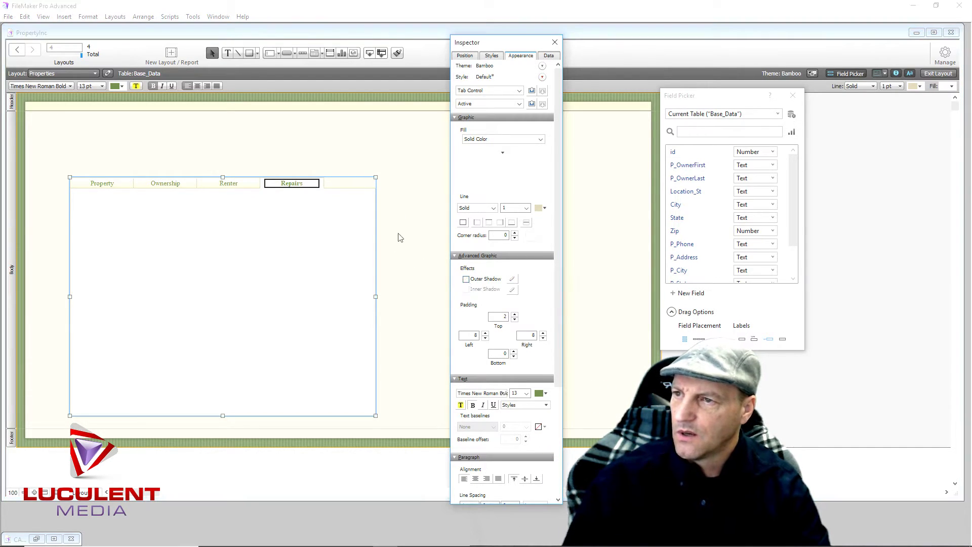
left_click(408, 221)
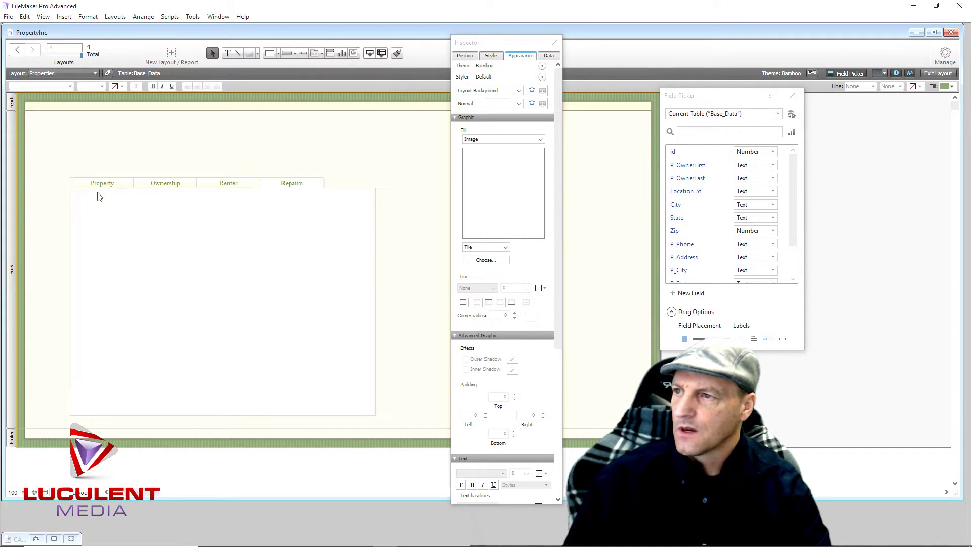
left_click(212, 184)
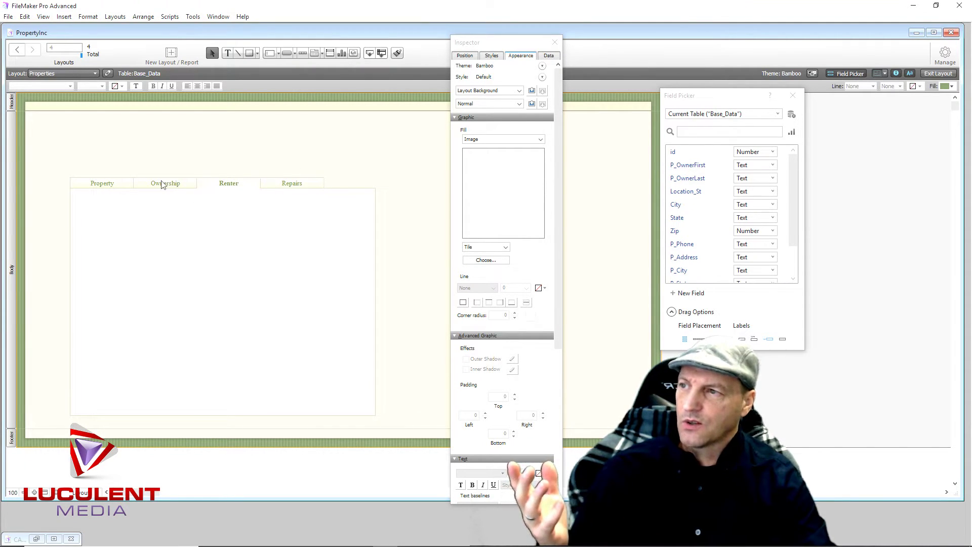
left_click(113, 185)
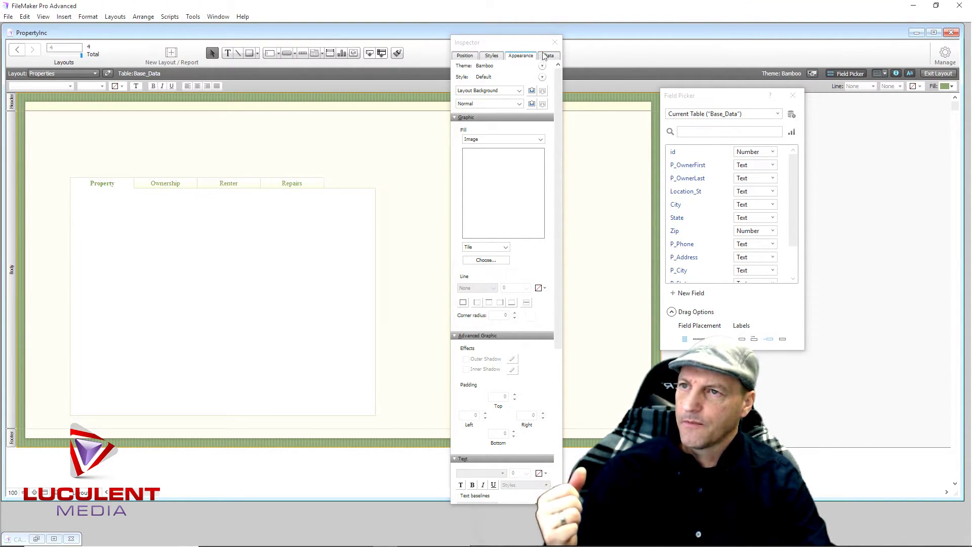
left_click(555, 42)
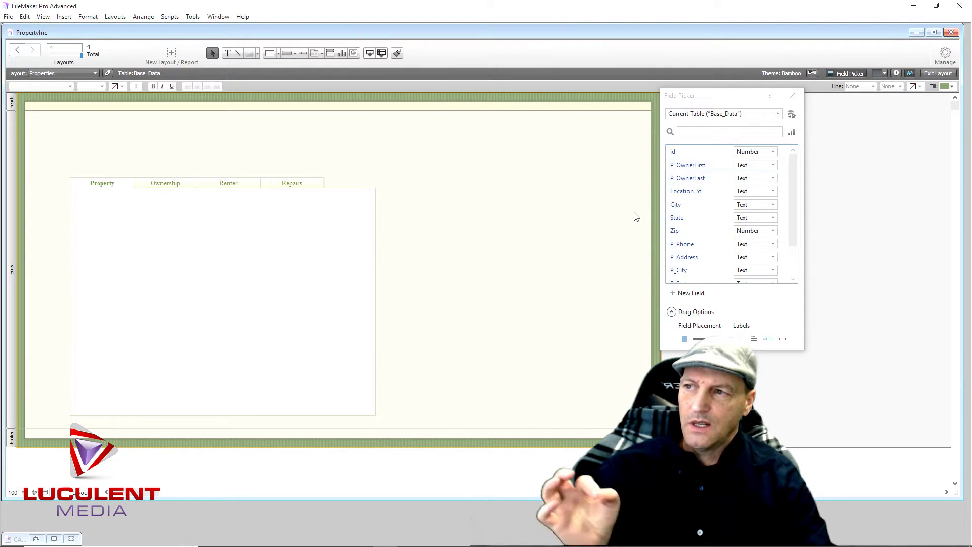
left_click(166, 207)
Move the tab panel up and left, bring Ownership to front, and change Field Picker label placement
mouse_move(206, 253)
left_mouse_down()
mouse_move(197, 217)
mouse_move(189, 227)
mouse_move(198, 242)
left_mouse_up()
left_click(415, 244)
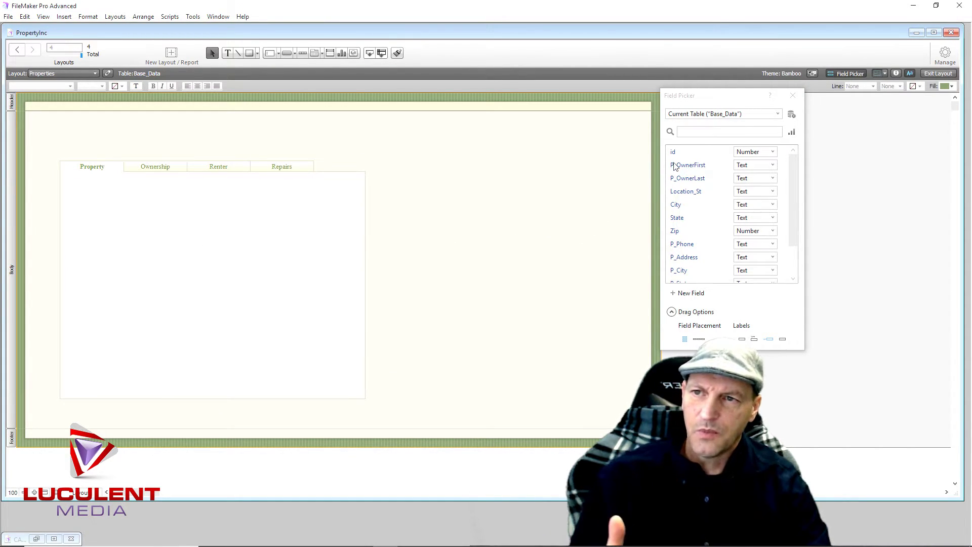
left_click(166, 167)
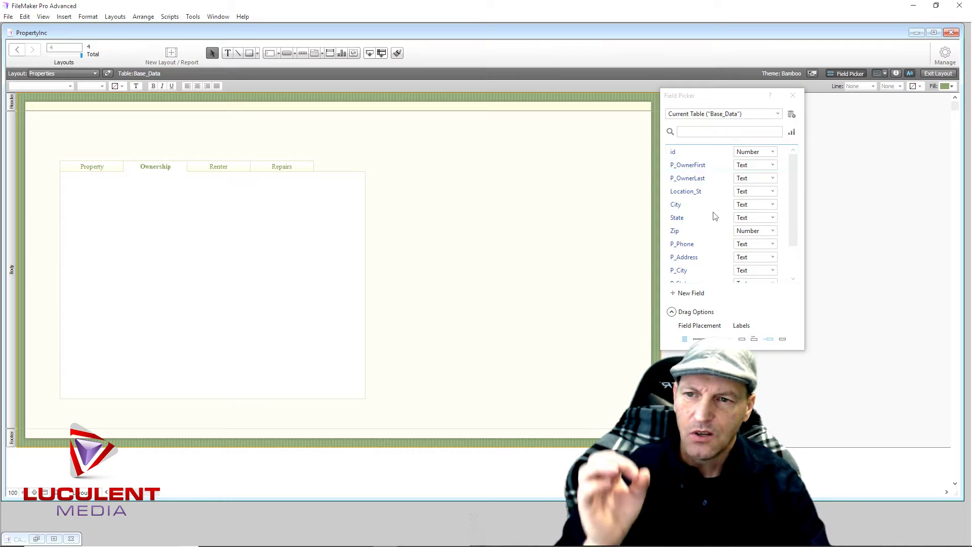
left_click(755, 340)
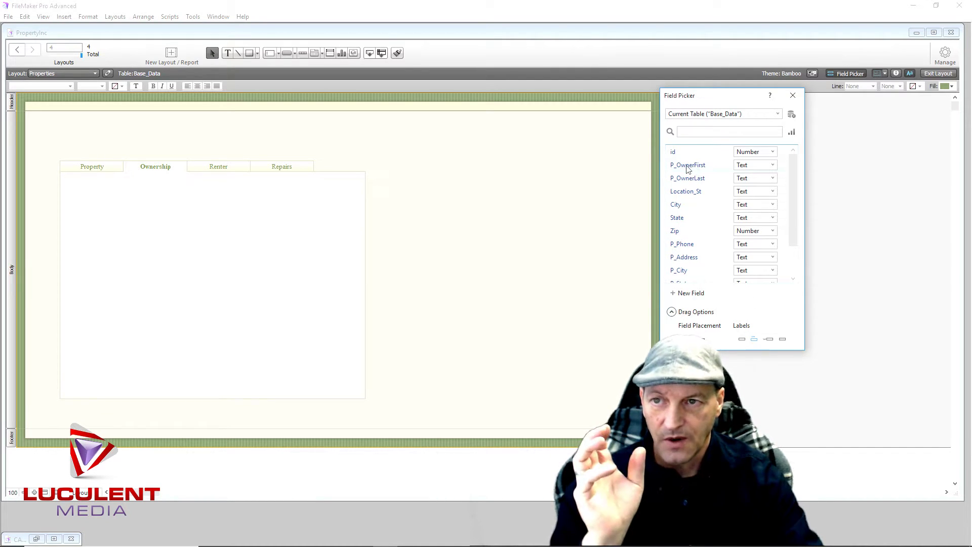
Place P_OwnerFirst, P_OwnerLast, Location_St, City, State and Zip on the Ownership tab
left_click_drag(689, 169, 71, 191)
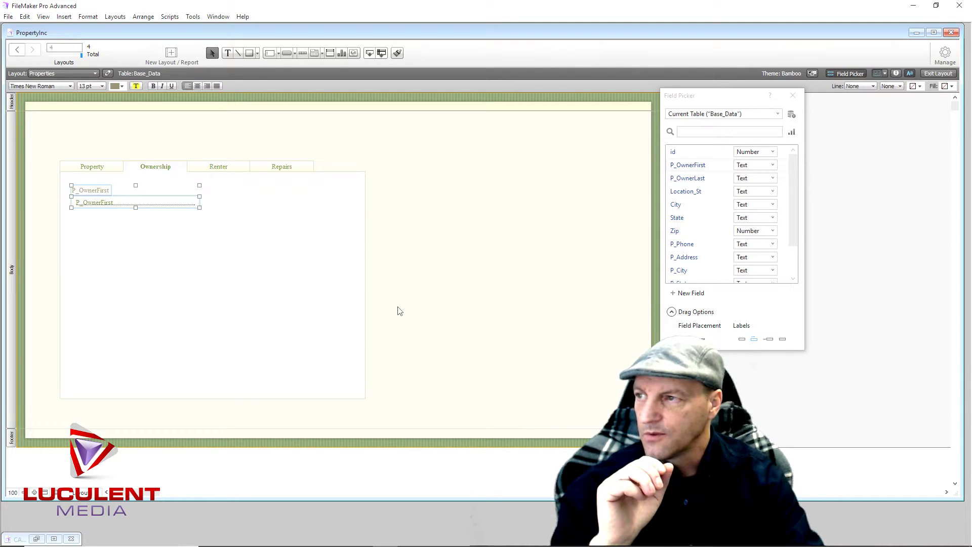
left_click_drag(689, 179, 71, 217)
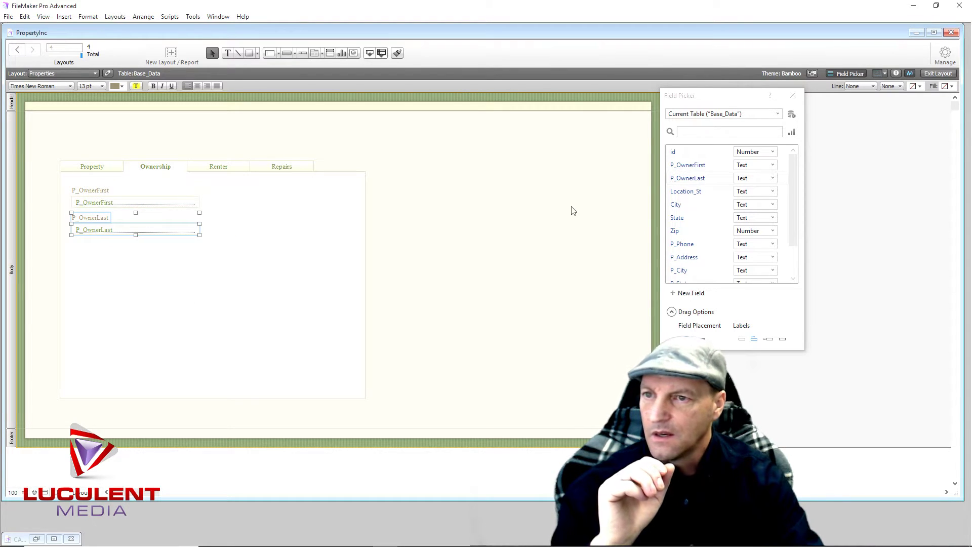
left_click_drag(688, 197, 70, 246)
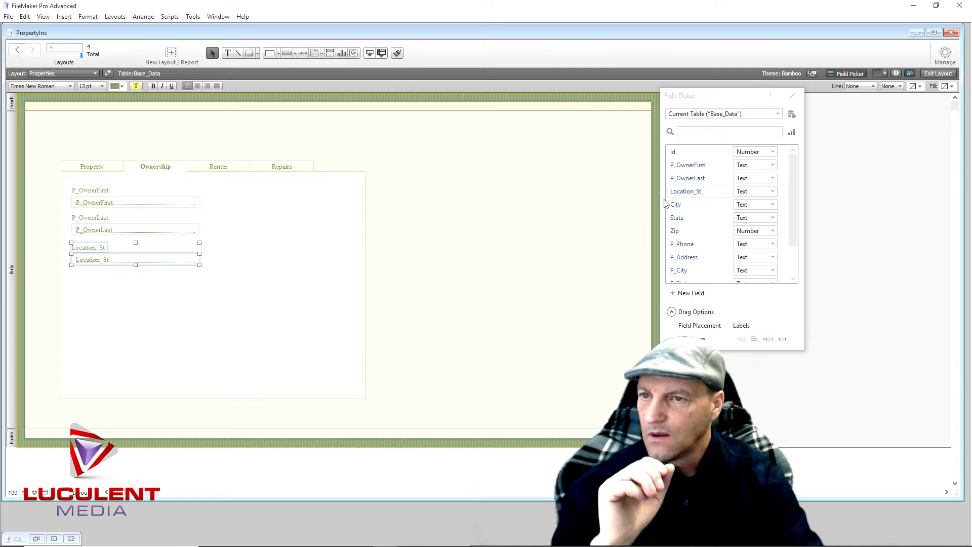
left_click_drag(676, 208, 73, 275)
left_click_drag(676, 219, 214, 276)
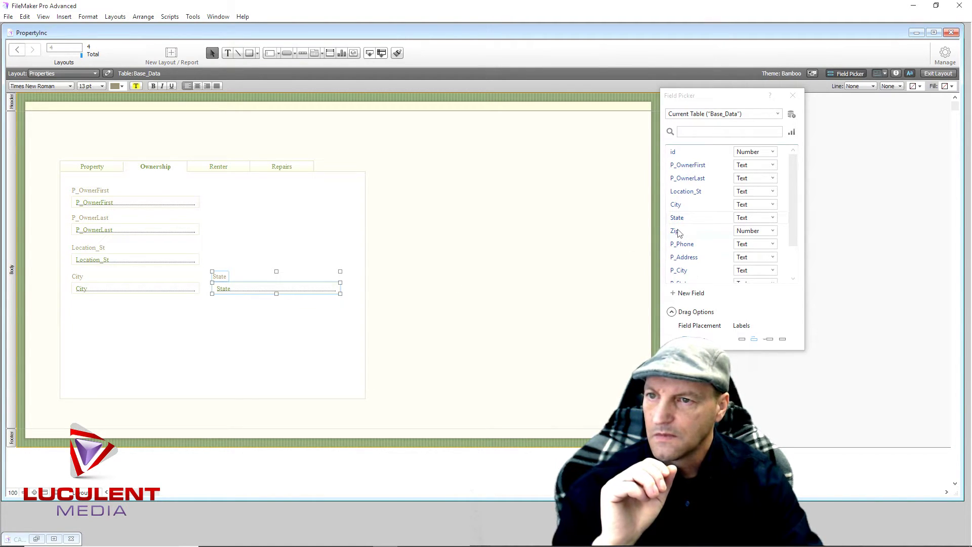
left_click_drag(676, 233, 300, 306)
left_click(271, 349)
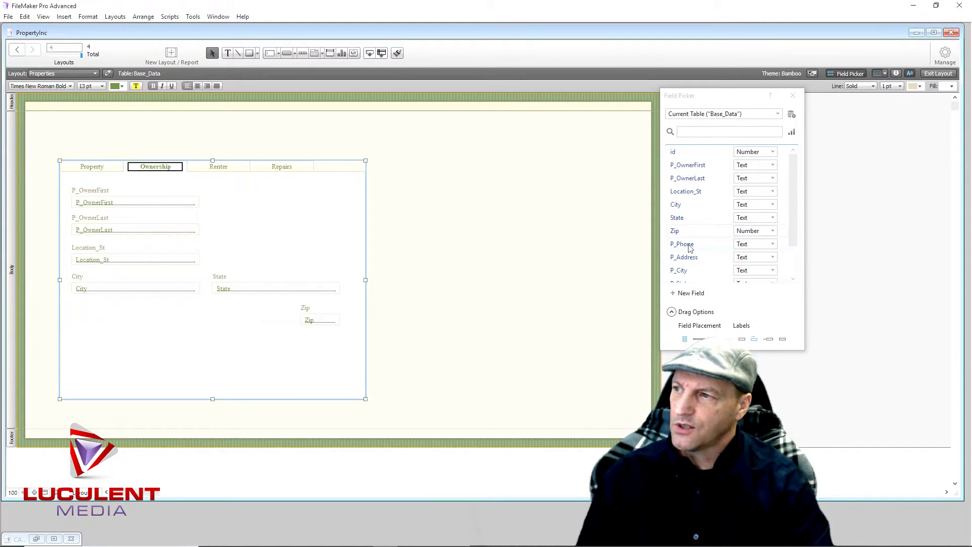
Delete the Location_St, City, State and Zip fields and their labels from the Ownership tab
left_click(88, 261)
left_click(88, 247)
left_click(92, 260, "shift")
key("Delete")
left_click(79, 283)
left_click(90, 290, "shift")
key("Delete")
left_click(222, 278)
key("Delete")
left_click(248, 296)
key("Delete")
left_click(307, 310)
key("Delete")
left_click(314, 321)
key("Delete")
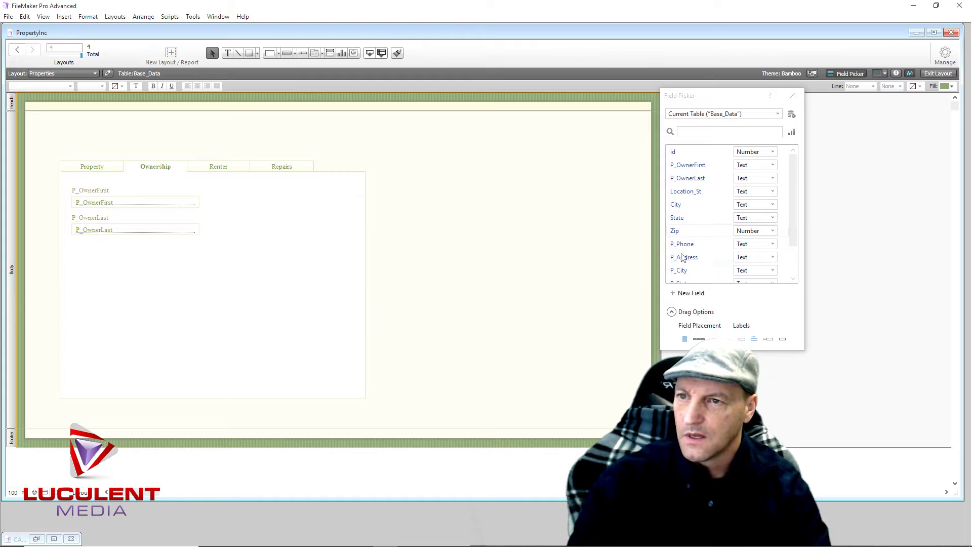
Place P_Phone, P_Address, P_City, P_State, P_Zip and Notes on the Ownership tab
left_click_drag(689, 248, 218, 186)
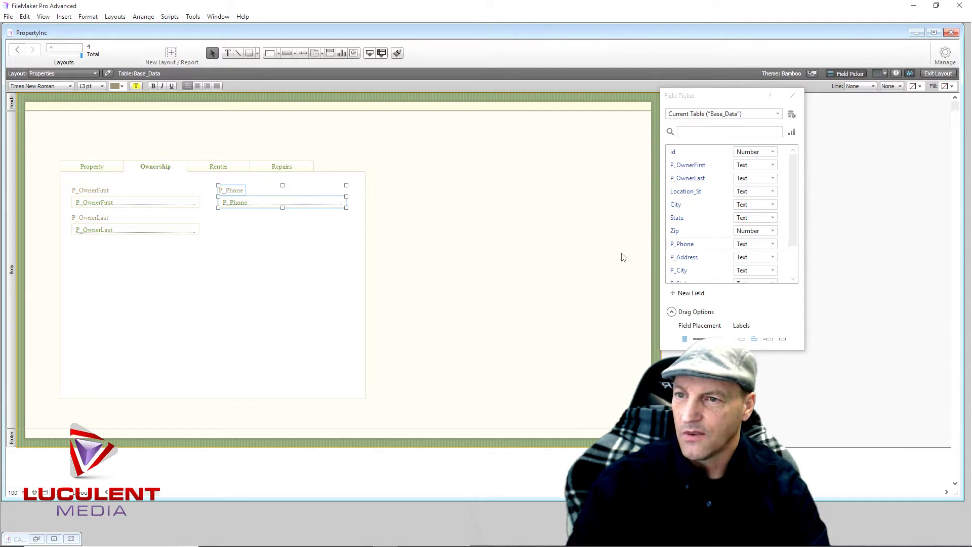
left_click_drag(690, 260, 70, 247)
scroll(708, 245, "down", 1)
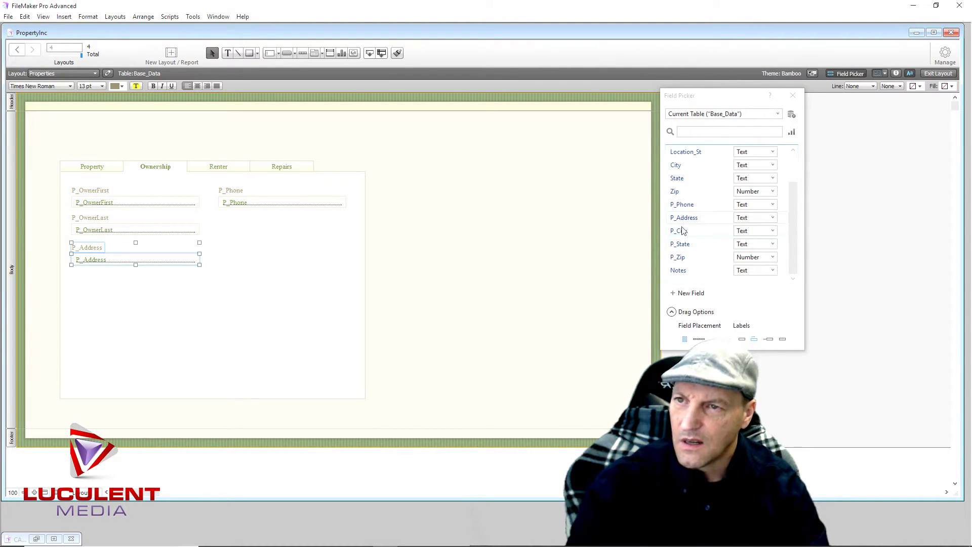
scroll(682, 230, "up", 1)
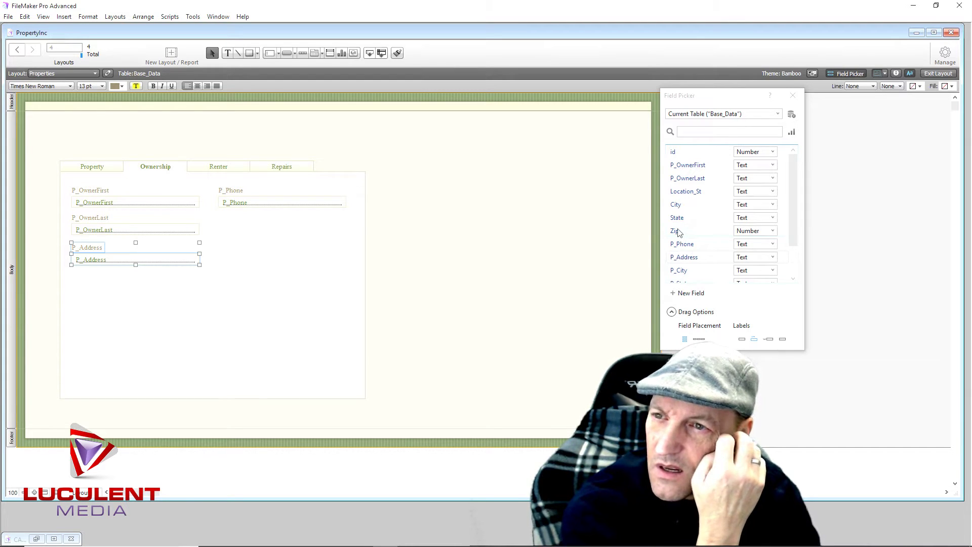
scroll(679, 232, "down", 1)
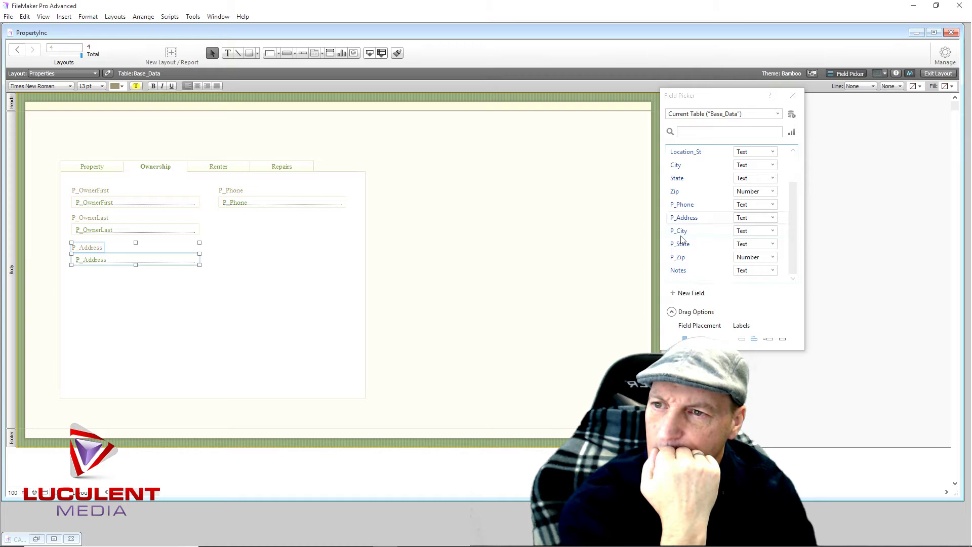
left_click_drag(683, 233, 72, 275)
left_click_drag(680, 244, 209, 277)
left_click_drag(681, 257, 302, 308)
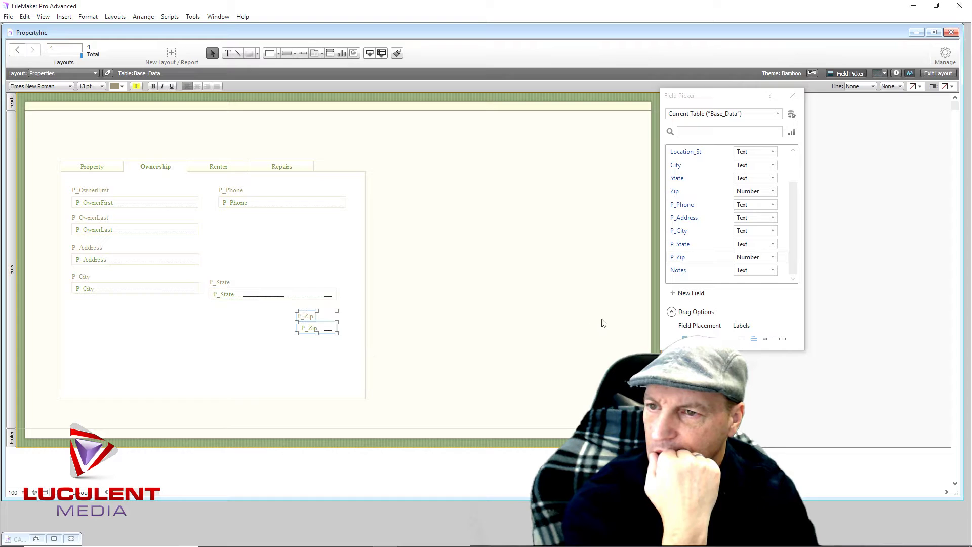
left_click_drag(678, 270, 210, 355)
left_click(168, 335)
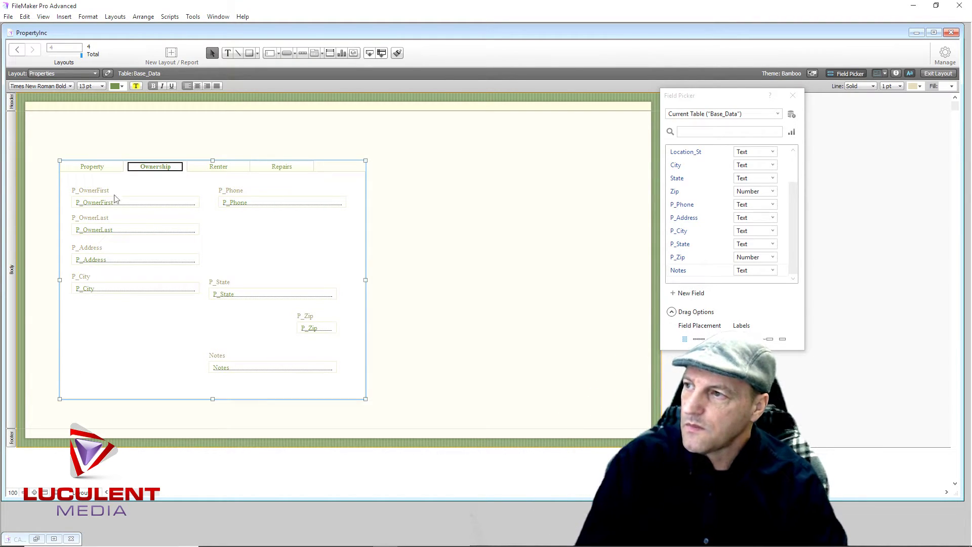
Drag Location_St and City onto the Property tab, with State beside City and Zip below State
left_click(103, 169)
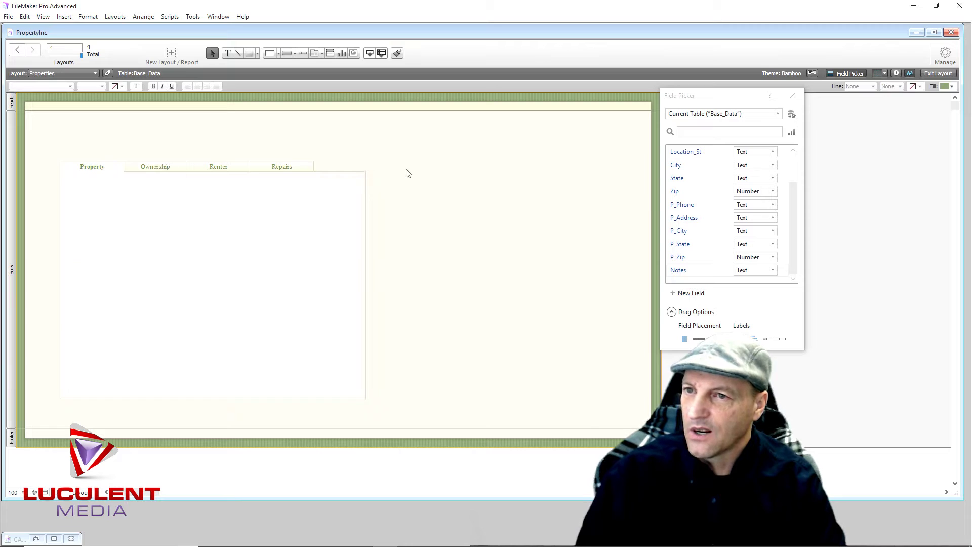
scroll(714, 180, "up", 3)
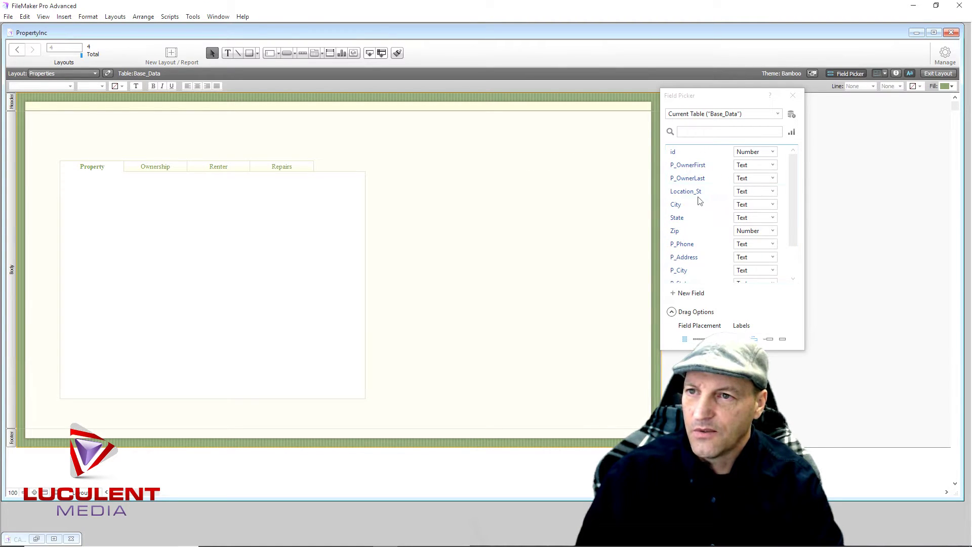
left_click_drag(687, 196, 79, 203)
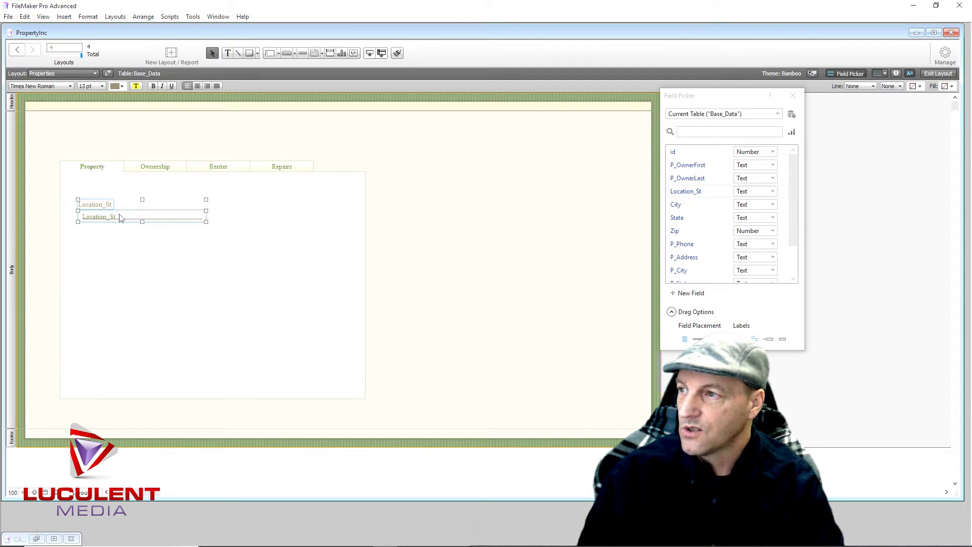
left_click_drag(677, 205, 79, 235)
left_click_drag(677, 217, 225, 243)
left_click_drag(674, 231, 314, 275)
left_click(292, 301)
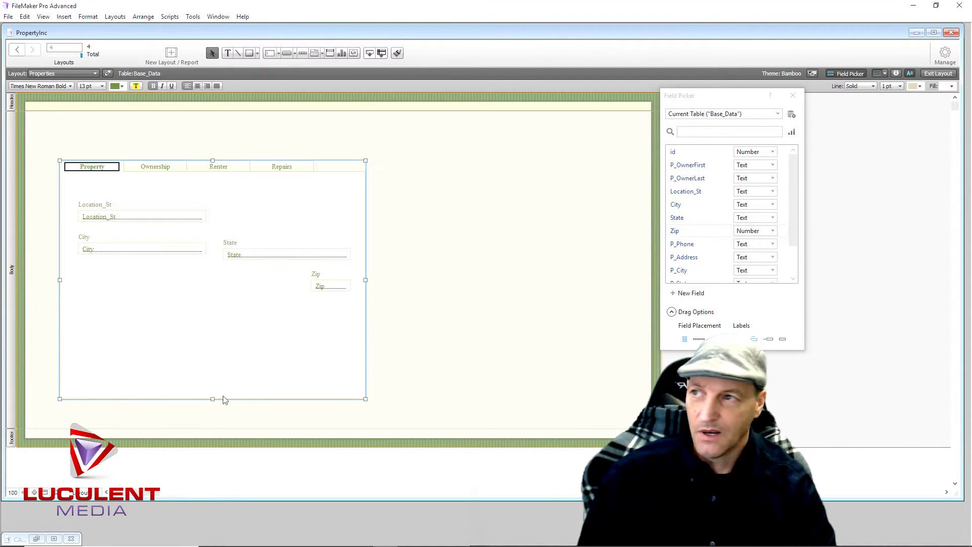
Start inserting a picture and browse to New Volume (E:) > Pictures
left_click(63, 17)
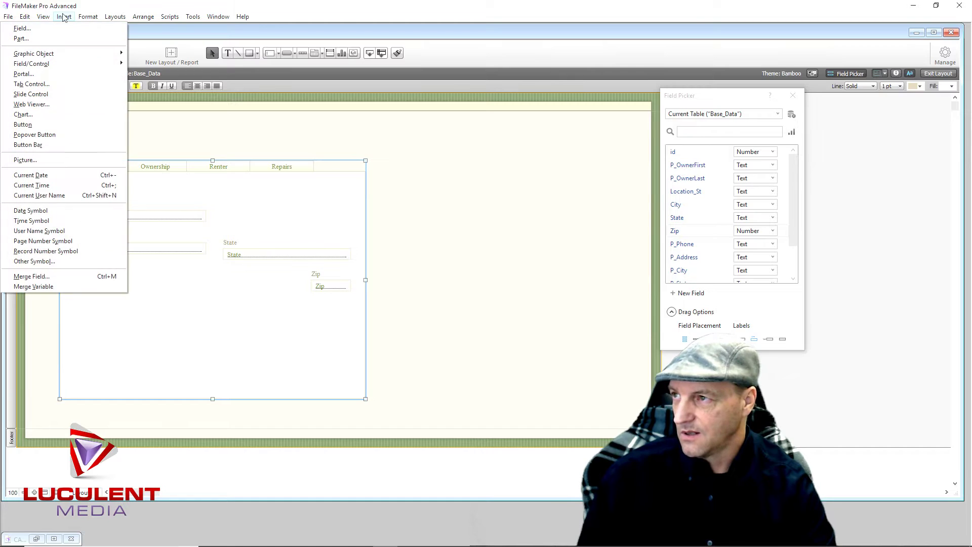
left_click(59, 164)
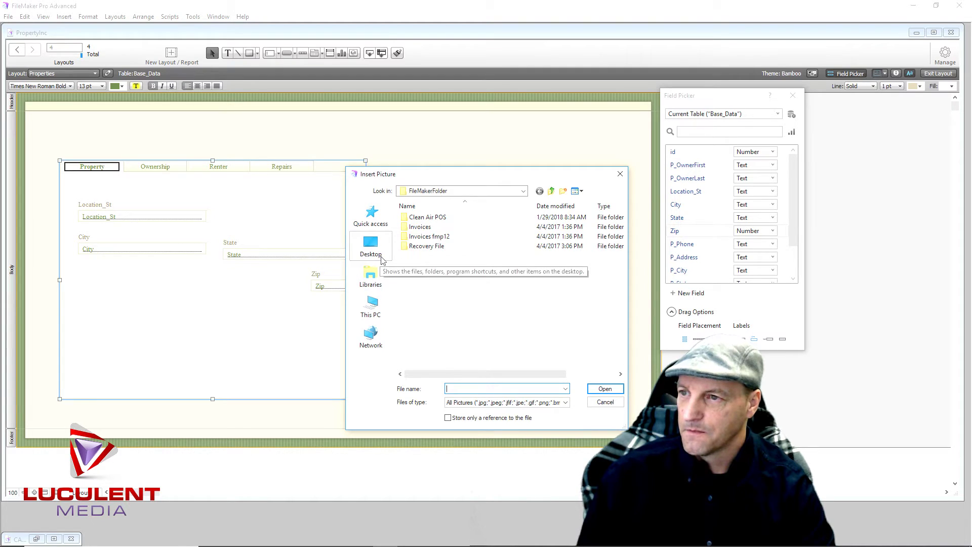
left_click(372, 306)
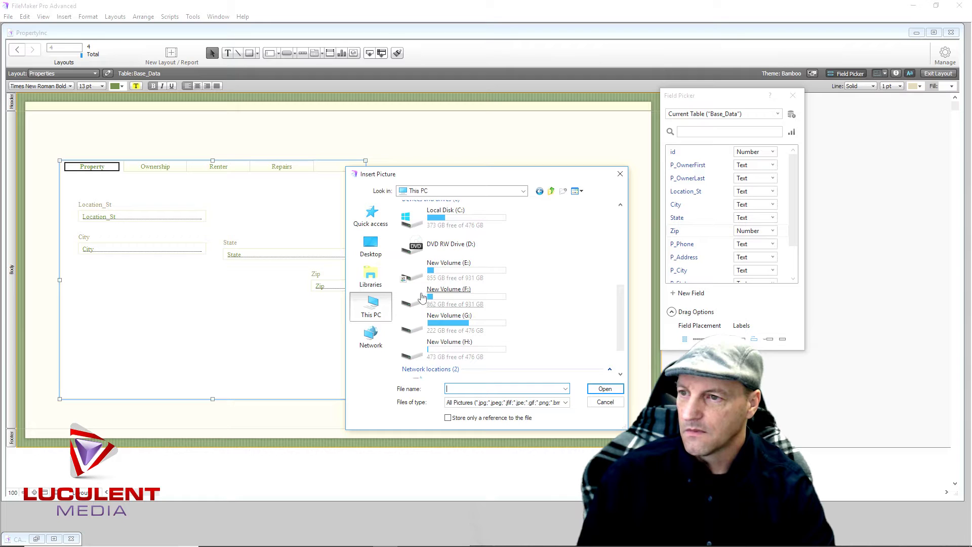
double_click(406, 282)
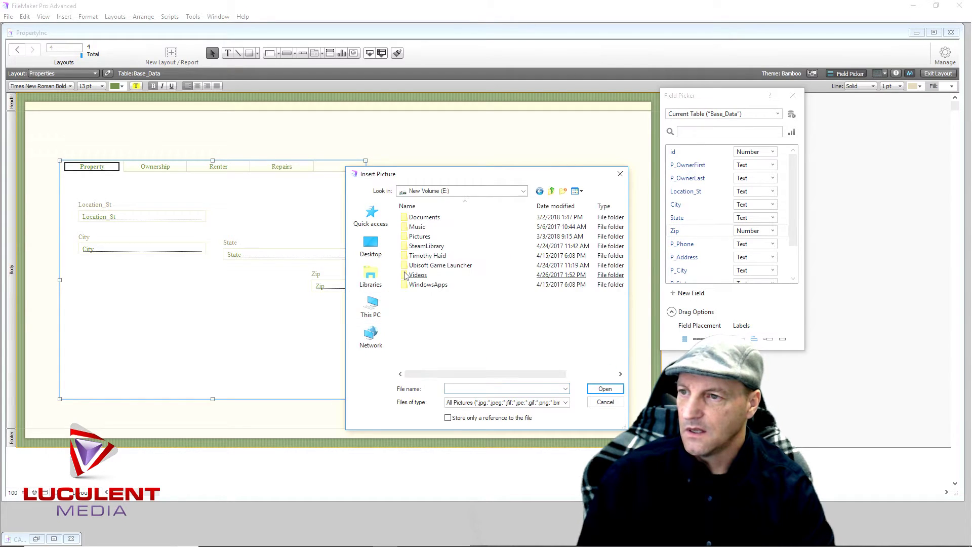
double_click(413, 236)
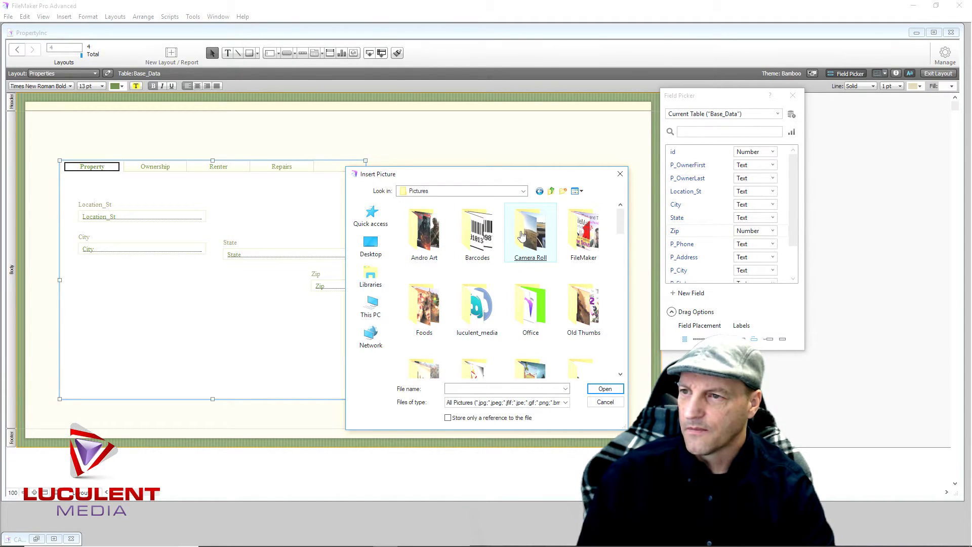
Insert the 20170824_071811 photo from the Camera Roll folder
double_click(521, 235)
left_click(520, 231)
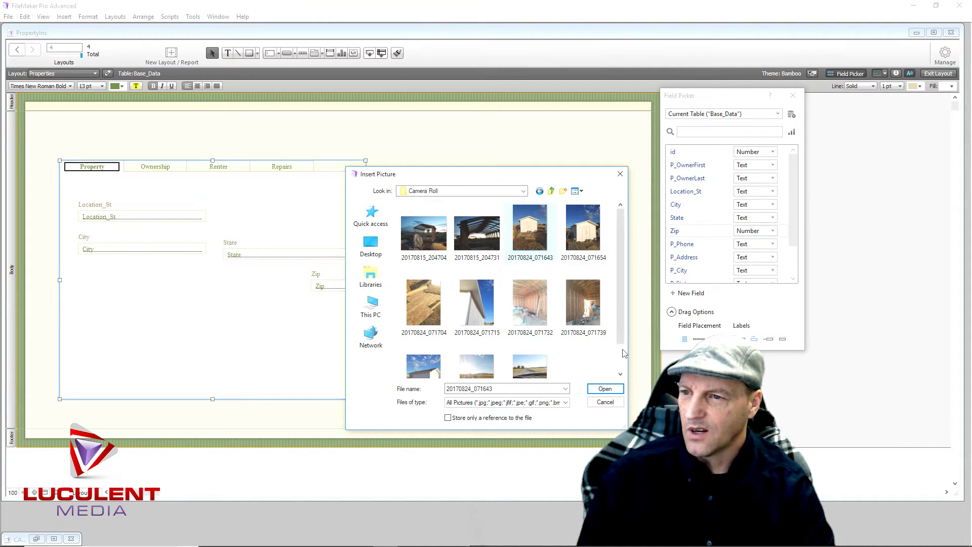
left_click(427, 367)
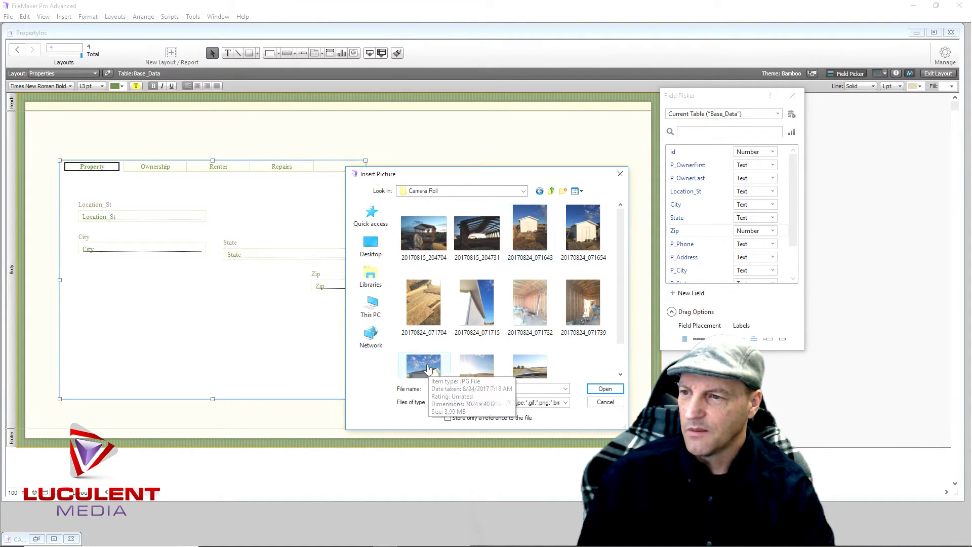
double_click(427, 367)
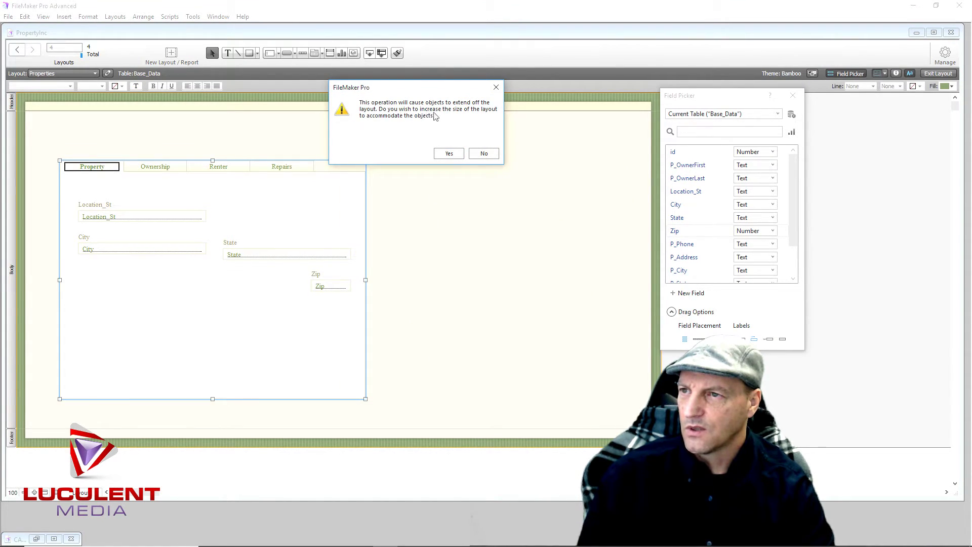
Agree to increase the layout size to fit the inserted photo
left_click(450, 154)
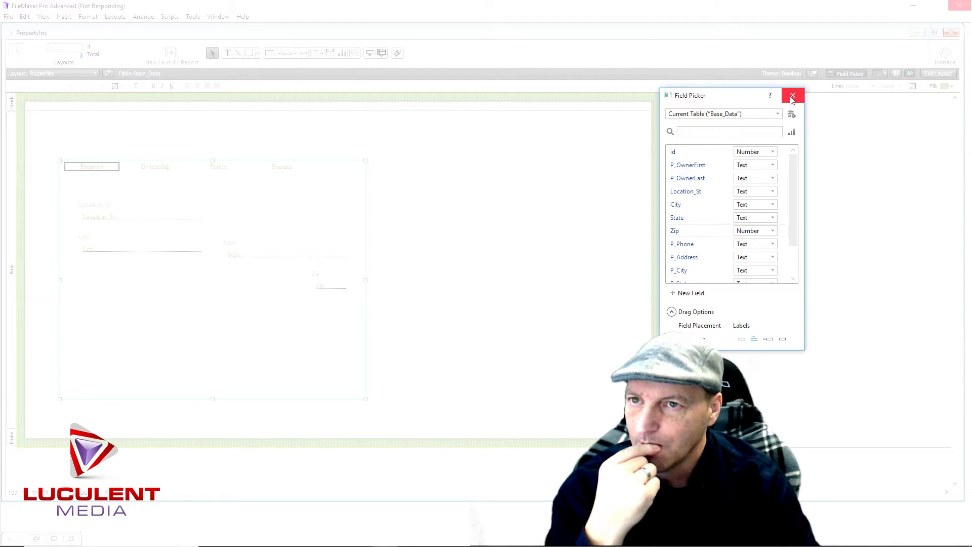
Close the Field Picker and force-close the unresponsive FileMaker Pro Advanced
left_click(793, 96)
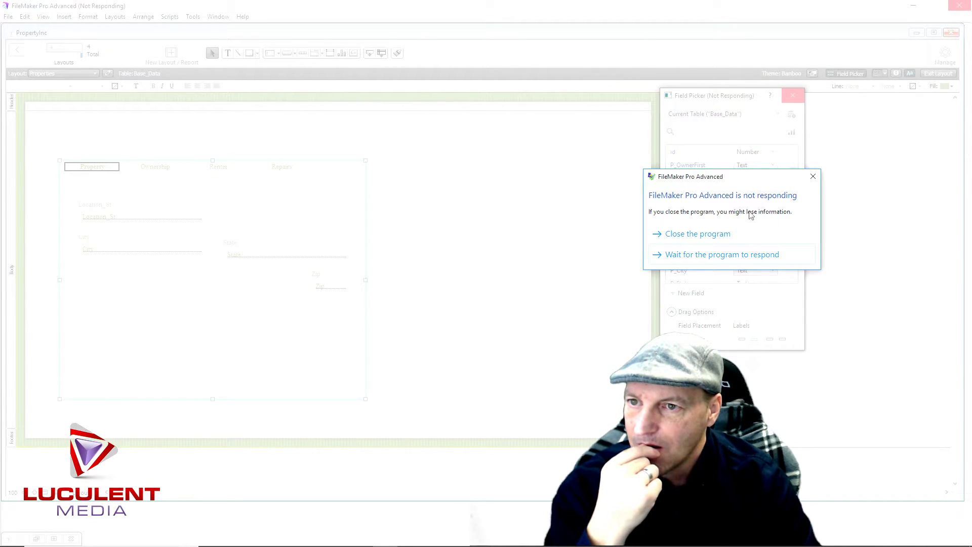
left_click(709, 237)
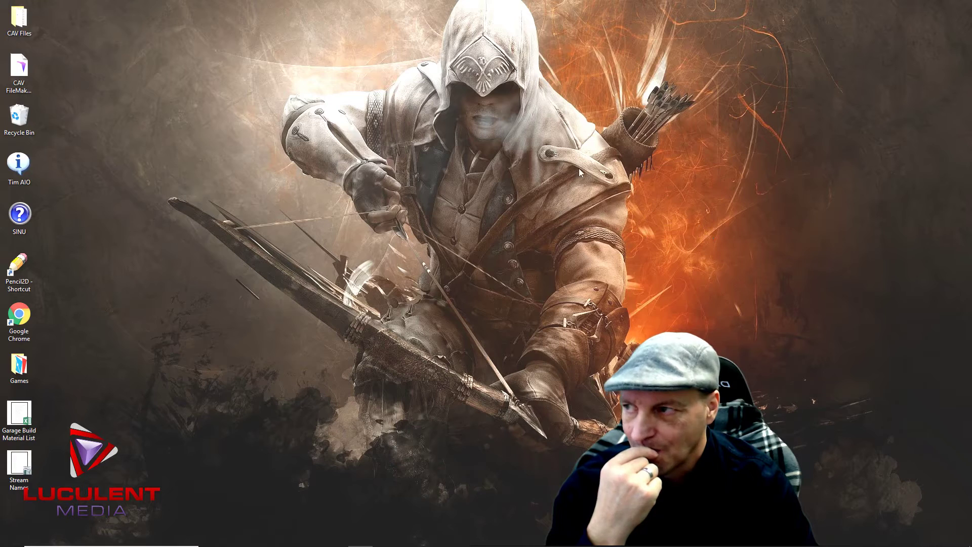
Maximize the relaunched FileMaker window and minimize the CAV FileMaker Share solution window
left_click(19, 71)
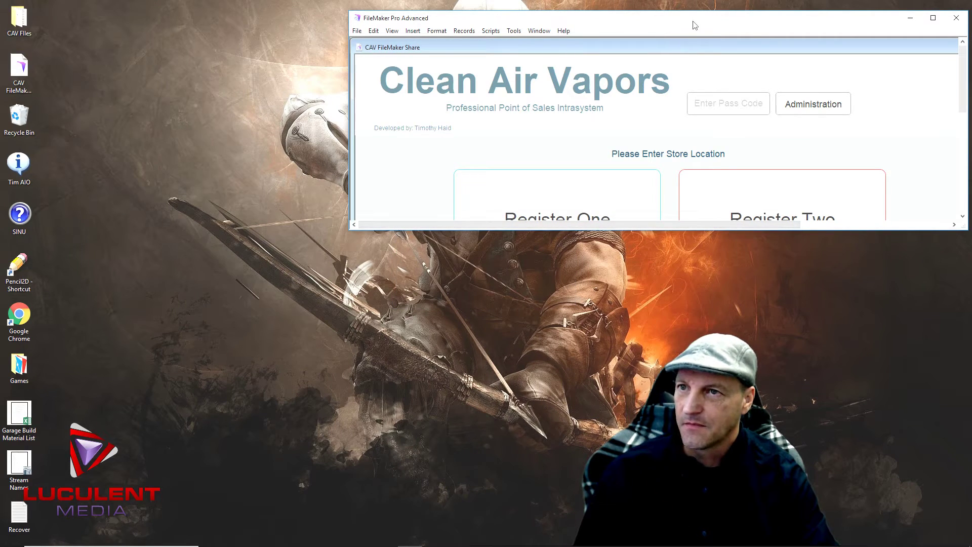
left_click_drag(694, 26, 446, 43)
left_click(689, 36)
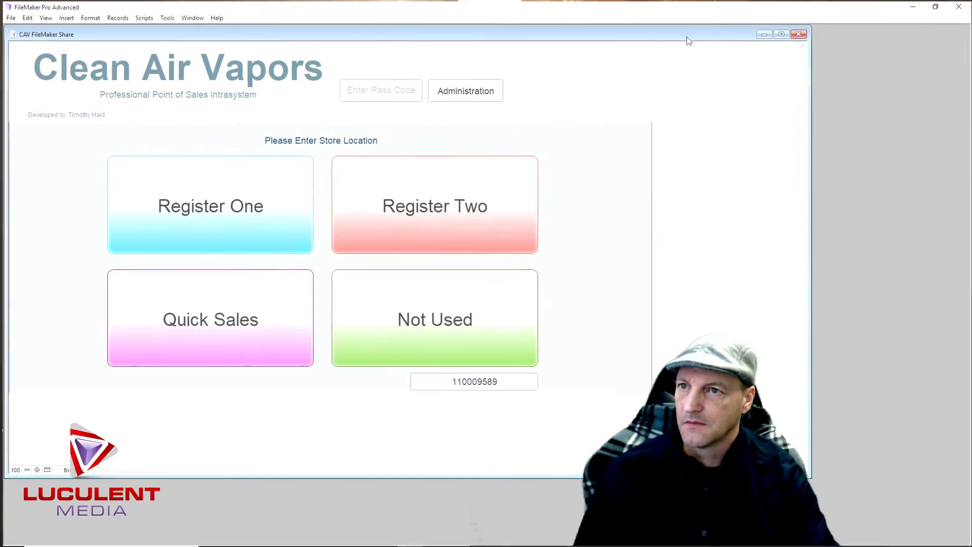
left_click(770, 33)
Start opening another file and browse to the user's home folder
left_click(9, 17)
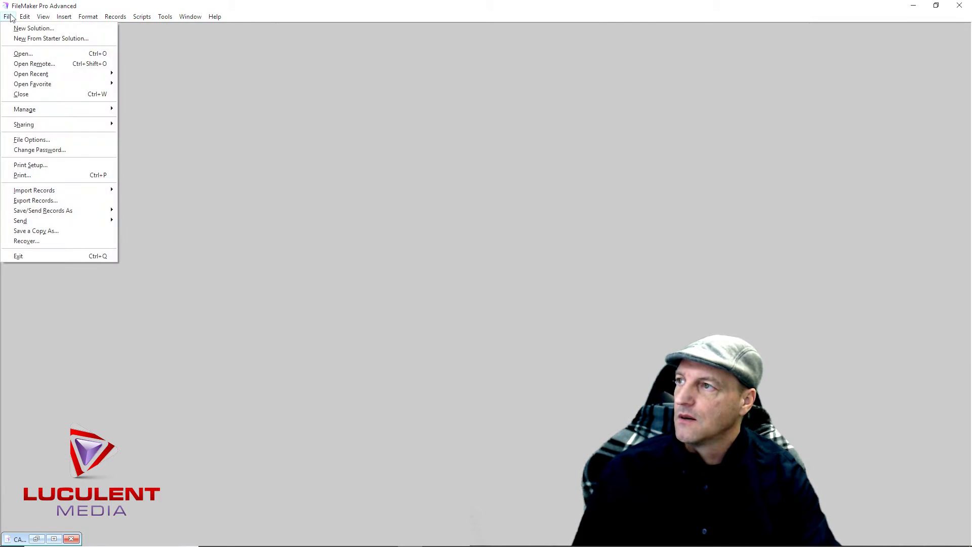
left_click(44, 55)
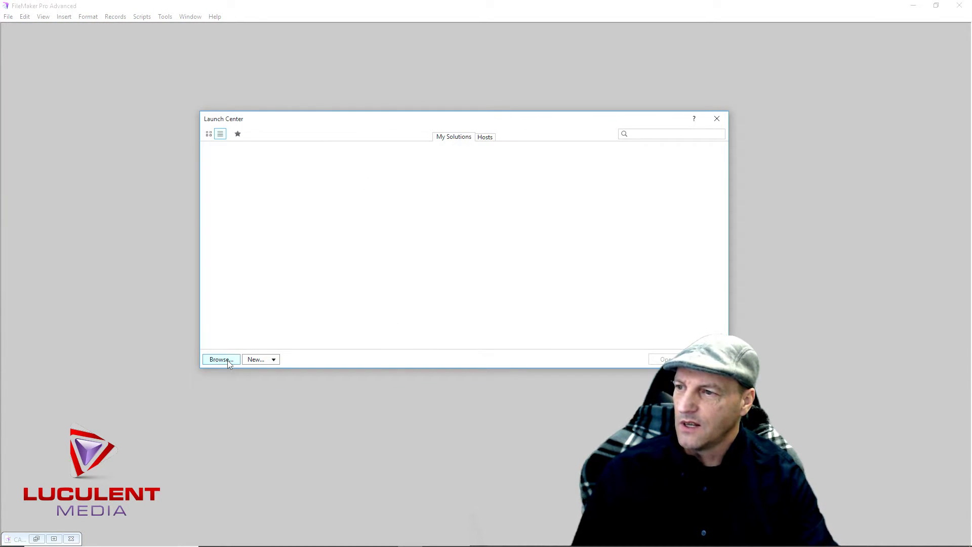
left_click(229, 361)
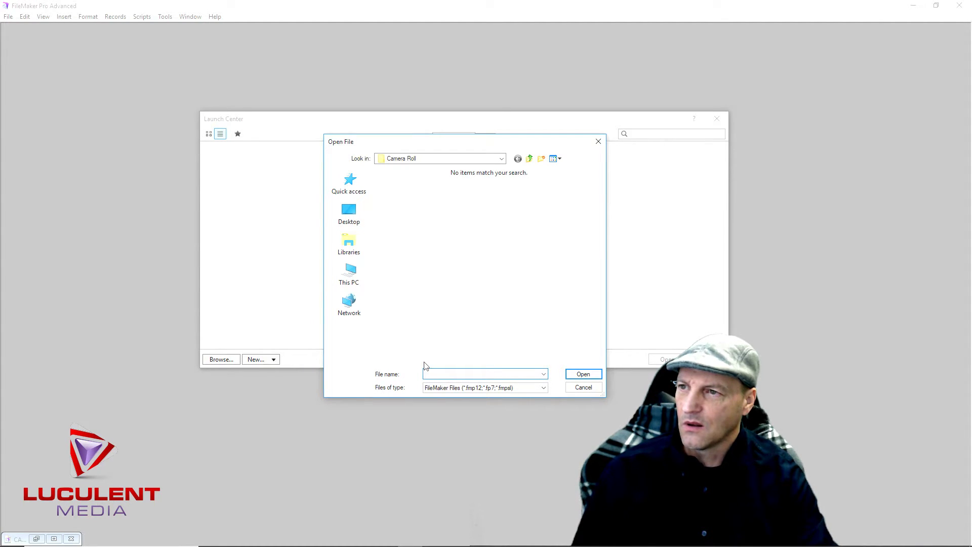
left_click(502, 158)
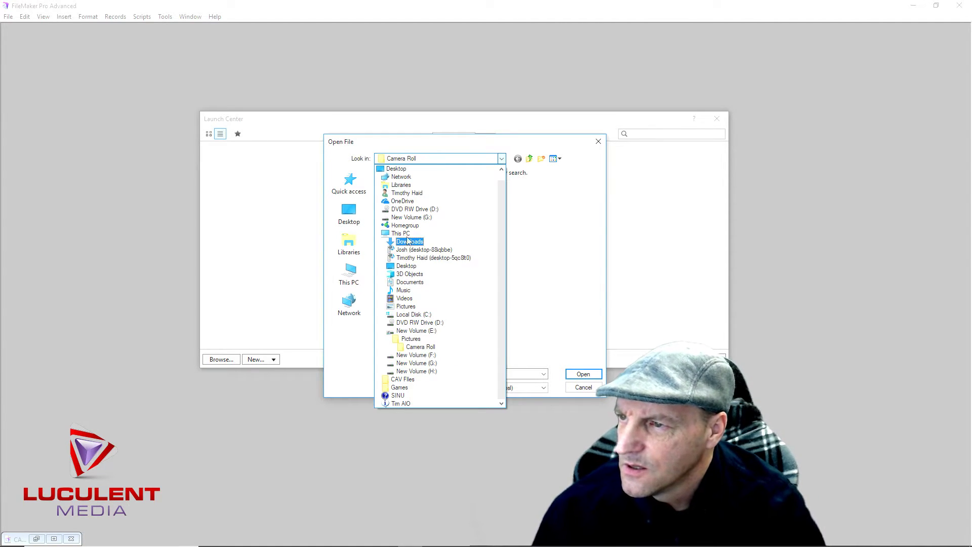
left_click(421, 194)
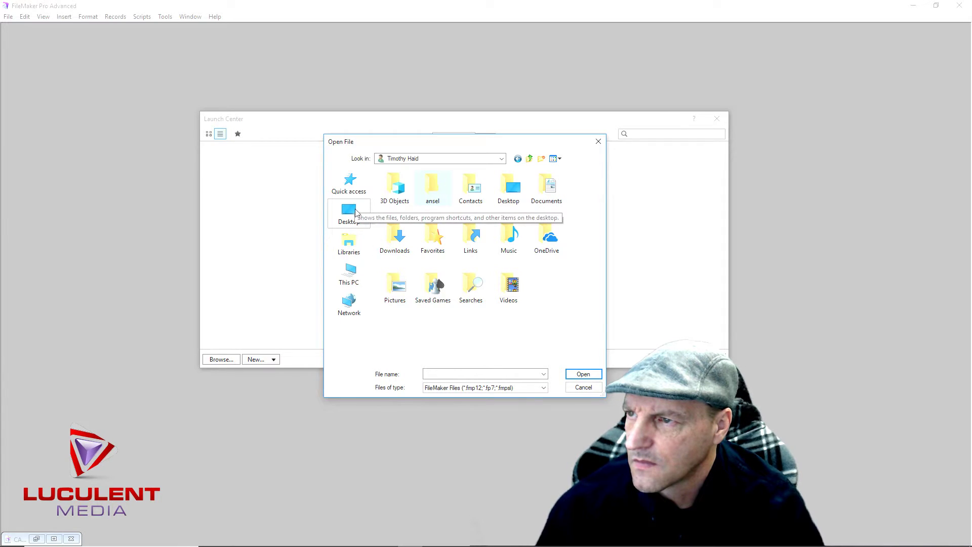
Open the PropertyInc database from Documents > FileMakerFolder
left_click(502, 159)
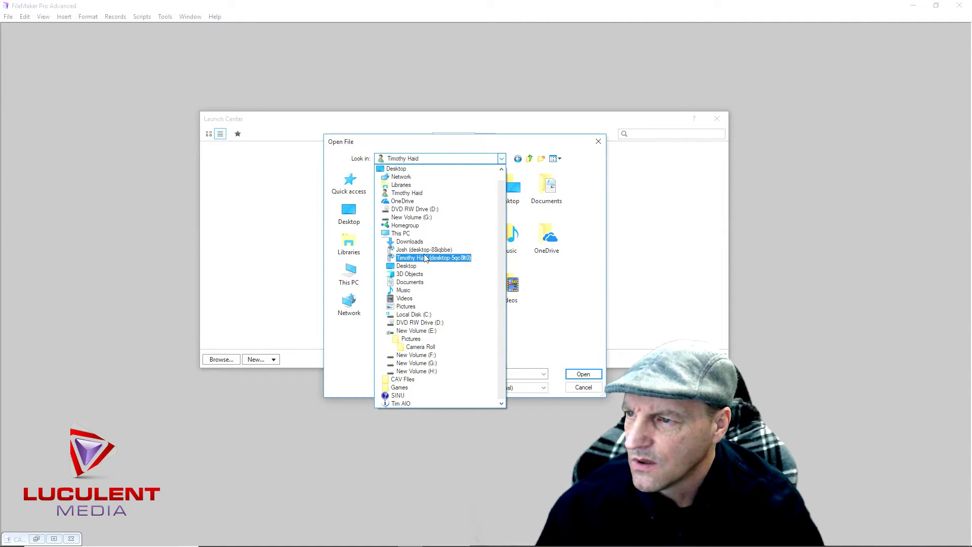
left_click(423, 283)
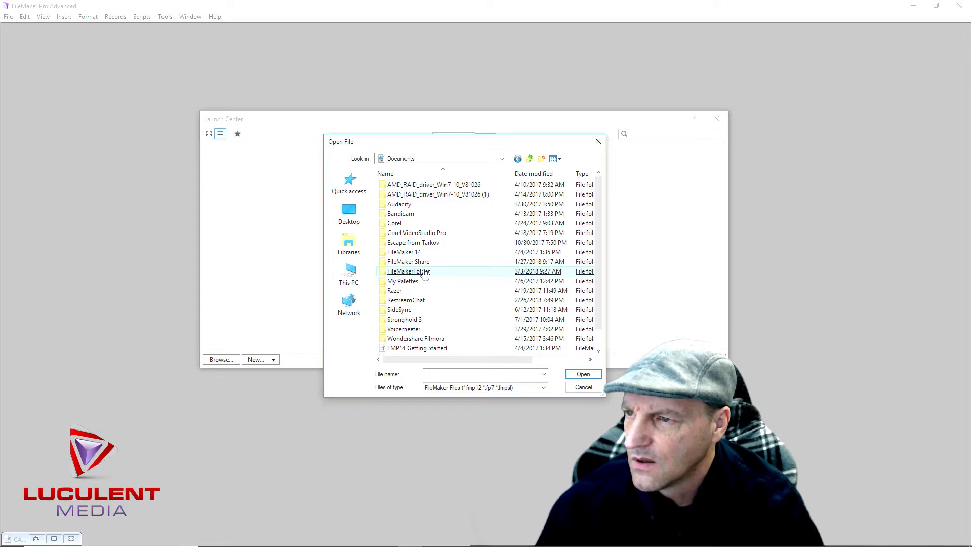
double_click(425, 274)
left_click(424, 274)
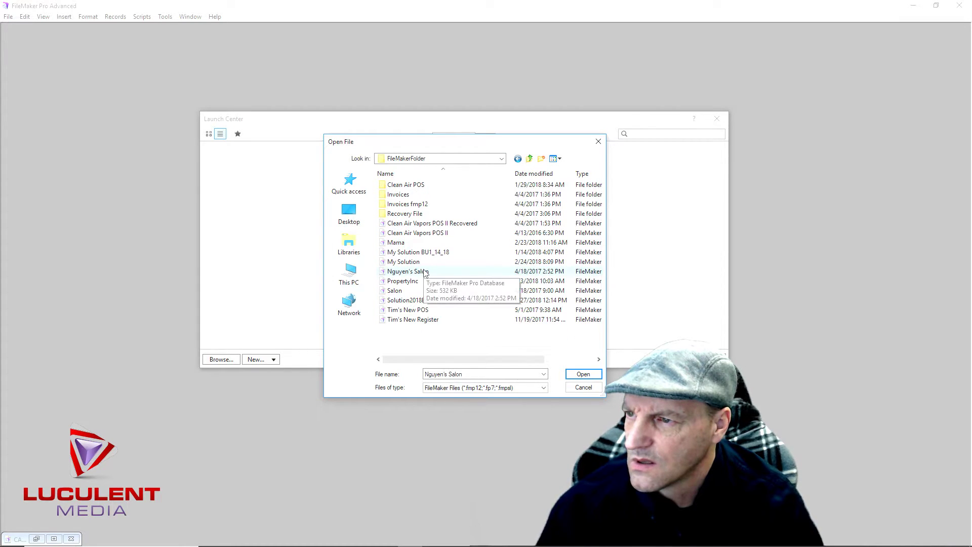
double_click(403, 281)
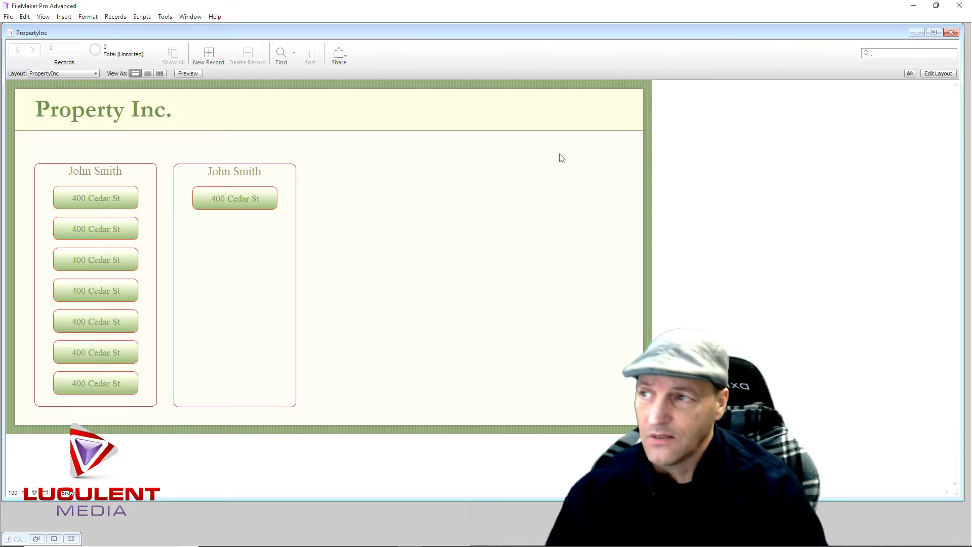
Check the Base_Portal and Base_Data layouts, return to Properties and enter Layout mode
left_click(95, 74)
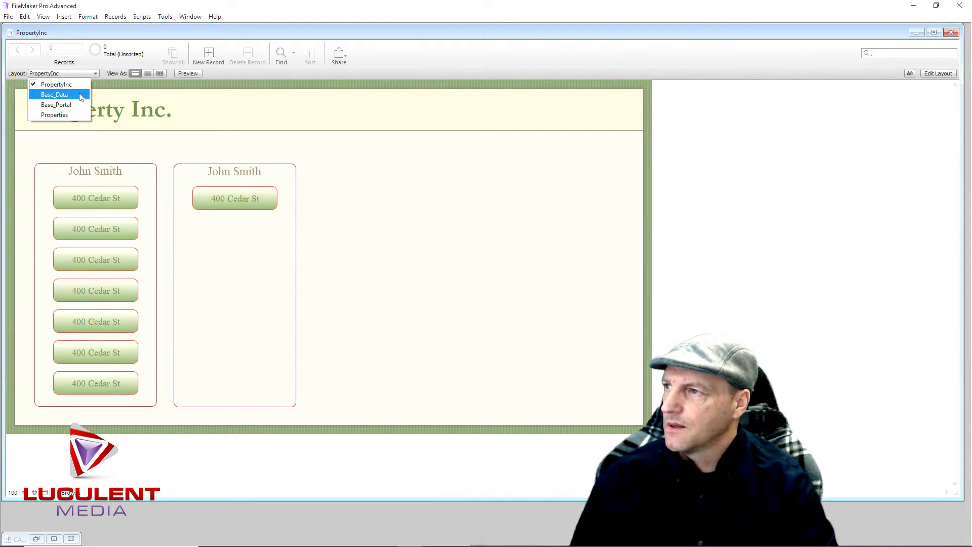
left_click(55, 115)
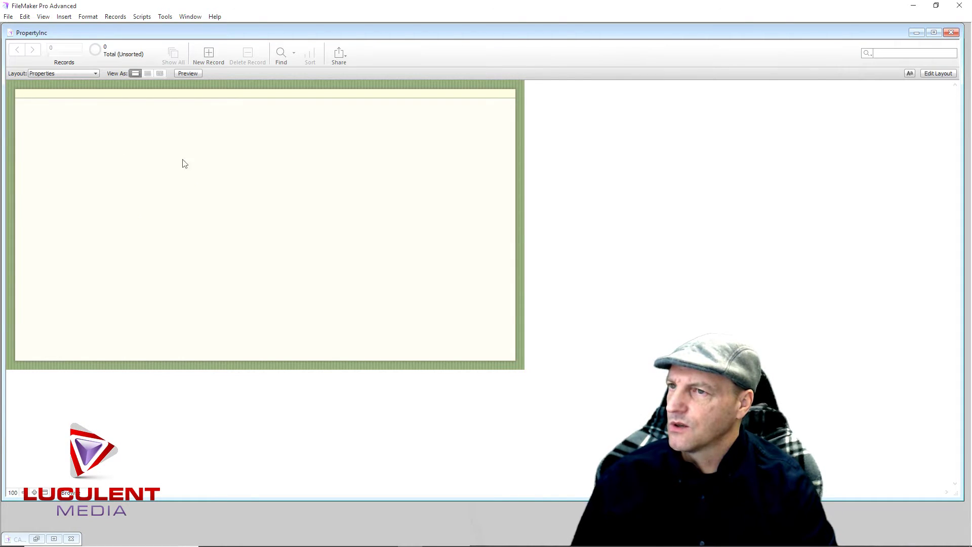
left_click(96, 73)
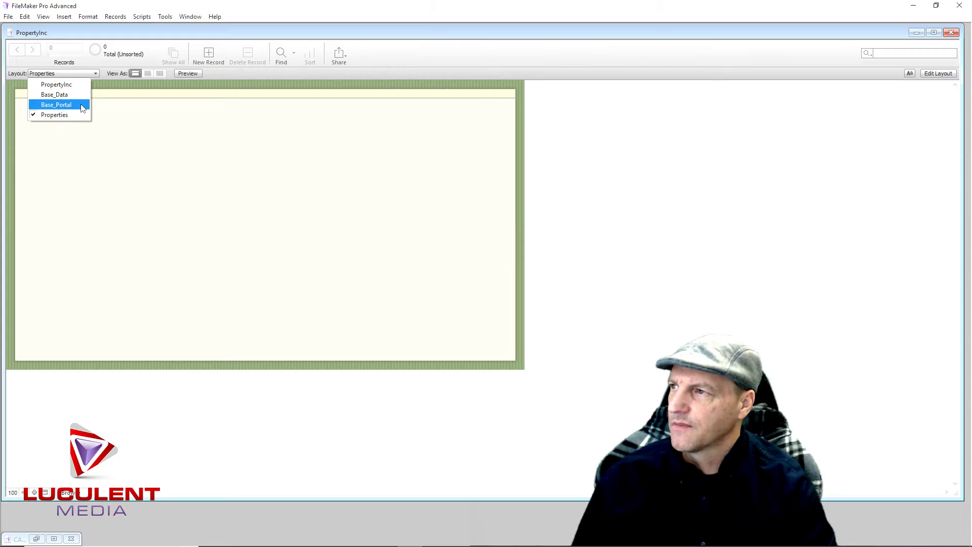
left_click(82, 104)
left_click(94, 73)
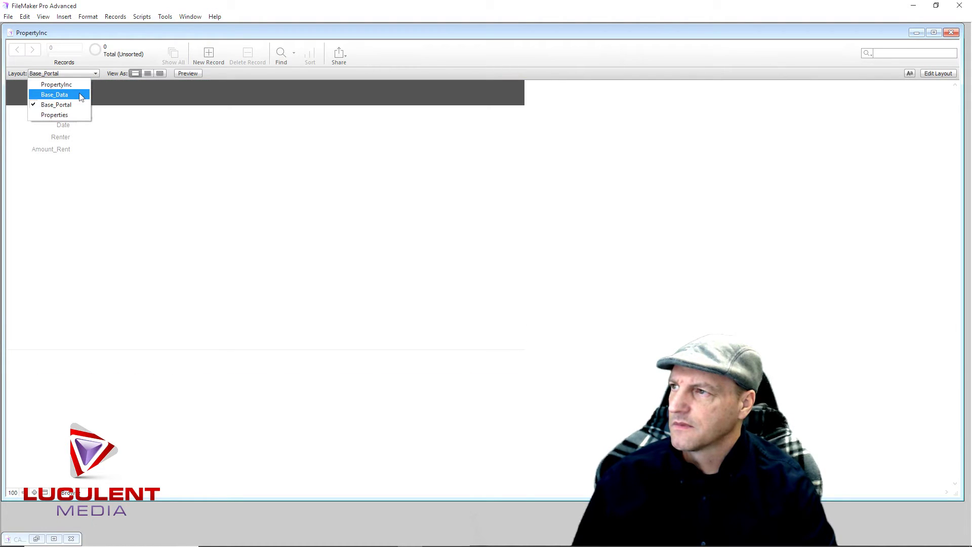
left_click(79, 93)
left_click(96, 73)
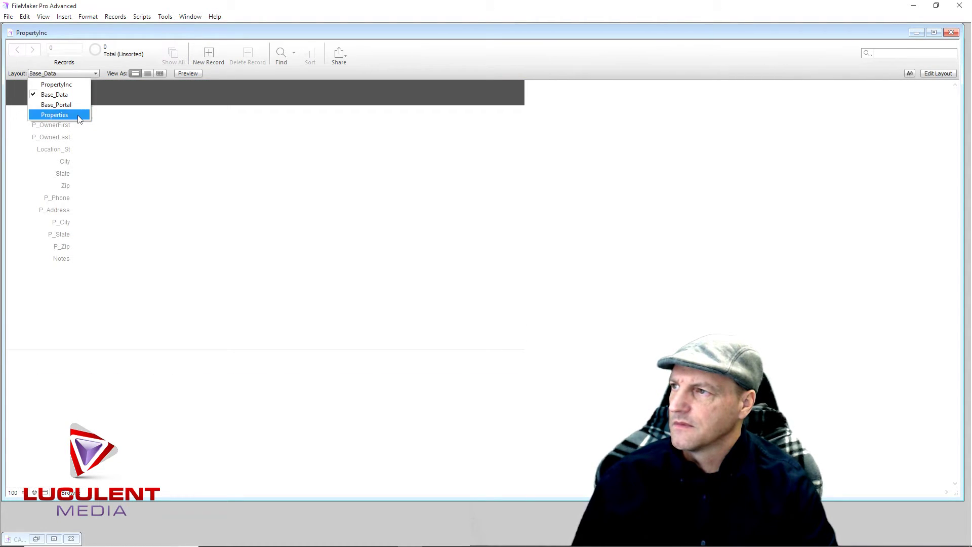
left_click(55, 115)
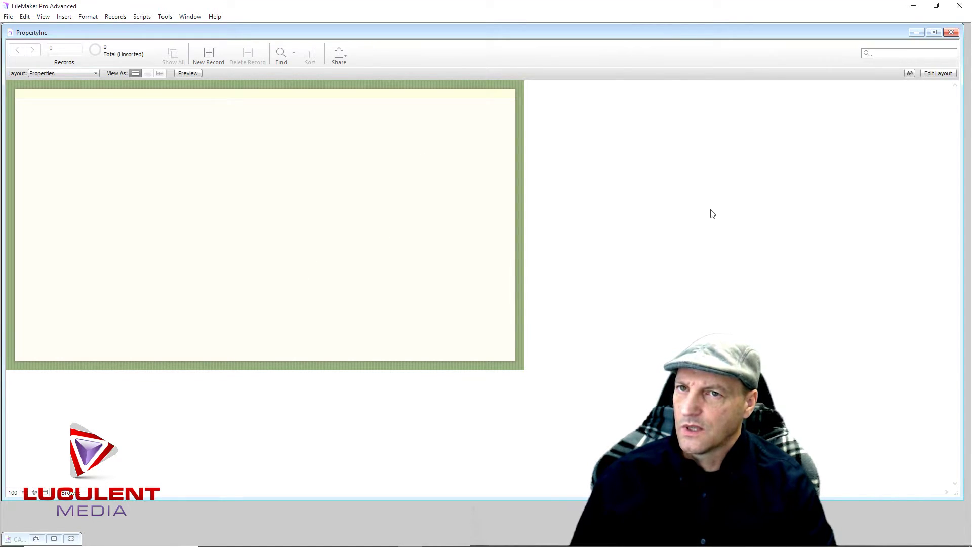
left_click(936, 76)
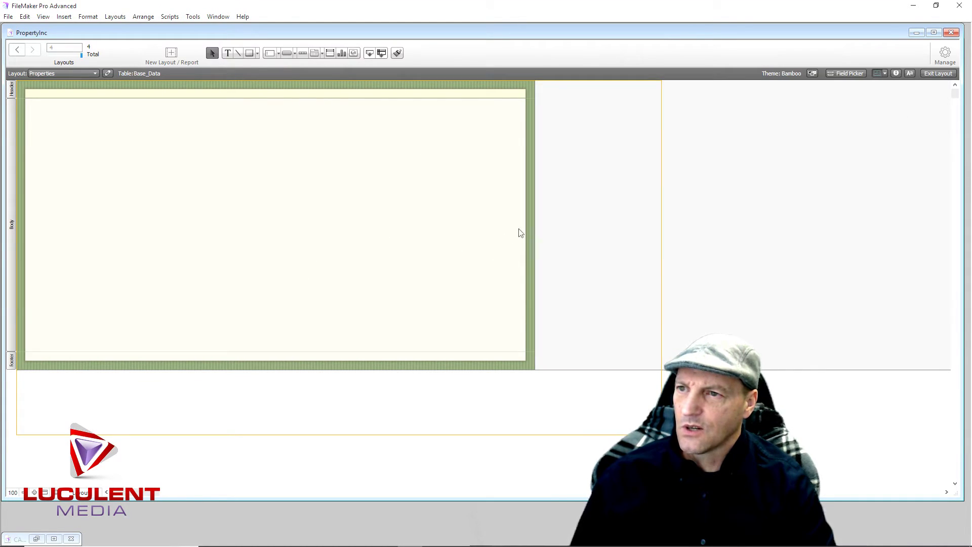
Widen the Properties layout to the right and drag the body and header boundaries down
left_click_drag(536, 223, 661, 225)
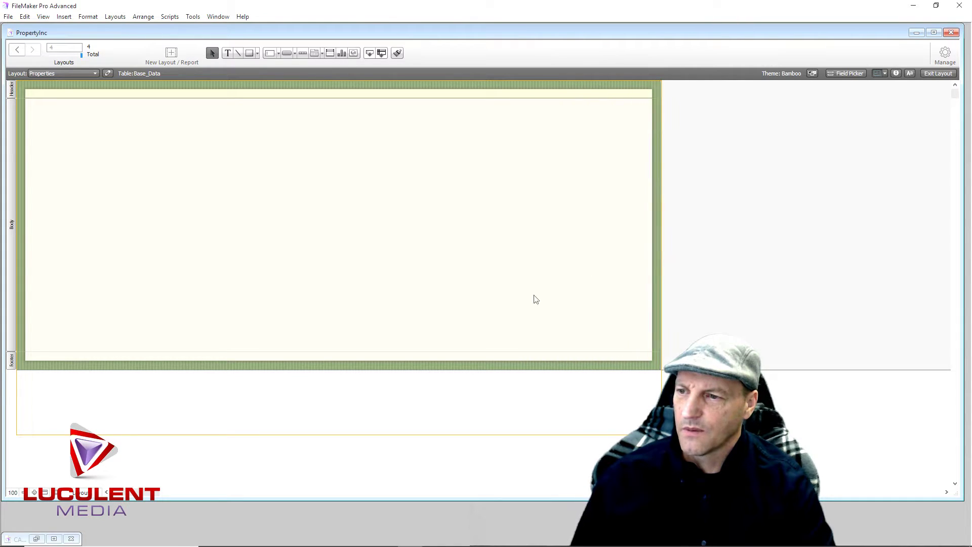
left_click_drag(346, 430, 349, 434)
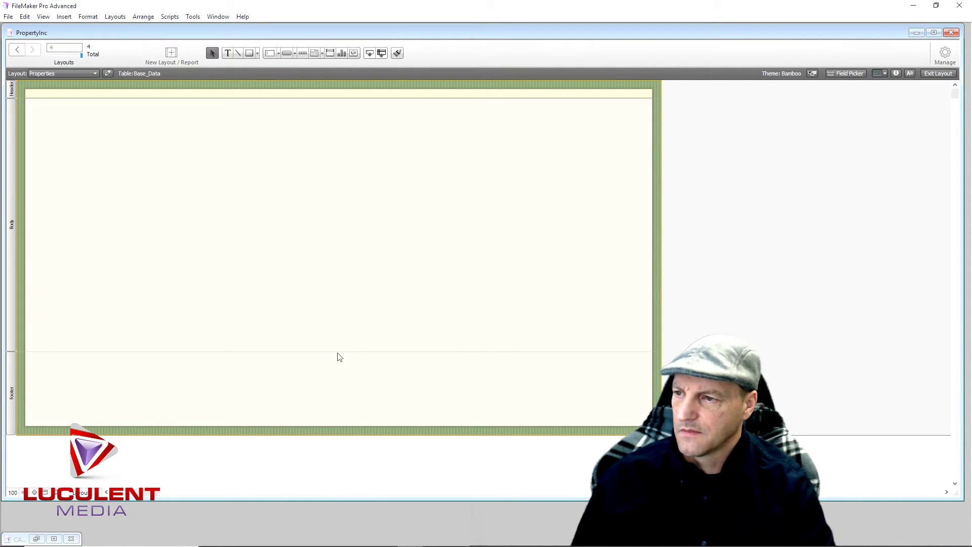
mouse_move(337, 351)
left_mouse_down()
mouse_move(337, 419)
mouse_move(341, 356)
left_mouse_up()
scroll(344, 423, "down", 3)
scroll(336, 294, "up", 3)
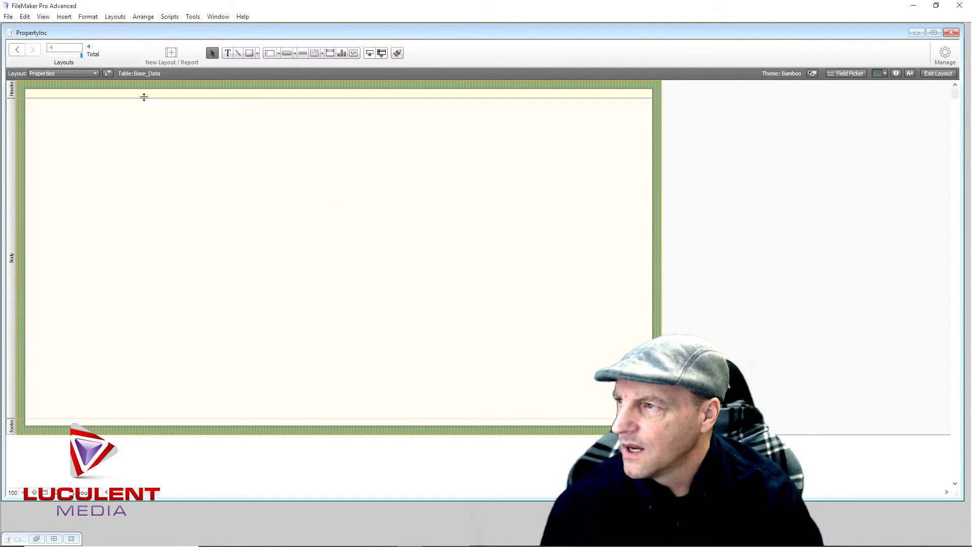
mouse_move(145, 97)
left_mouse_down()
mouse_move(147, 108)
mouse_move(152, 98)
left_mouse_up()
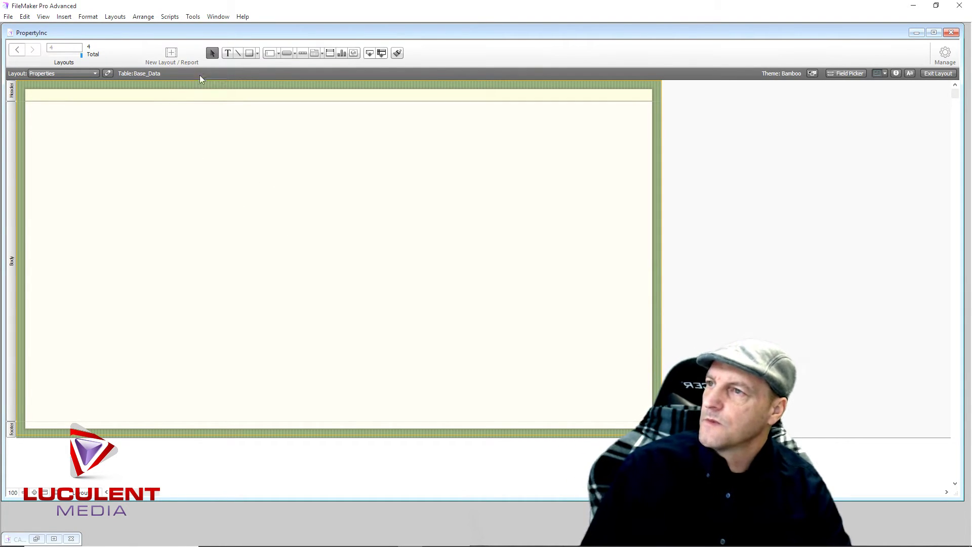
left_click(313, 53)
Draw a tab panel with Property, Ownership, Renter and Repairs tabs at a fixed 150-point width
left_click_drag(59, 163, 414, 393)
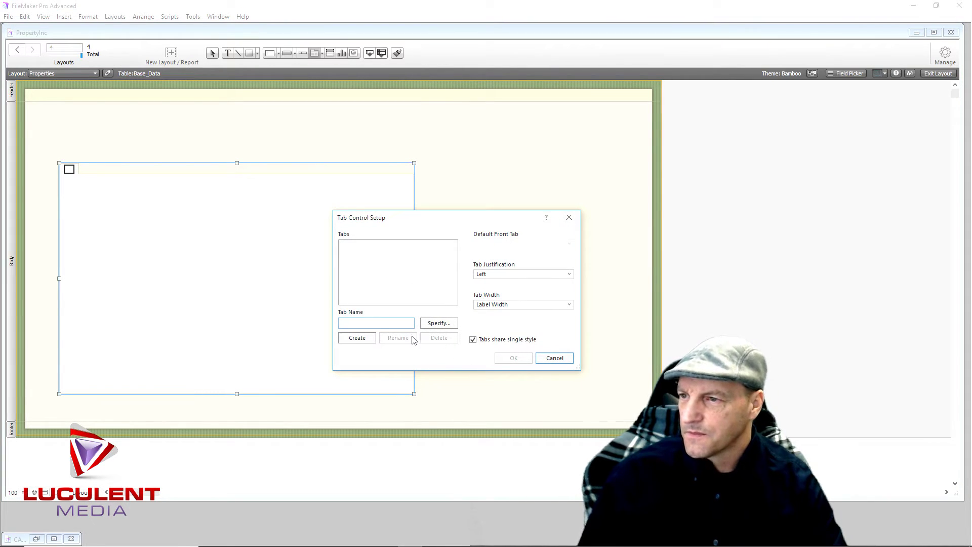
type("Property")
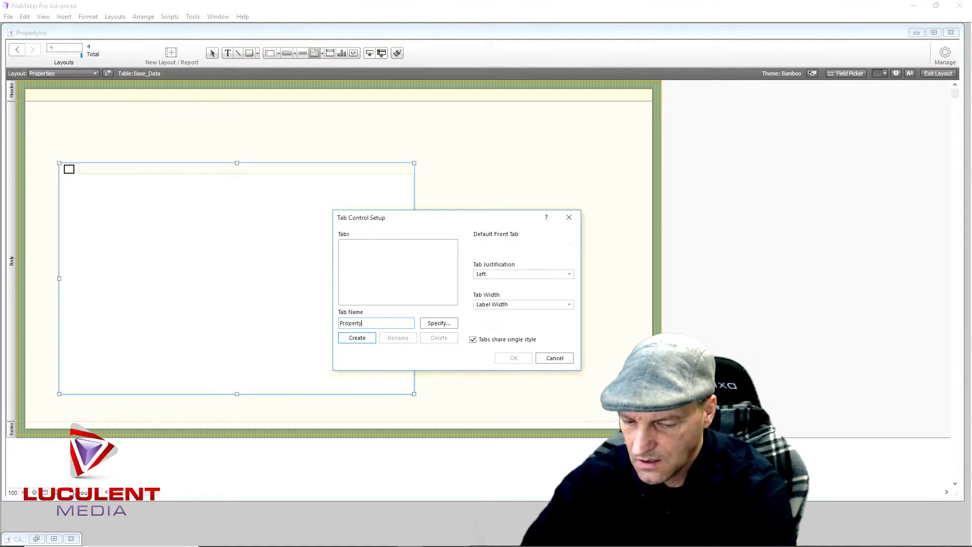
left_click(357, 338)
type("Ownership")
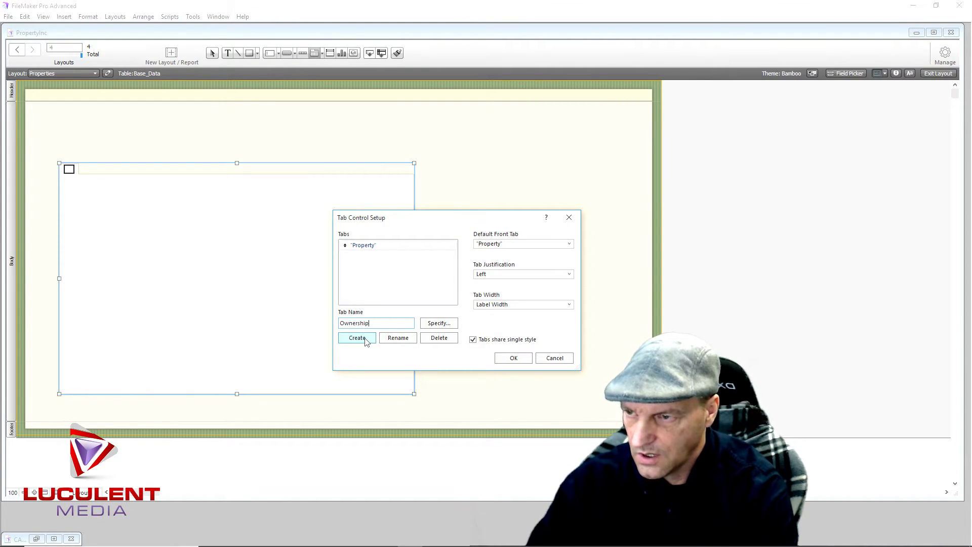
left_click(353, 339)
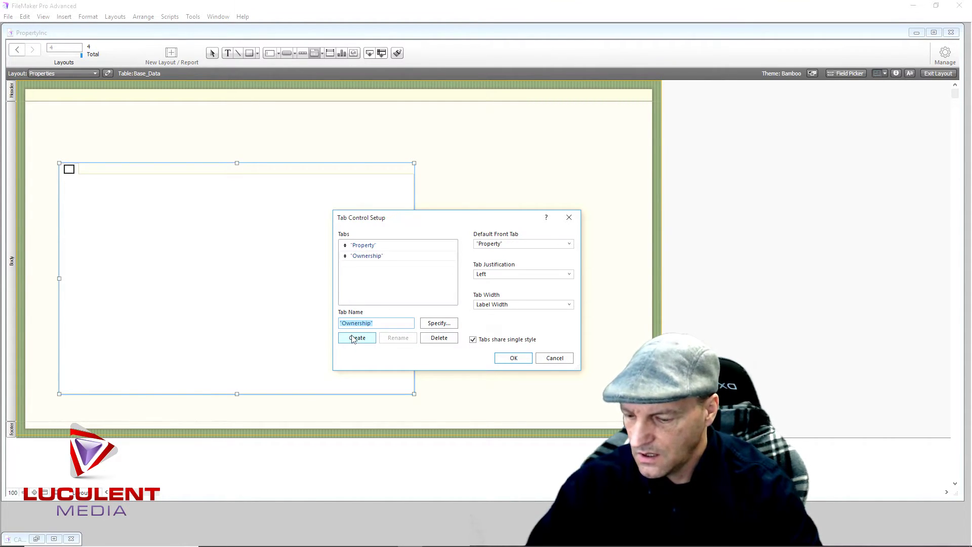
type("Renter")
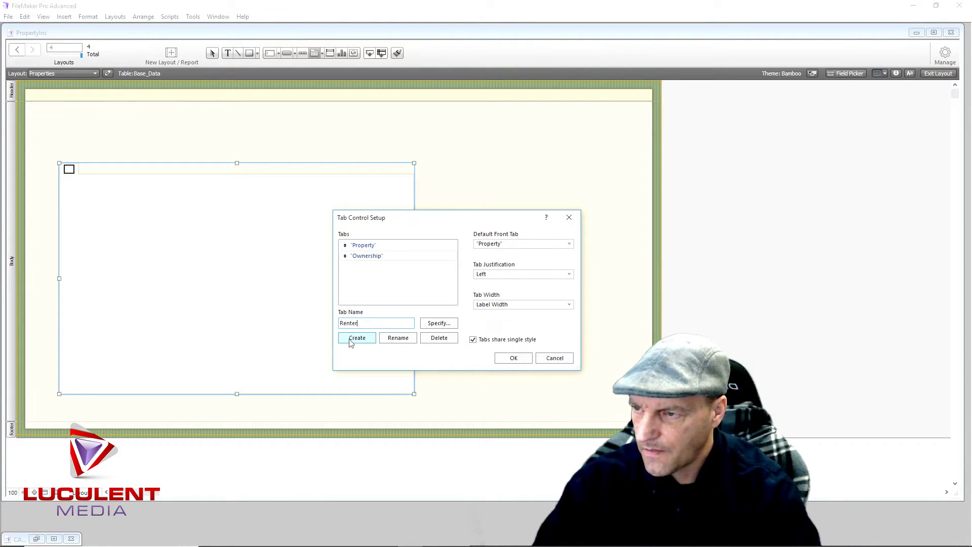
left_click(351, 341)
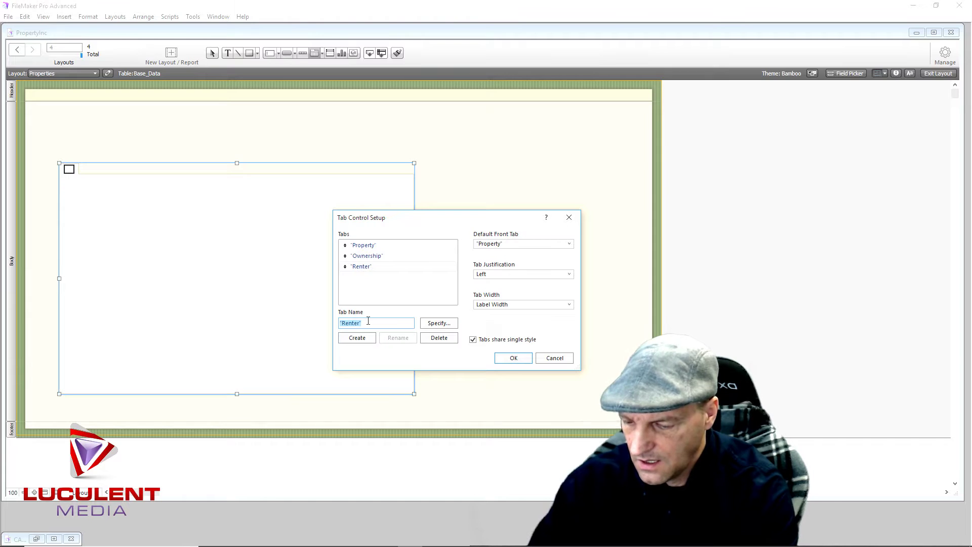
type("Re")
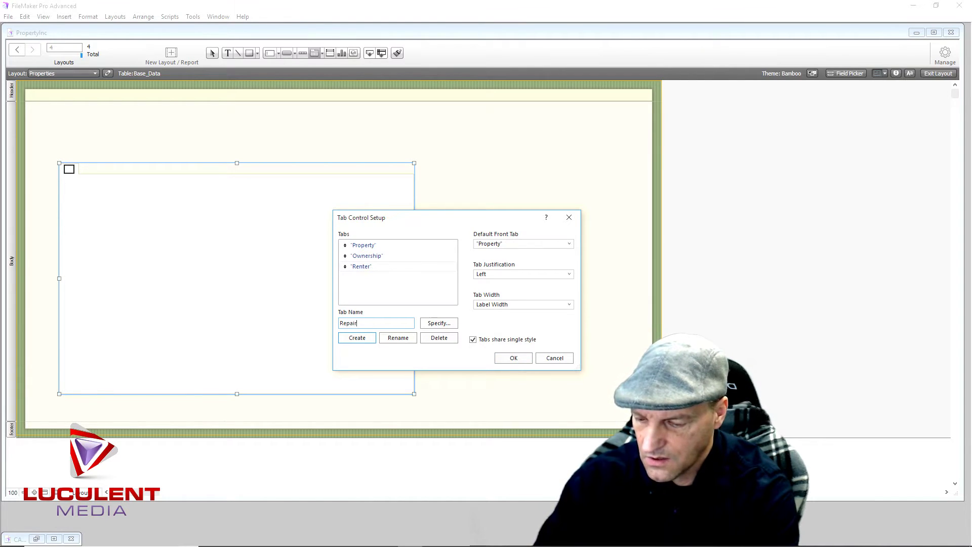
left_click(357, 338)
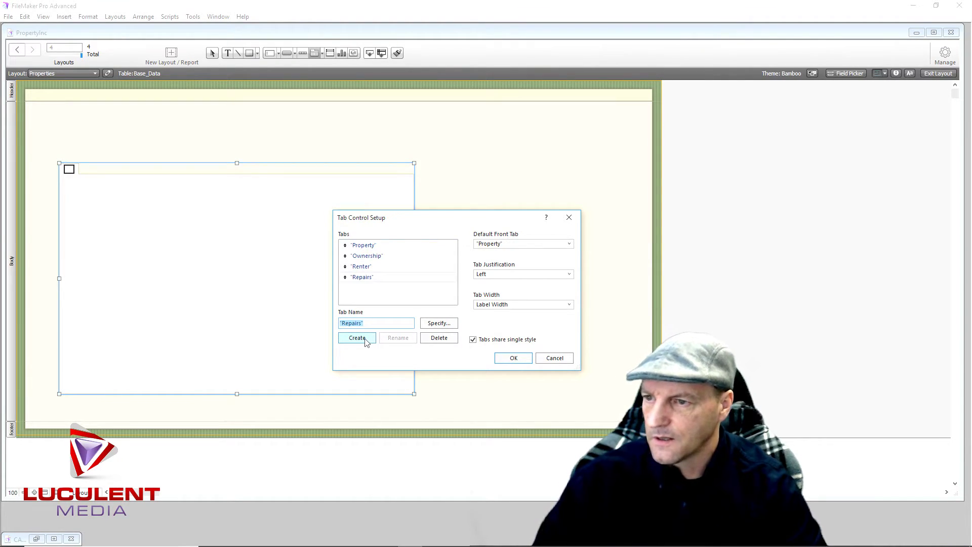
left_click(569, 304)
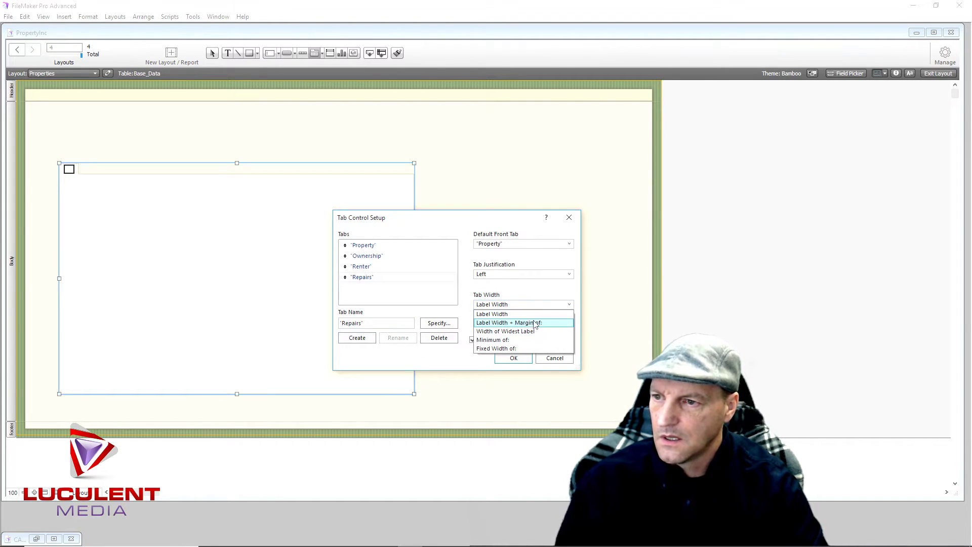
left_click(524, 349)
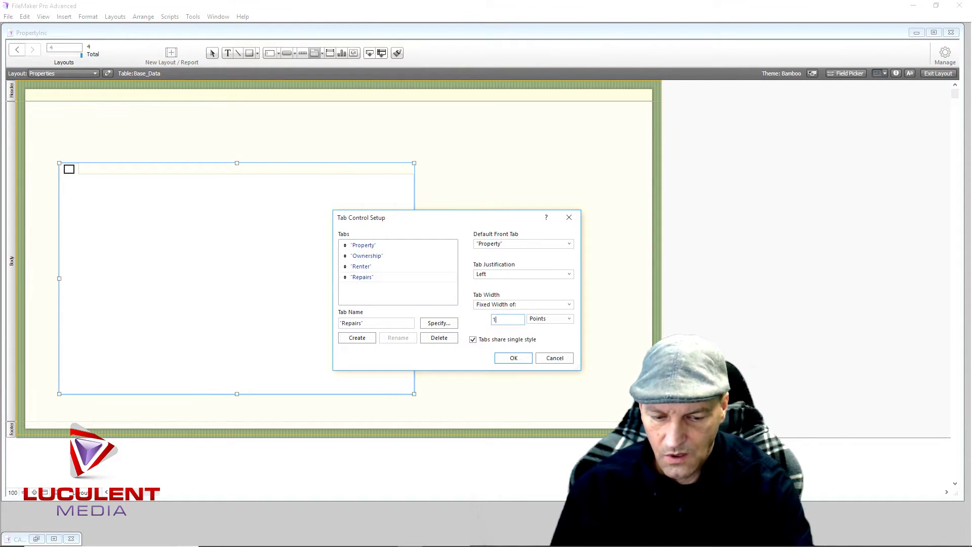
left_click(507, 359)
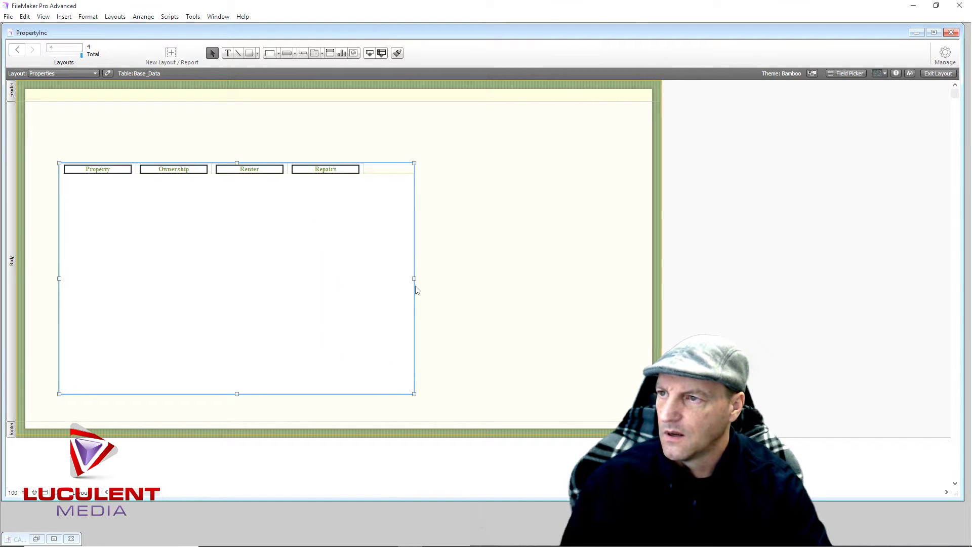
Narrow the tab panel from its right side and shift it slightly left
left_click_drag(414, 279, 386, 276)
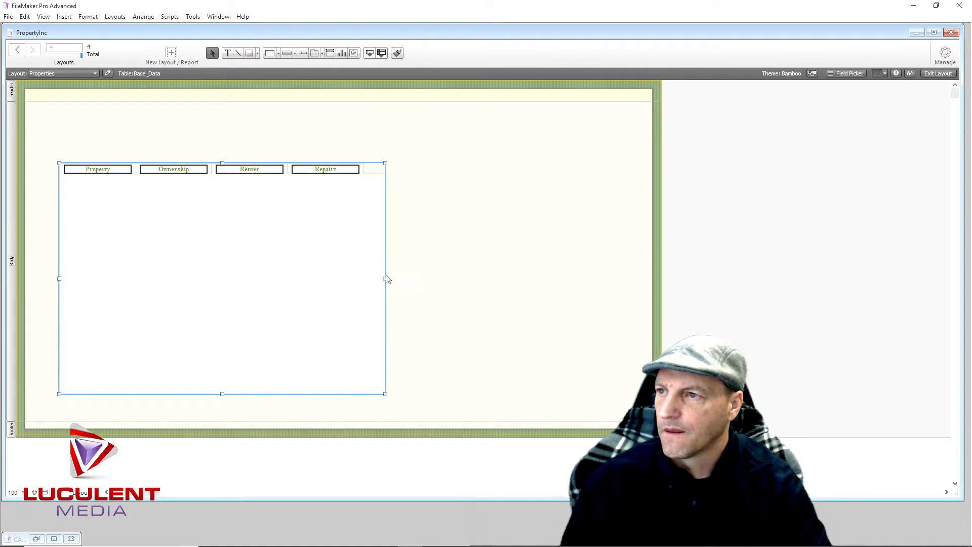
left_click(476, 221)
left_click(272, 218)
mouse_move(243, 260)
left_mouse_down()
mouse_move(228, 245)
mouse_move(232, 269)
left_mouse_up()
left_click(458, 267)
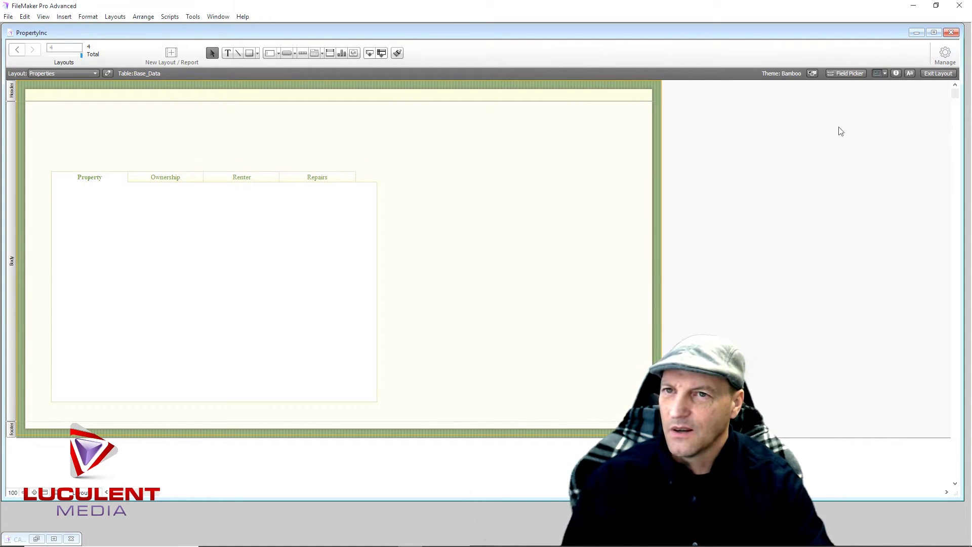
Place Location_St, City, State and Zip on the Property tab with labels above
left_click(852, 74)
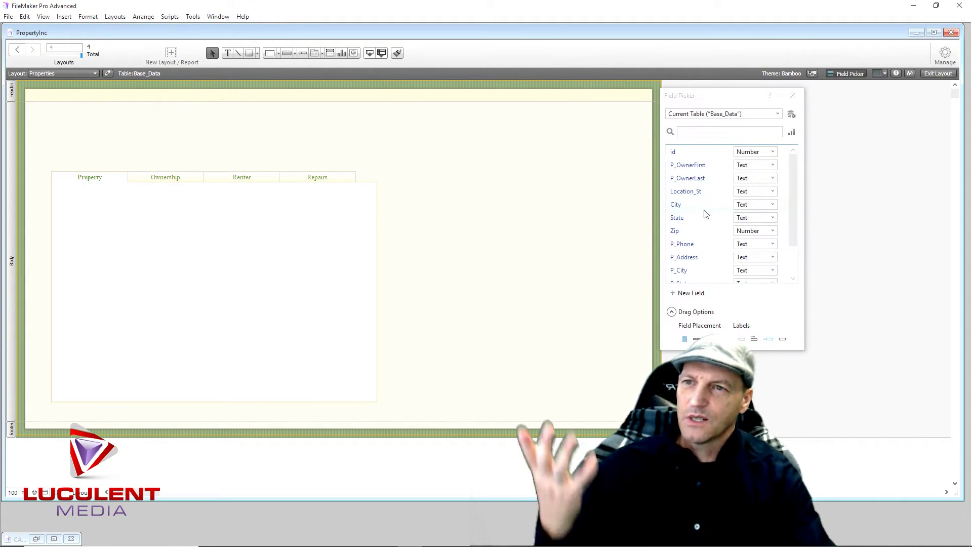
left_click_drag(688, 197, 70, 214)
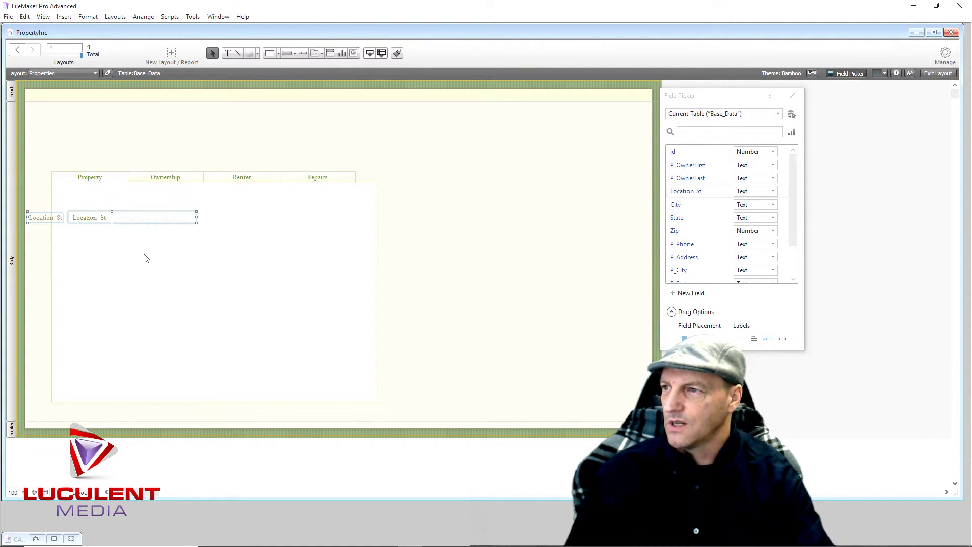
left_click(754, 339)
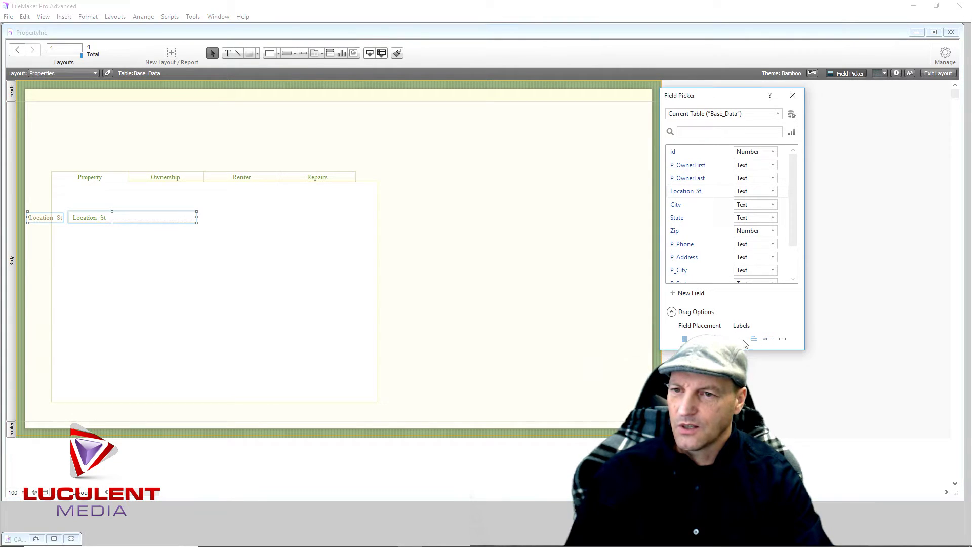
left_click(41, 219)
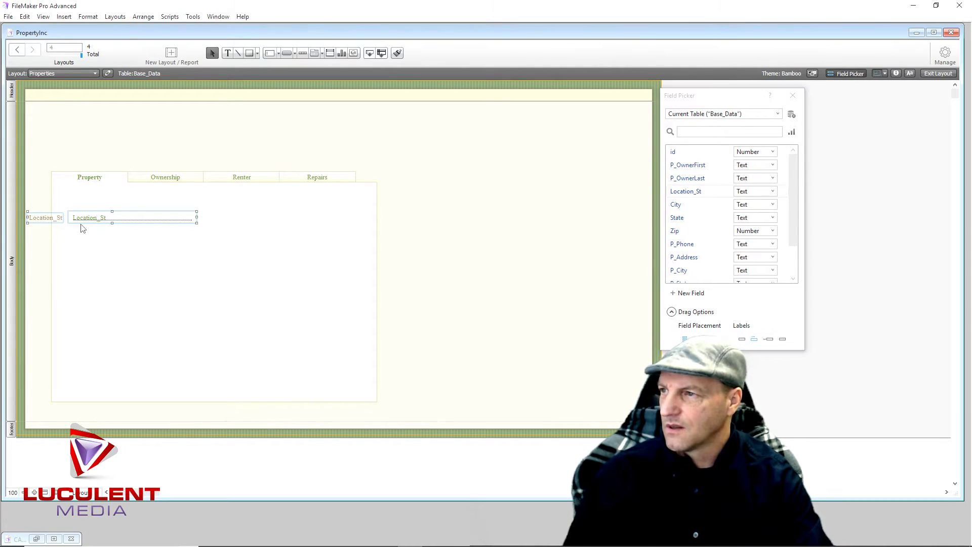
key("Delete")
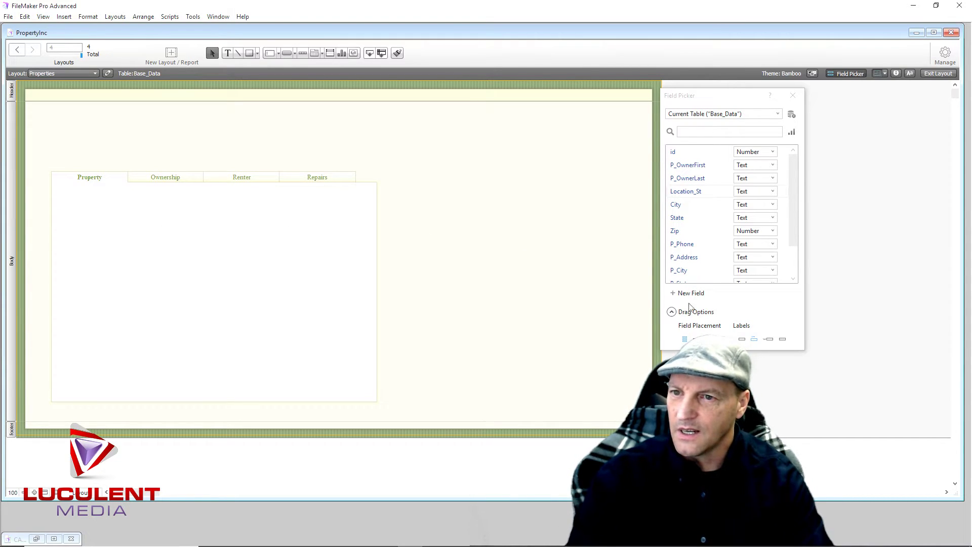
left_click_drag(692, 196, 65, 217)
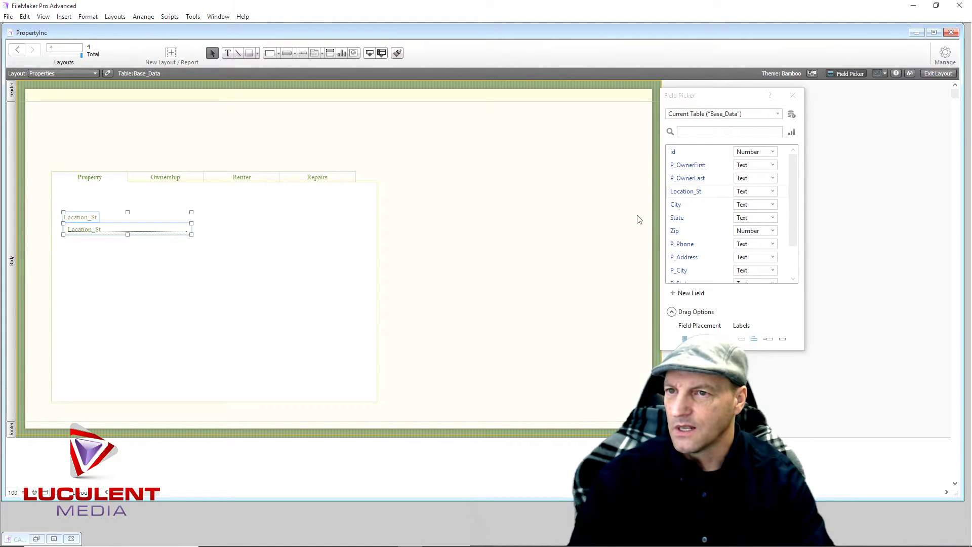
left_click_drag(677, 205, 63, 242)
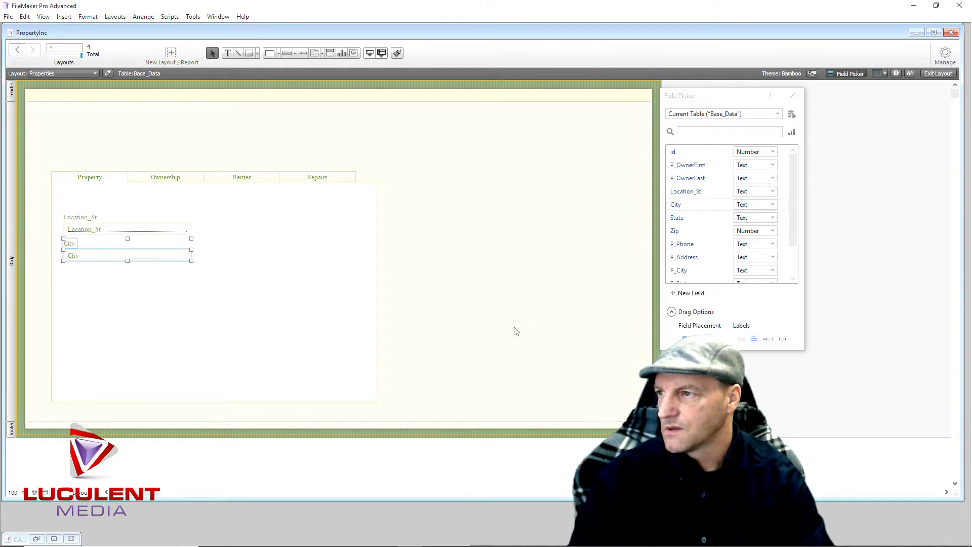
left_click_drag(677, 217, 210, 245)
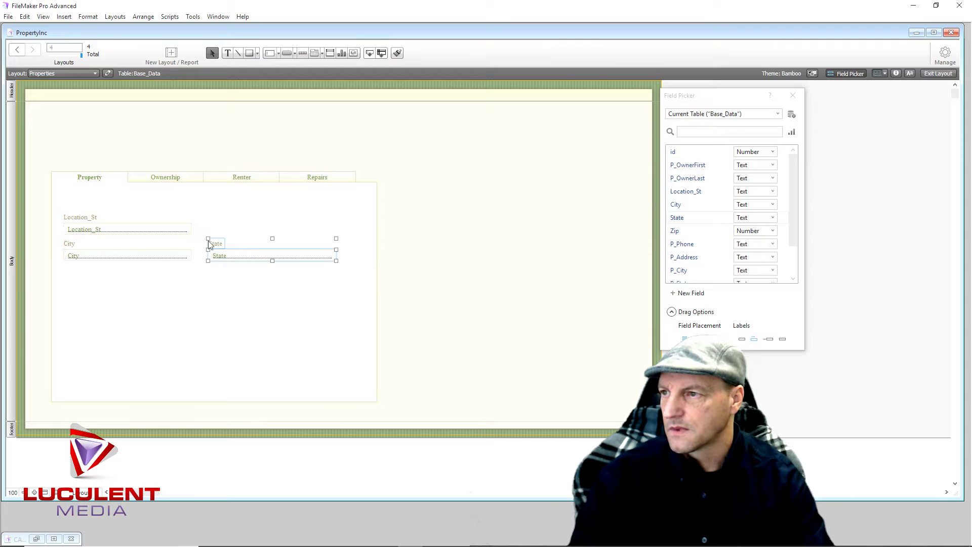
left_click_drag(674, 232, 296, 283)
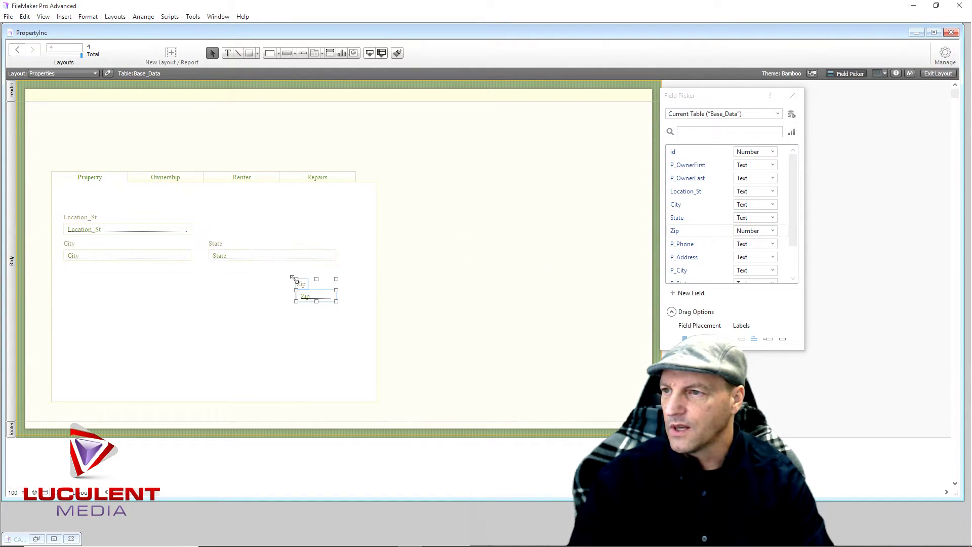
Make the State field narrower and move Zip with its label beside it
left_click(274, 257)
left_click_drag(339, 258, 274, 257)
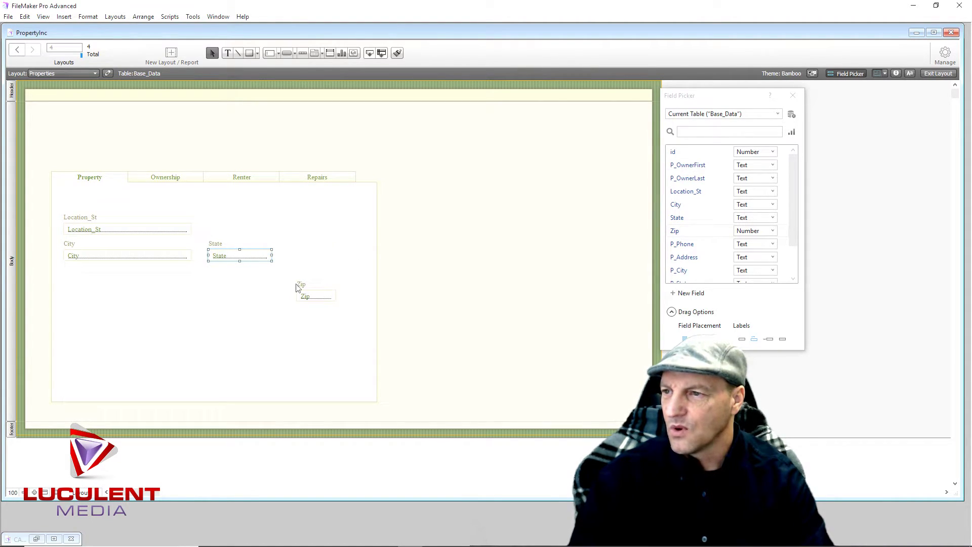
left_click(304, 296)
mouse_move(295, 332)
left_mouse_down()
mouse_move(317, 330)
mouse_move(298, 326)
left_mouse_up()
left_click_drag(426, 246, 305, 331)
mouse_move(311, 294)
left_mouse_down()
mouse_move(313, 265)
mouse_move(308, 311)
left_mouse_up()
left_click(323, 309)
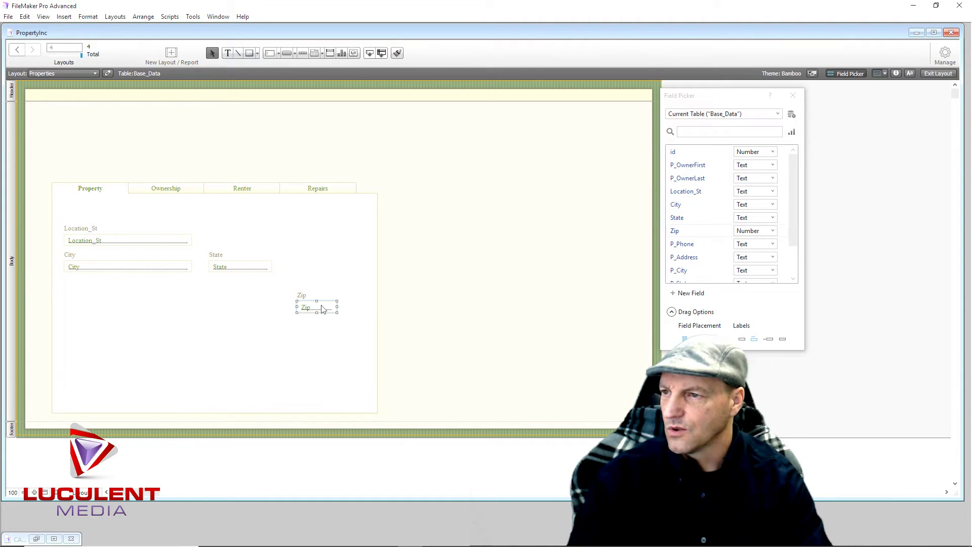
left_click(302, 296, "shift")
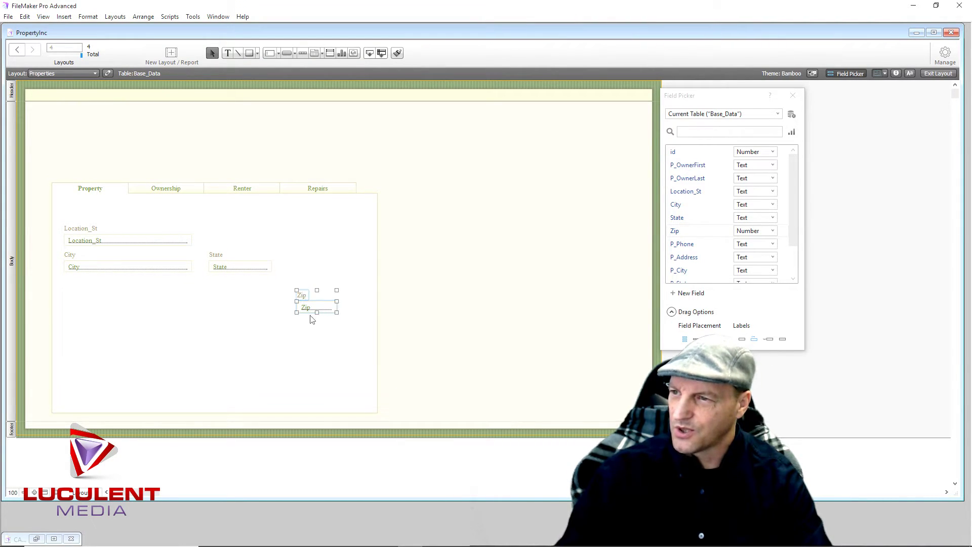
left_click_drag(313, 309, 307, 269)
left_click(313, 309)
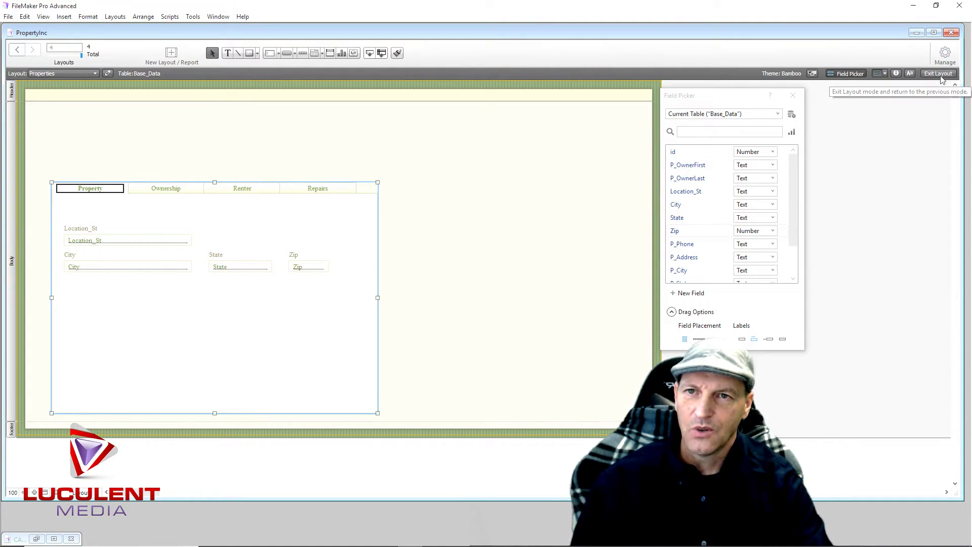
Create a Container field named Picture in Base_Data through Manage Database
left_click(946, 56)
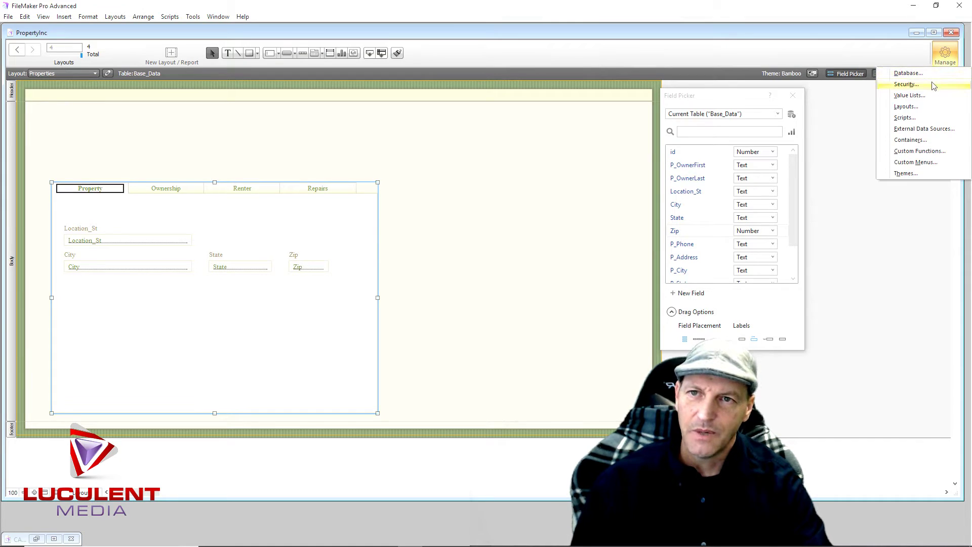
left_click(932, 74)
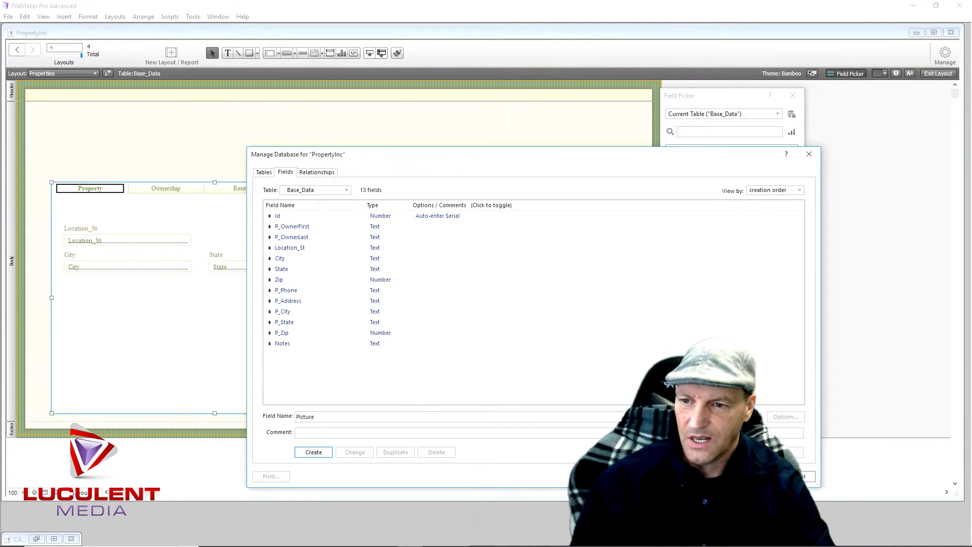
left_click(328, 454)
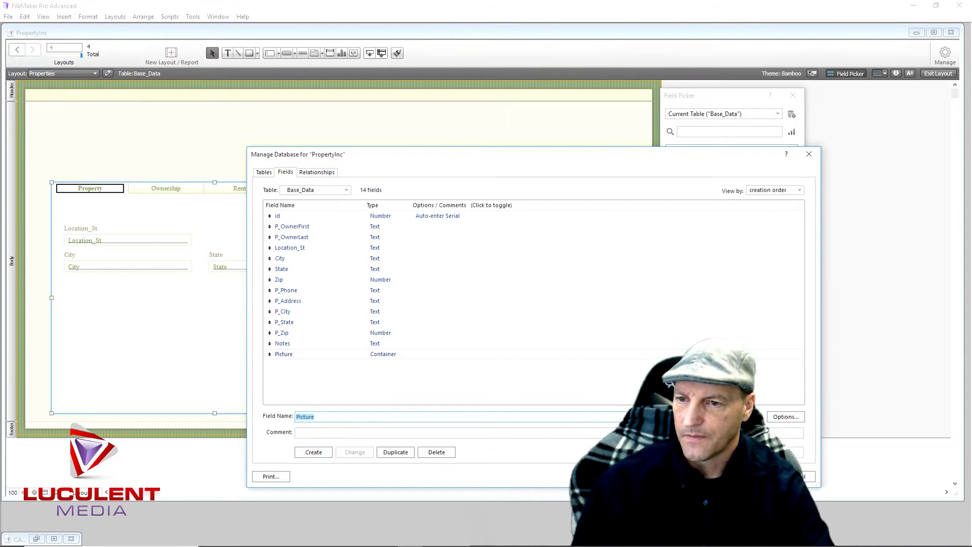
key("Return")
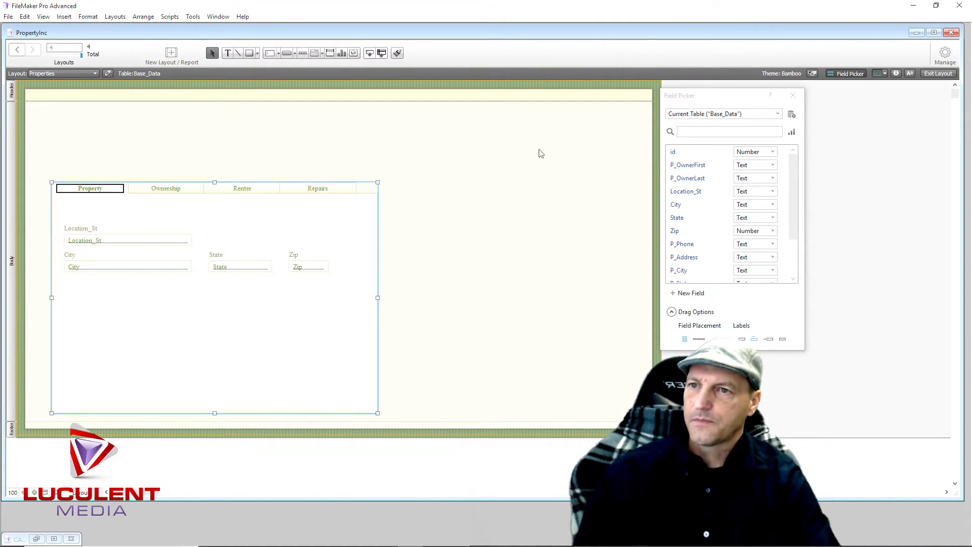
Place the Picture container field without a label on the Property tab below City, State and Zip
scroll(704, 225, "down", 2)
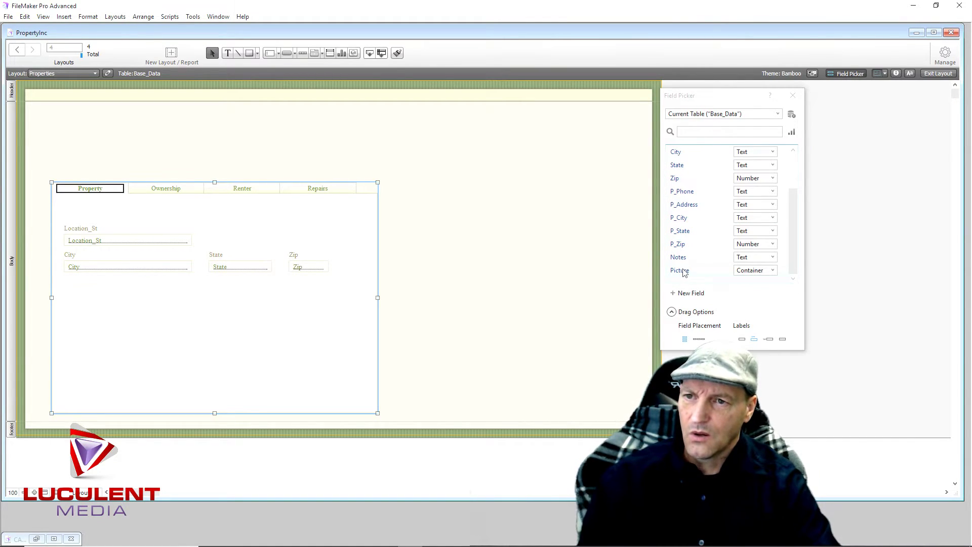
left_click(742, 339)
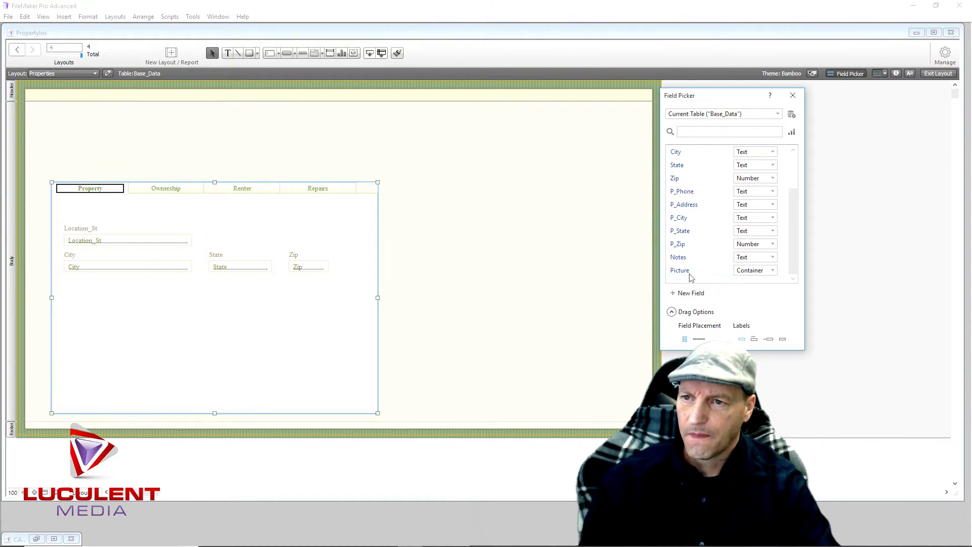
left_click_drag(689, 273, 120, 317)
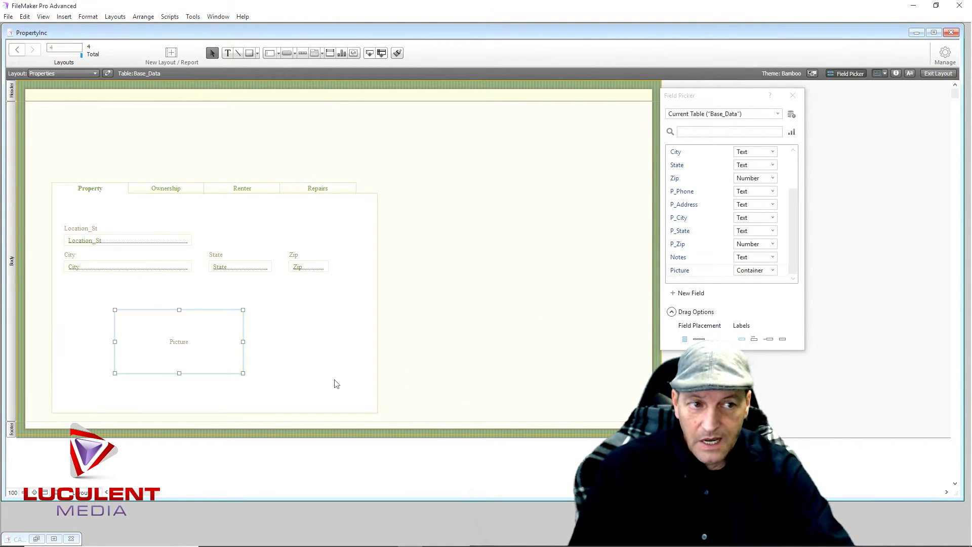
right_click(181, 344)
mouse_move(199, 399)
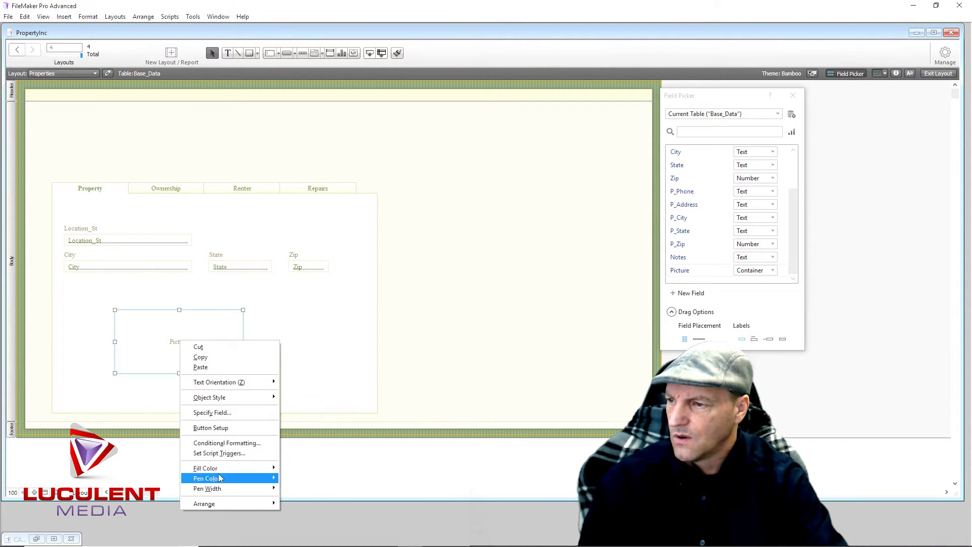
left_click(148, 353)
Via Insert > Picture, select the 20170824_071643 shed photo in New Volume (E:) > Pictures > Camera Roll
left_click(63, 16)
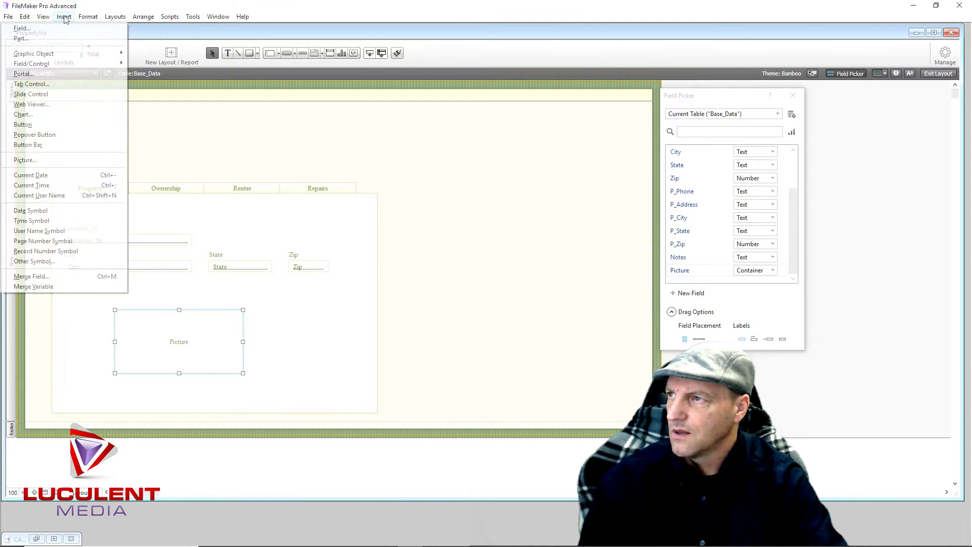
left_click(71, 161)
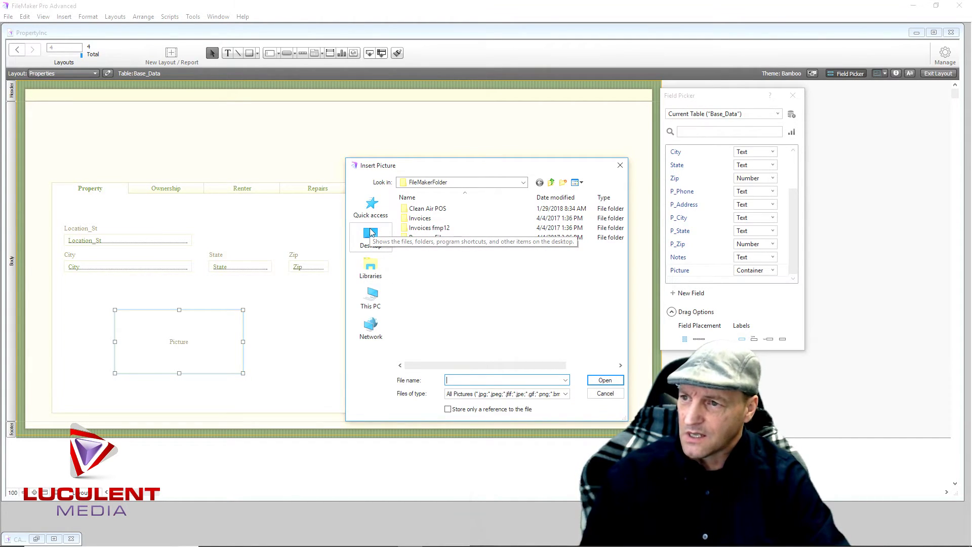
left_click(373, 297)
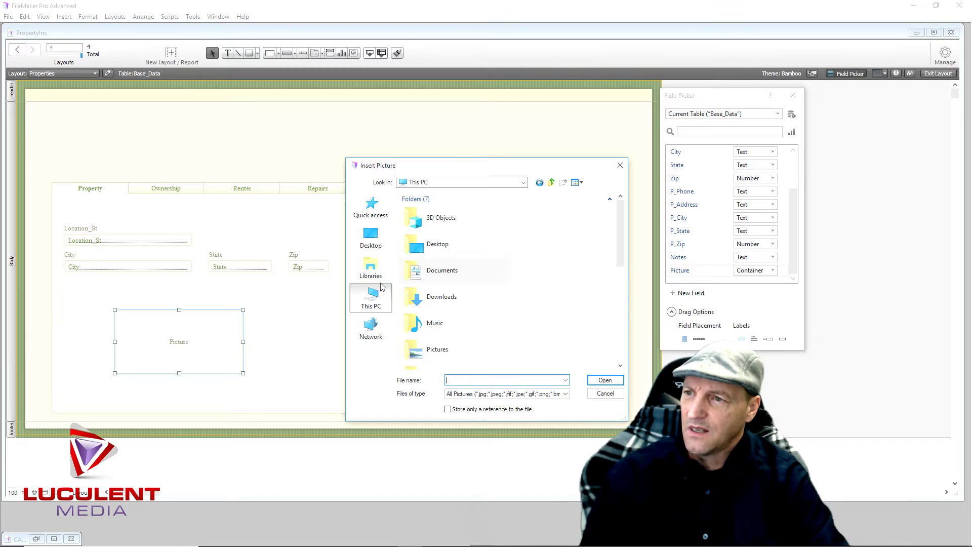
scroll(438, 314, "down", 4)
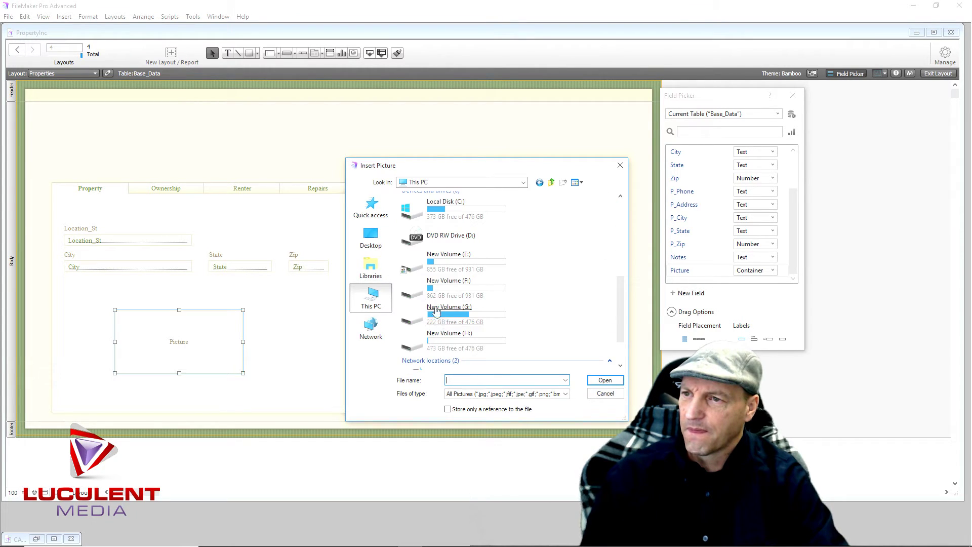
double_click(410, 269)
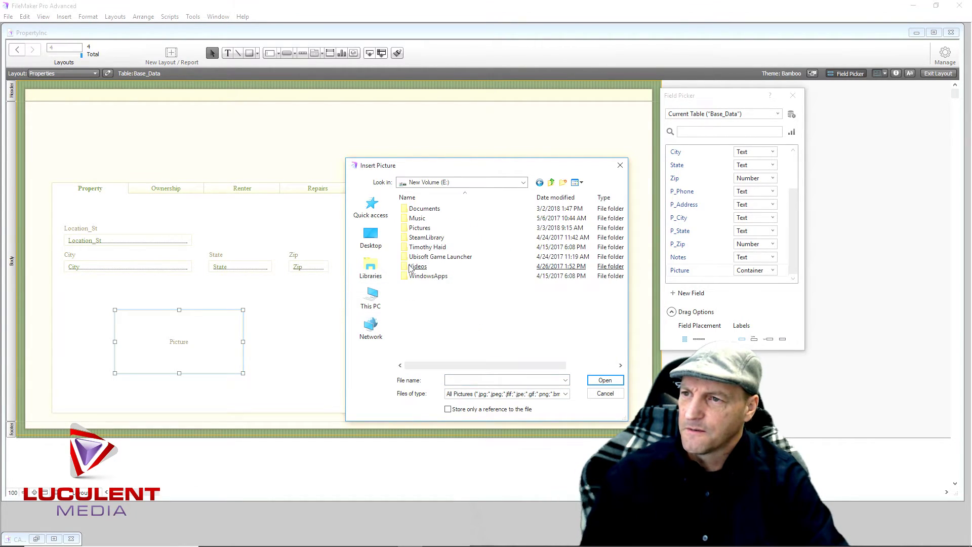
double_click(414, 229)
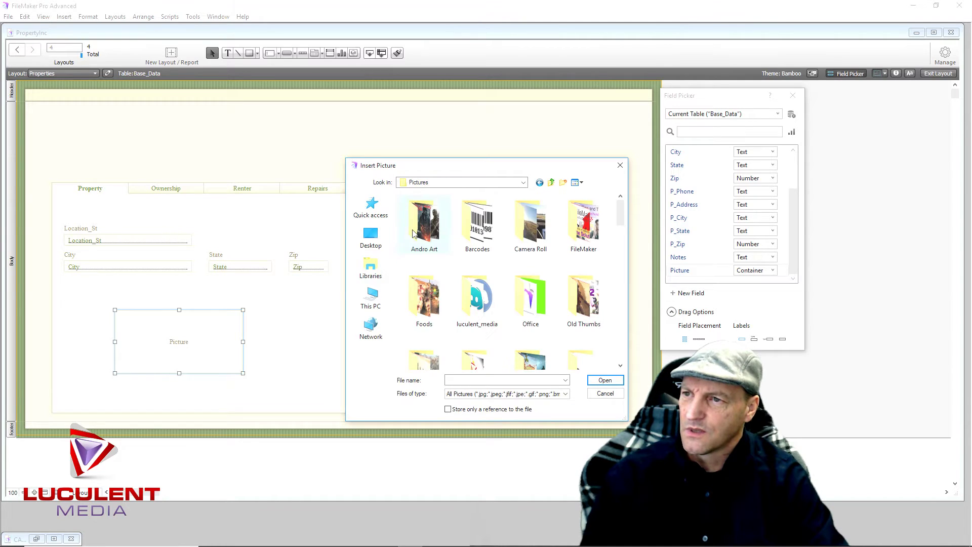
double_click(525, 228)
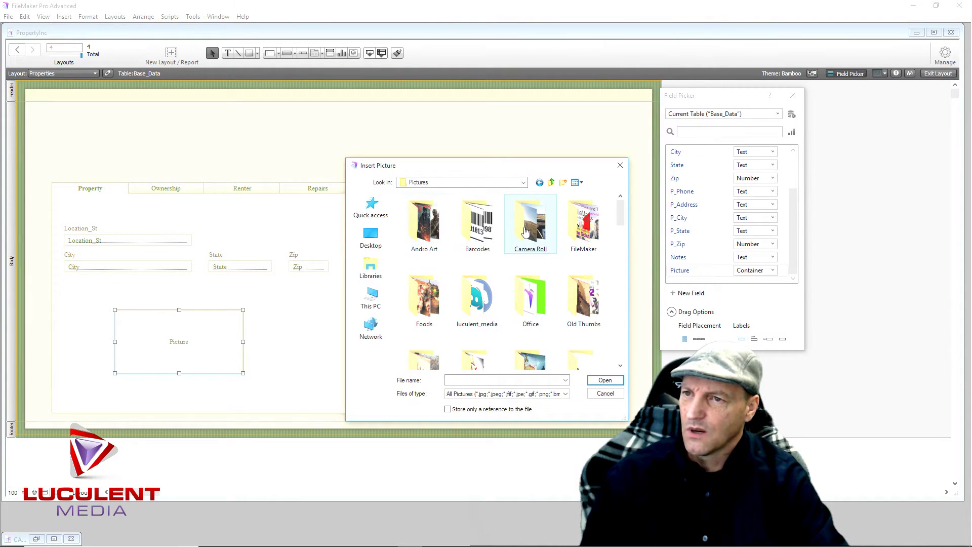
left_click(525, 227)
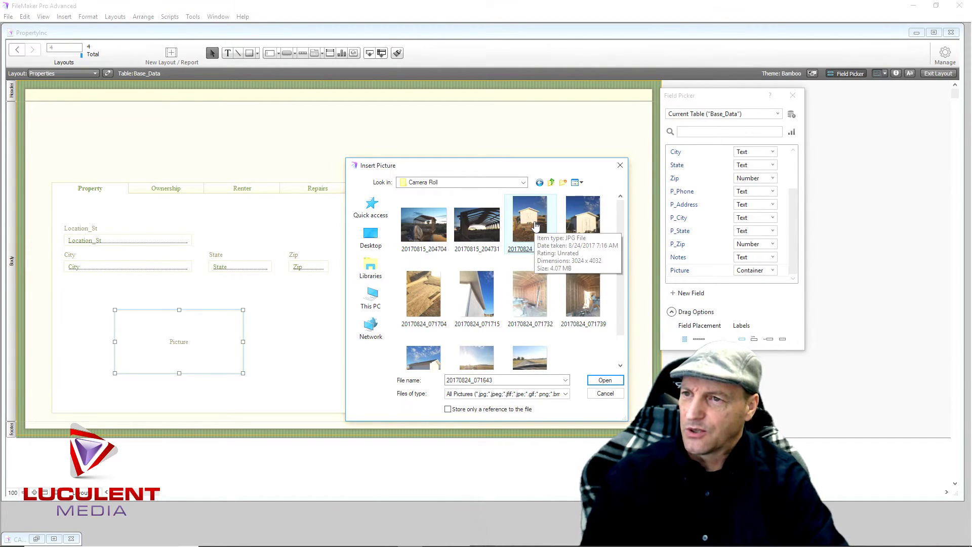
Decline enlarging the layout for the photo and open the Picture field's Specify Field dialog
double_click(528, 227)
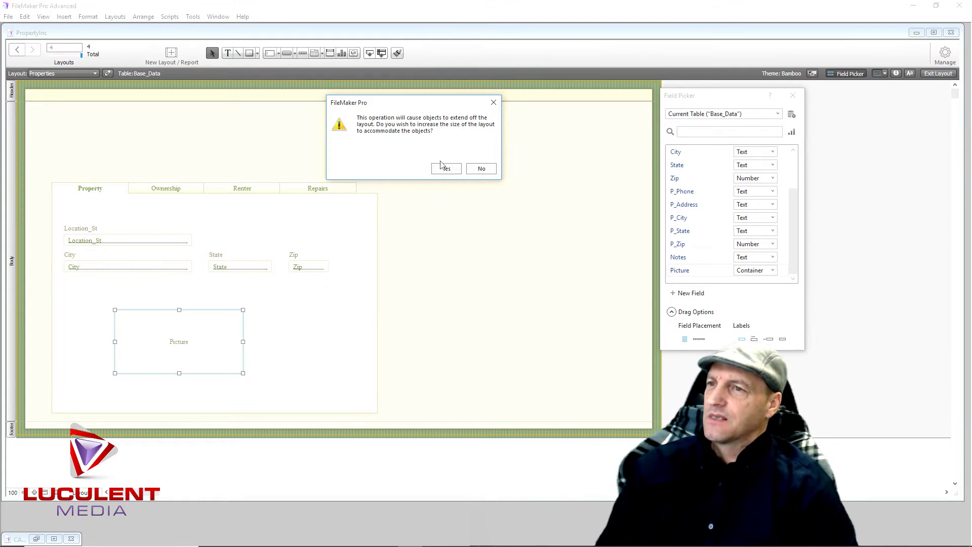
left_click(479, 170)
double_click(201, 342)
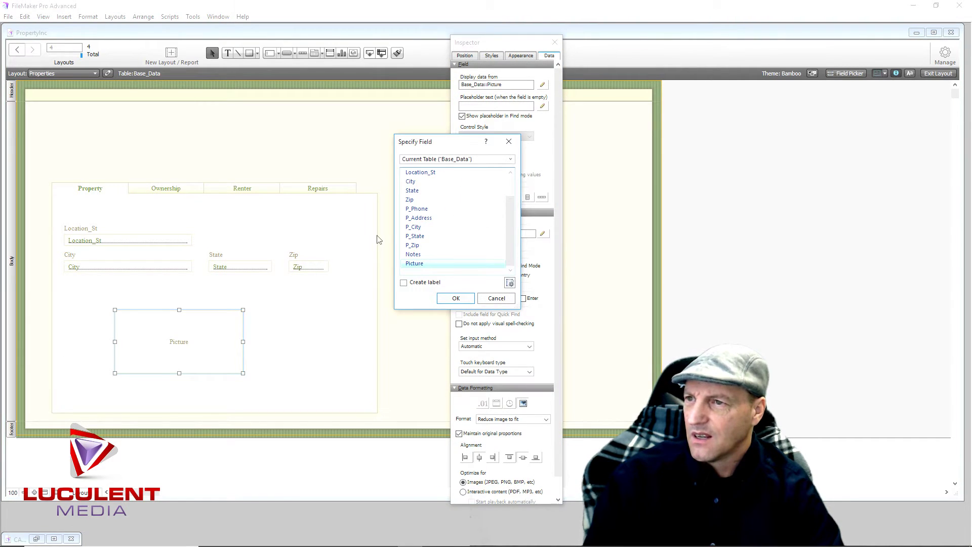
Confirm the Picture field assignment and set the container's Appearance fill to an image of the shed photo
left_click_drag(447, 145, 725, 159)
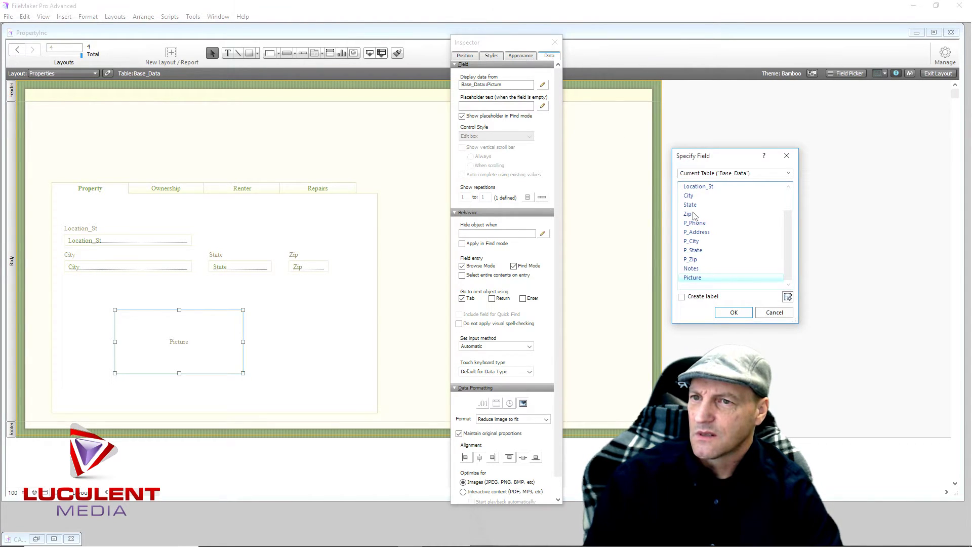
left_click(733, 313)
left_click(522, 55)
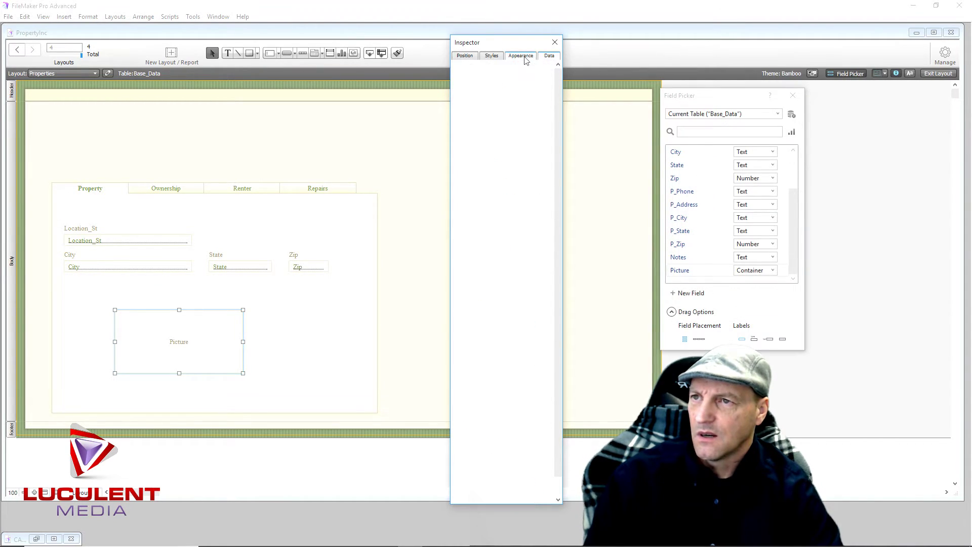
left_click(487, 168)
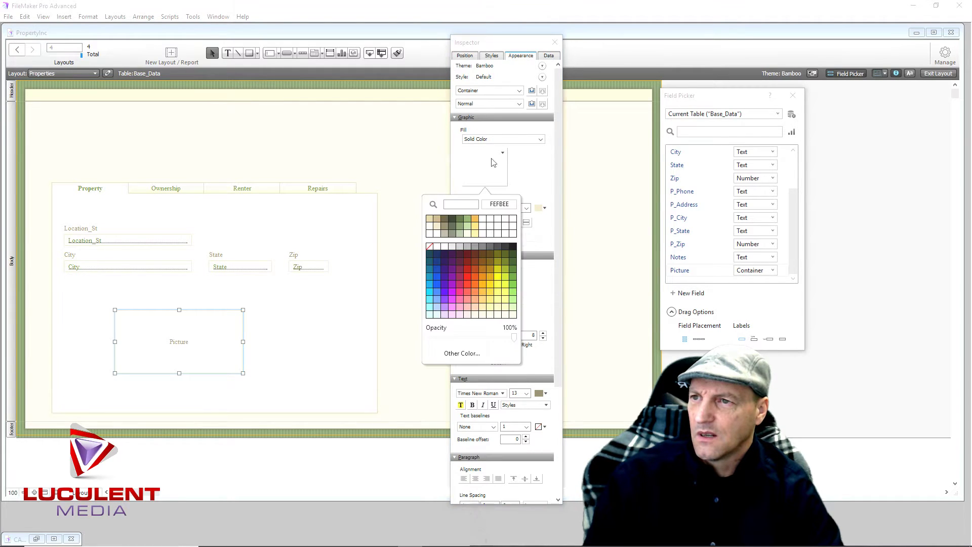
left_click(505, 142)
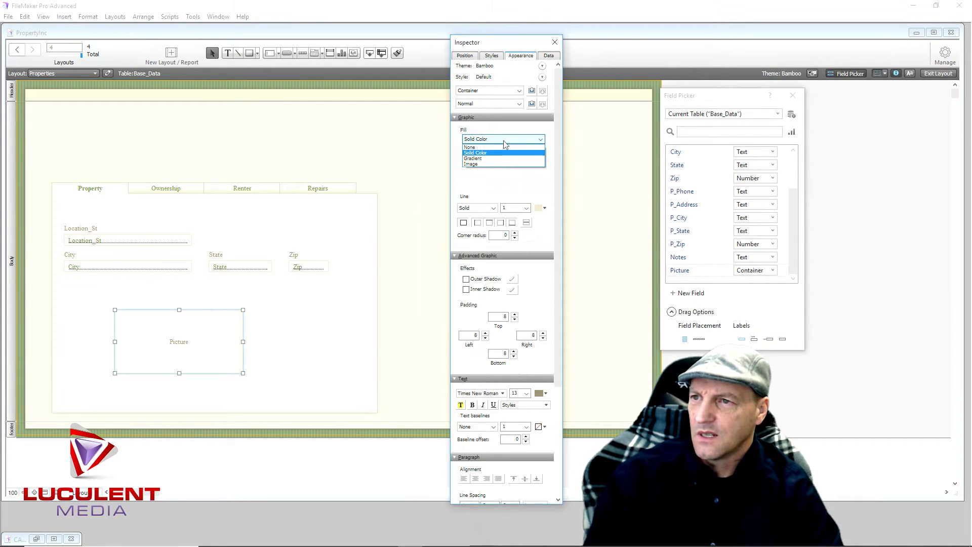
left_click(480, 165)
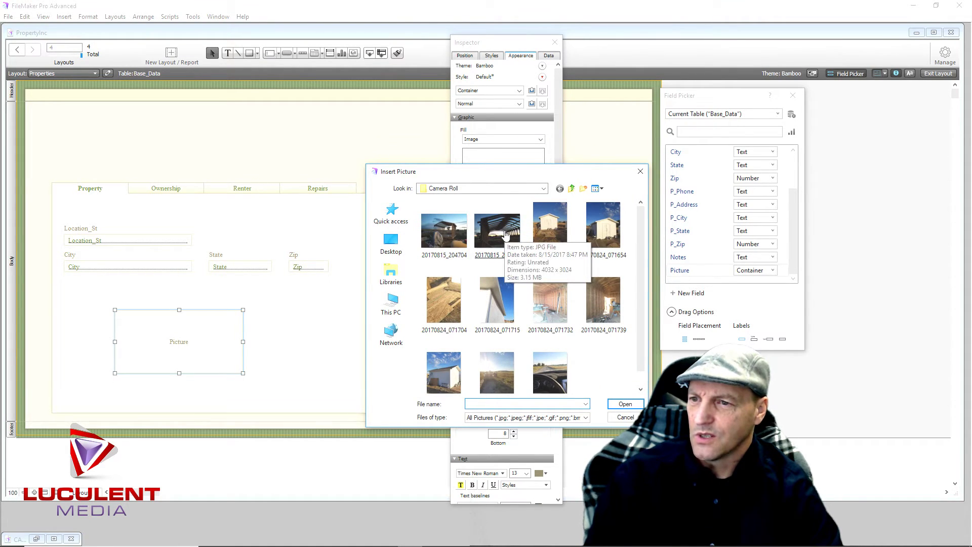
double_click(445, 374)
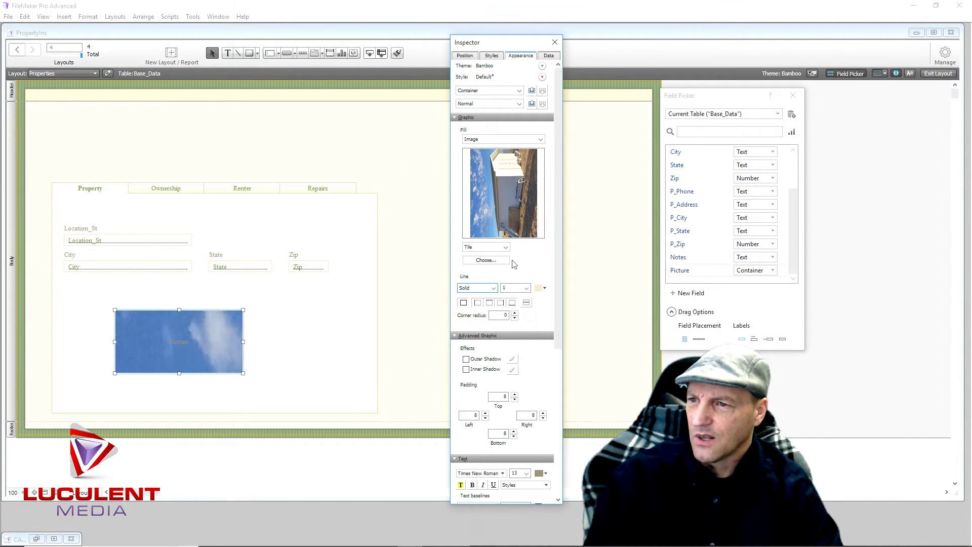
Change the fill image sizing from stretched to Scale to Fit
left_click(506, 248)
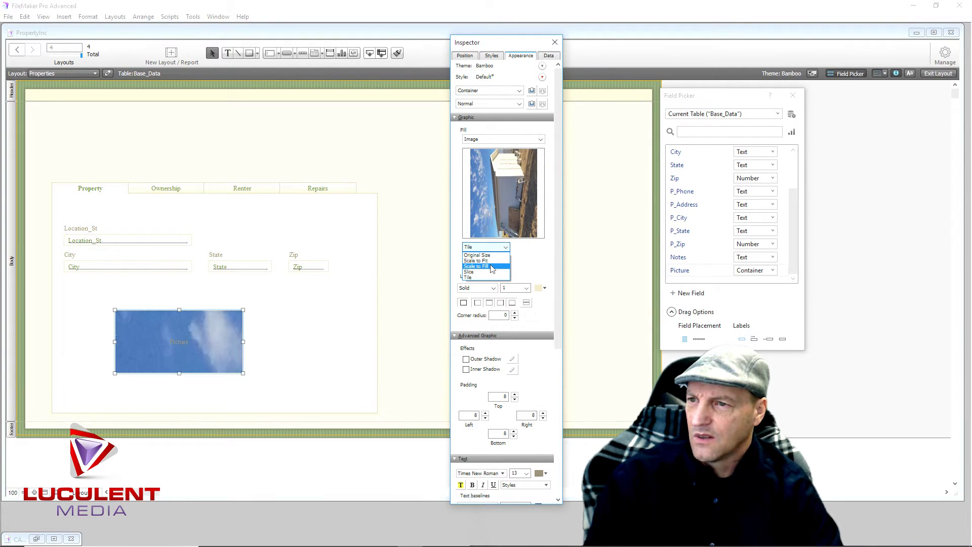
left_click(487, 267)
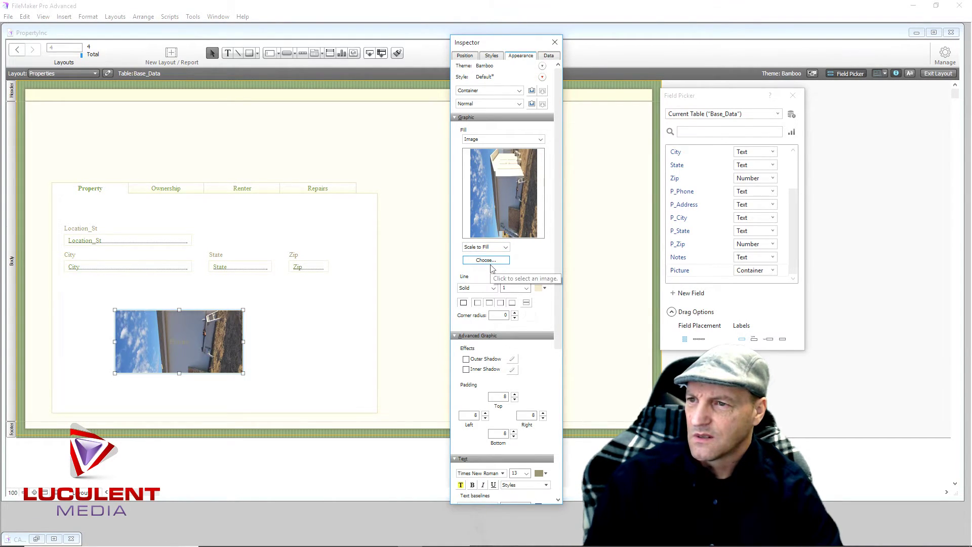
left_click(504, 248)
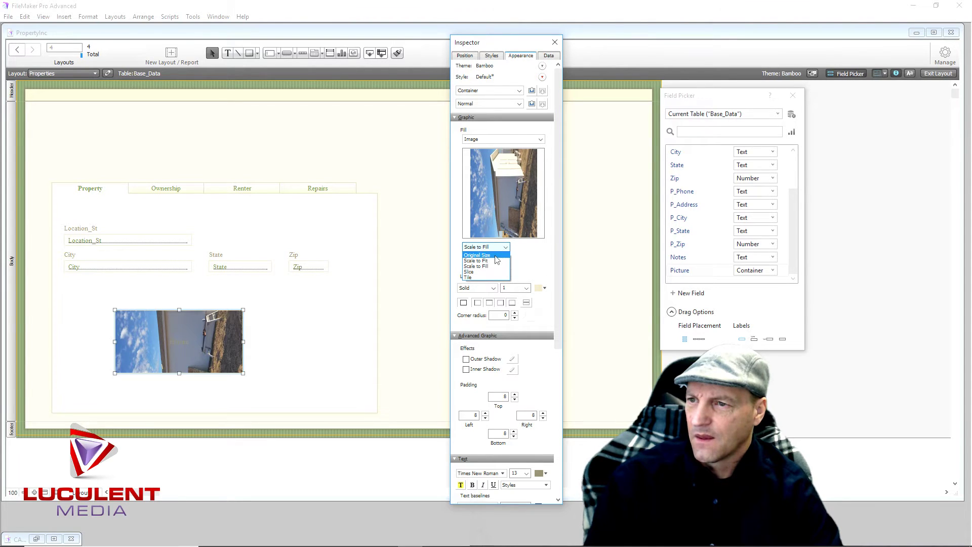
left_click(496, 261)
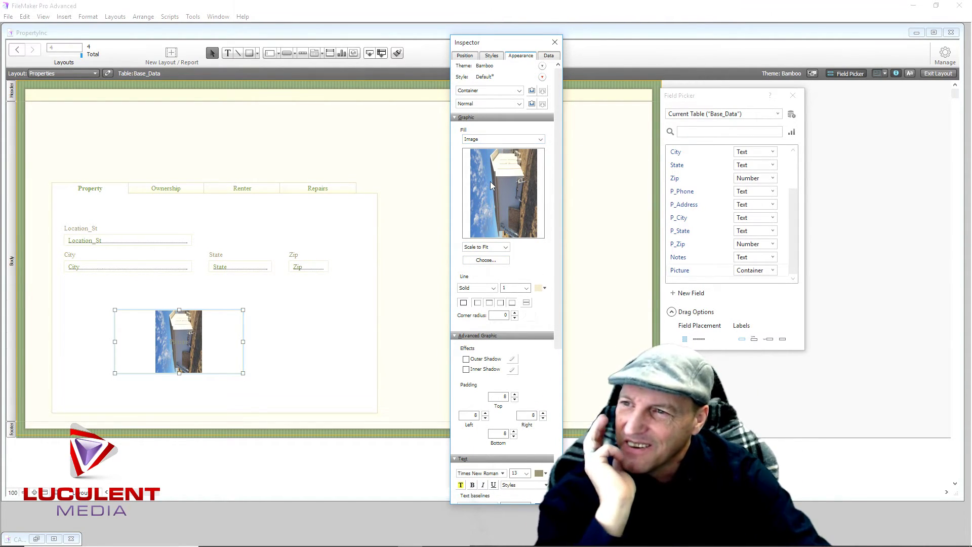
left_click(487, 140)
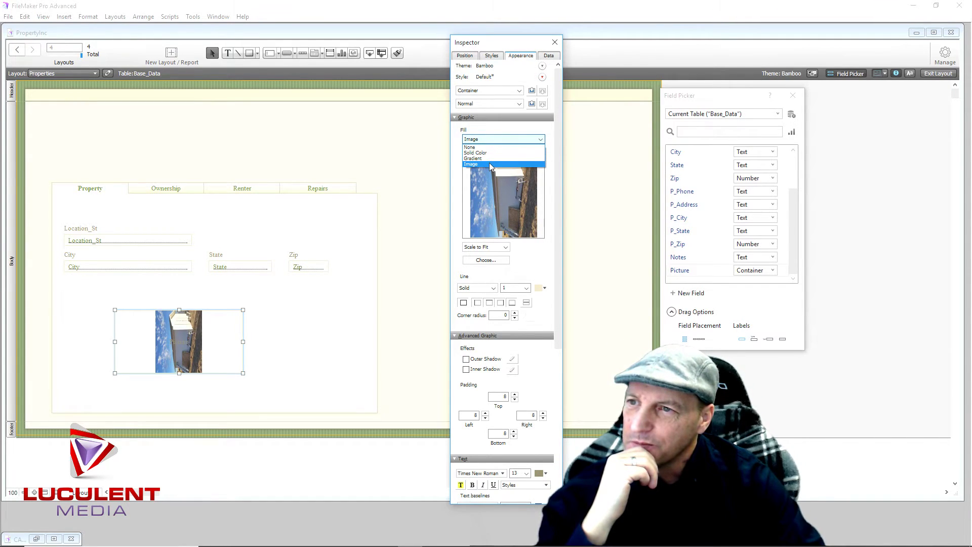
Swap the fill image to photo 20170815_204731, close the Inspector, and reselect the container
left_click(489, 162)
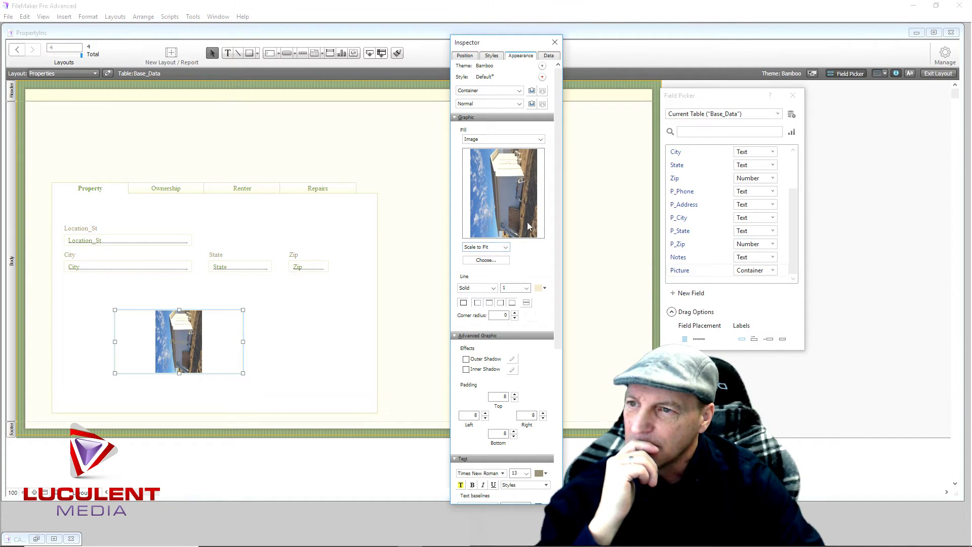
left_click(503, 261)
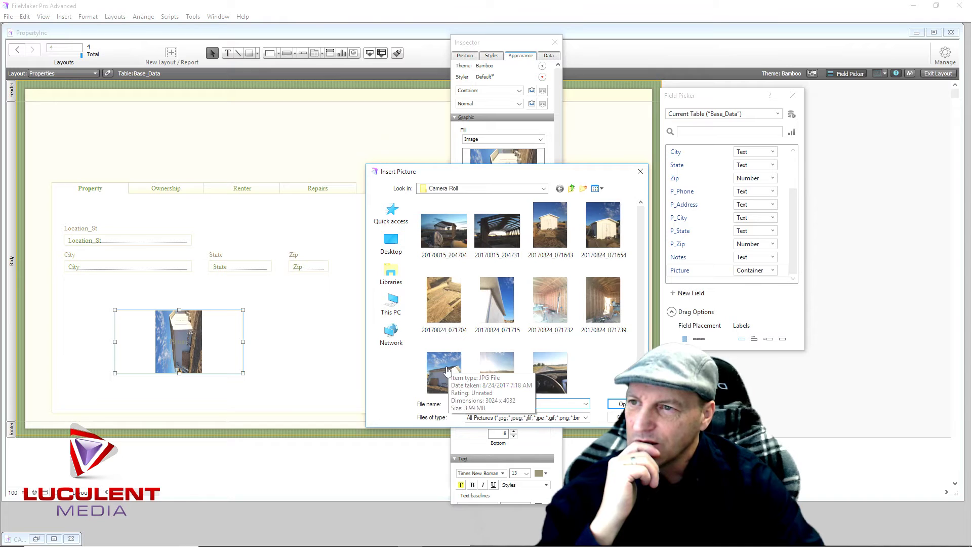
double_click(506, 232)
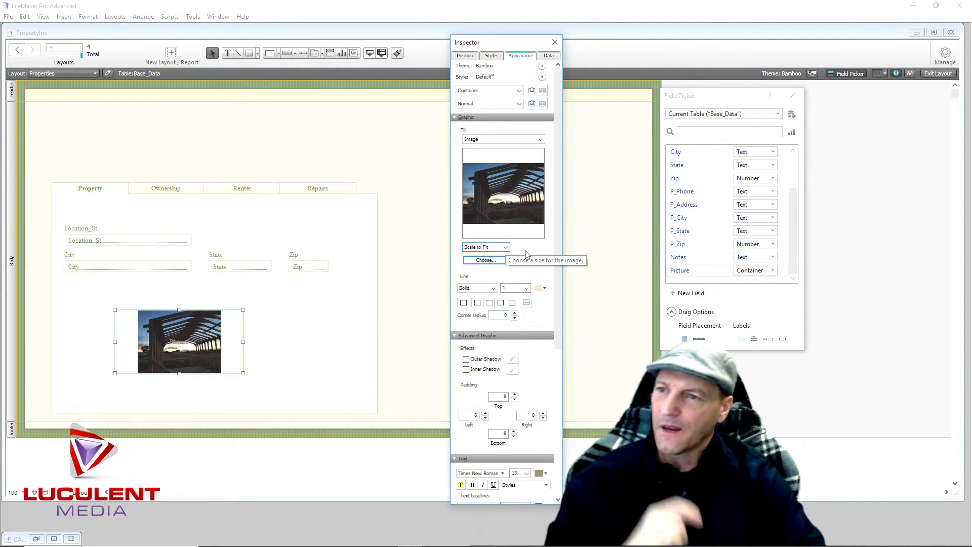
left_click(438, 258)
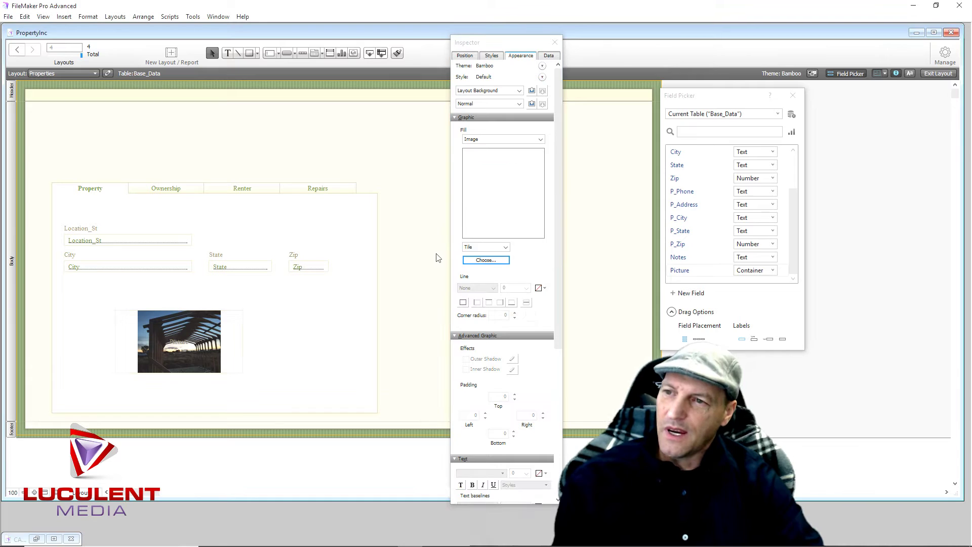
left_click(555, 42)
left_click(186, 344)
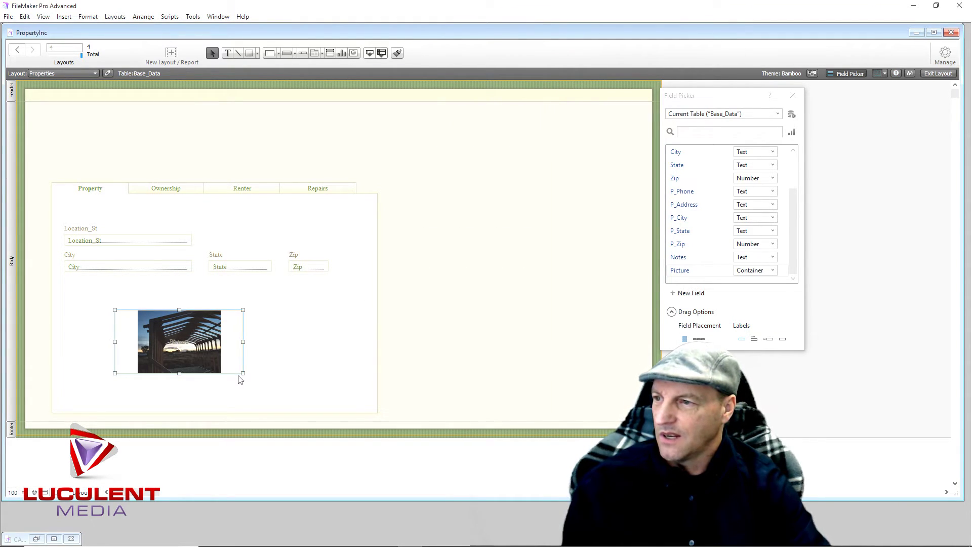
Drag the Picture container's corner handle to enlarge it down and to the right
left_click_drag(243, 372, 187, 346)
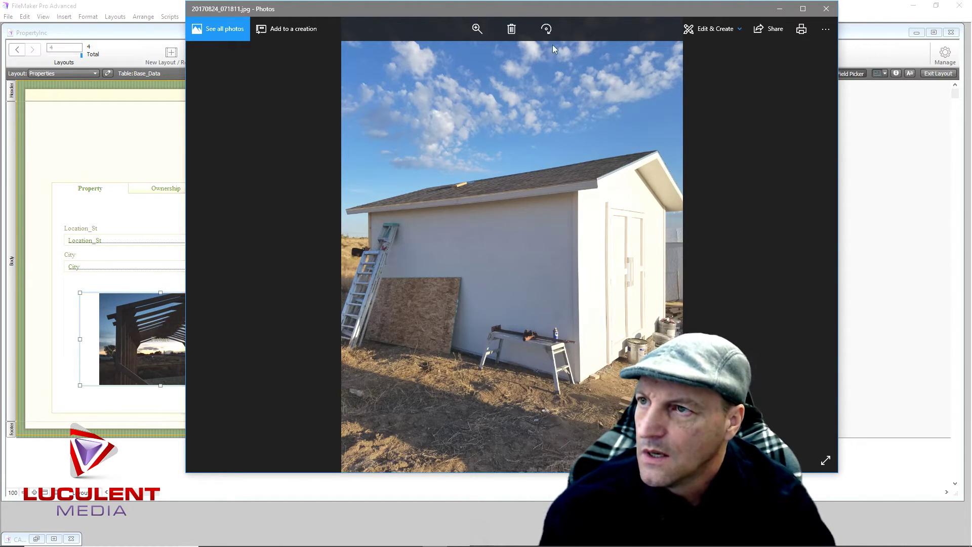
In the Photos editor, crop sky from the top and trim the bottom of the shed photo
left_click(713, 29)
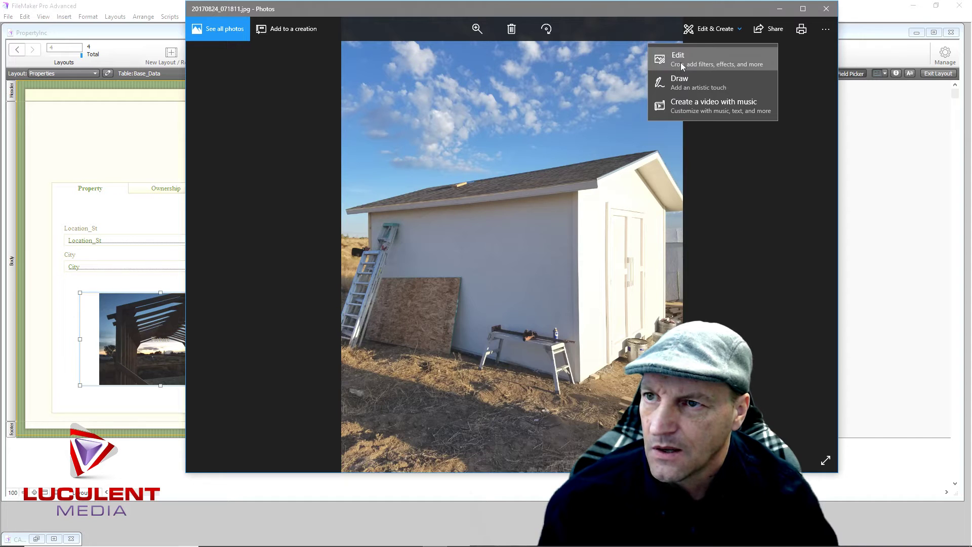
left_click(681, 62)
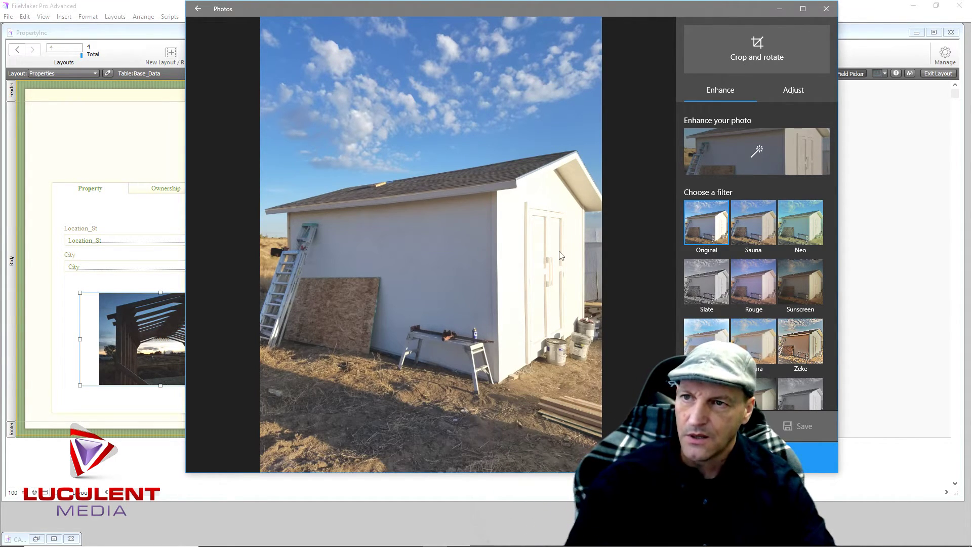
left_click(758, 53)
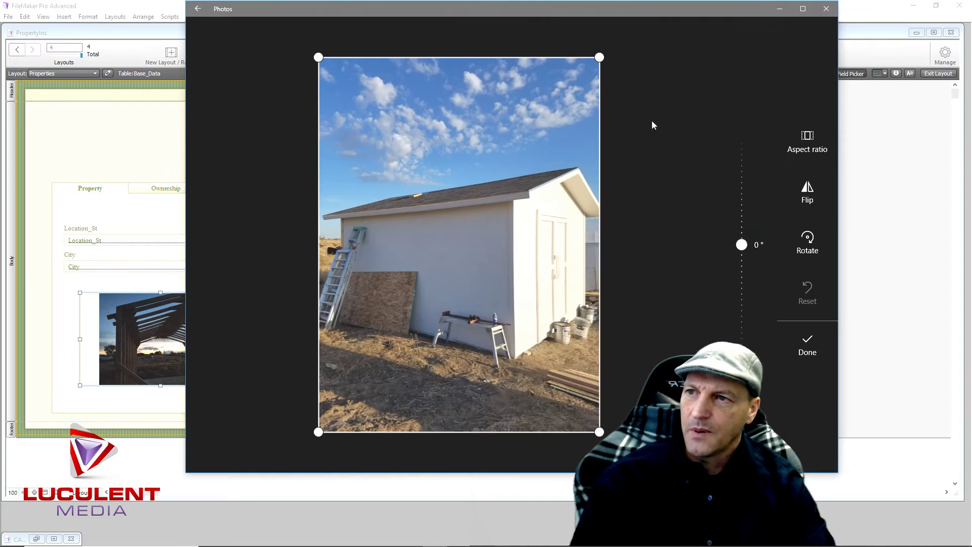
left_click_drag(599, 56, 601, 160)
left_click_drag(651, 431, 652, 342)
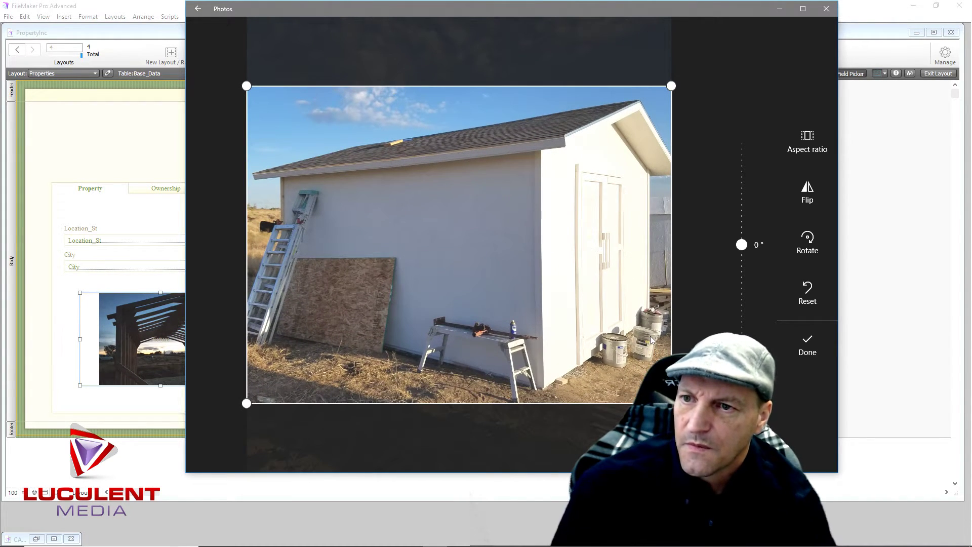
left_click(808, 343)
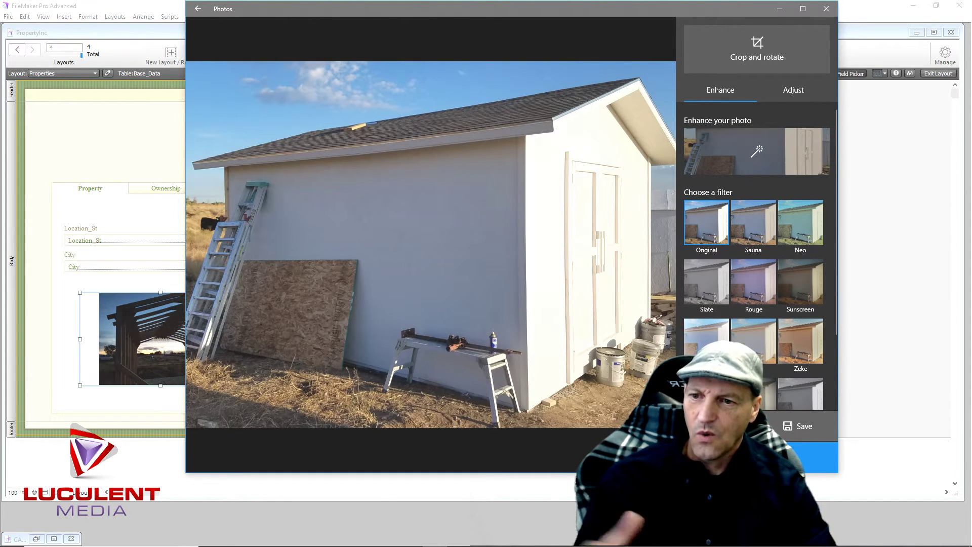
Rotate the photo four quarter turns back to upright and close Photos
left_click(707, 62)
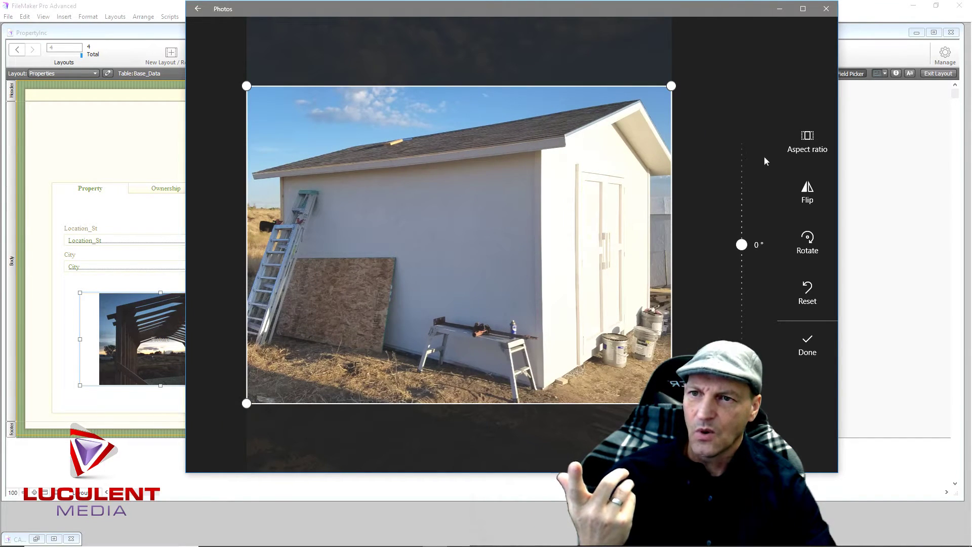
left_click(808, 242)
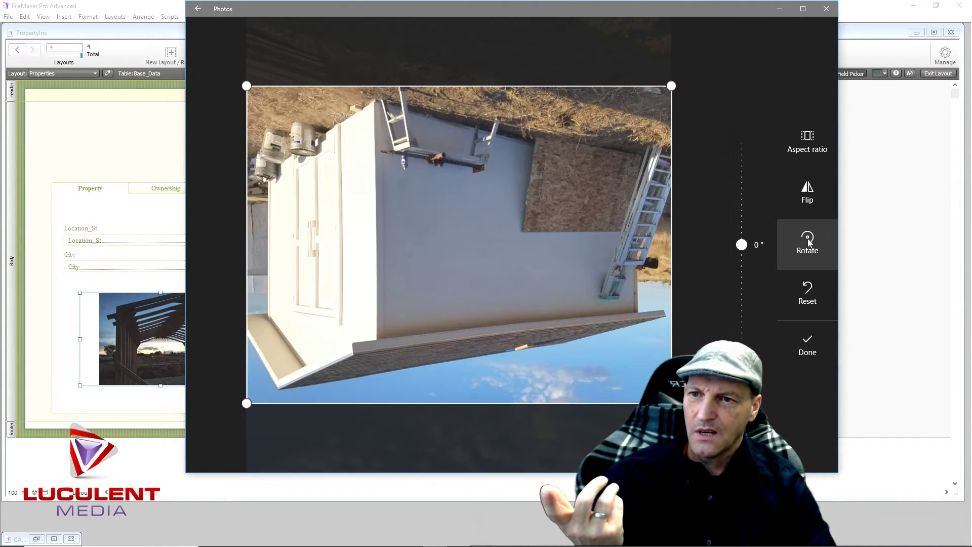
left_click(808, 242)
left_click(808, 242)
left_click(808, 242)
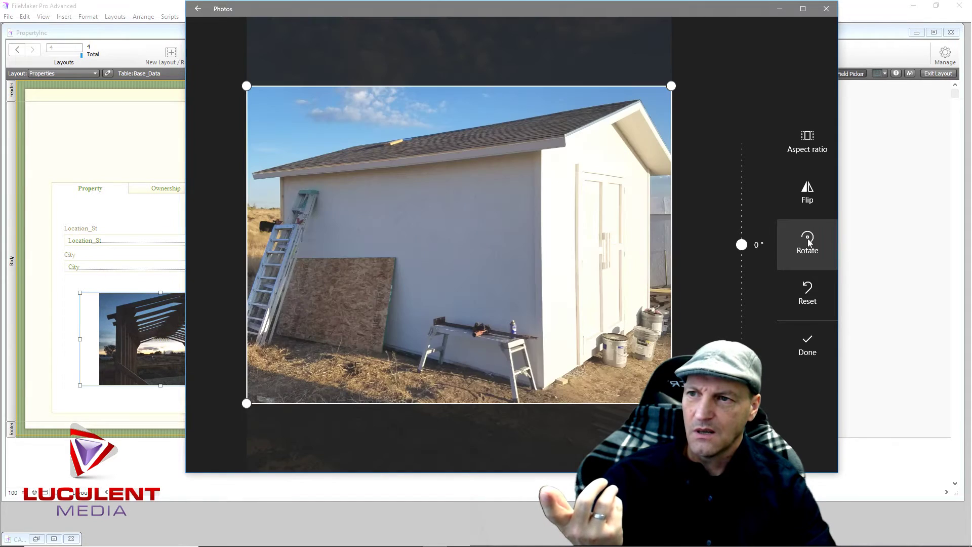
left_click(800, 342)
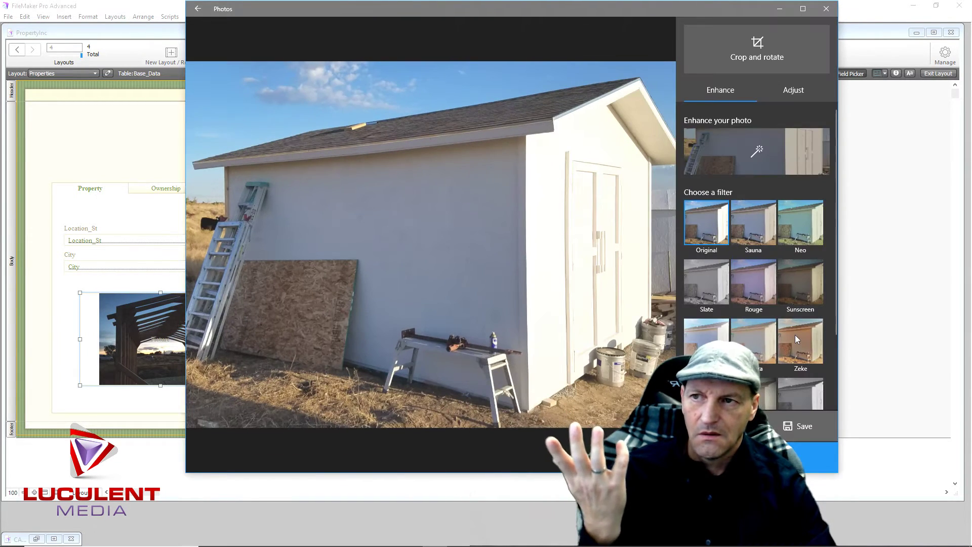
left_click(826, 9)
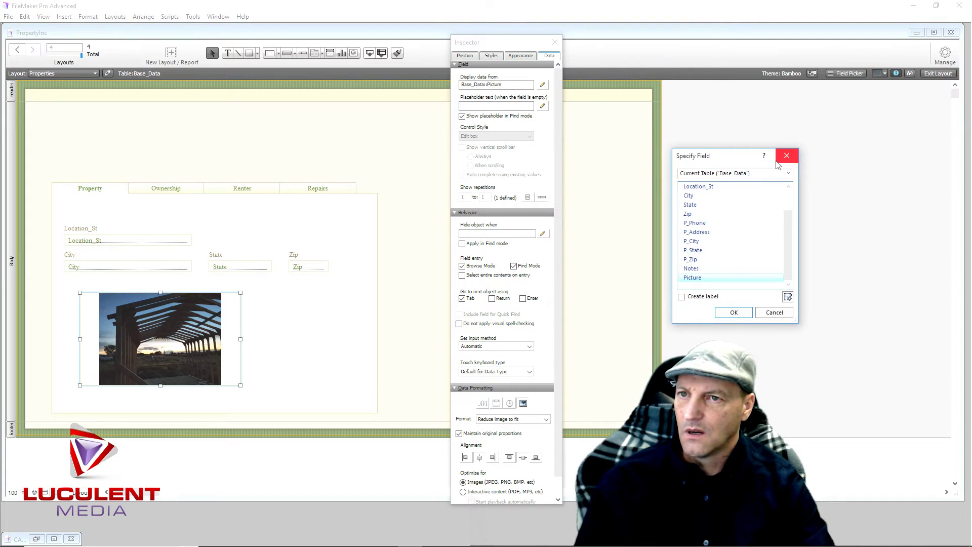
Close Specify Field and try photo 20170824_071811 as the container's fill image
left_click(734, 312)
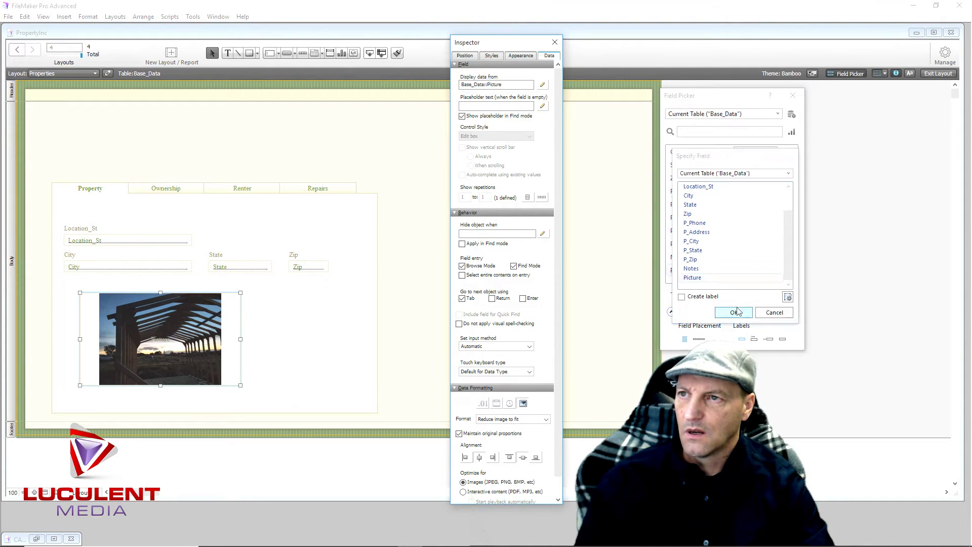
left_click(522, 55)
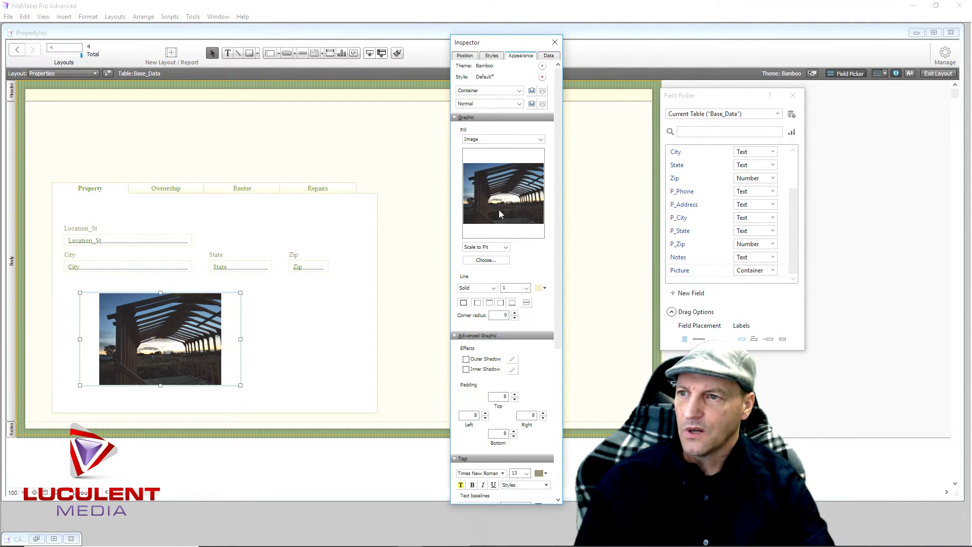
left_click(486, 260)
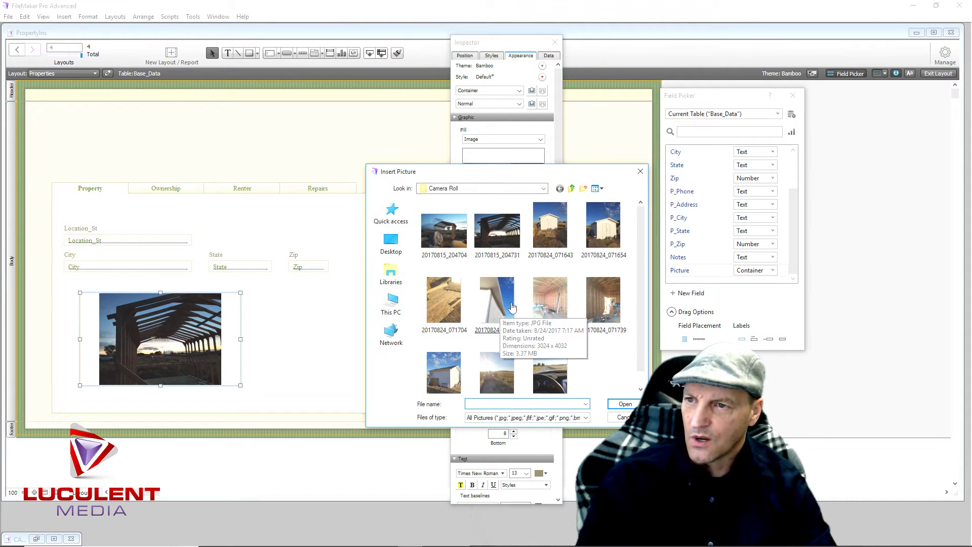
scroll(565, 297, "down", 1)
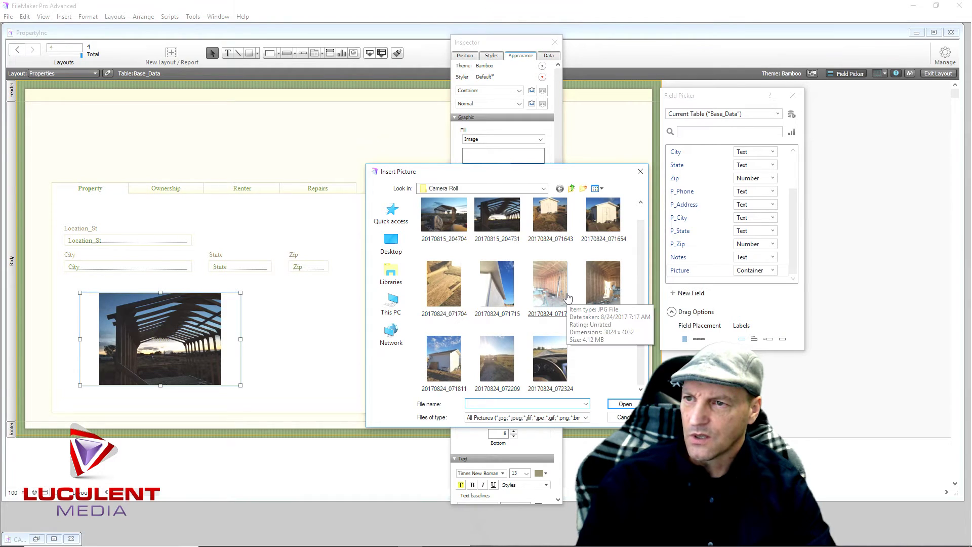
double_click(443, 365)
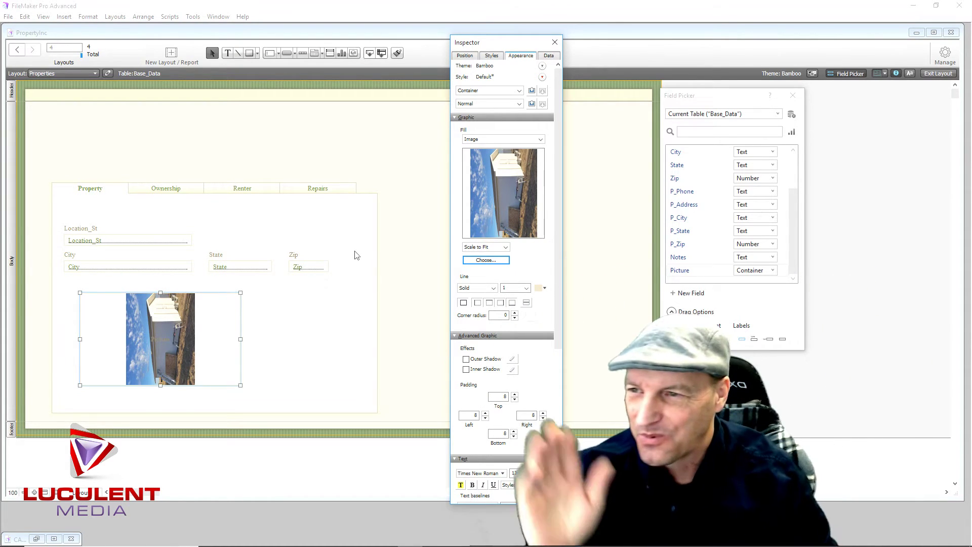
Switch the fill image back to photo 20170815_204731 and close the Inspector
left_click(489, 259)
left_click(496, 238)
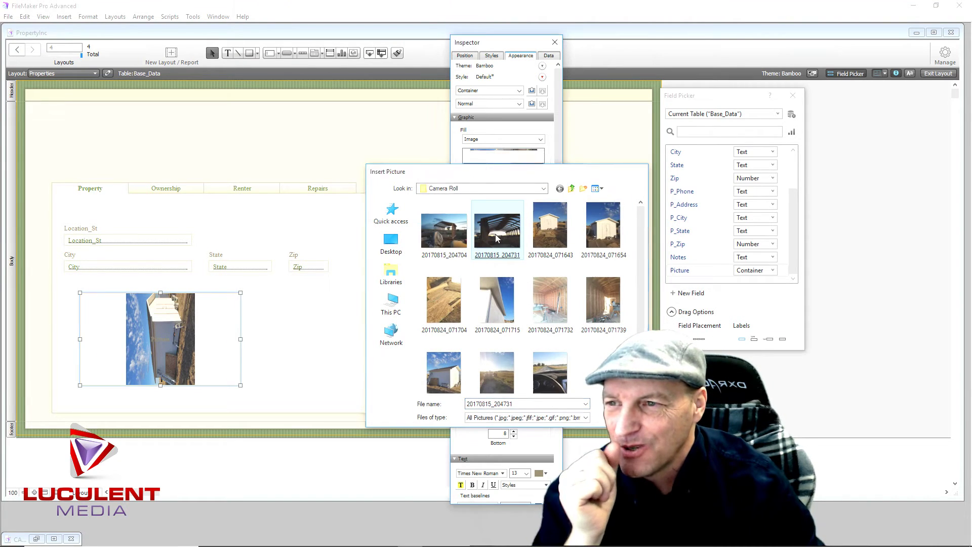
double_click(495, 235)
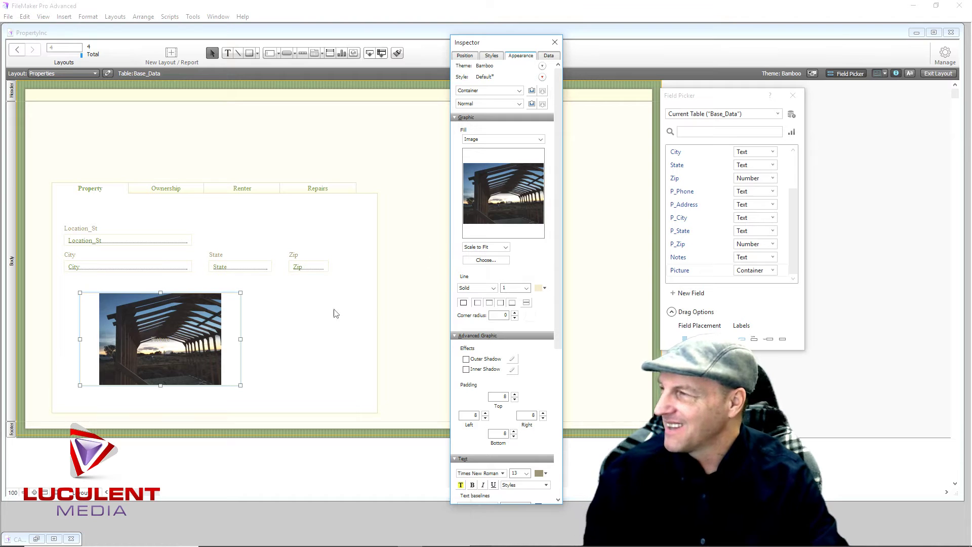
left_click(555, 43)
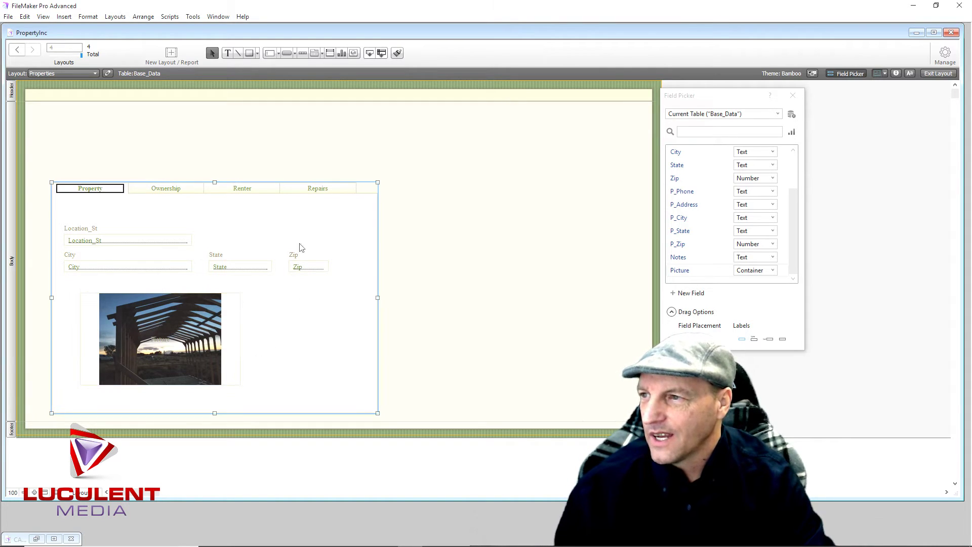
On the Ownership tab, place the P_OwnerFirst and P_OwnerLast fields
left_click(167, 188)
scroll(719, 212, "up", 2)
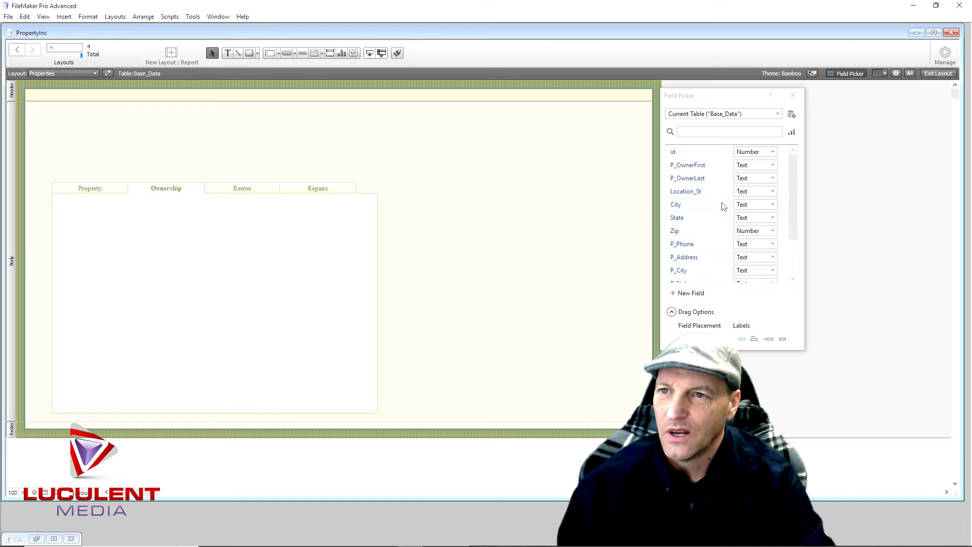
left_click_drag(692, 168, 74, 228)
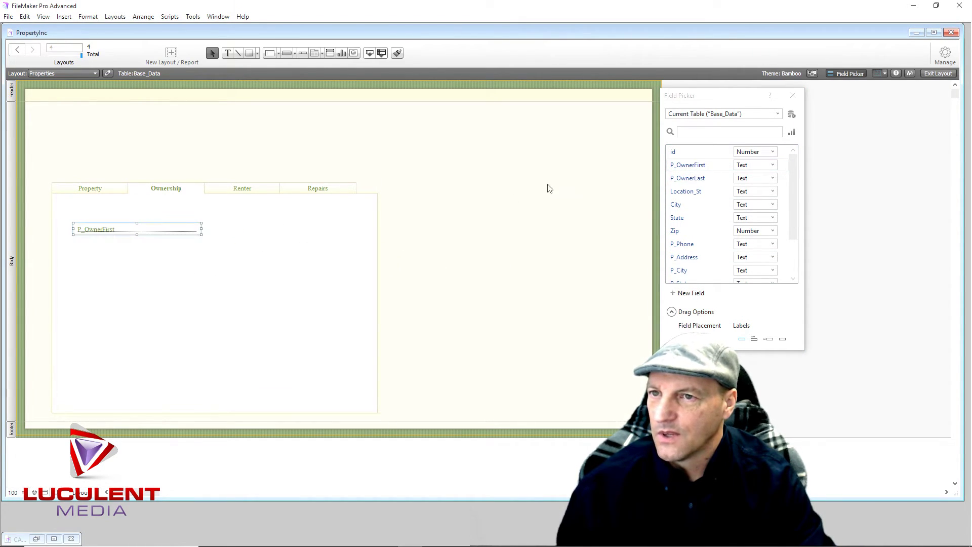
left_click_drag(694, 180, 72, 248)
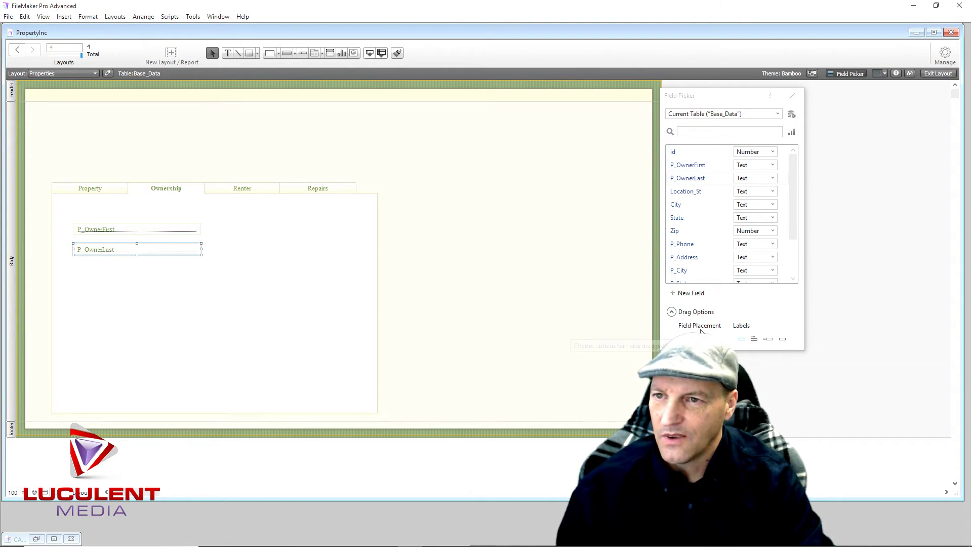
With labels above, place P_Phone, P_Address, P_City, P_State and P_Zip in a column
left_click(755, 339)
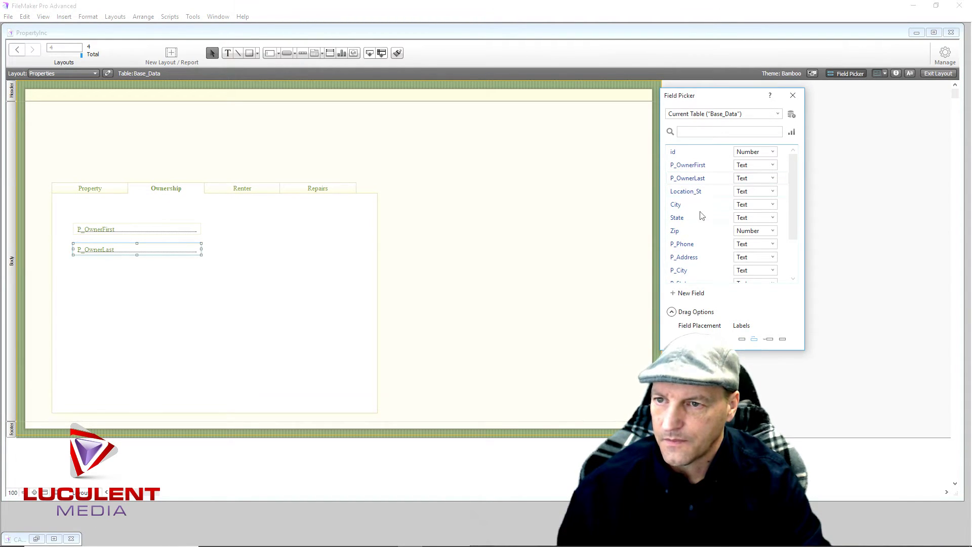
scroll(698, 211, "down", 1)
left_click_drag(690, 208, 247, 223)
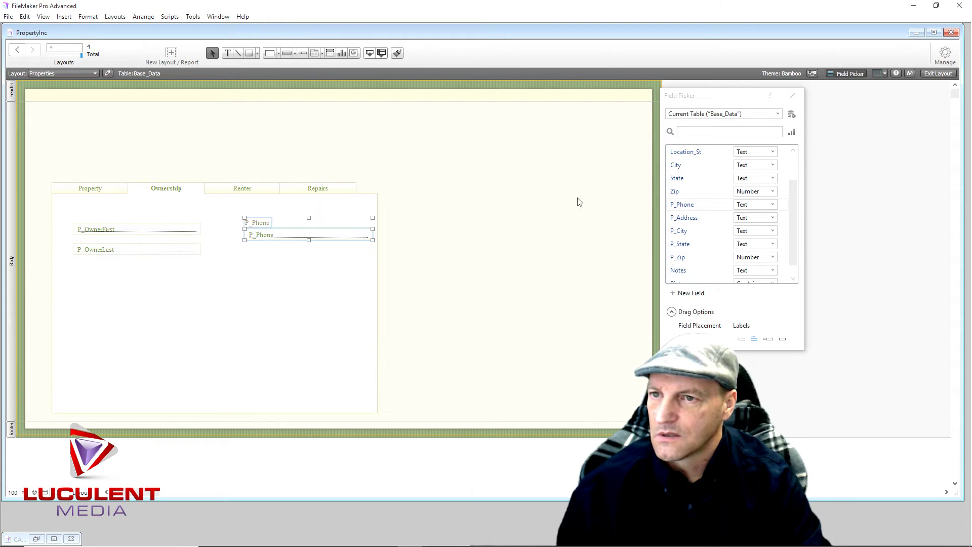
left_click_drag(690, 217, 243, 252)
left_click_drag(679, 231, 250, 278)
left_click_drag(675, 248, 246, 301)
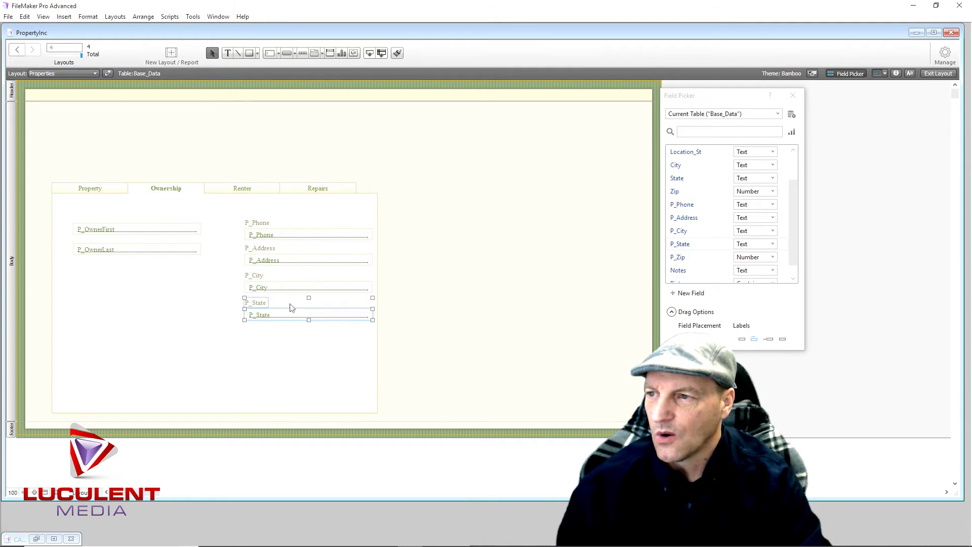
left_click_drag(677, 257, 335, 332)
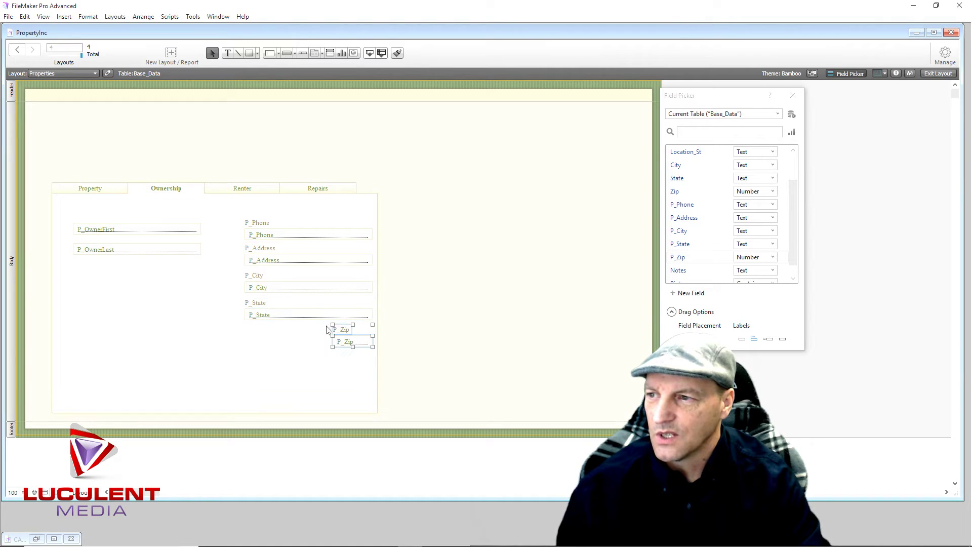
Select the tab control, then start and cancel placing the Notes field
left_click(298, 353)
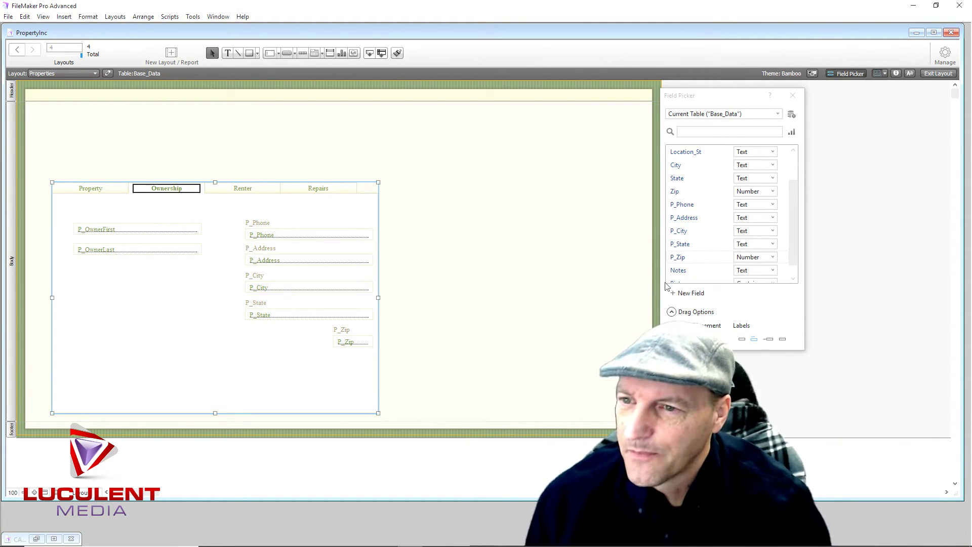
left_click_drag(682, 276, 245, 357)
key("Escape")
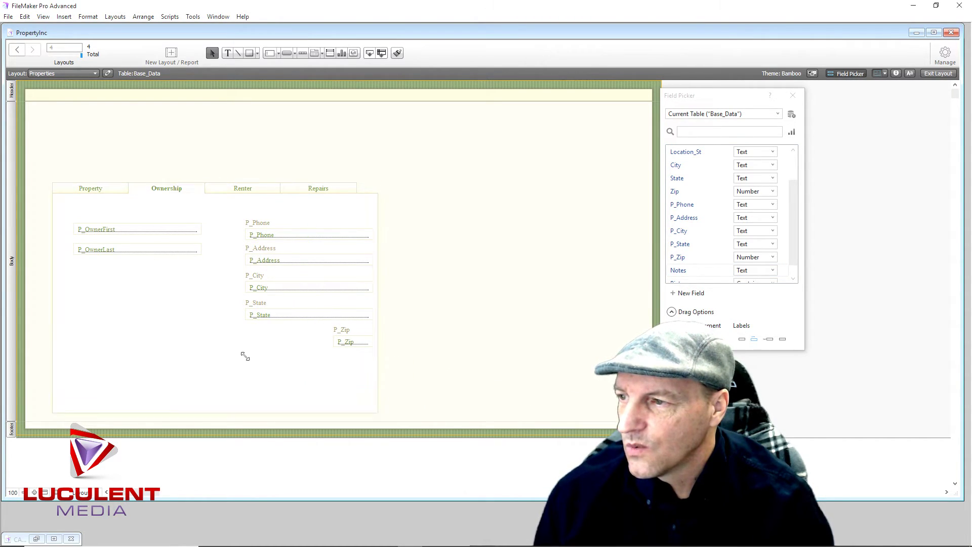
Bring the Renter tab forward and open the Manage Database field definitions
left_click(244, 191)
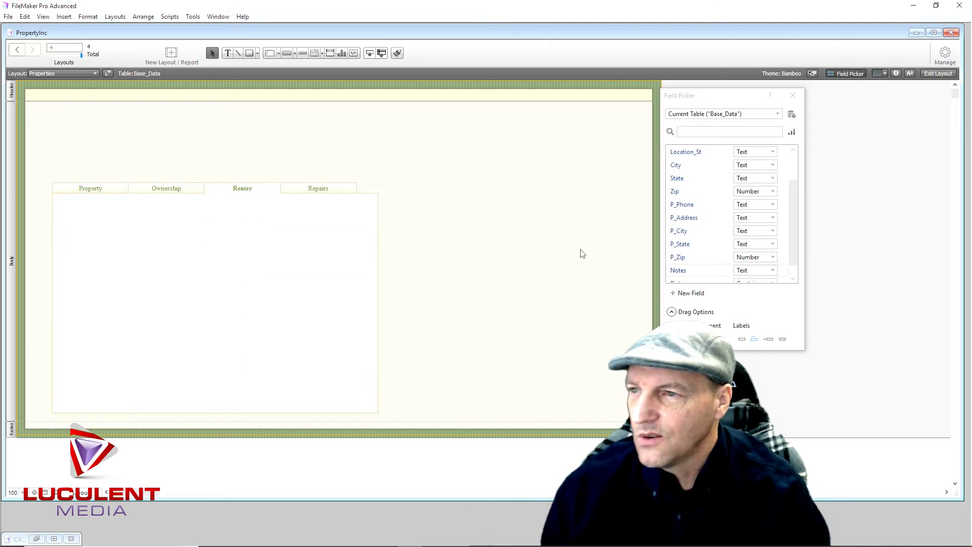
left_click(794, 243)
left_click_drag(794, 241, 791, 202)
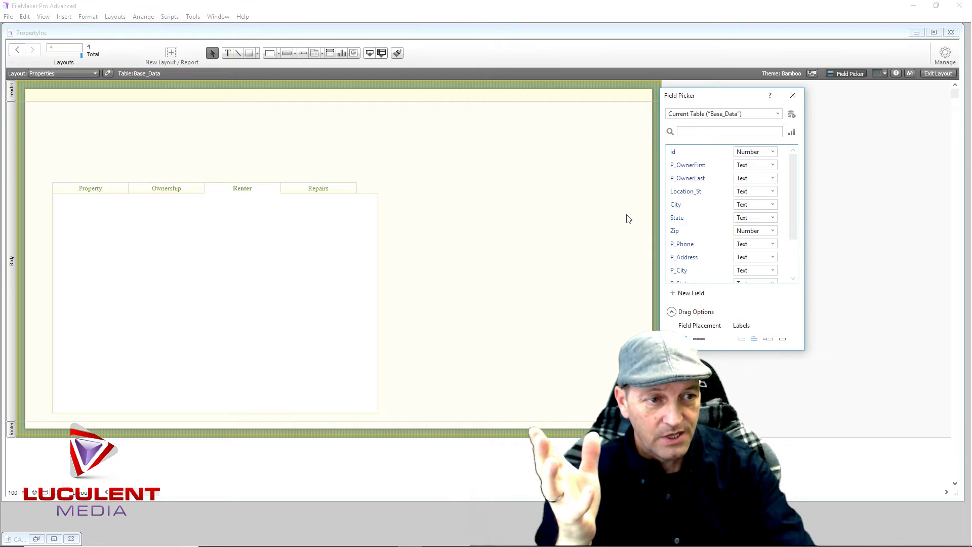
left_click(939, 53)
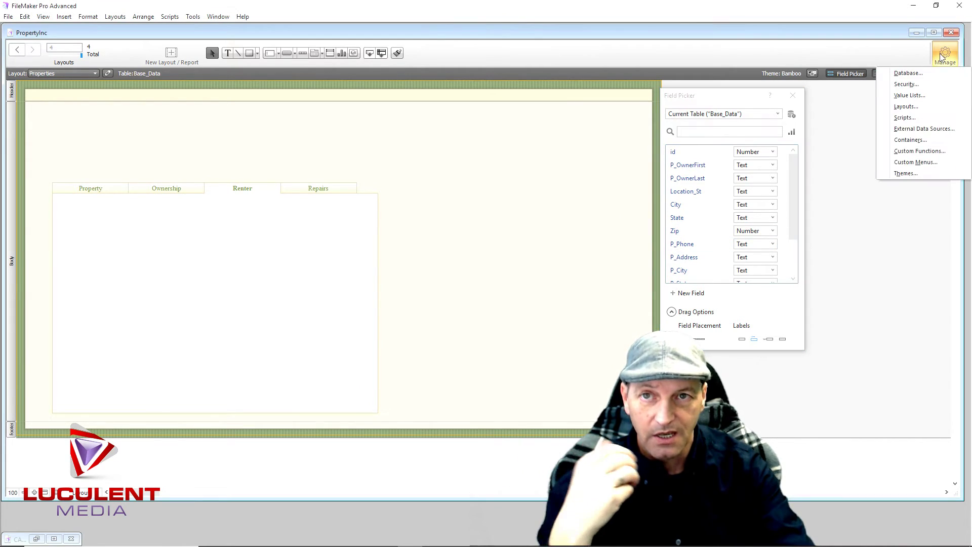
left_click(916, 76)
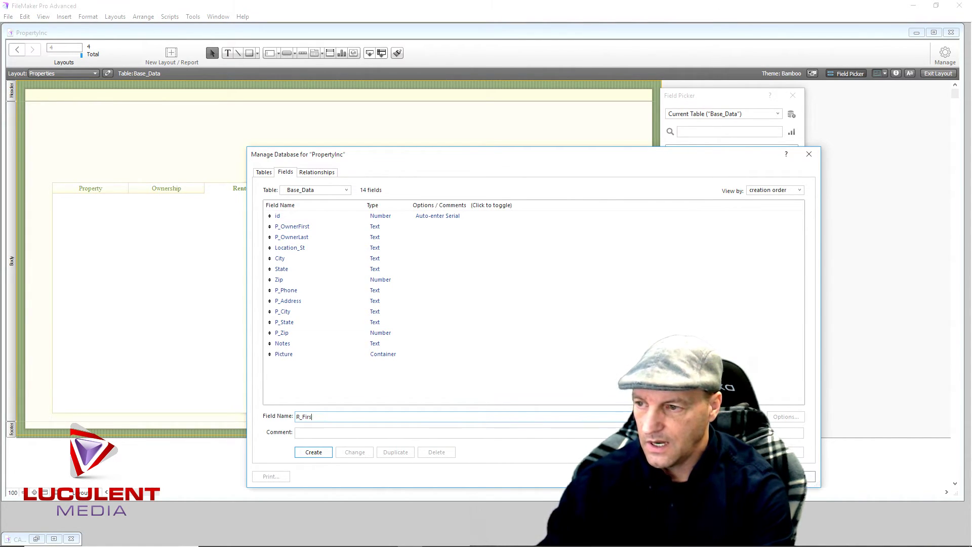
Create Text fields R_NameFirst and R_NameLast, replacing the invalid hyphen with an underscore
type("Name")
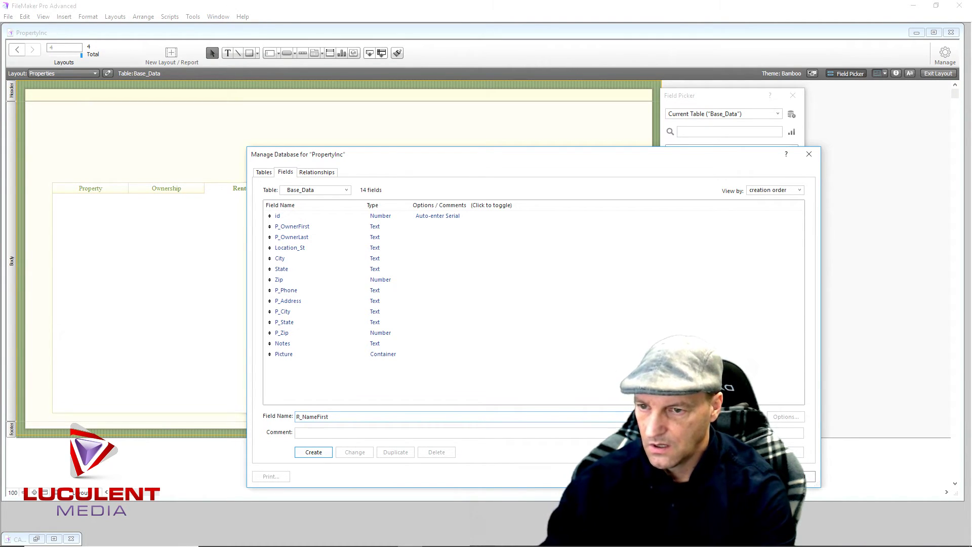
key("Return")
type("R")
type("_Na")
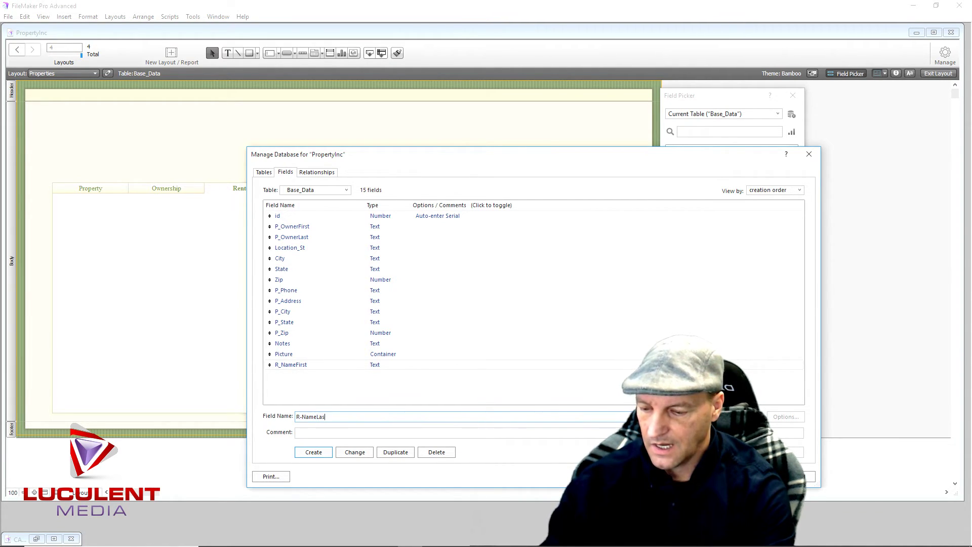
key("Return")
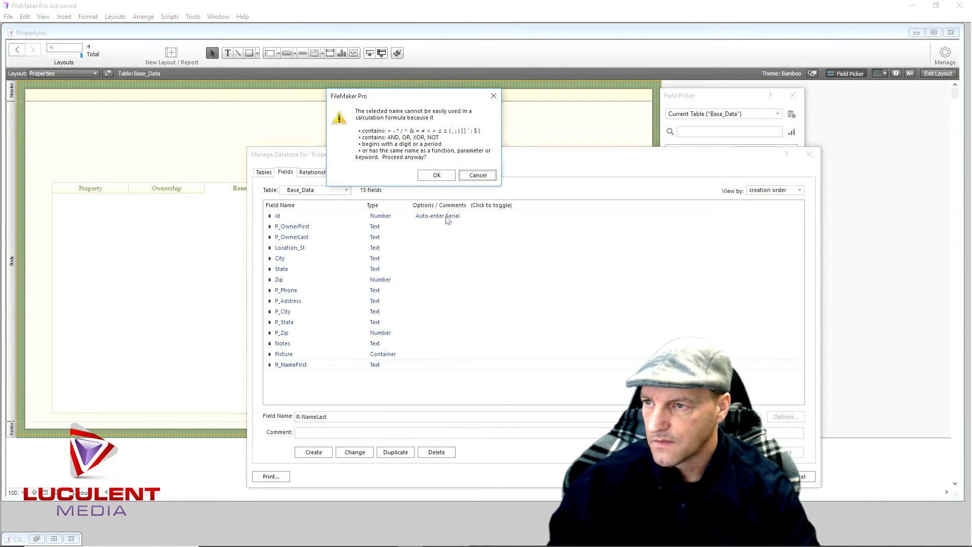
left_click(481, 178)
left_click(301, 417)
key("BackSpace")
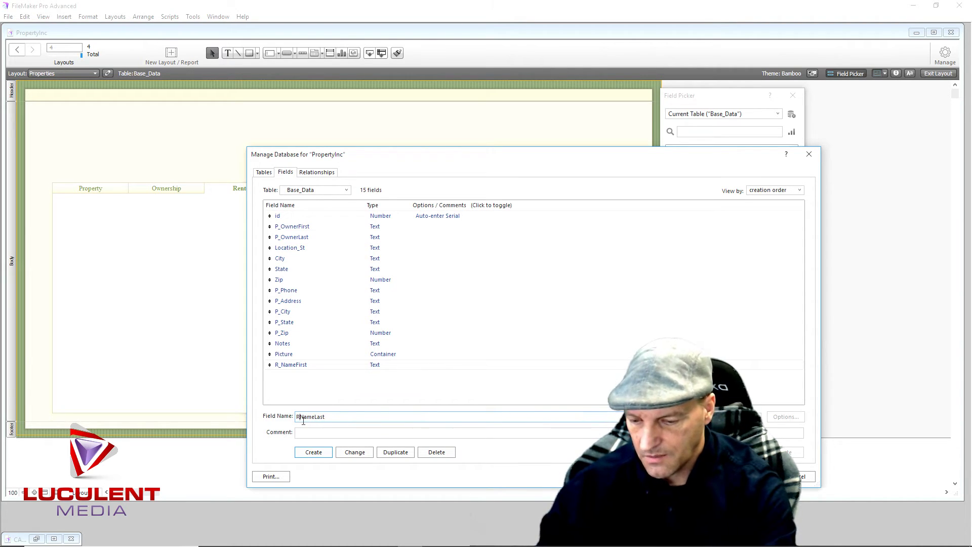
type("_")
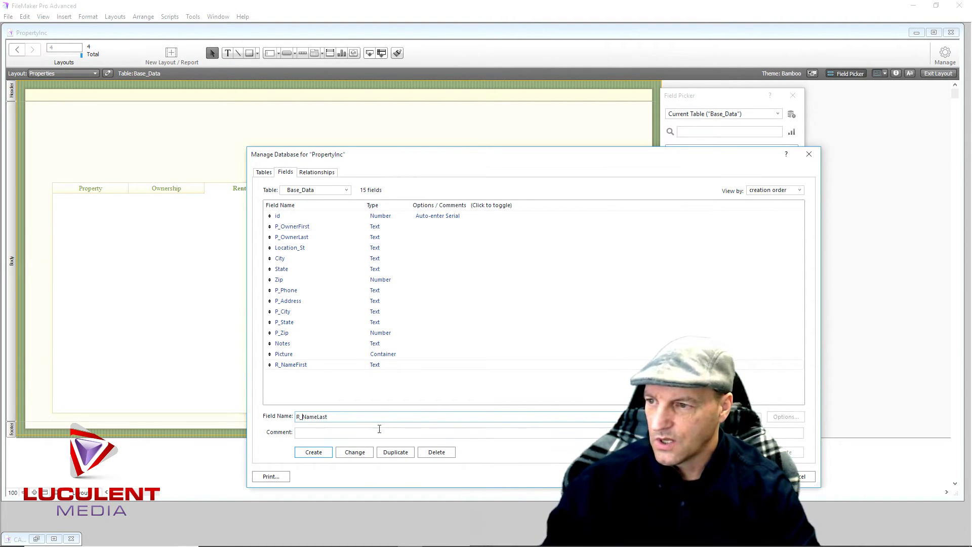
left_click(314, 452)
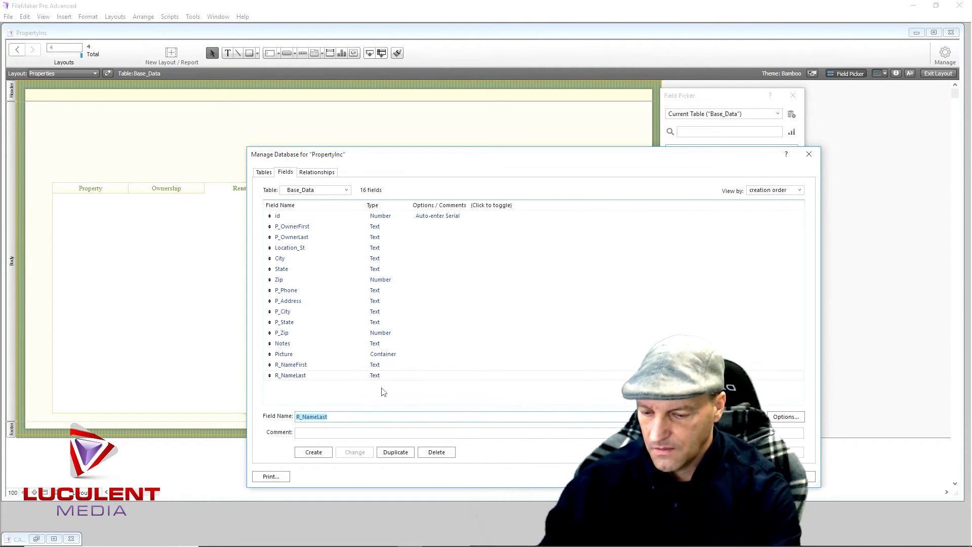
Create Text fields R_Address, R_Phone and R_References
type("R_Address")
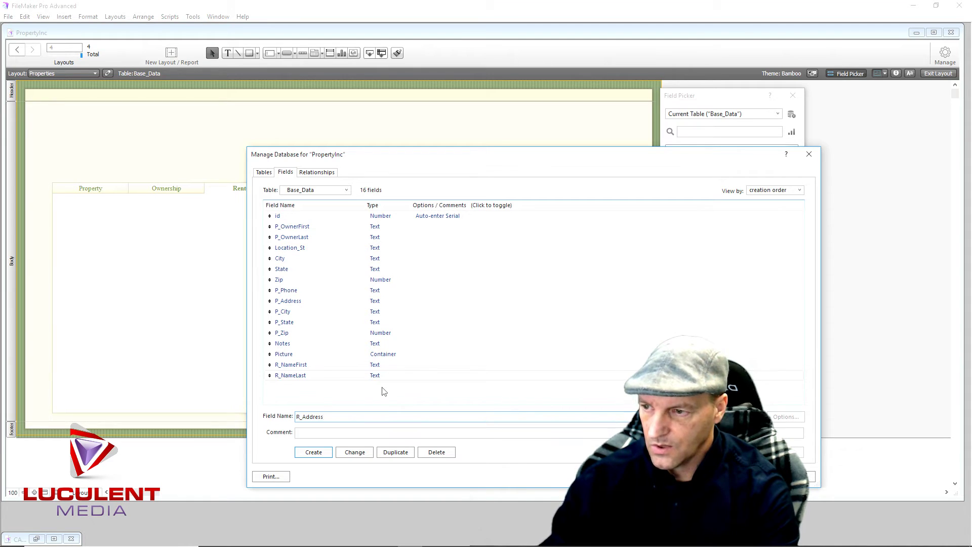
key("Return")
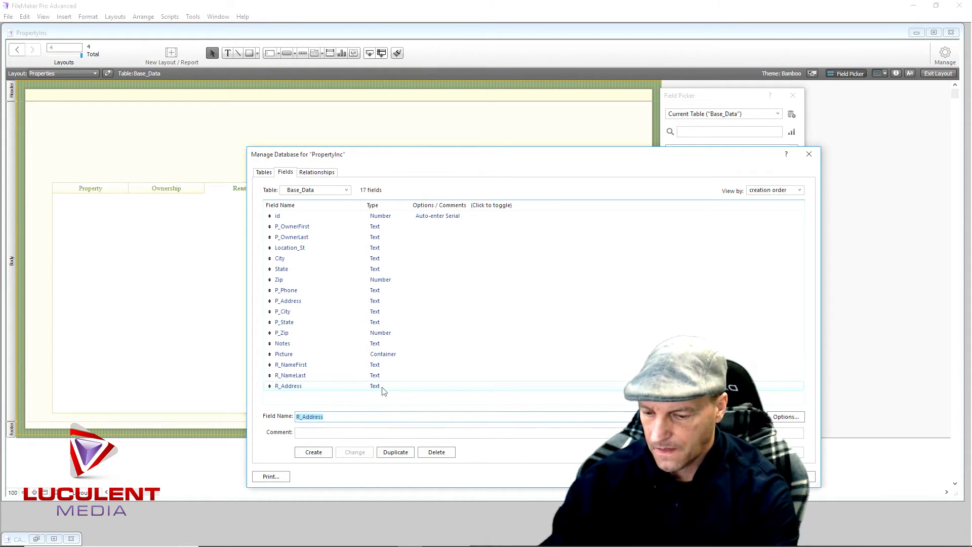
type("R_Phone")
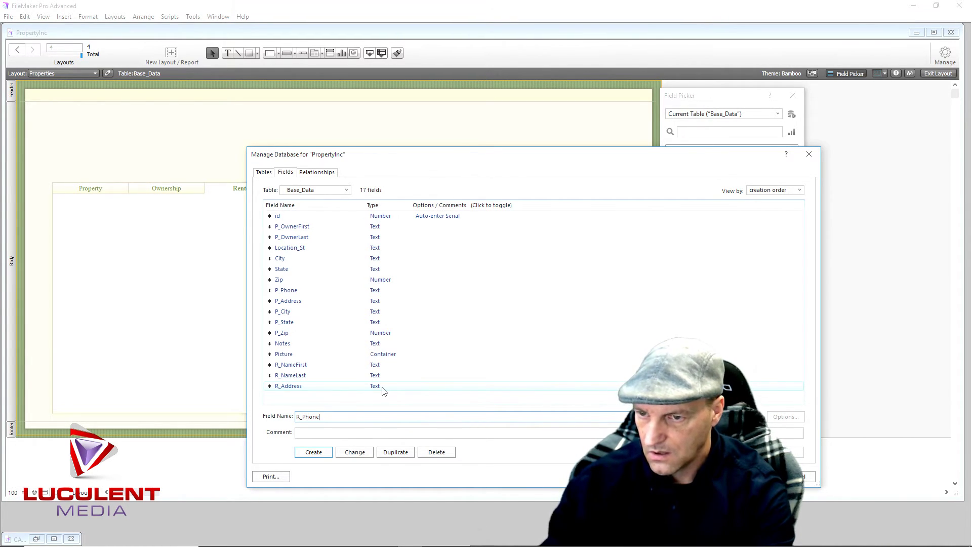
key("Return")
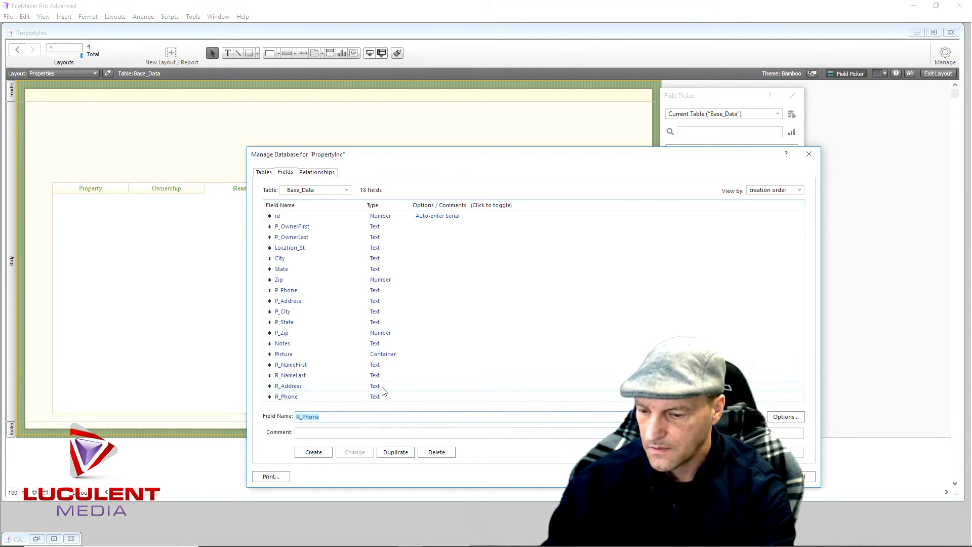
type("References")
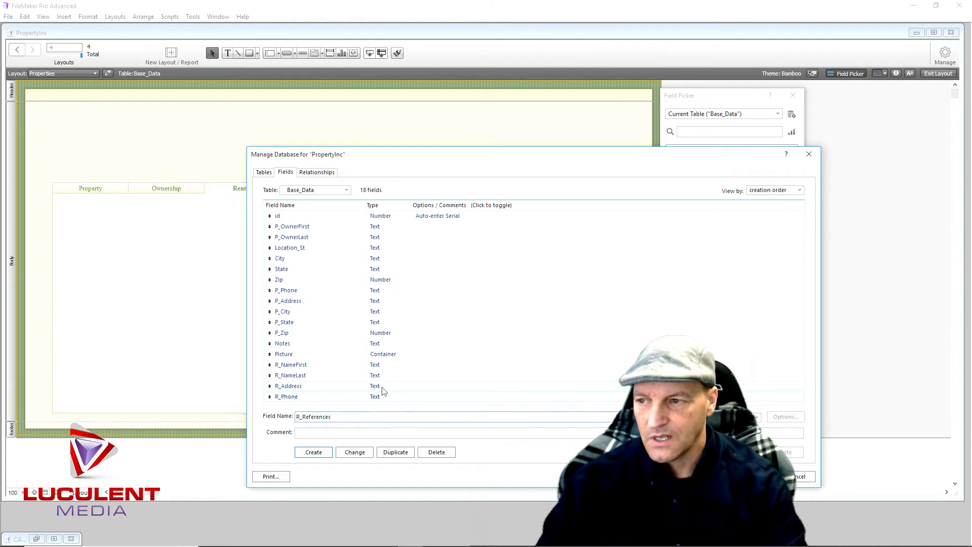
left_click(319, 455)
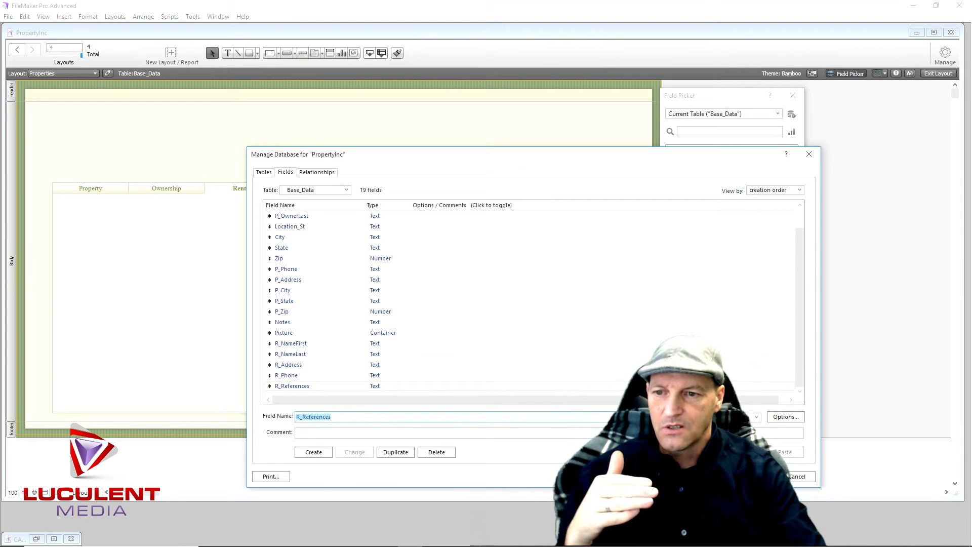
Place R_NameFirst, R_NameLast and R_Address in one column on the Renter tab, with R_Phone and R_References in a second column
left_click(758, 476)
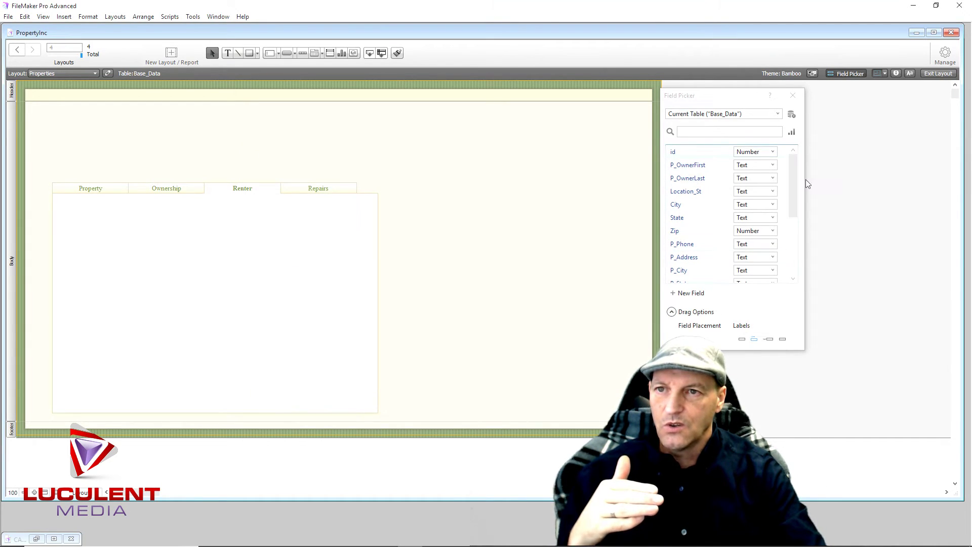
left_click_drag(793, 198, 797, 259)
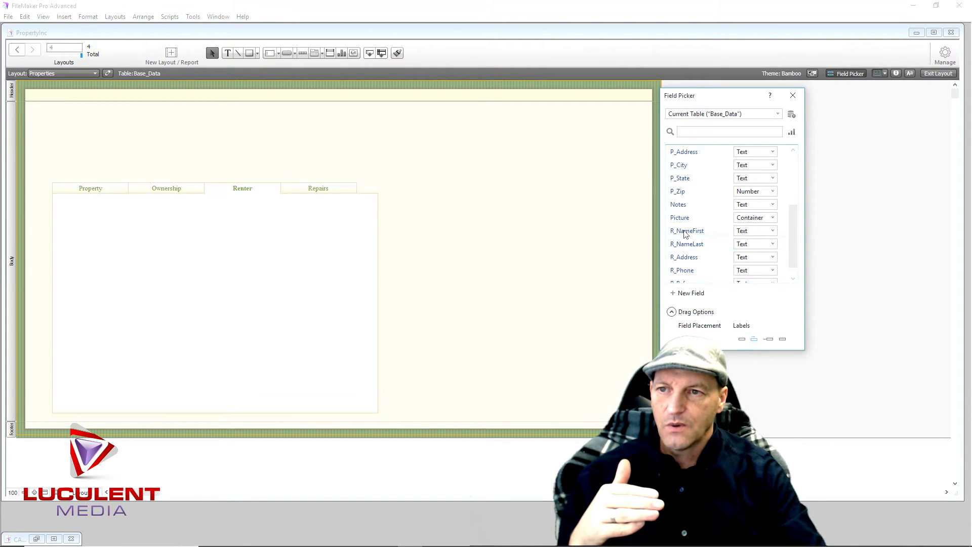
left_click_drag(520, 247, 71, 213)
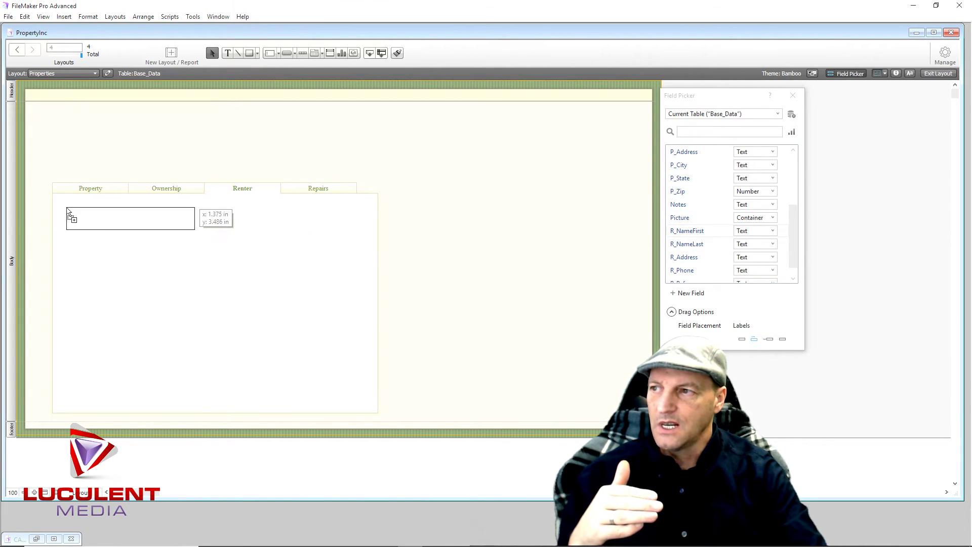
left_click_drag(684, 245, 66, 234)
left_click(202, 324)
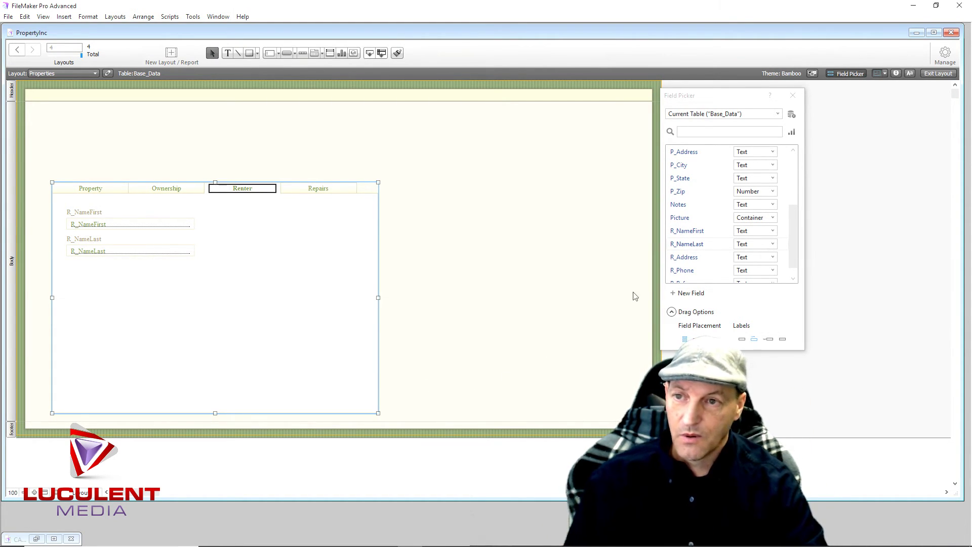
left_click_drag(694, 261, 70, 270)
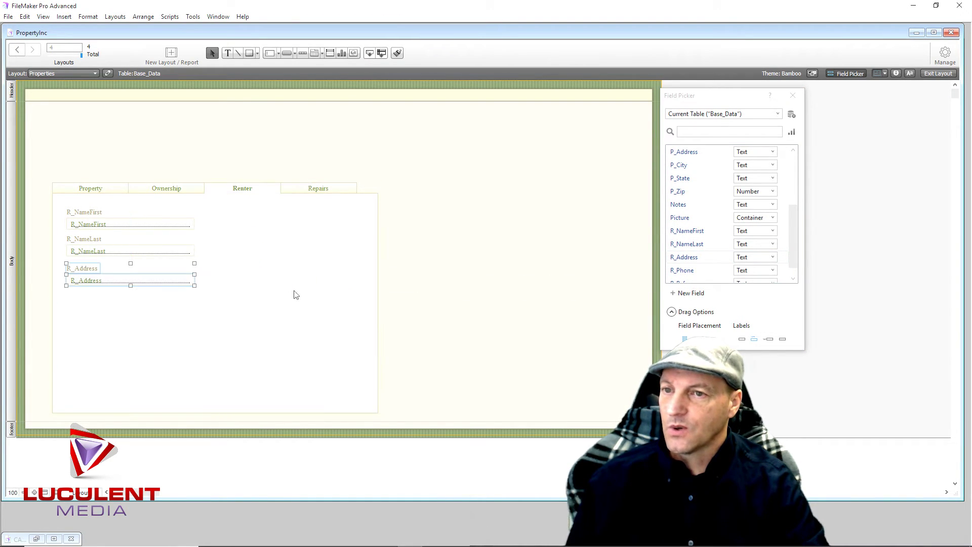
left_click_drag(682, 274, 222, 216)
scroll(676, 268, "down", 1)
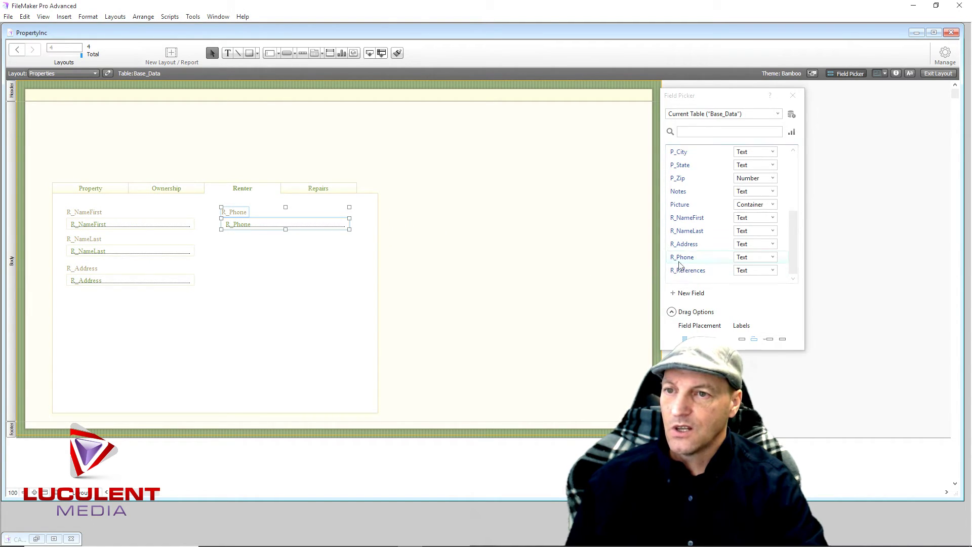
left_click_drag(693, 274, 221, 242)
Check each tab's fields, move the tab panel up and left, and bring the Property tab forward
left_click(267, 325)
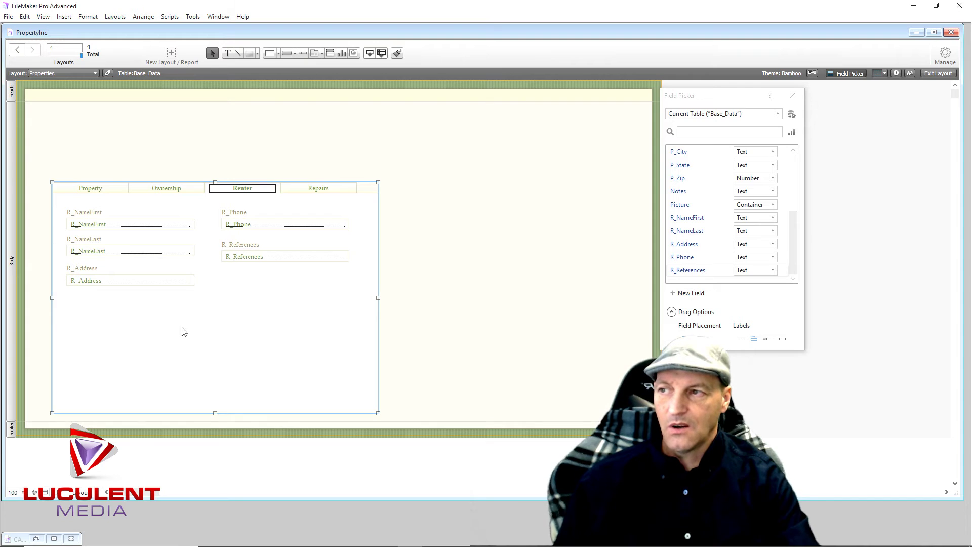
left_click(93, 190)
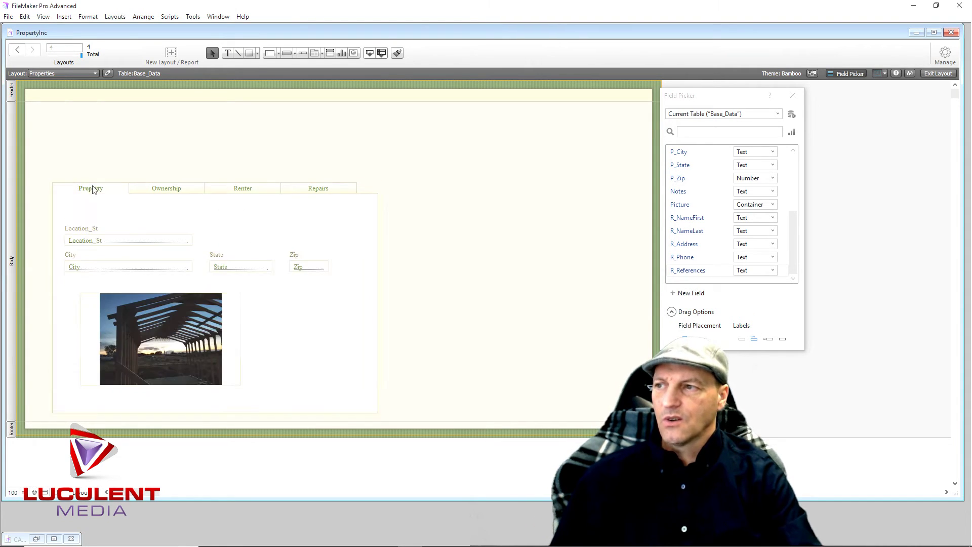
left_click(157, 193)
left_click(223, 192)
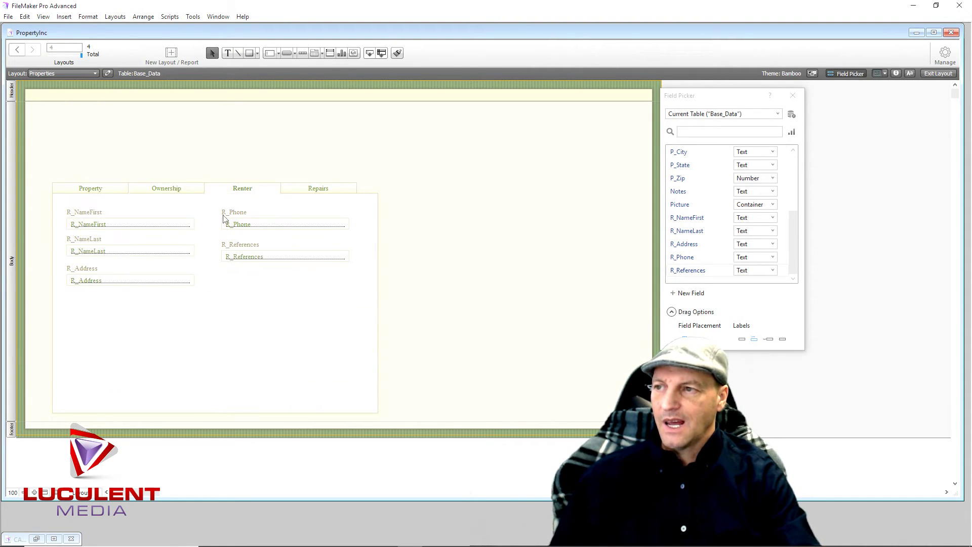
left_click_drag(231, 348, 230, 328)
left_click(496, 339)
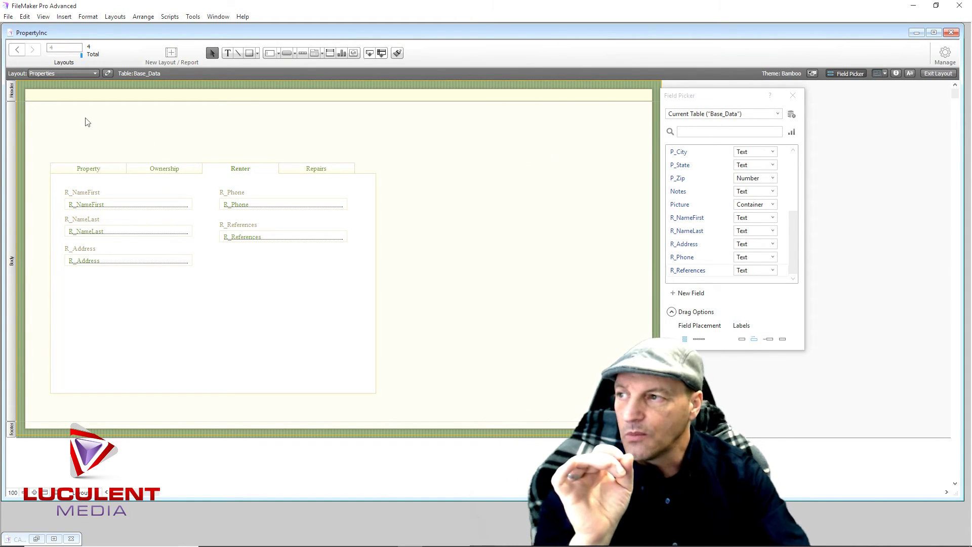
left_click(97, 172)
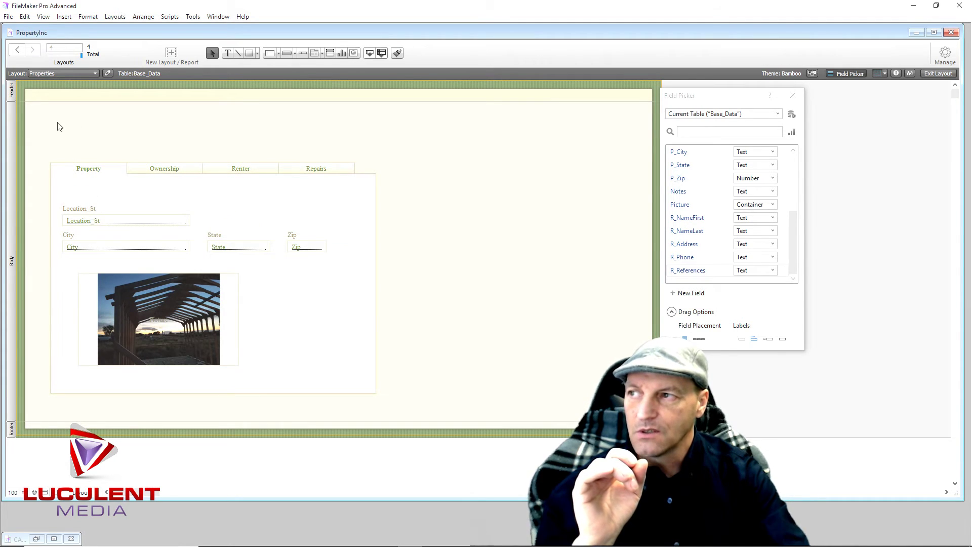
Put a copy of the Location_St field above the tab panel and delete its label
left_click(115, 220)
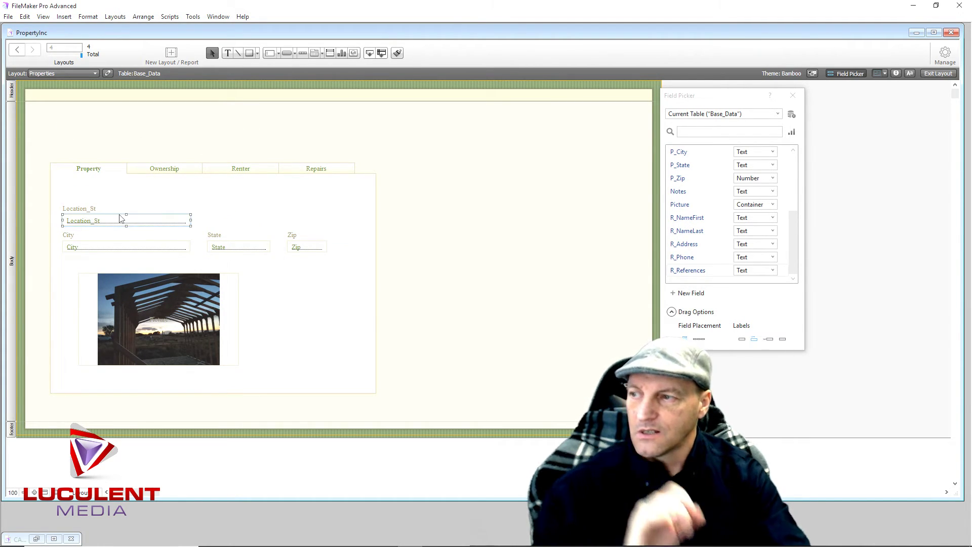
left_click_drag(120, 219, 107, 134)
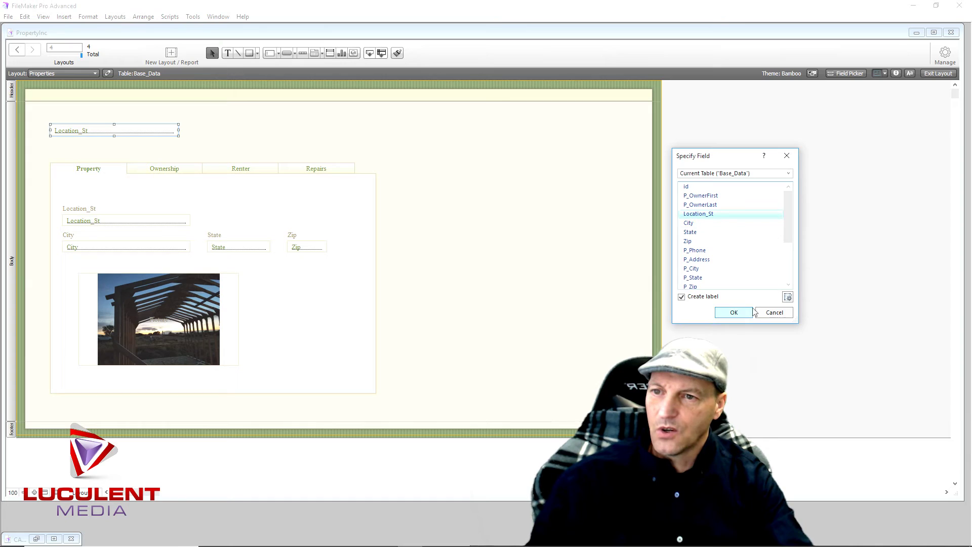
left_click(732, 312)
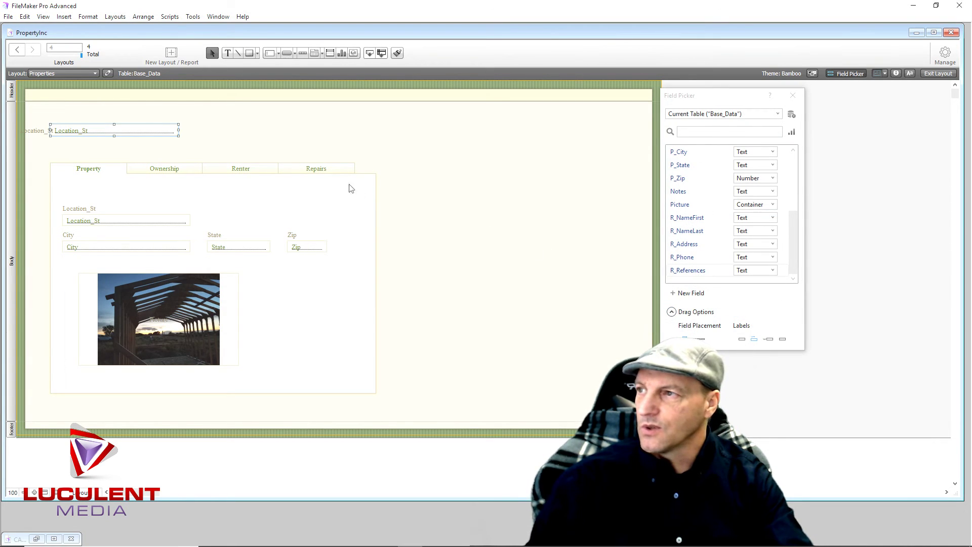
left_click(37, 132)
key("Delete")
Make the top Location_St field 24 pt and widen it to 8.667 in
left_click(112, 132)
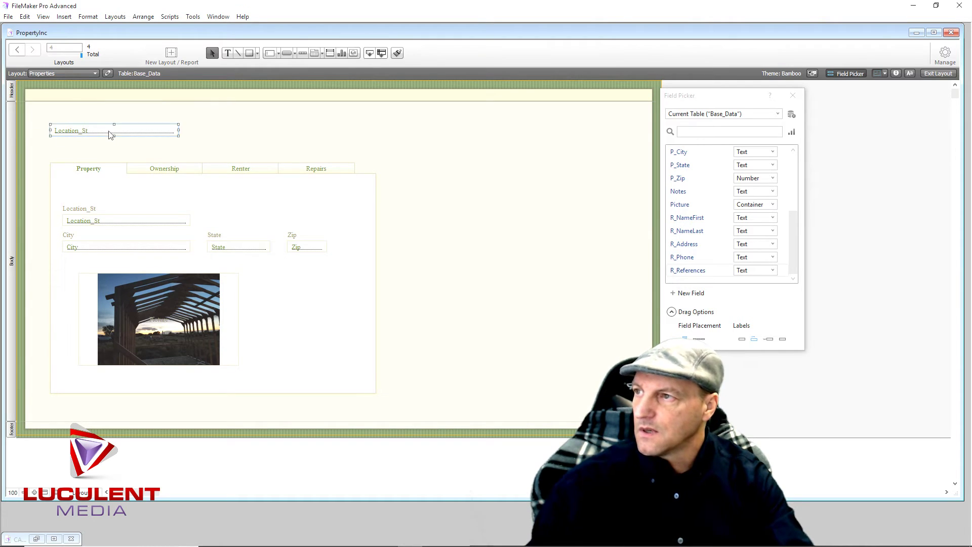
left_click(910, 73)
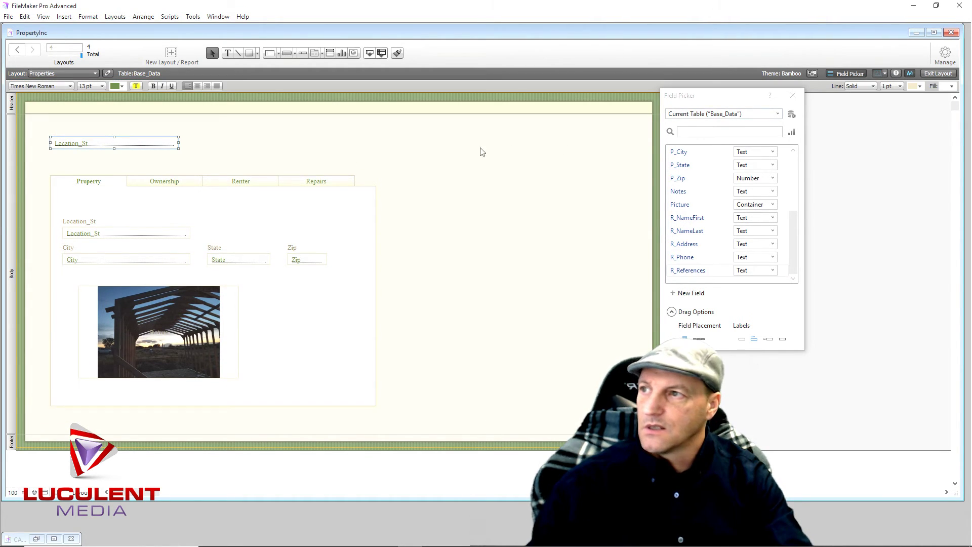
left_click(102, 84)
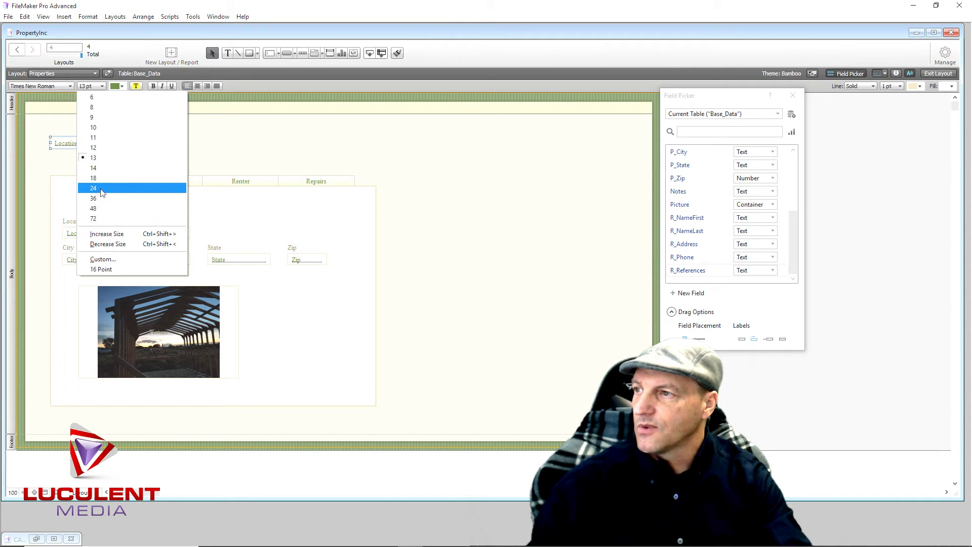
left_click(102, 189)
left_click(101, 85)
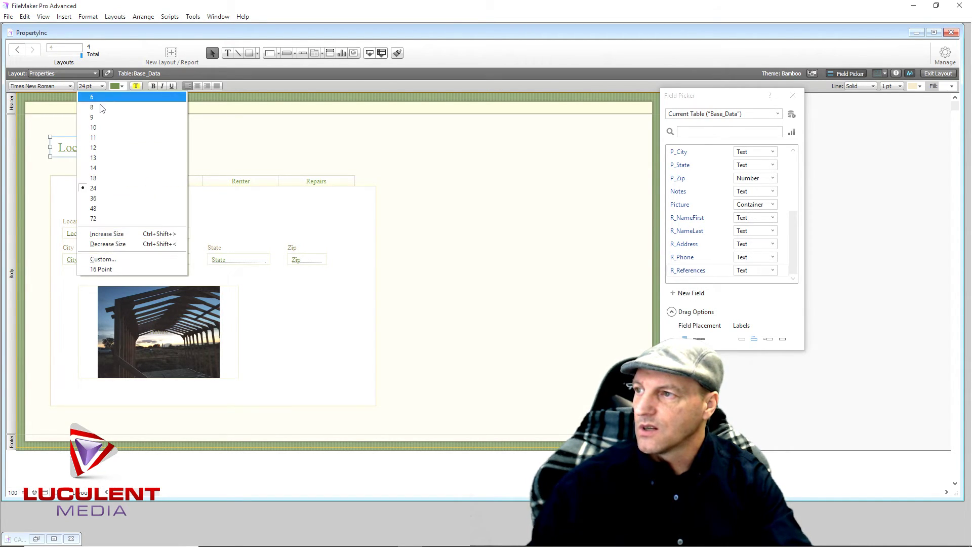
left_click(103, 186)
left_click_drag(178, 146, 375, 148)
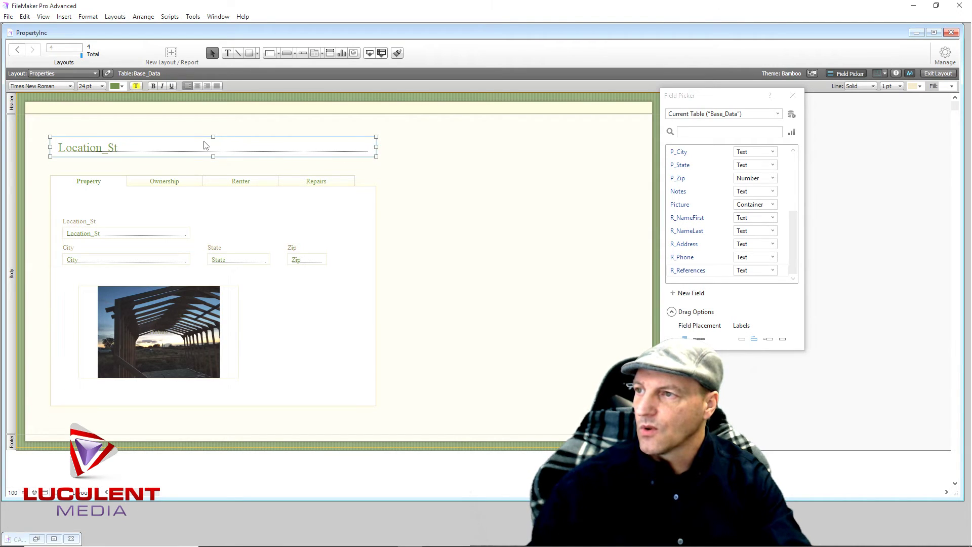
Move the top Location_St field higher and shift the tab panel up beneath it
left_click_drag(177, 152, 176, 137)
left_click_drag(166, 207, 168, 195)
left_click(127, 138)
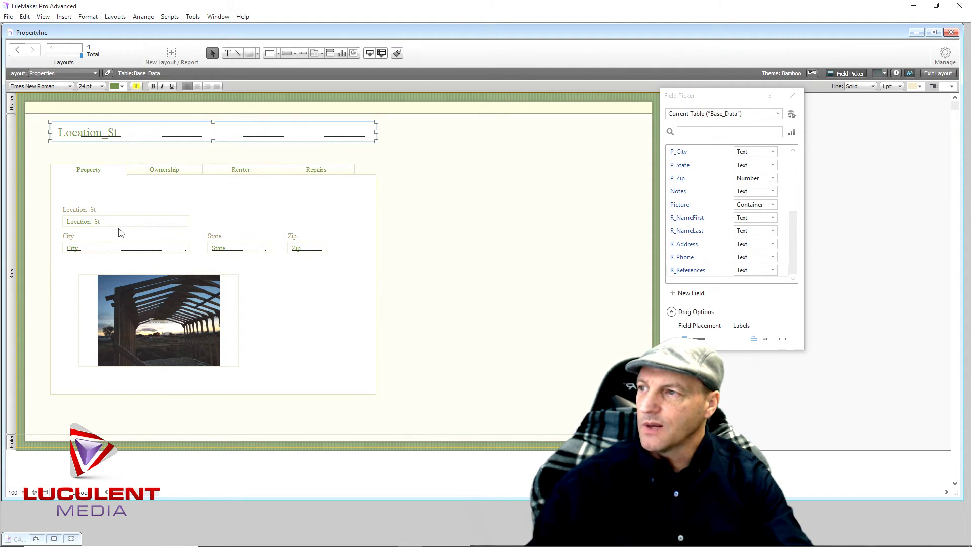
left_click(118, 224)
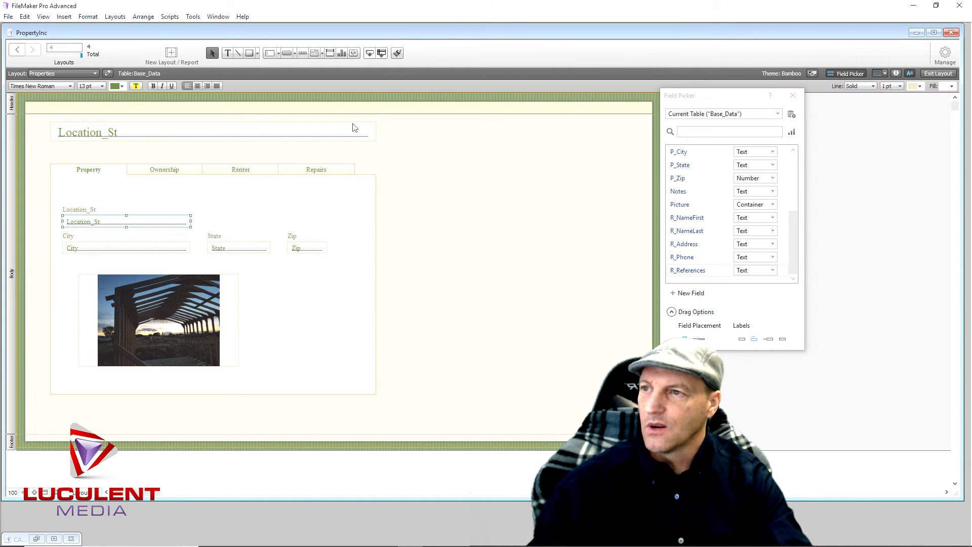
left_click(330, 137)
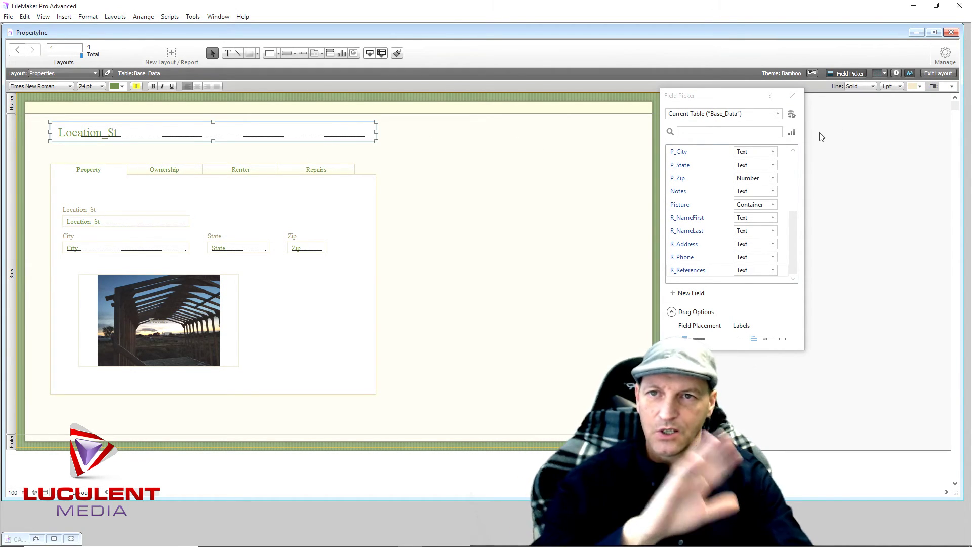
Remove the header Location_St field's background fill and set its border line to None
left_click(896, 73)
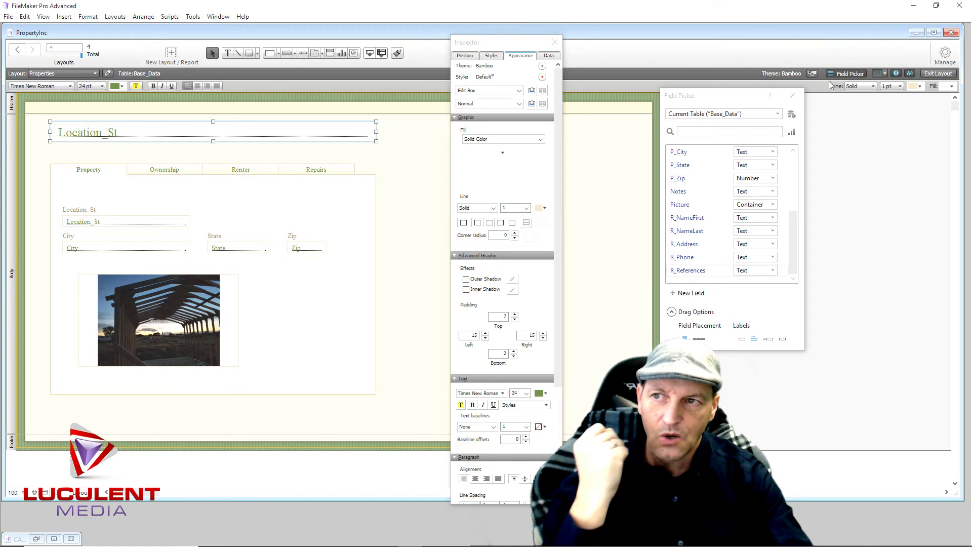
left_click(494, 141)
left_click(495, 147)
left_click(494, 166)
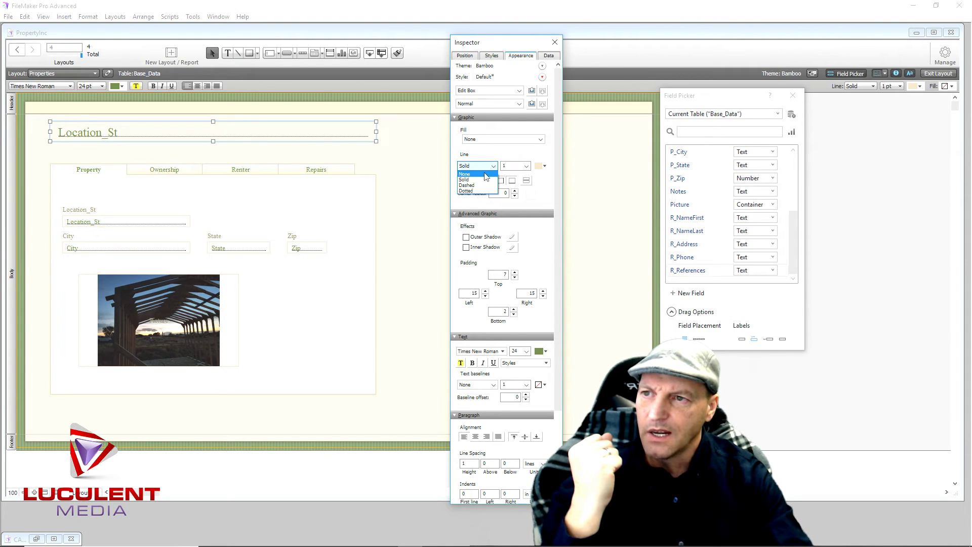
left_click(484, 173)
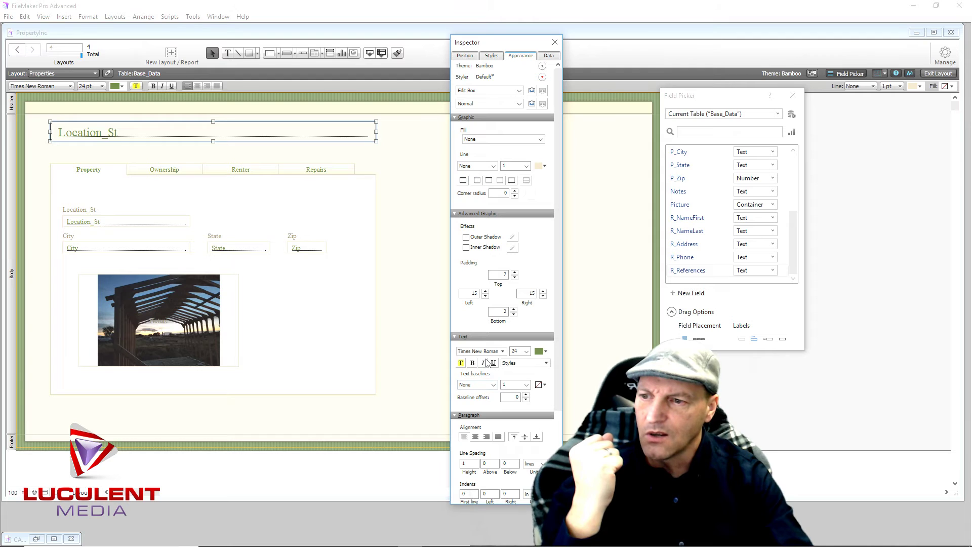
Check the field's Data settings, close the Inspector and Field Picker, and switch to Browse mode
left_click(549, 55)
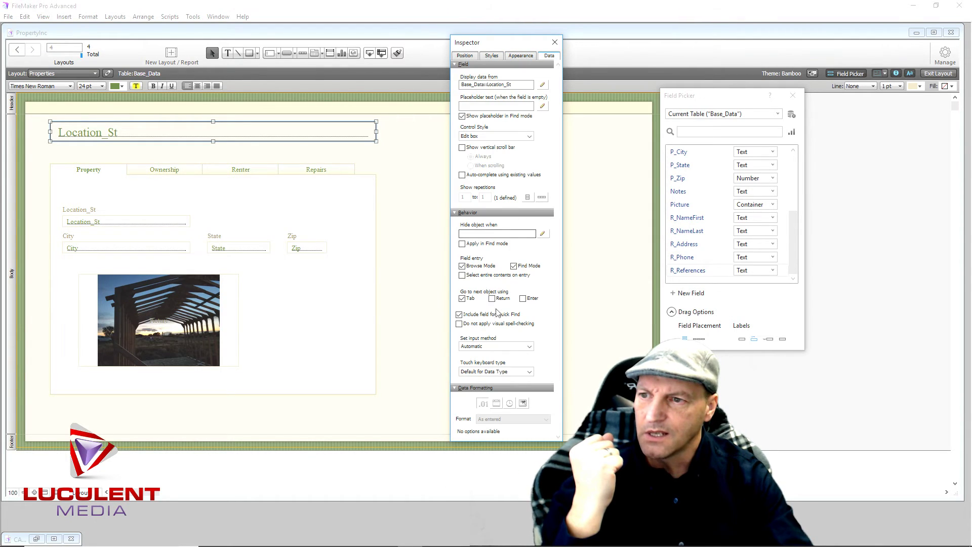
left_click(463, 267)
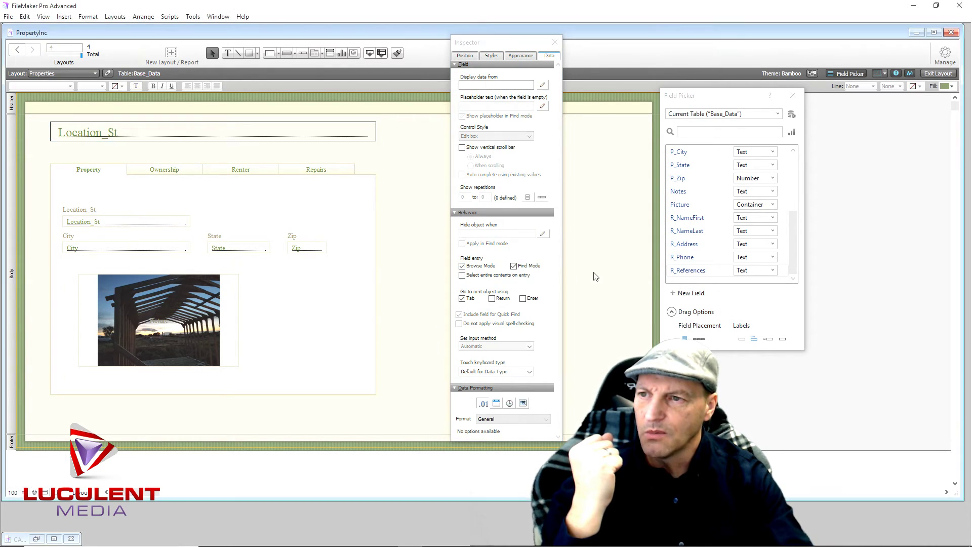
left_click(555, 42)
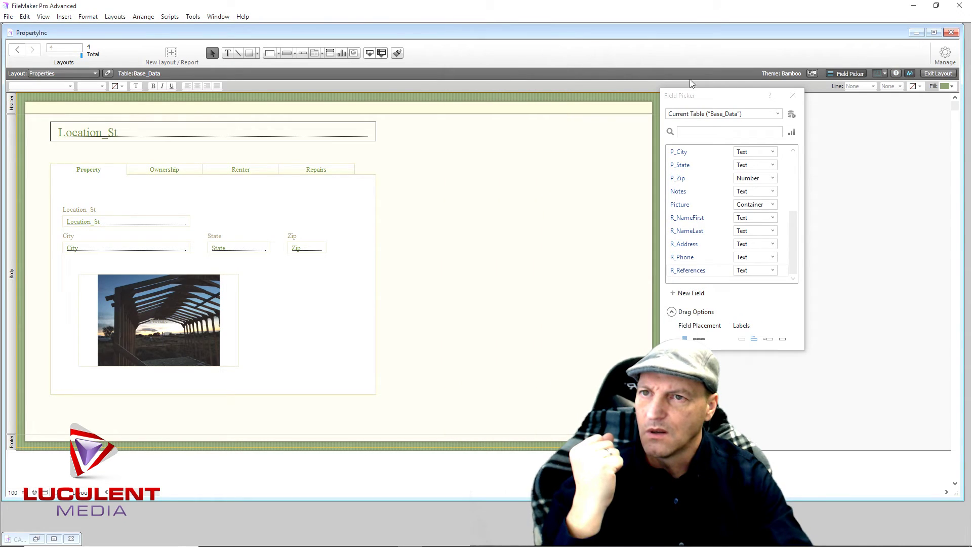
left_click(793, 95)
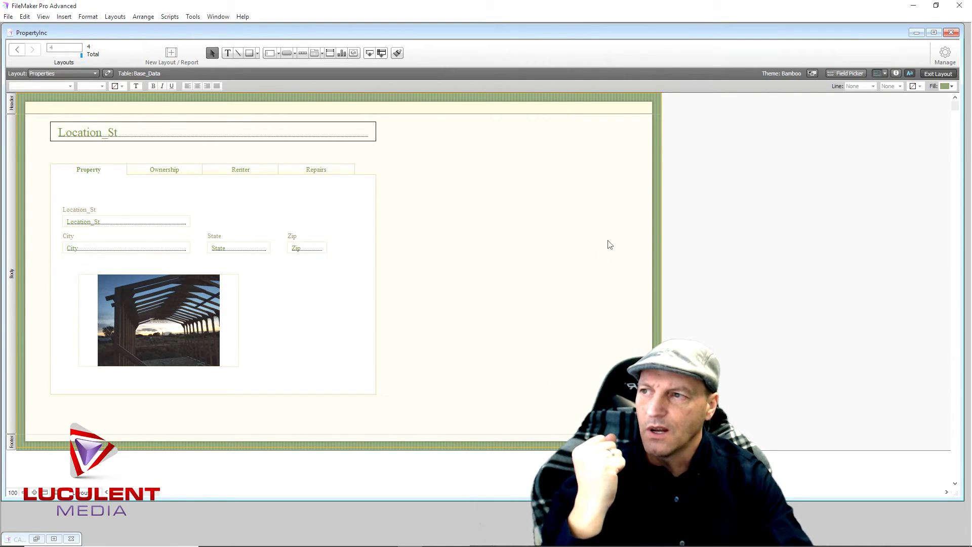
left_click(925, 75)
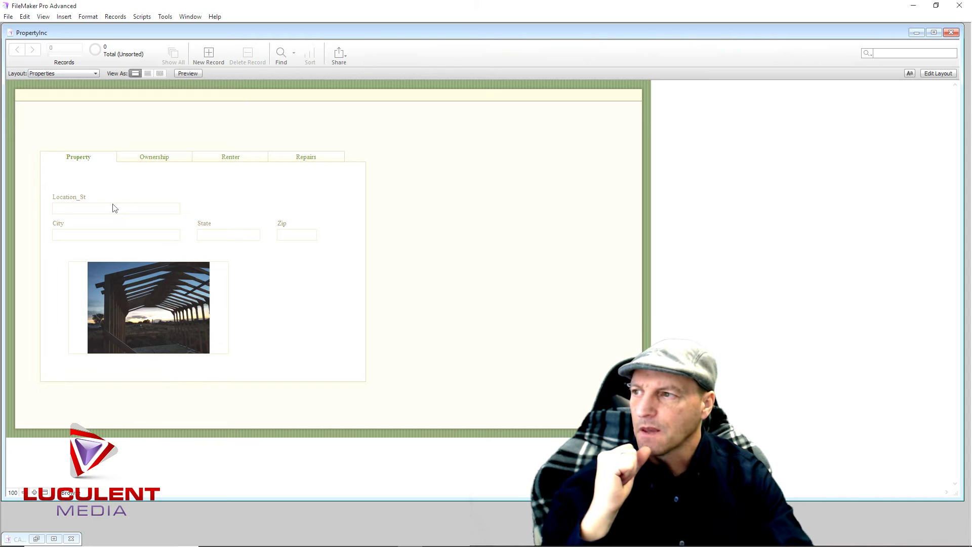
Create a first record with a street address in Location_St, commit it, and return to Layout mode
left_click(122, 215)
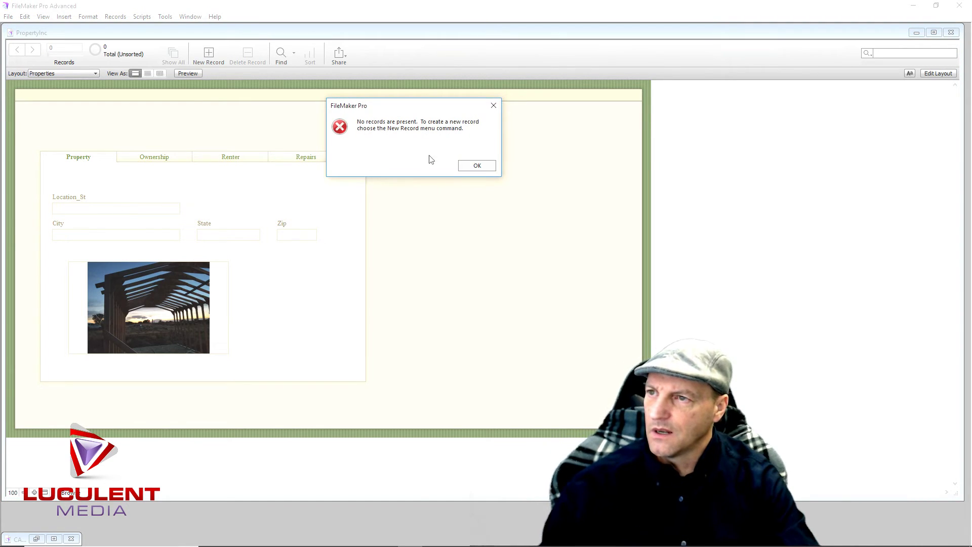
left_click(474, 165)
left_click(213, 55)
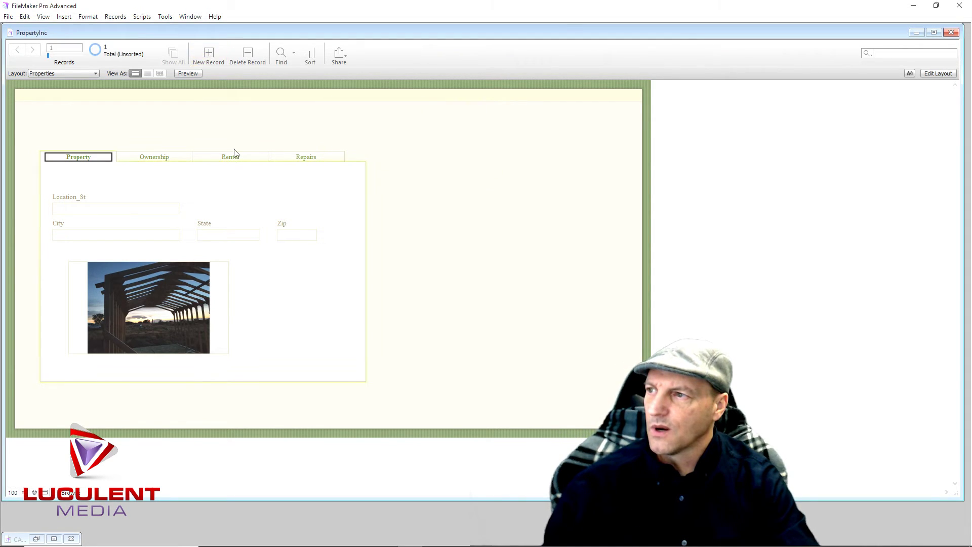
left_click(77, 210)
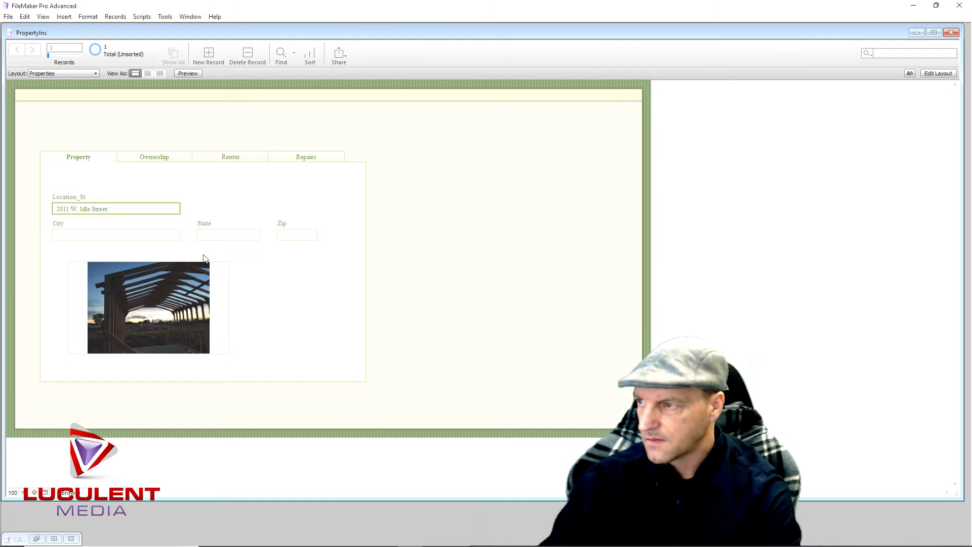
left_click(56, 273)
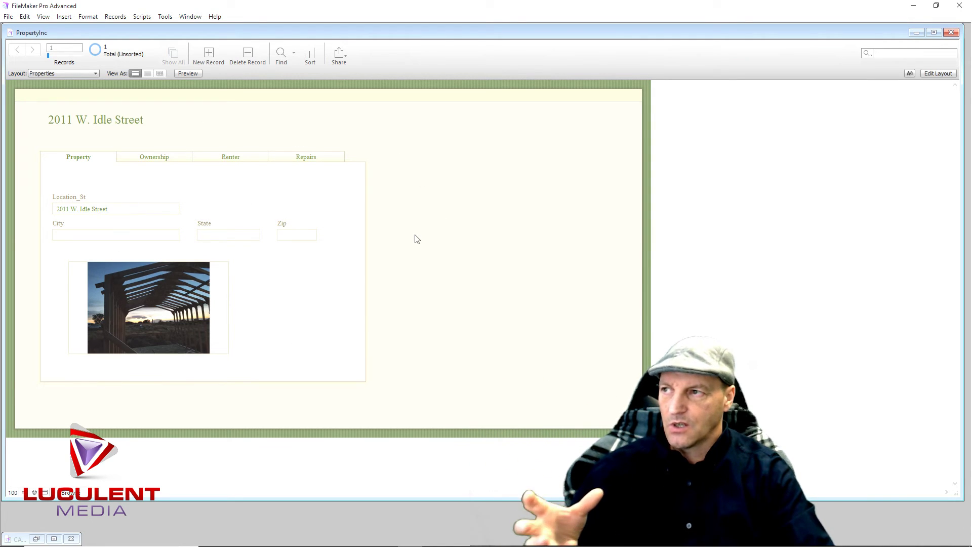
left_click(944, 74)
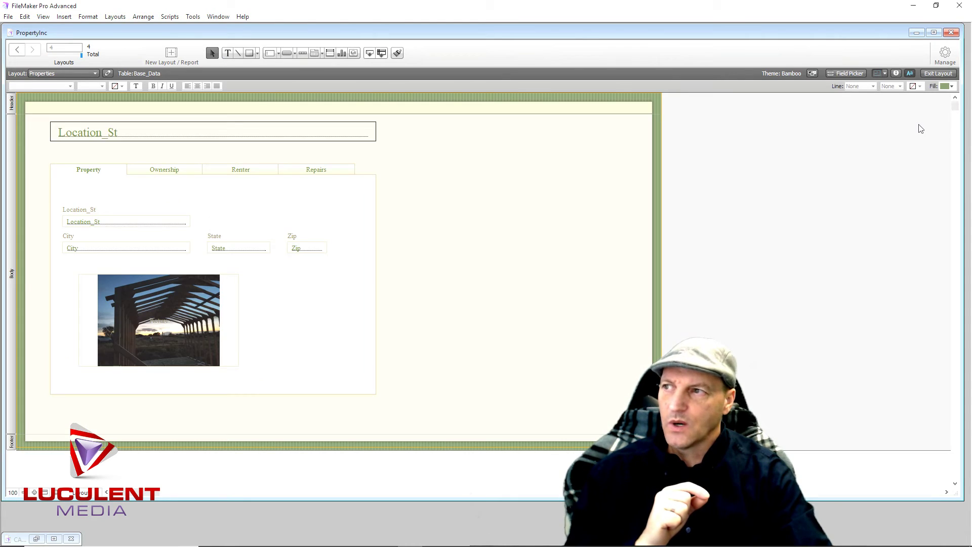
Create a Number field named Property_Code in the Base_Data table through Manage Database
left_click(945, 52)
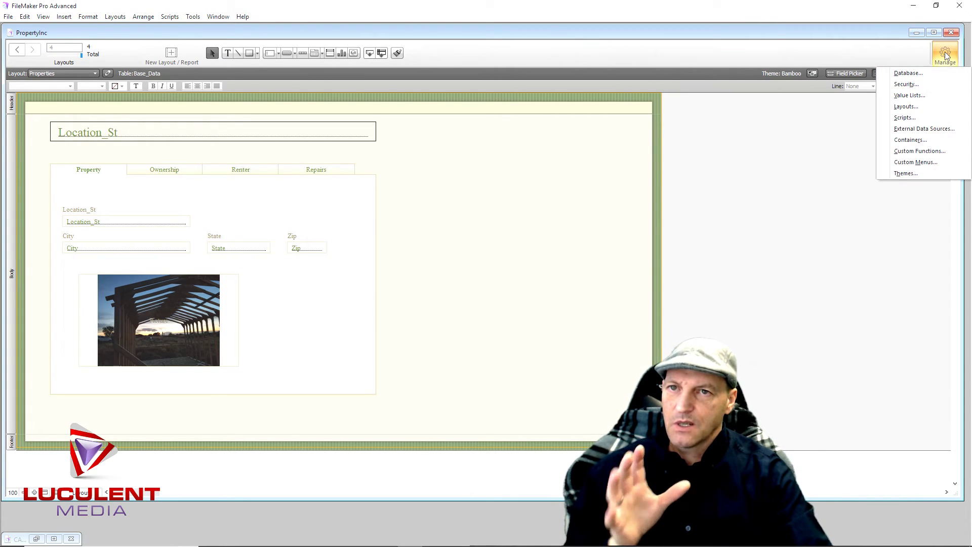
left_click(928, 76)
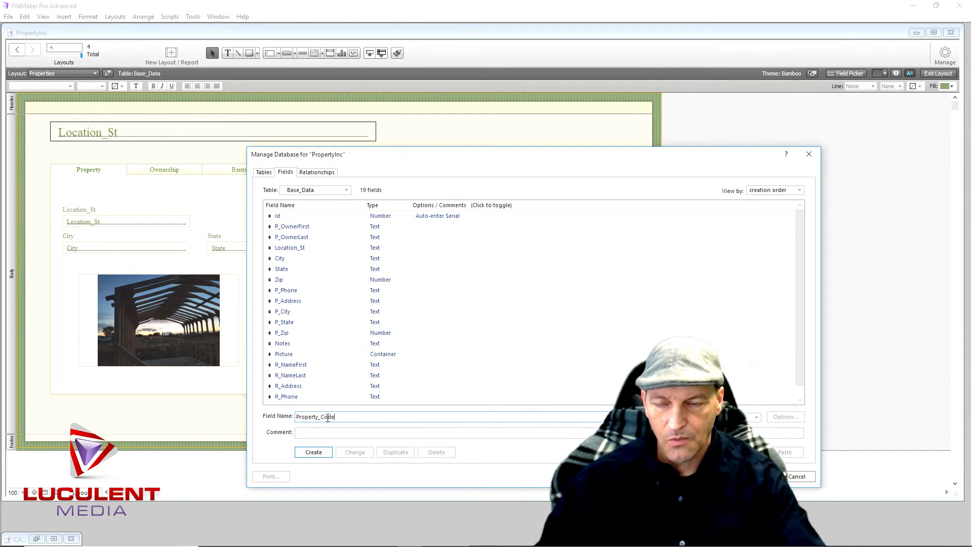
left_click(313, 453)
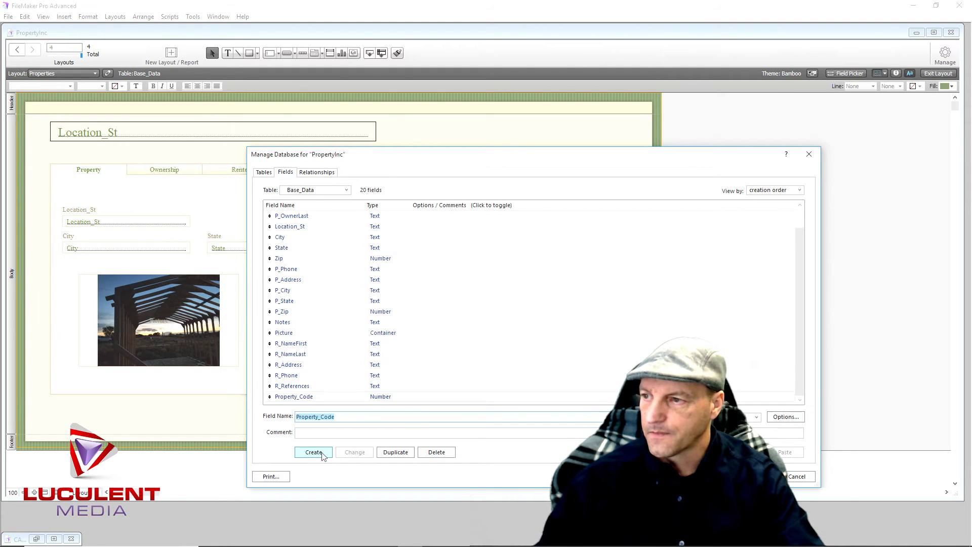
left_click(756, 477)
left_click(861, 74)
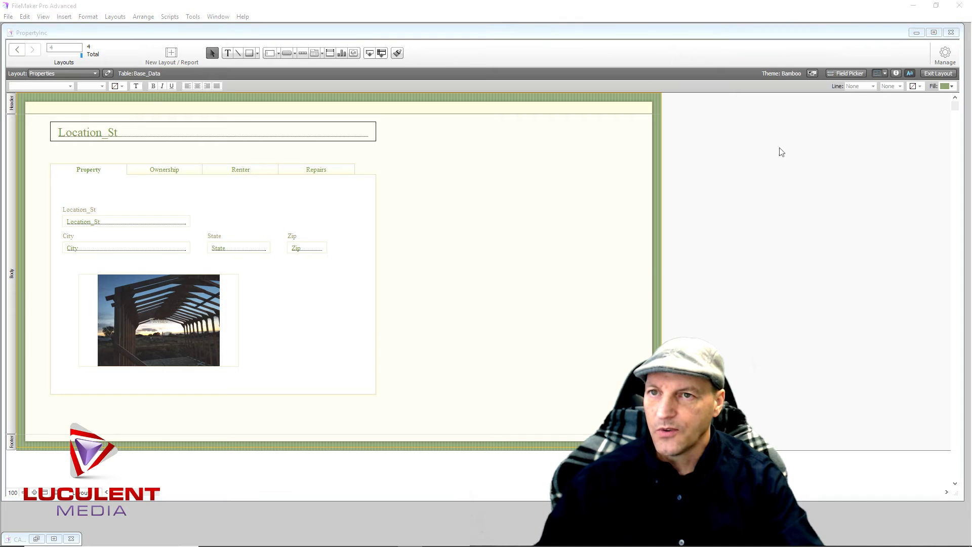
Place Property_Code at the bottom of the layout without its label and widen the field
scroll(711, 268, "down", 4)
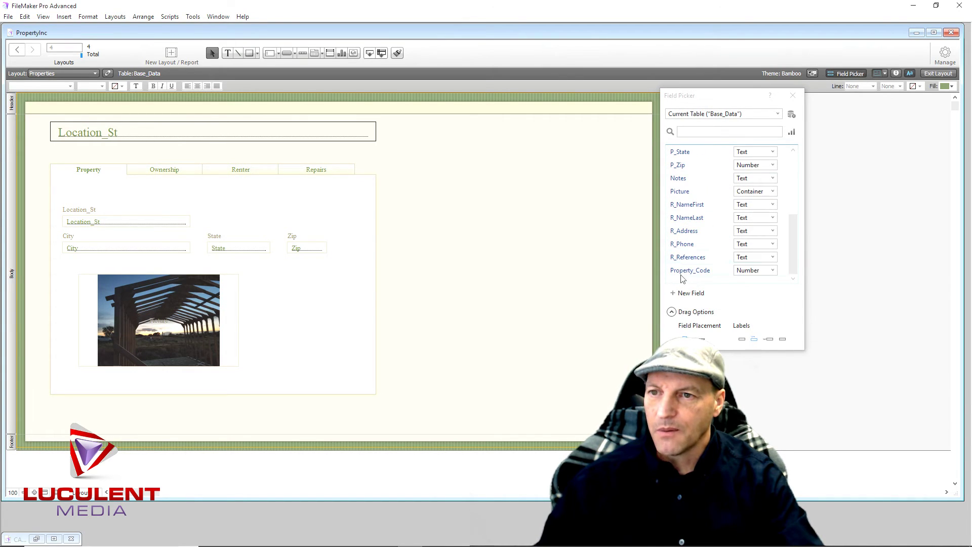
left_click_drag(684, 274, 50, 412)
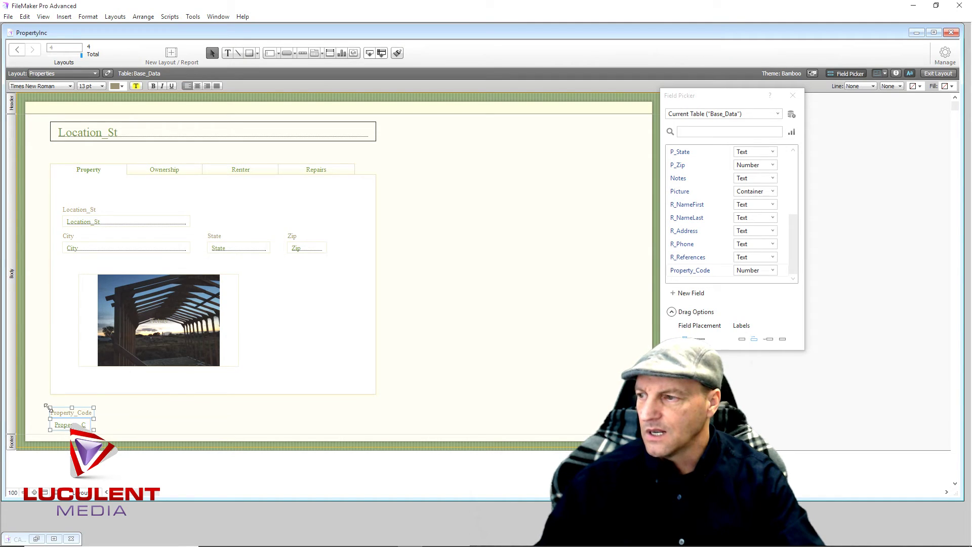
left_click(126, 420)
left_click(85, 413)
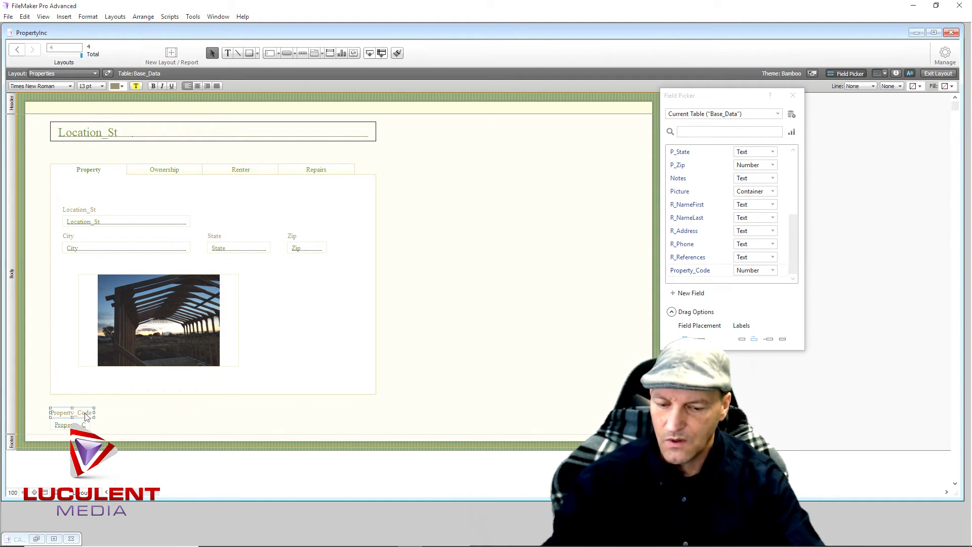
key("Delete")
left_click(76, 424)
left_click_drag(87, 424, 123, 423)
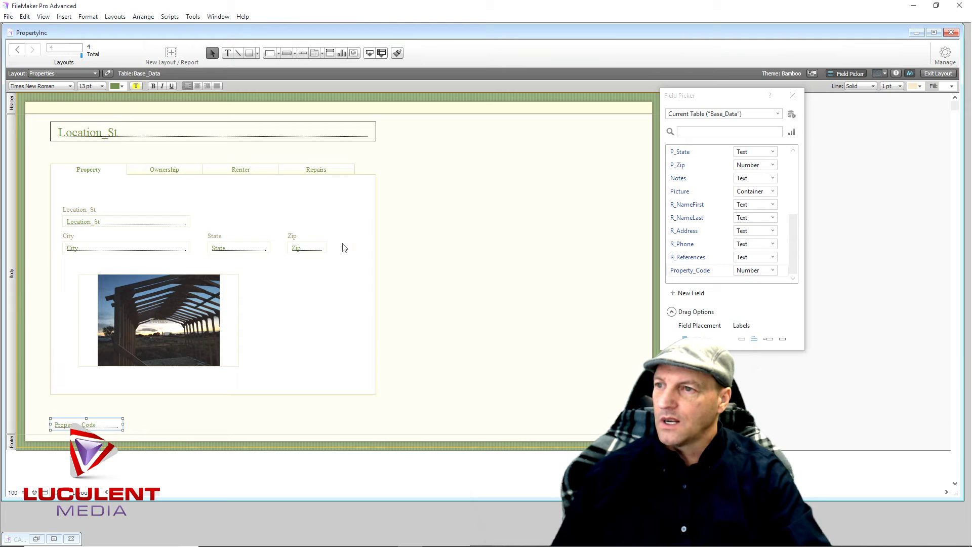
left_click(451, 267)
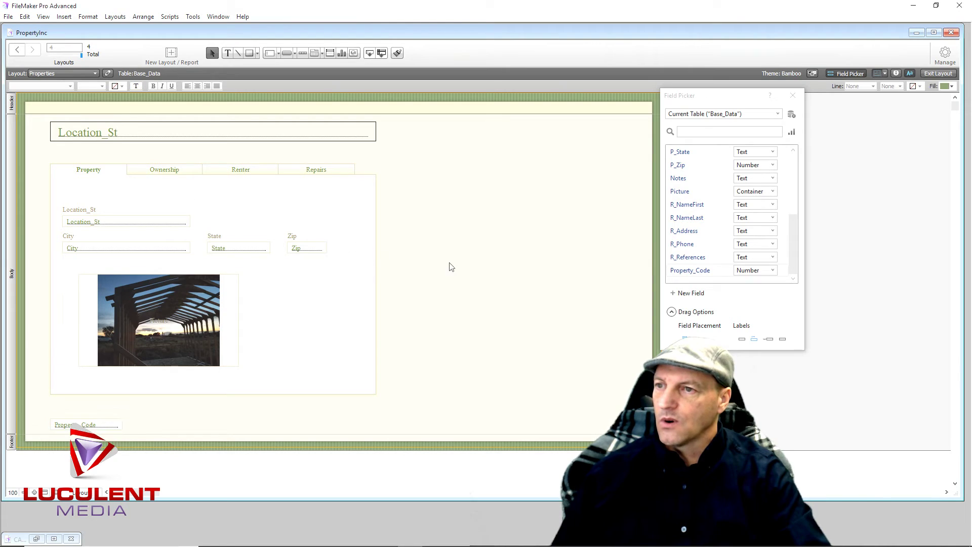
Close the Field Picker and view the PropertyInc layout in Browse mode
left_click(794, 96)
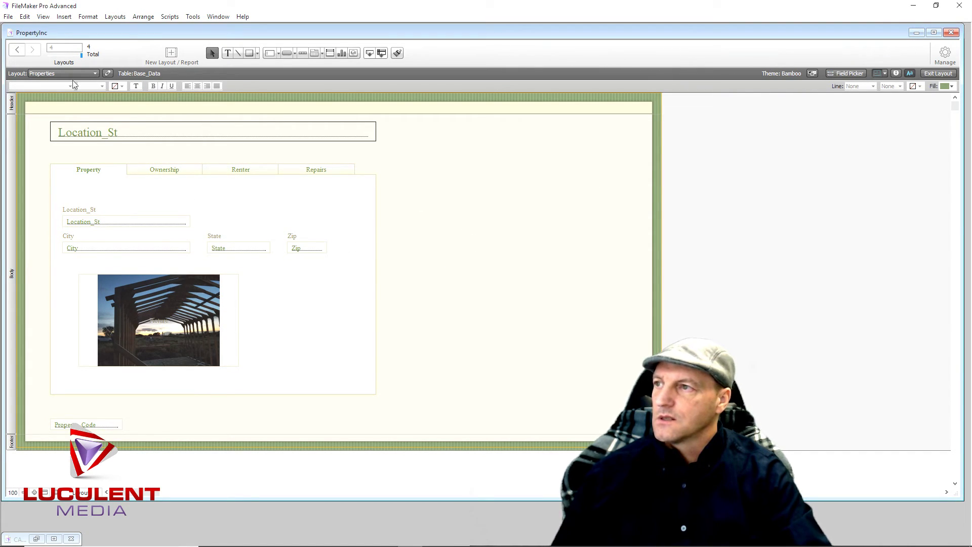
left_click(96, 73)
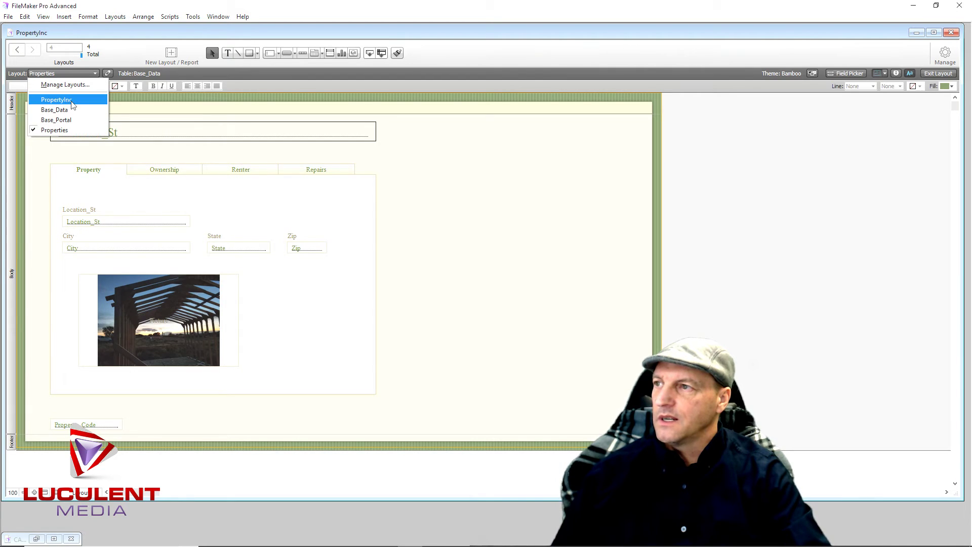
left_click(73, 101)
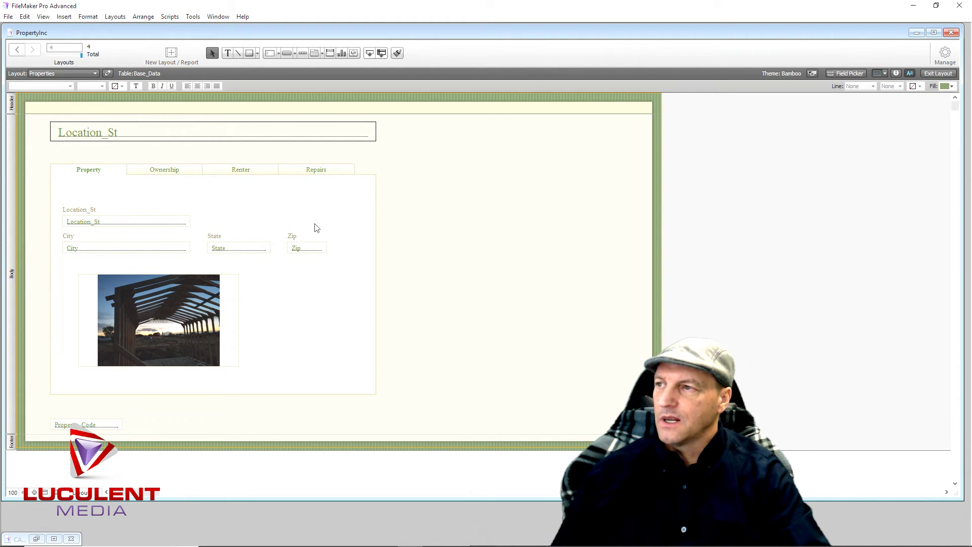
left_click(940, 74)
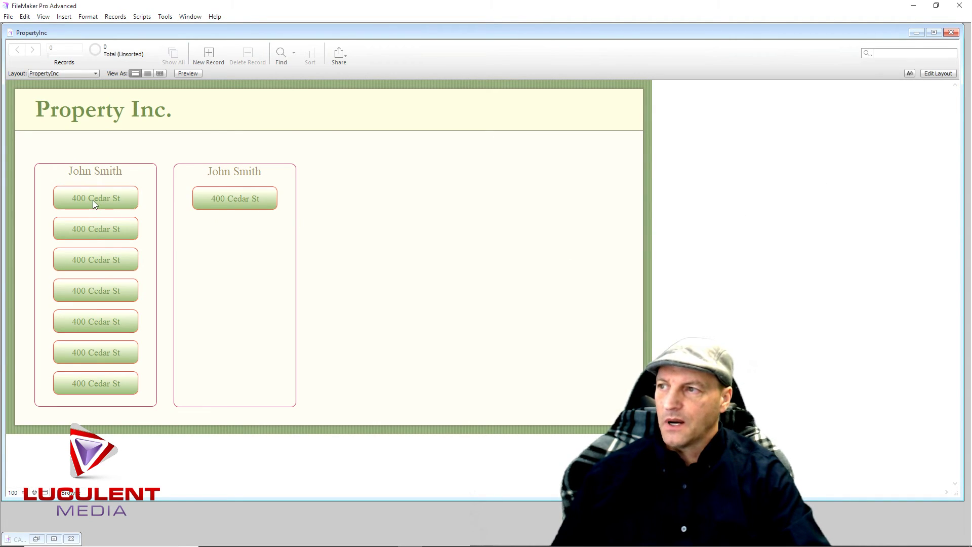